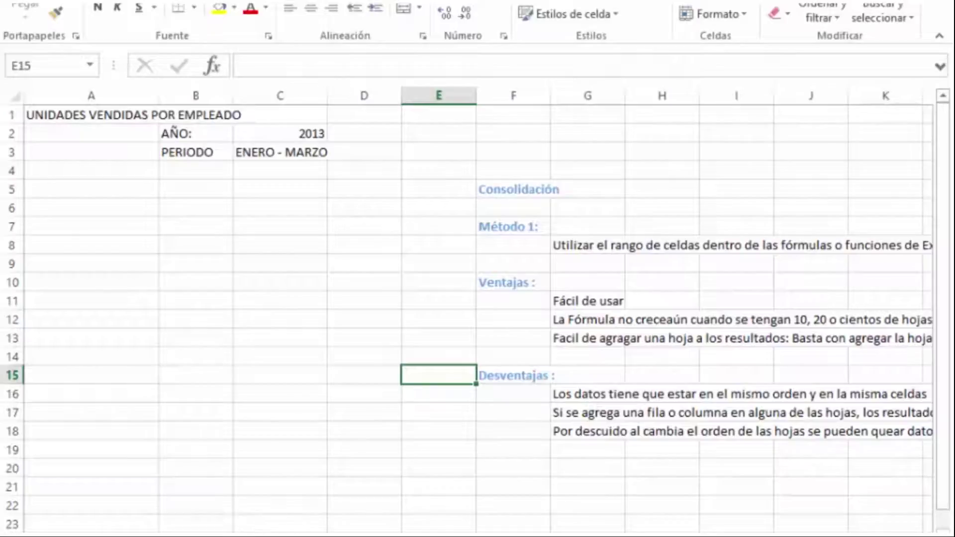
Step: Review the method, advantages and disadvantages notes on the Método 1 consolidation sheet
key("ctrl+Page_Down")
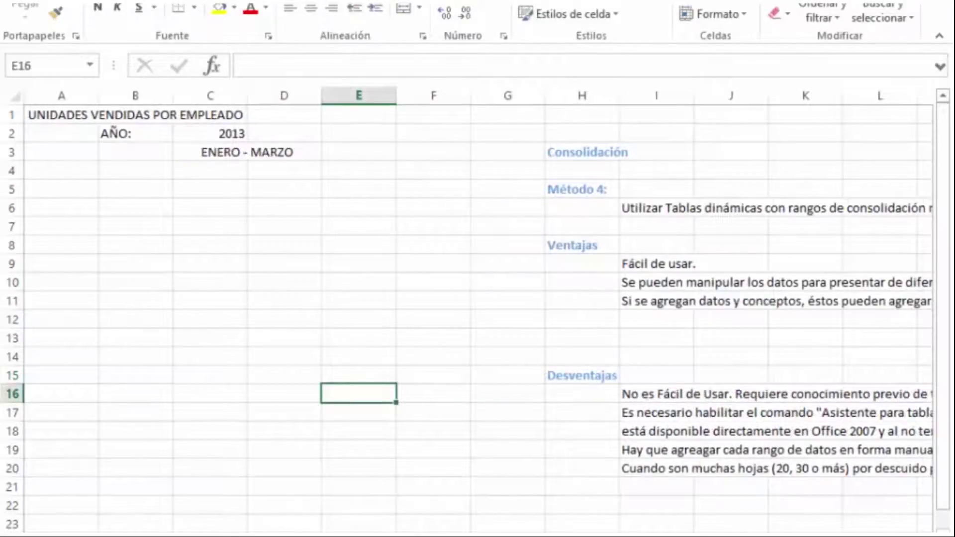
key("ctrl+Page_Up")
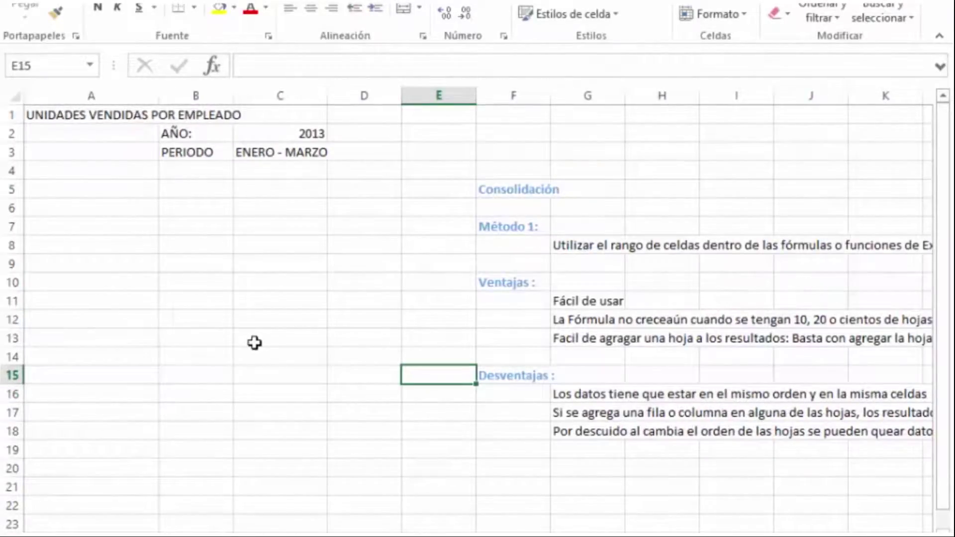
left_click(580, 246)
left_click(591, 302)
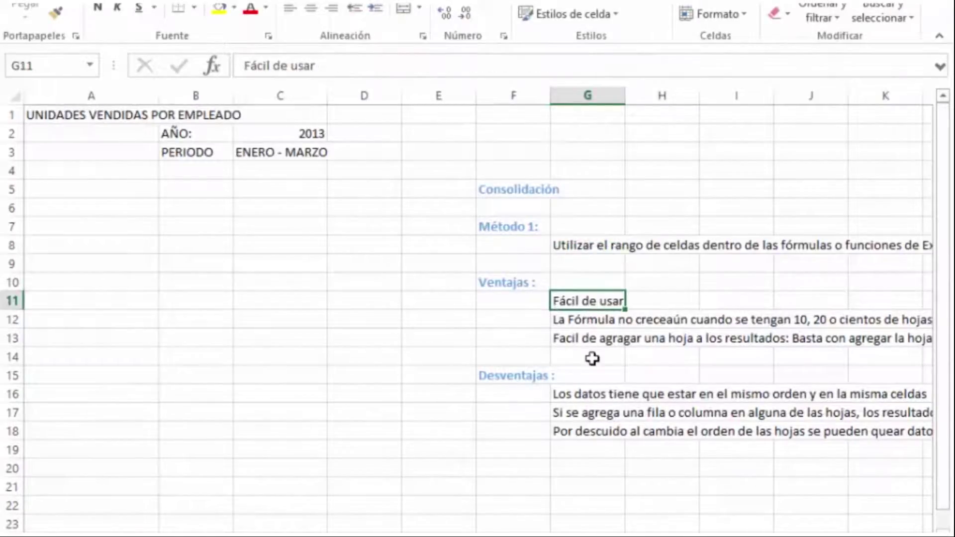
left_click(608, 429)
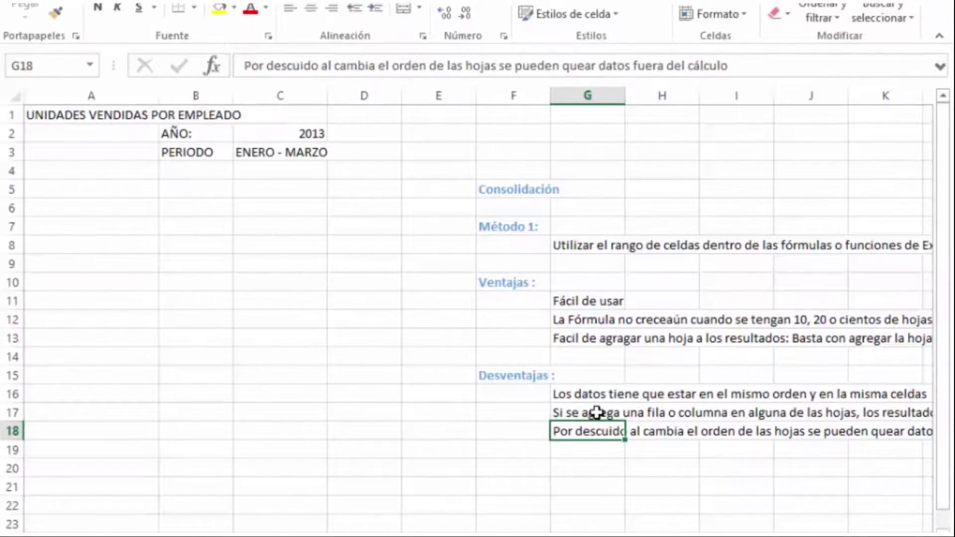
left_click(527, 225)
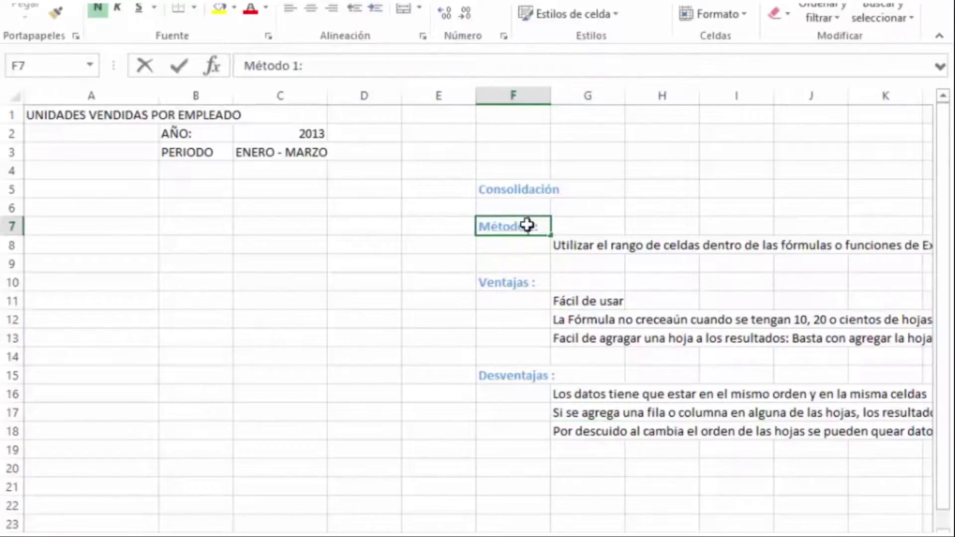
double_click(527, 225)
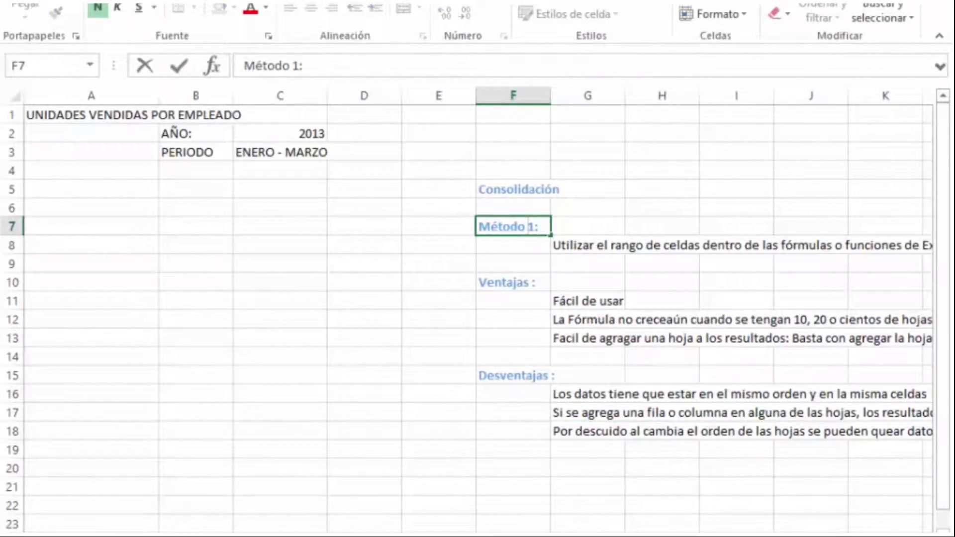
left_click_drag(630, 536, 657, 535)
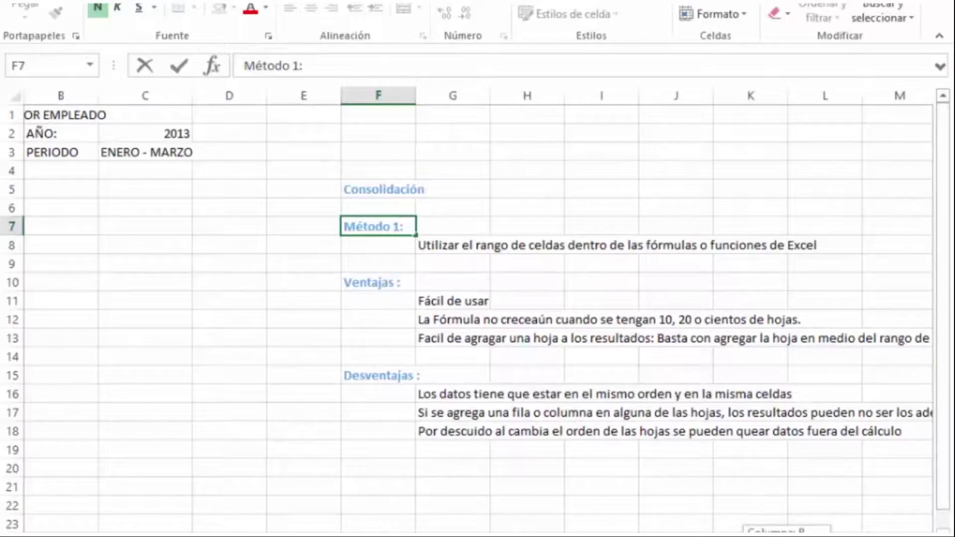
left_click(832, 429)
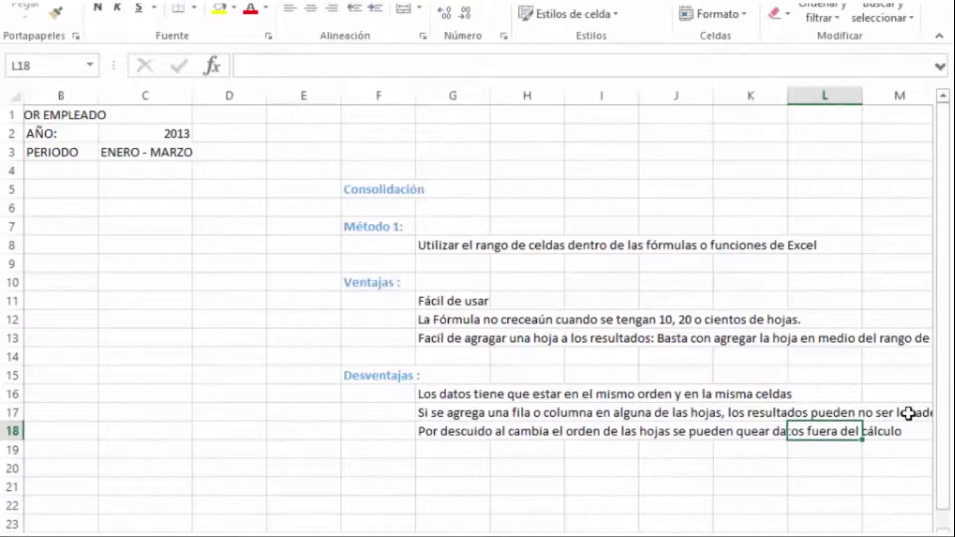
key("Right")
key("Right")
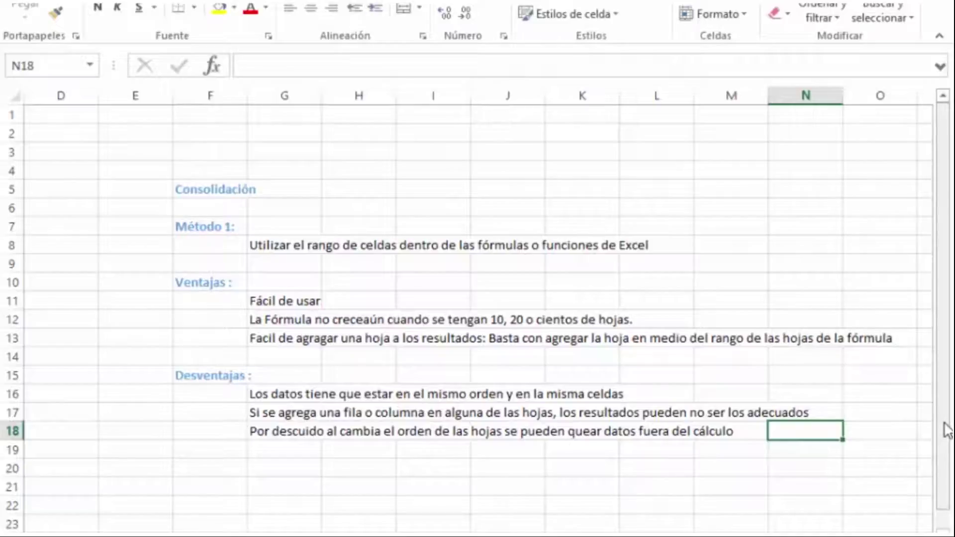
left_click_drag(763, 532, 744, 532)
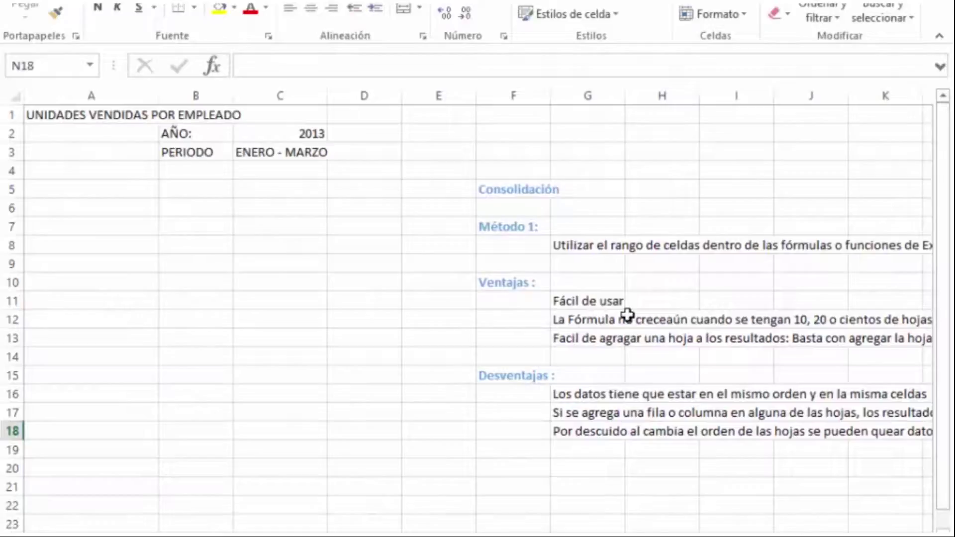
left_click(572, 394)
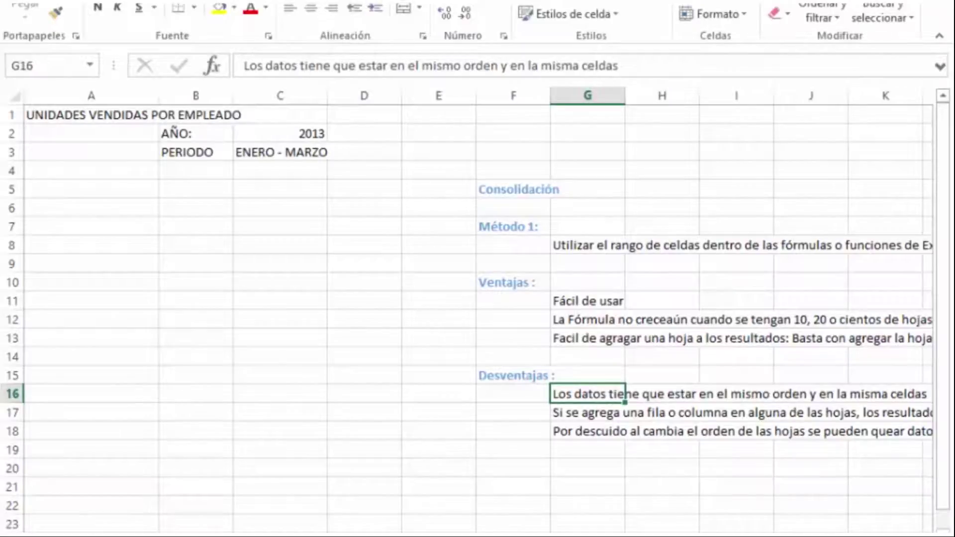
Step: Look through the remaining consolidation method sheets and the monthly sales sheets for Enero, Febrero and Marzo
key("ctrl+Page_Down")
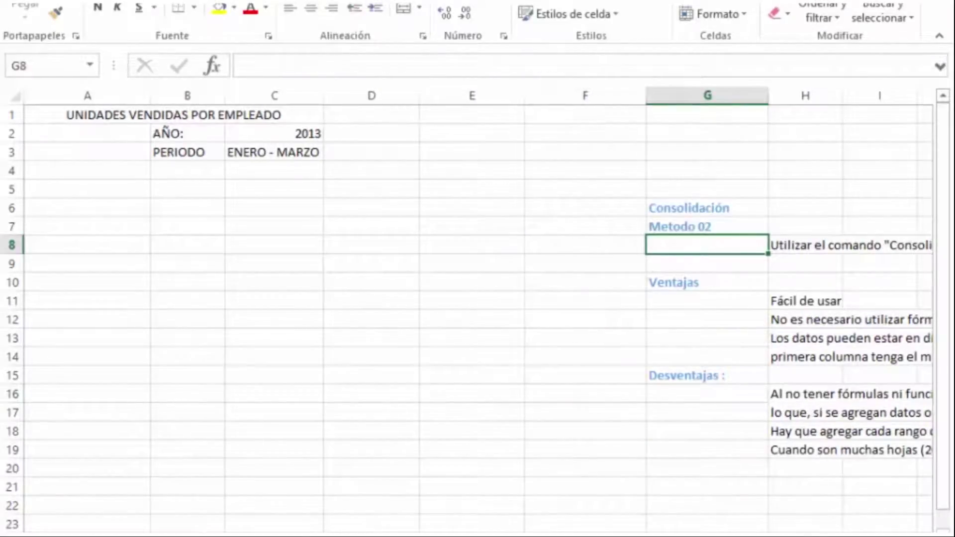
key("ctrl+Page_Down")
key("ctrl+Page_Down")
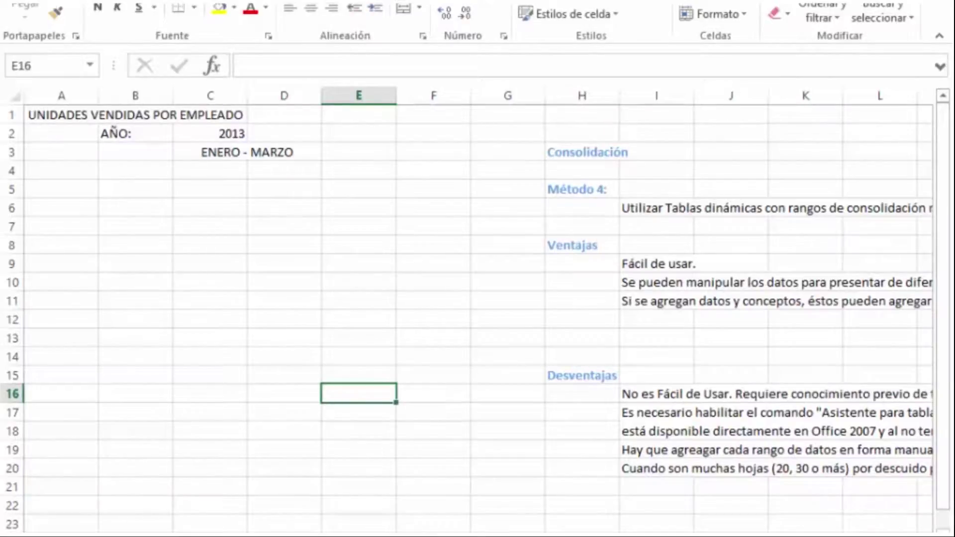
key("ctrl+Page_Down")
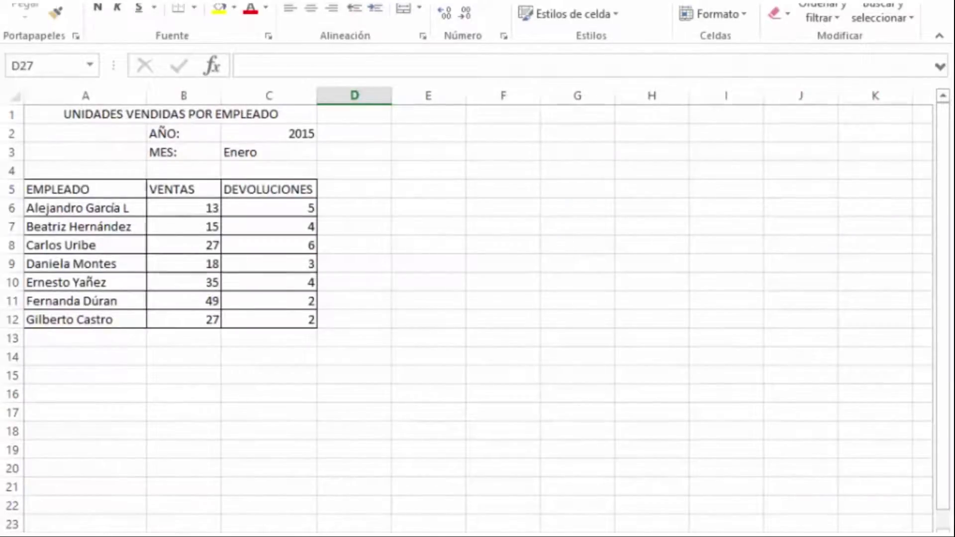
key("ctrl+Page_Down")
key("ctrl+Page_Down")
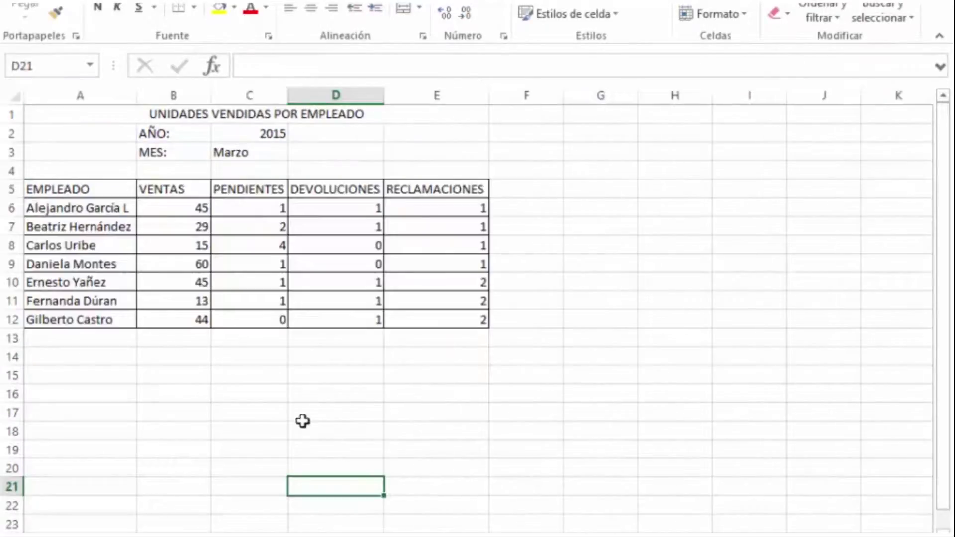
key("ctrl+Page_Up")
left_click(325, 432)
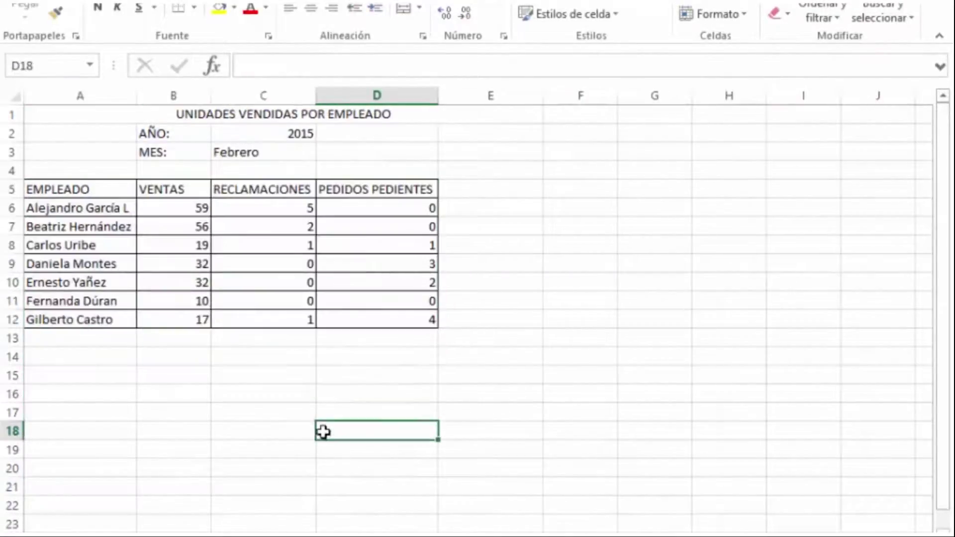
key("ctrl+Page_Up")
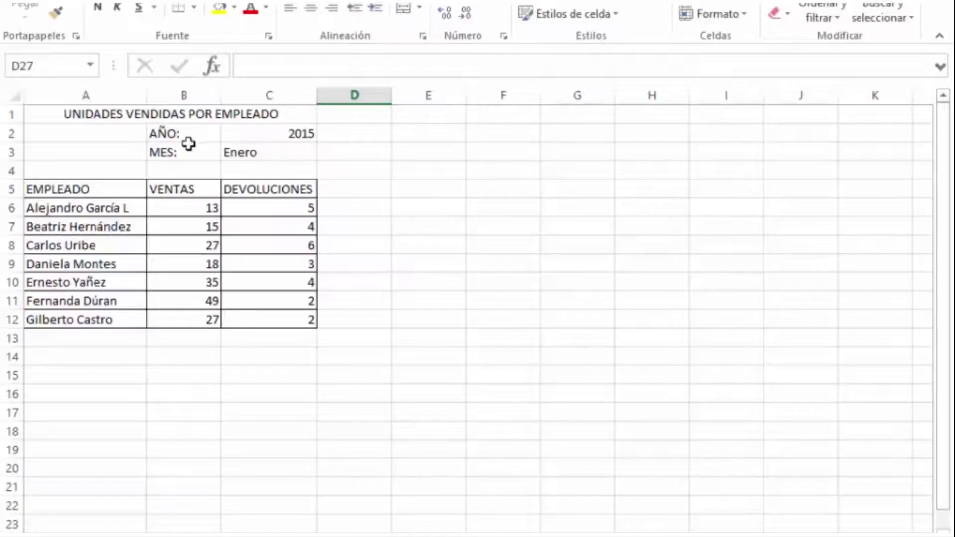
Step: Examine the EMPLEADO, VENTAS and DEVOLUCIONES columns of the Enero table
left_click_drag(89, 189, 58, 314)
left_click(179, 188)
left_click_drag(179, 247, 178, 319)
left_click(260, 189)
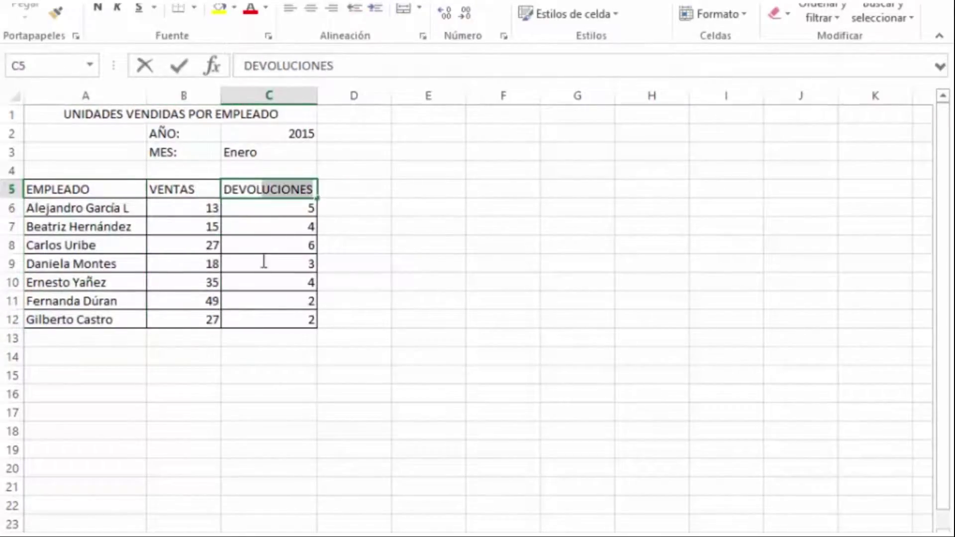
left_click(260, 287)
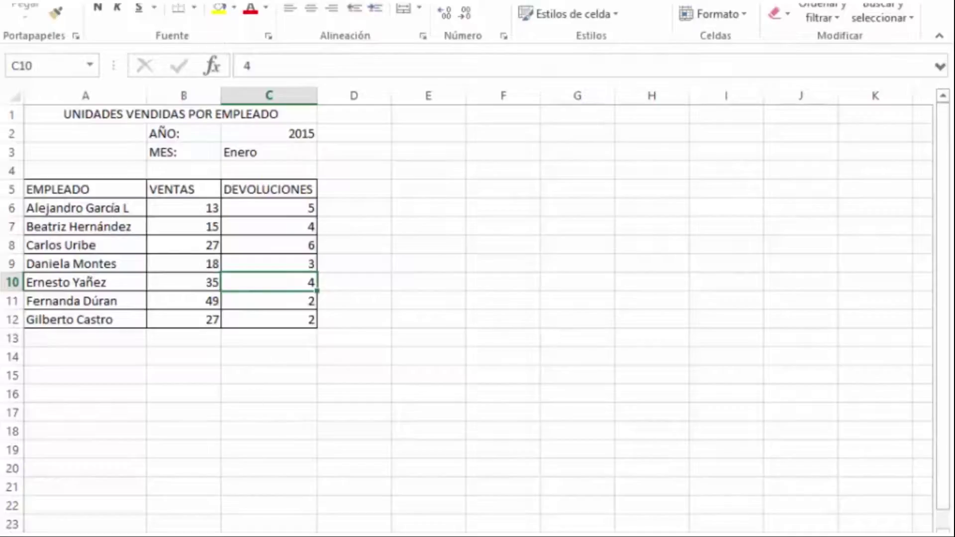
Step: Examine the employee, sales, RECLAMACIONES and pending orders columns of the Febrero table
key("ctrl+Page_Down")
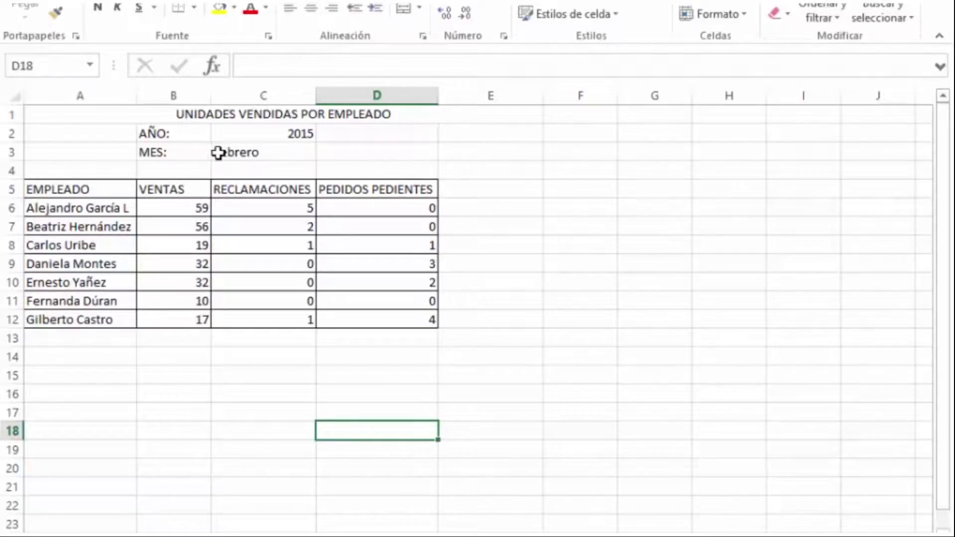
left_click(234, 154)
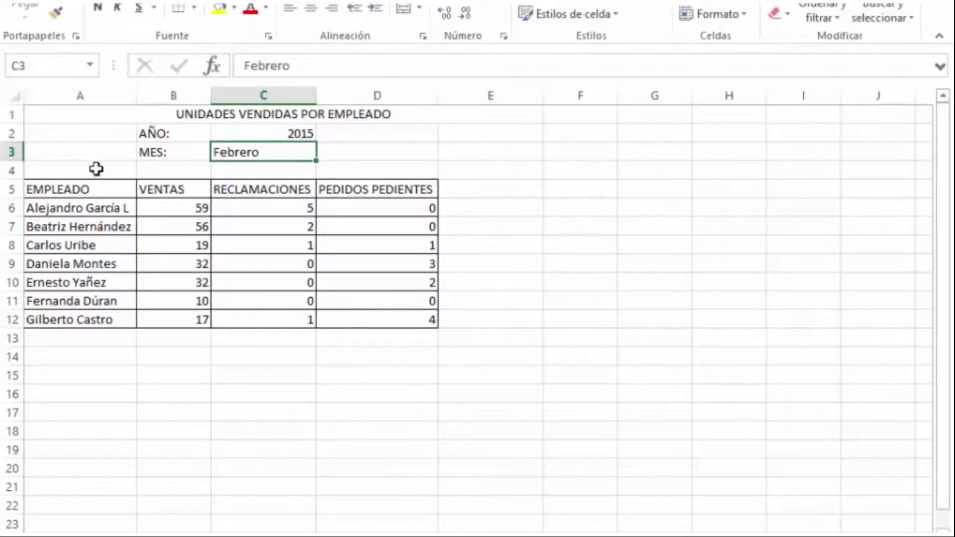
left_click(78, 195)
left_click_drag(80, 246, 77, 321)
left_click_drag(173, 192, 158, 314)
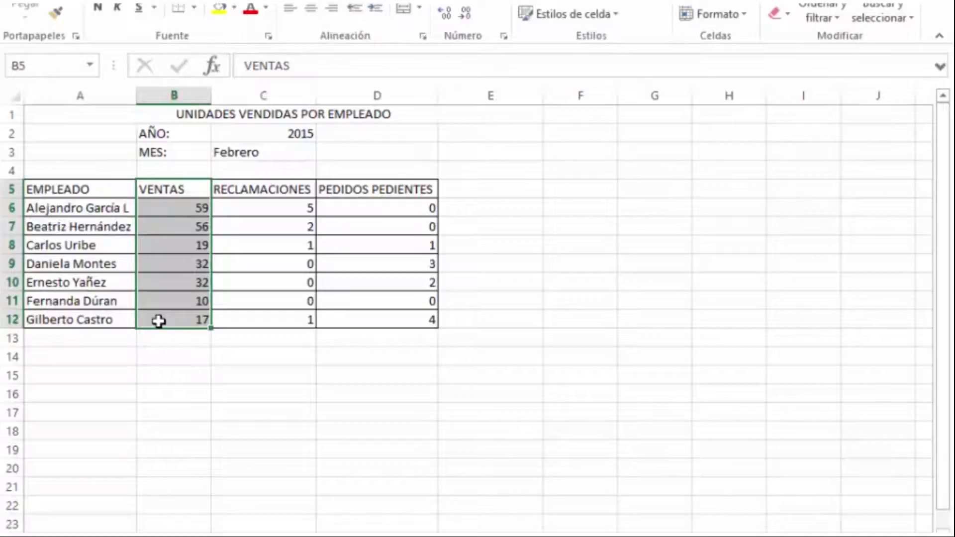
left_click_drag(283, 190, 282, 336)
left_click_drag(400, 192, 399, 321)
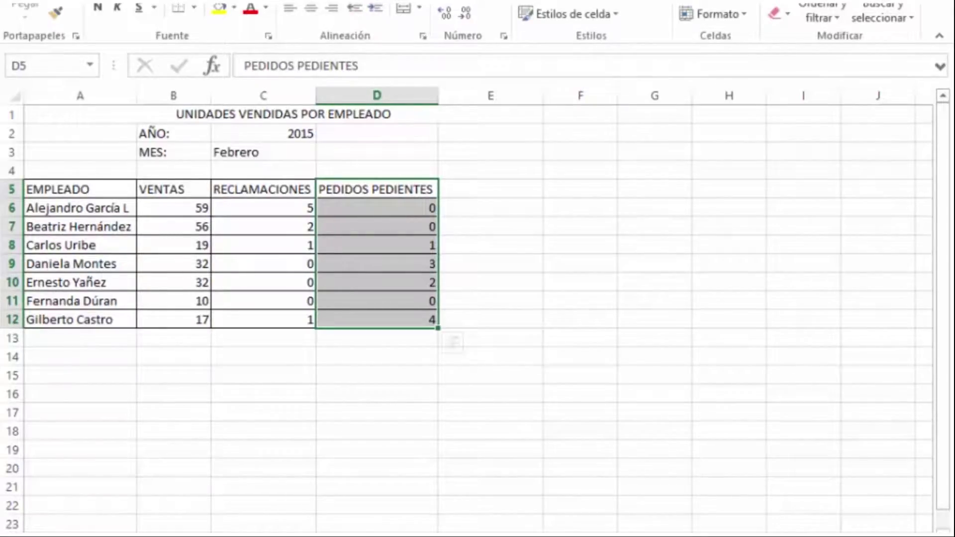
Step: Examine the VENTAS, PENDIENTES, DEVOLUCIONES and RECLAMACIONES columns of the Marzo table
key("ctrl+Page_Down")
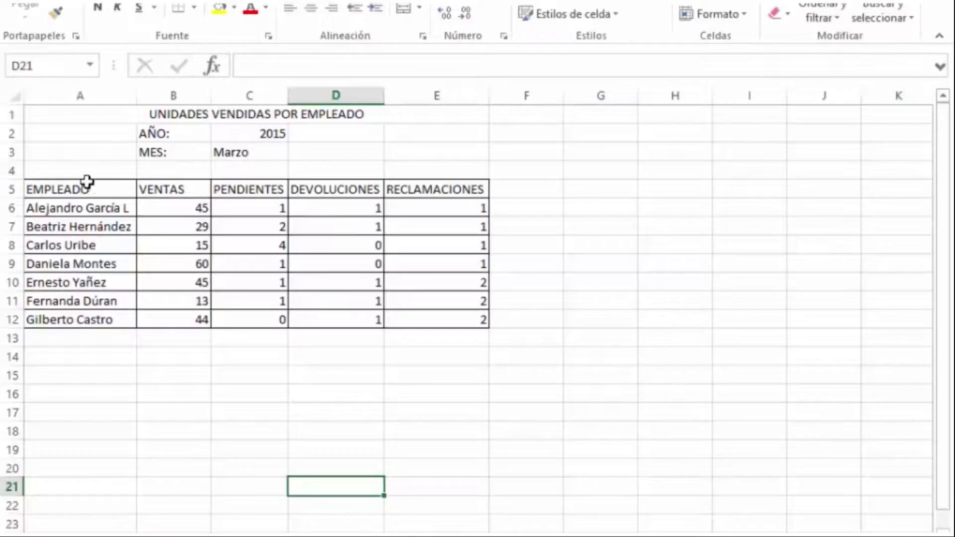
left_click(179, 190)
left_click_drag(180, 190, 169, 319)
left_click_drag(260, 190, 246, 302)
left_click_drag(348, 189, 344, 326)
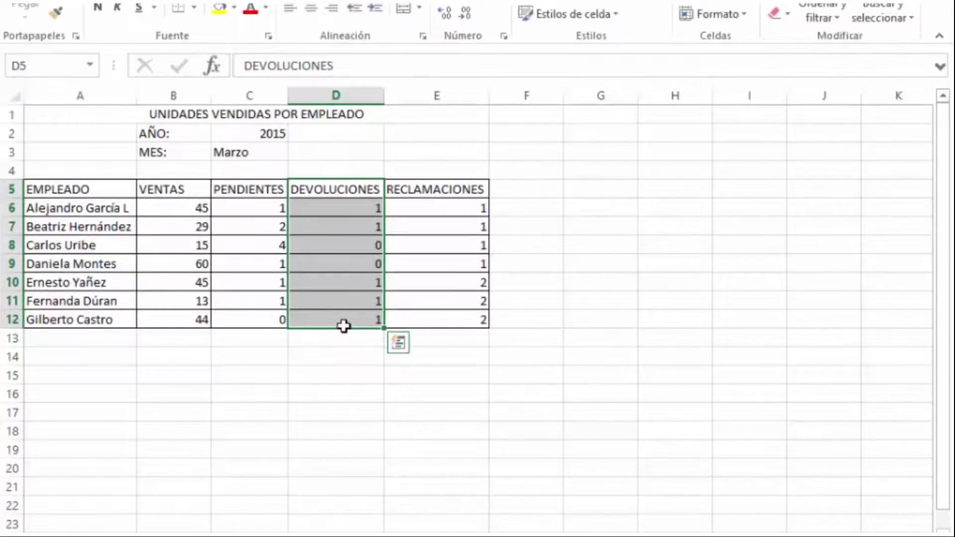
left_click(432, 193)
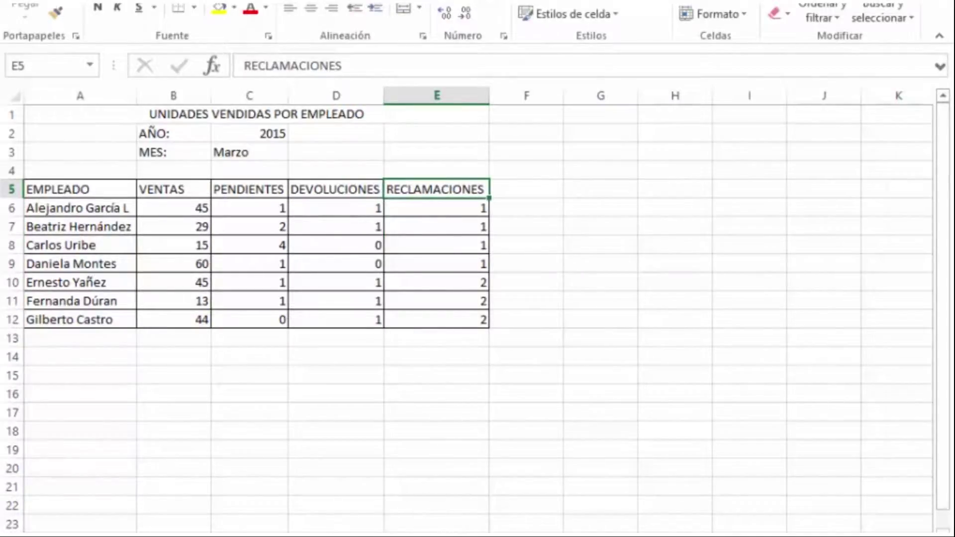
Step: Compare the position of the EMPLEADO header across the Enero, Febrero and Marzo sheets
key("ctrl+Page_Up")
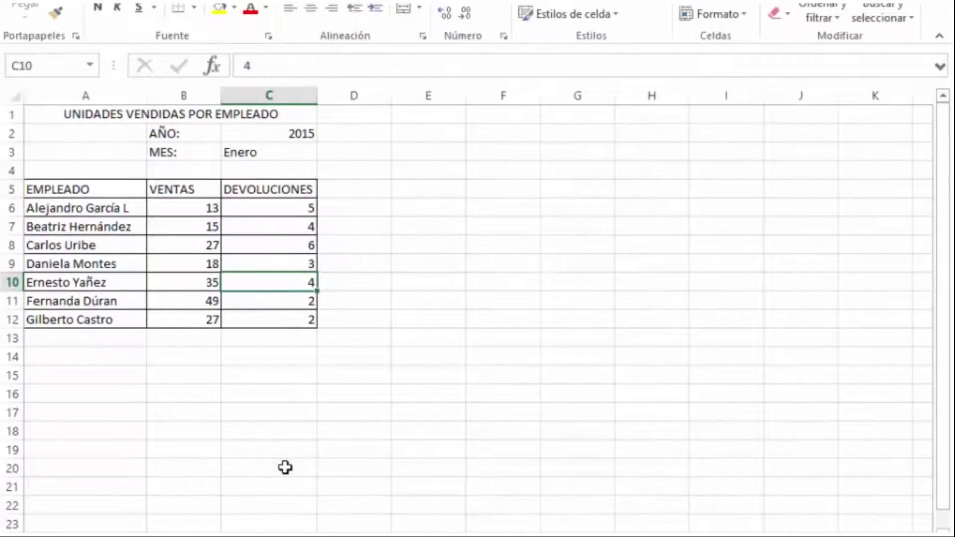
left_click(59, 191)
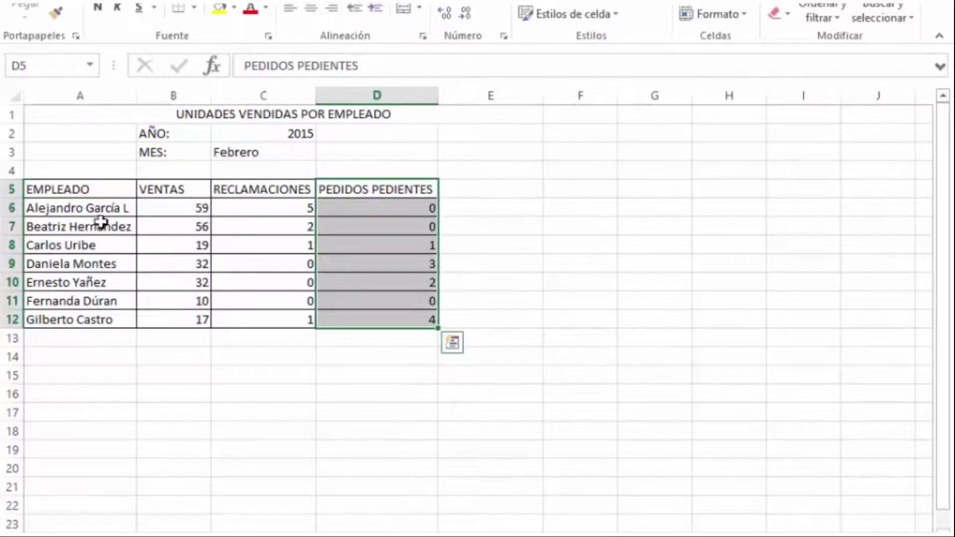
left_click(78, 193)
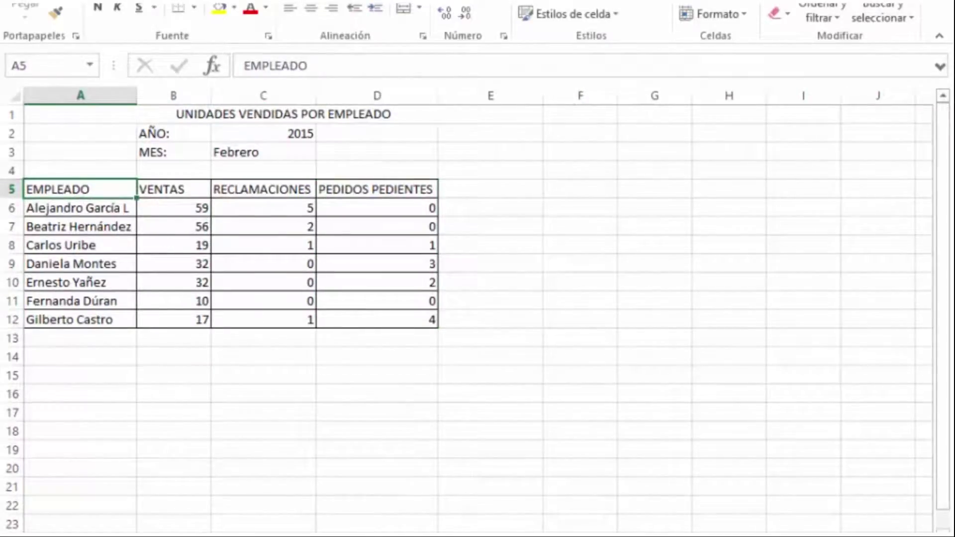
key("ctrl+Page_Down")
left_click(77, 189)
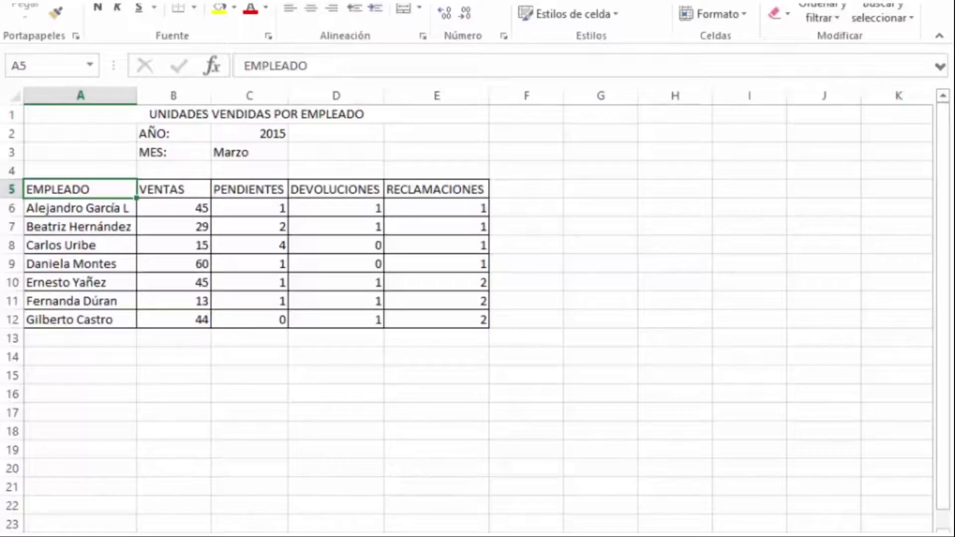
key("ctrl+Page_Up")
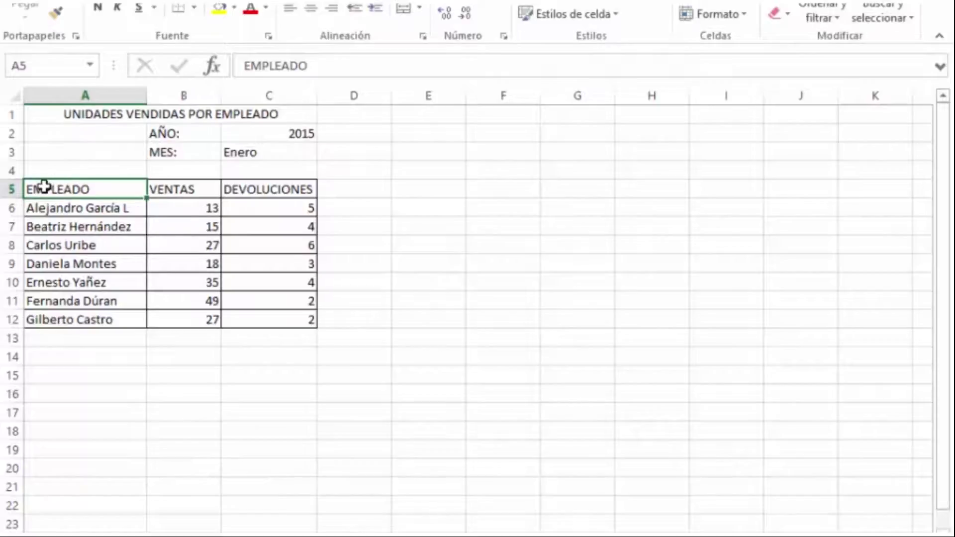
Step: Copy the EMPLEADO and VENTAS headers from the Enero sheet into A5:B5 of the Método 1 sheet
left_click_drag(44, 186, 170, 195)
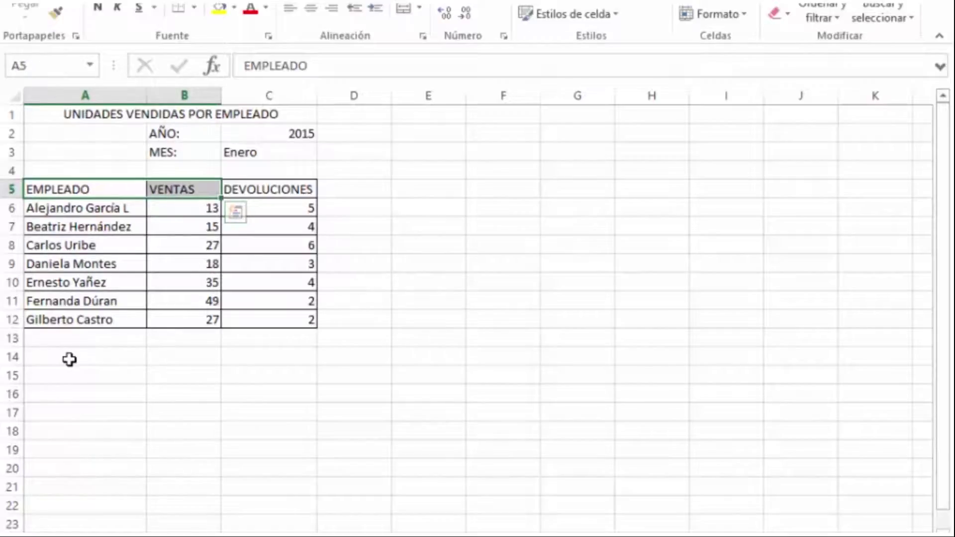
key("ctrl+c")
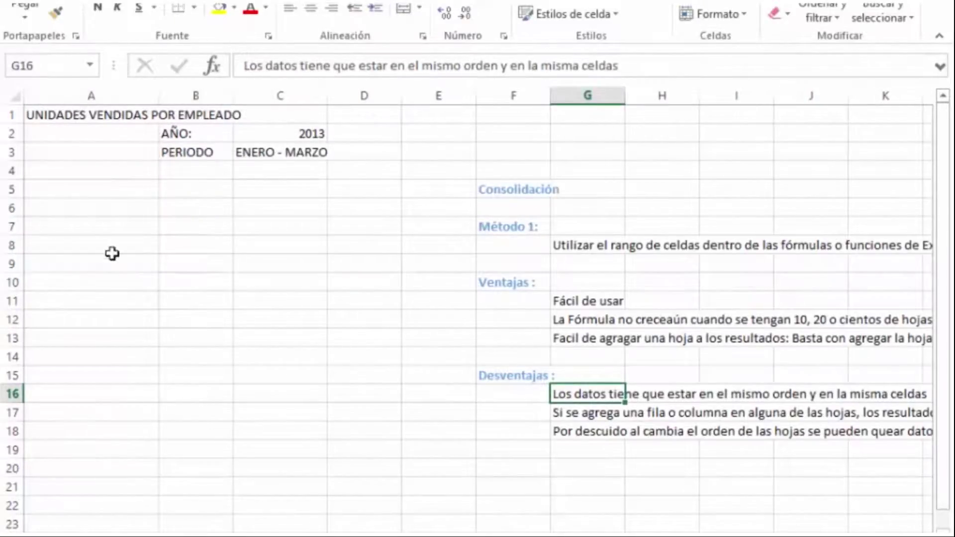
left_click(78, 188)
key("ctrl+v")
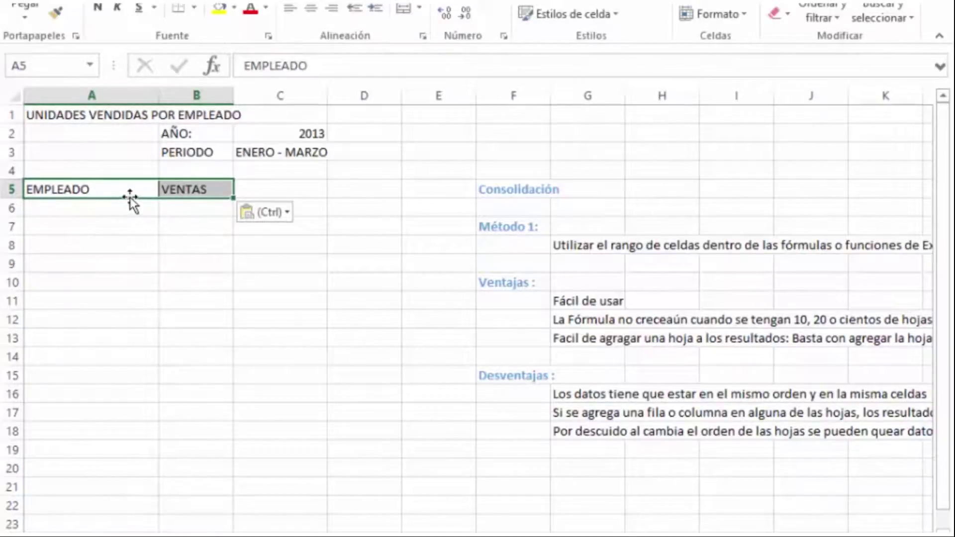
left_click(97, 207)
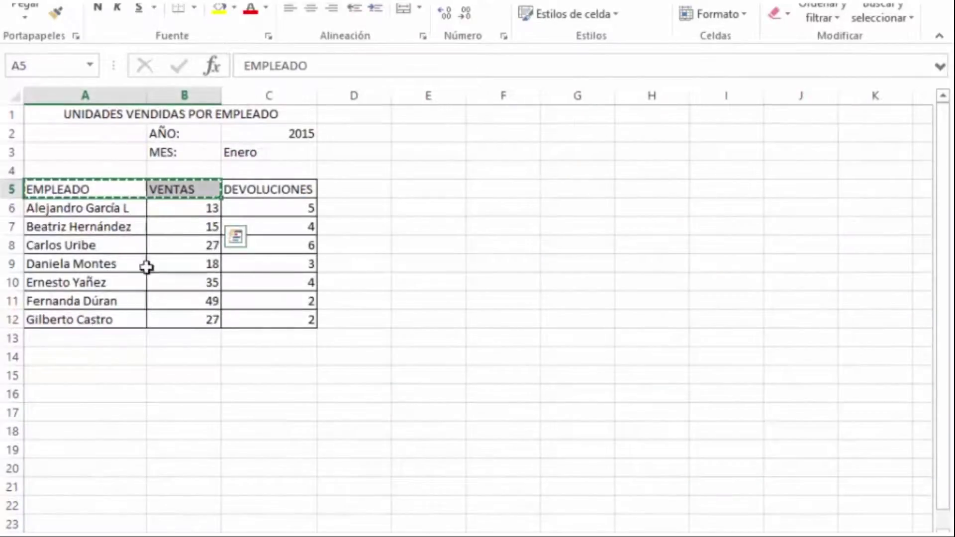
Step: Copy the employee names in A6:A12 of the Enero sheet into A6:A12 of the Método 1 sheet
left_click(109, 211)
key("Escape")
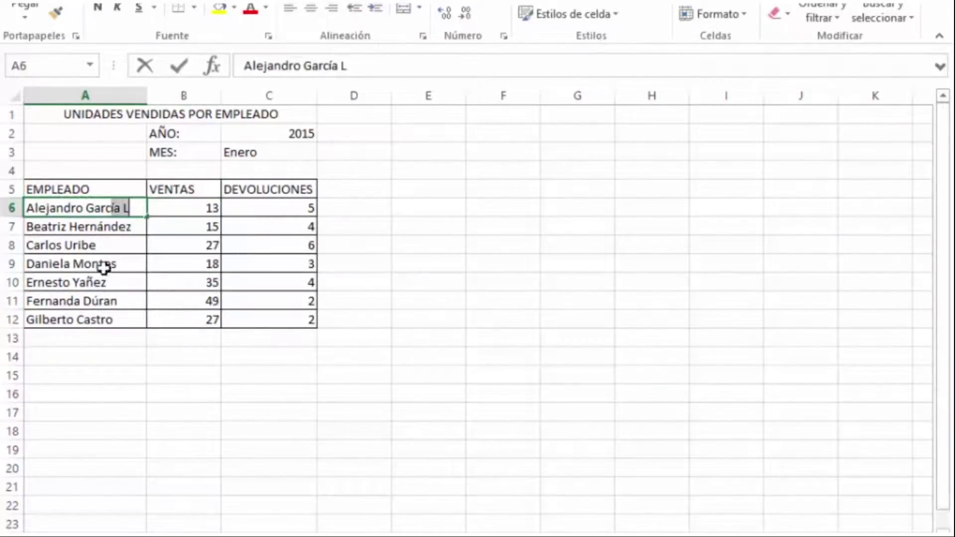
left_click(102, 281)
left_click_drag(67, 207, 78, 326)
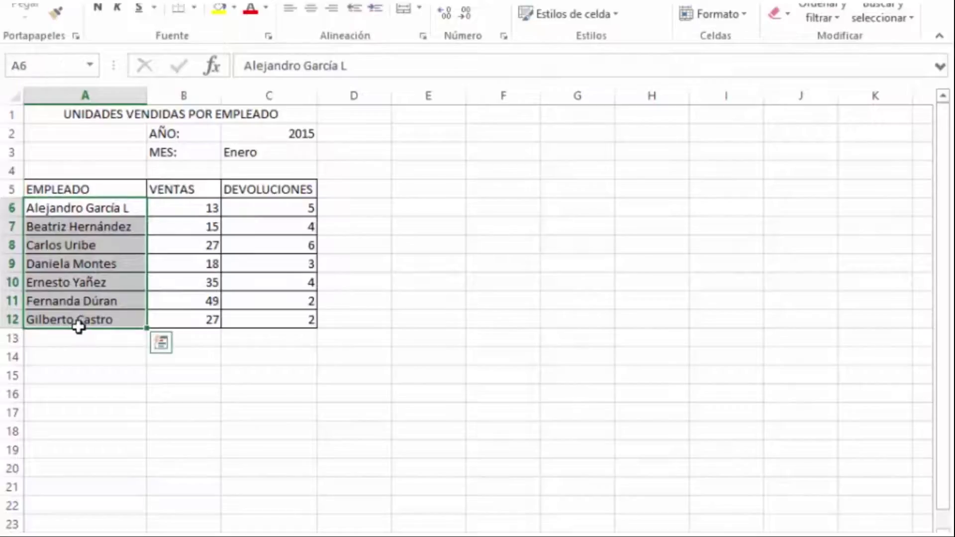
key("ctrl+c")
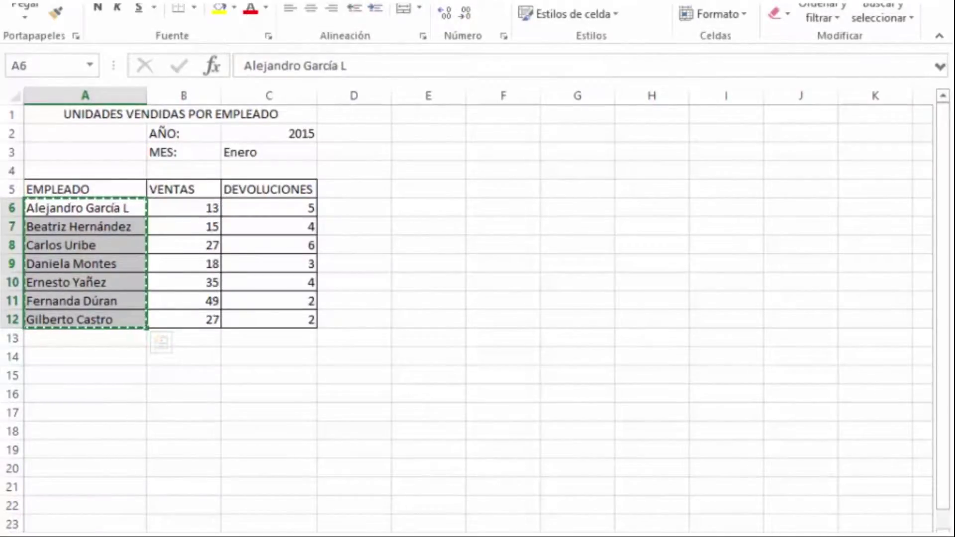
key("ctrl+Page_Down")
key("ctrl+v")
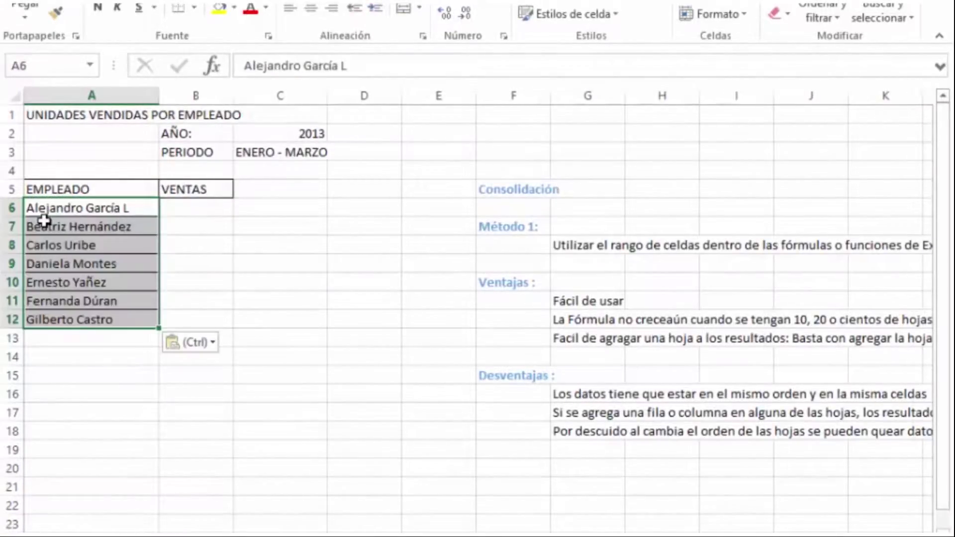
left_click(100, 255)
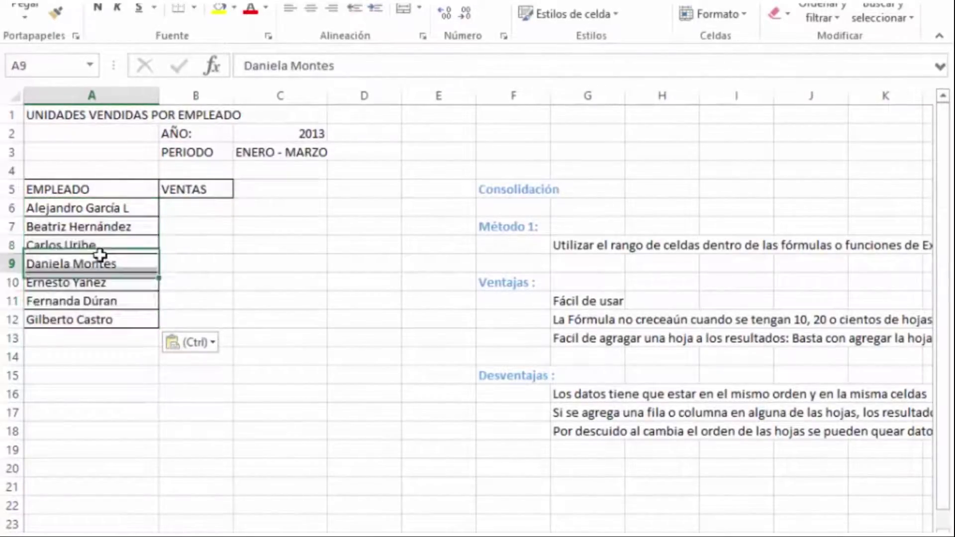
Step: Begin a SUMA formula in cell B6 of the Método 1 sheet and bring up the Enero sheet for its reference
left_click(183, 207)
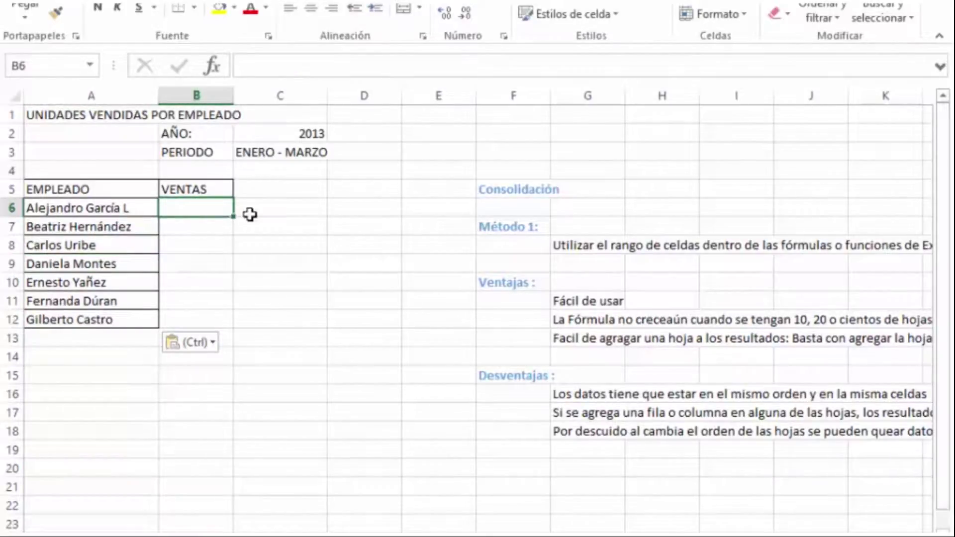
type("=")
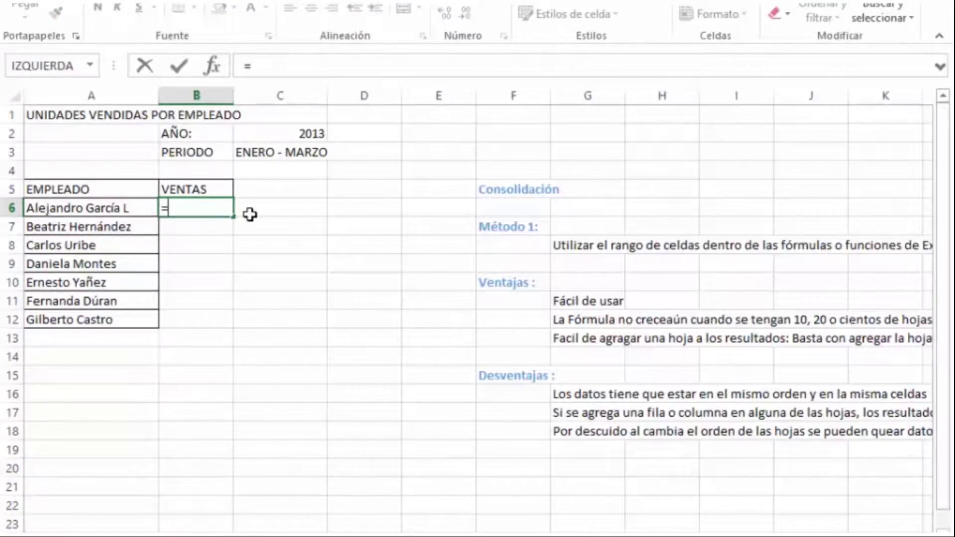
type("Su,a")
key("BackSpace")
key("BackSpace")
type("ma")
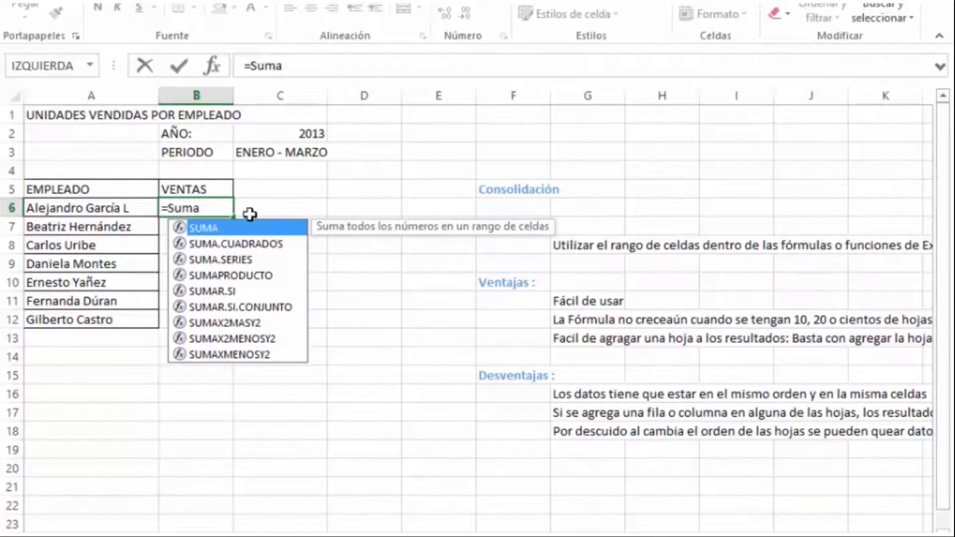
type("(")
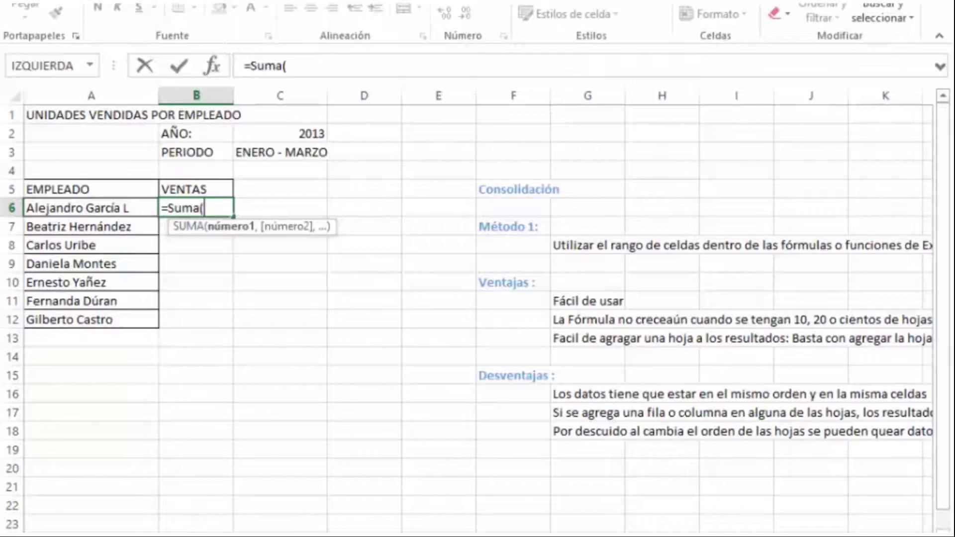
key("ctrl+Page_Down")
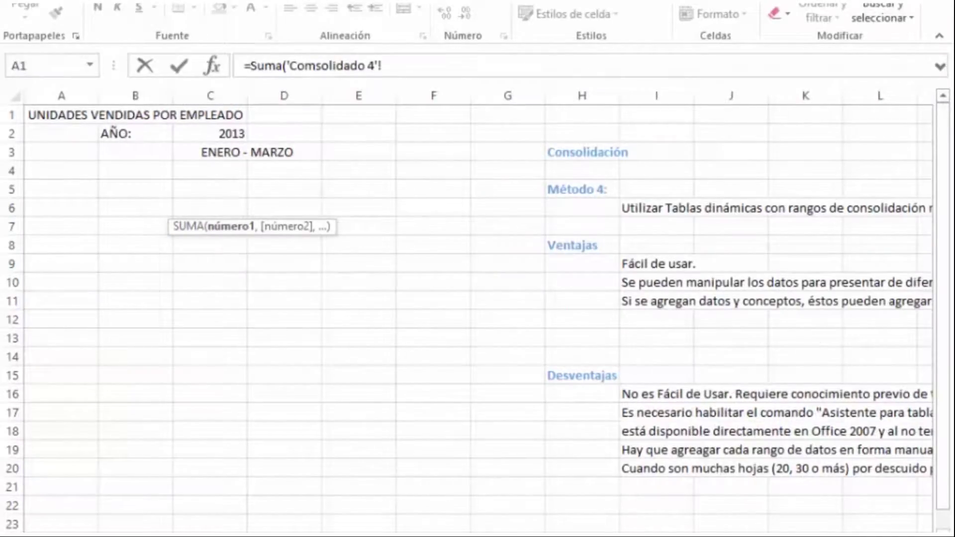
key("ctrl+Page_Up")
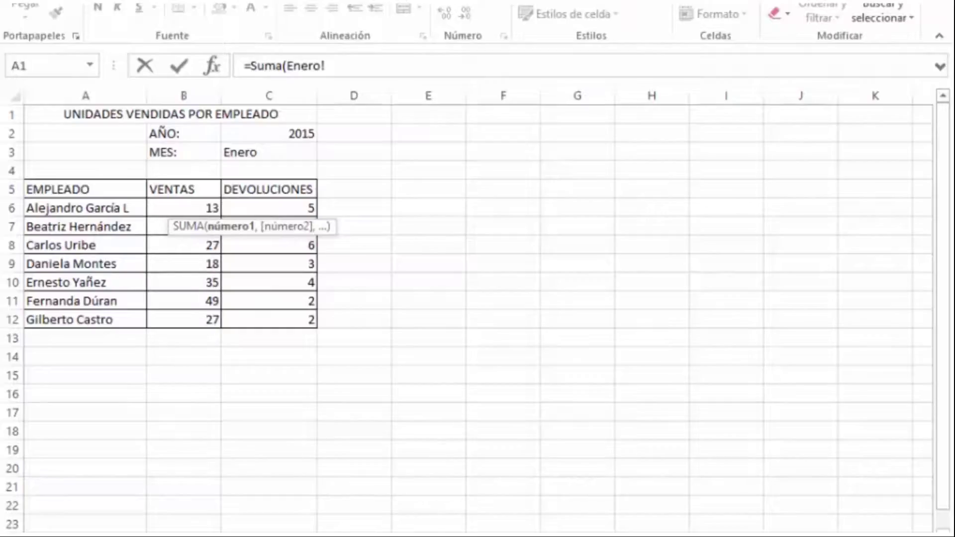
Step: Try adding the reference to B6 across the Enero to Marzo sheets, and clear it from the SUMA formula
left_click(182, 205)
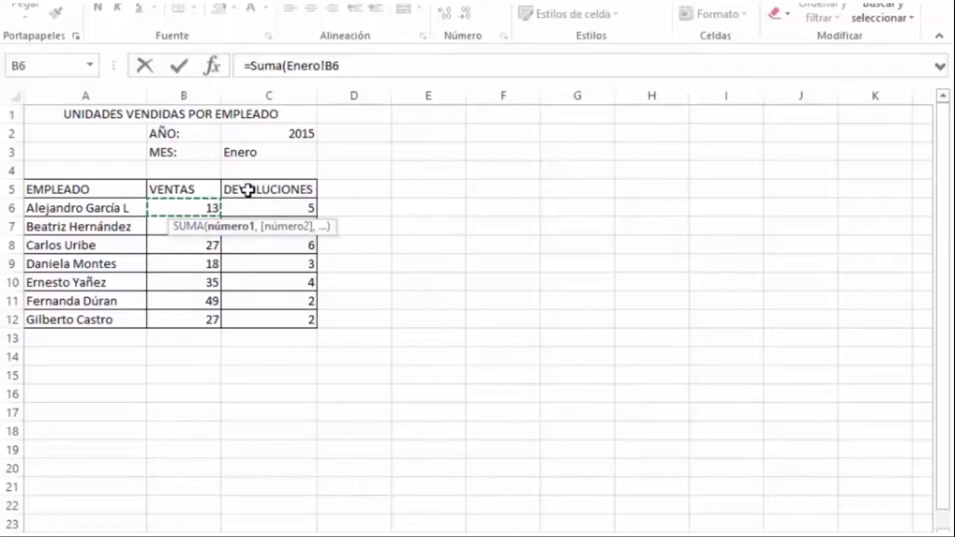
key("shift+Right")
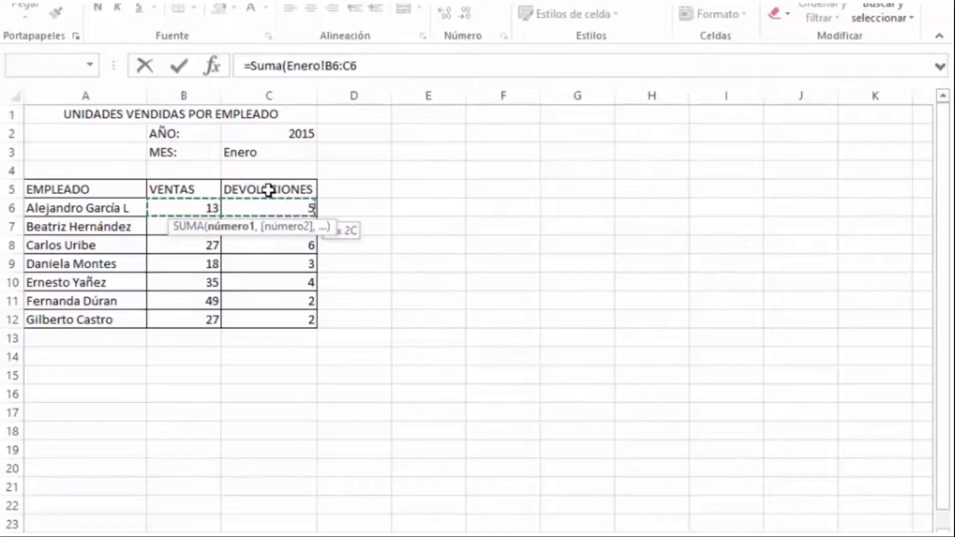
key("shift+Left")
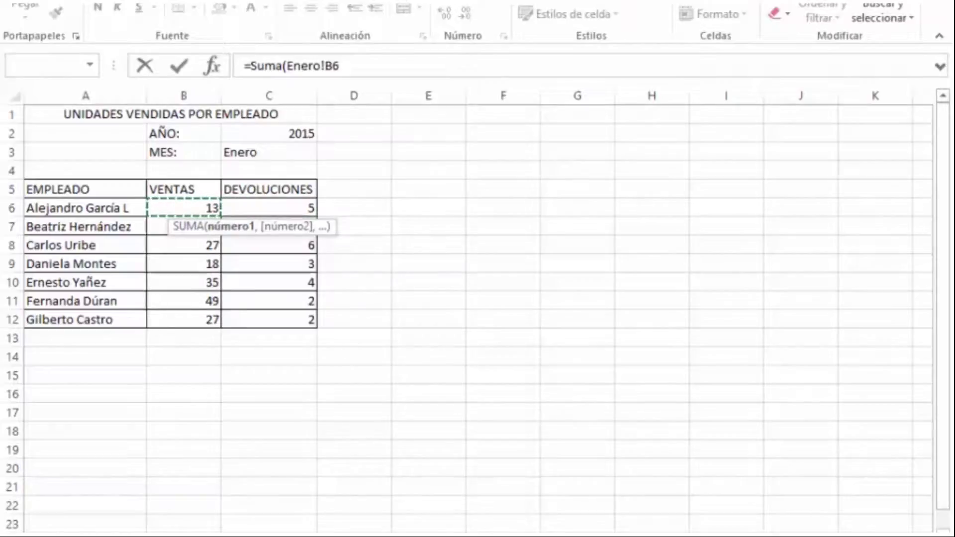
key("ctrl+Page_Down")
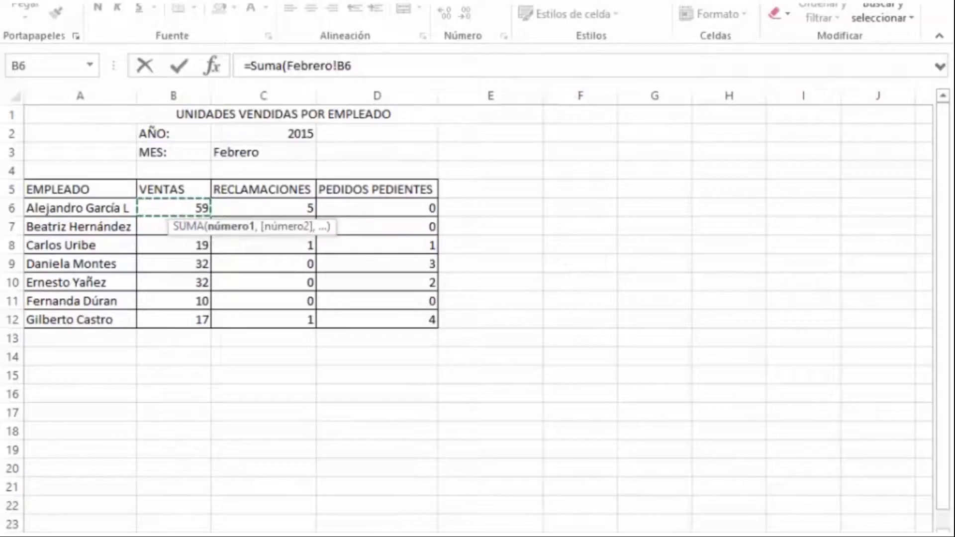
key("ctrl+Page_Up")
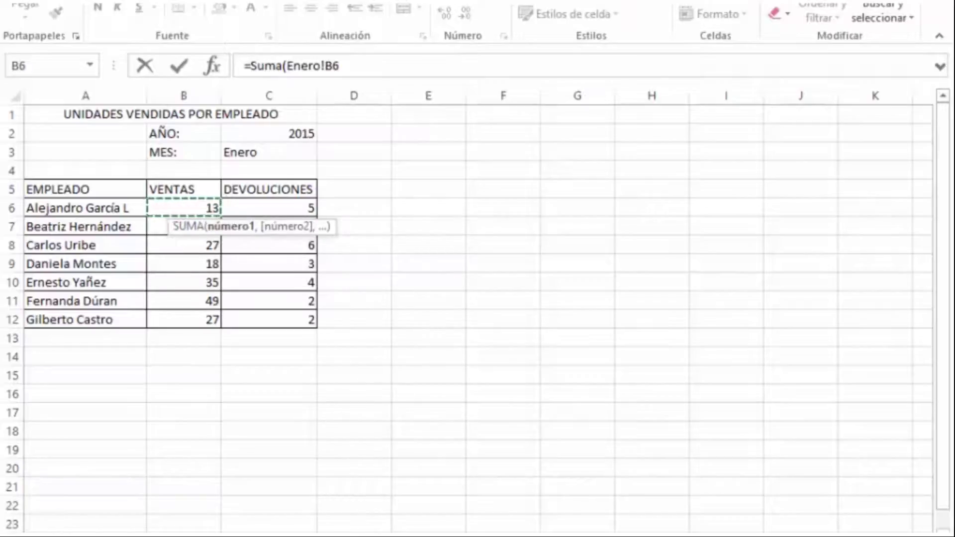
left_click(380, 520, "shift")
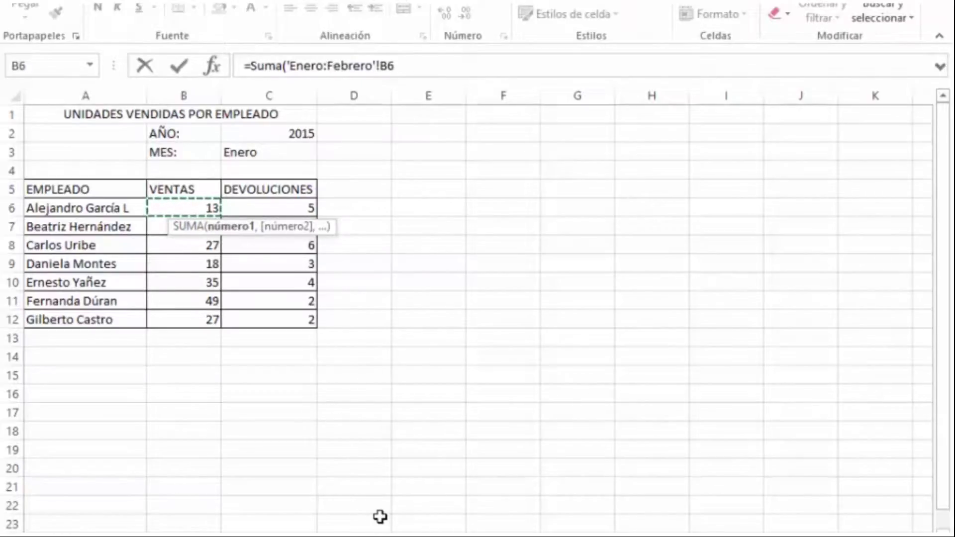
key("ctrl+shift+Page_Down")
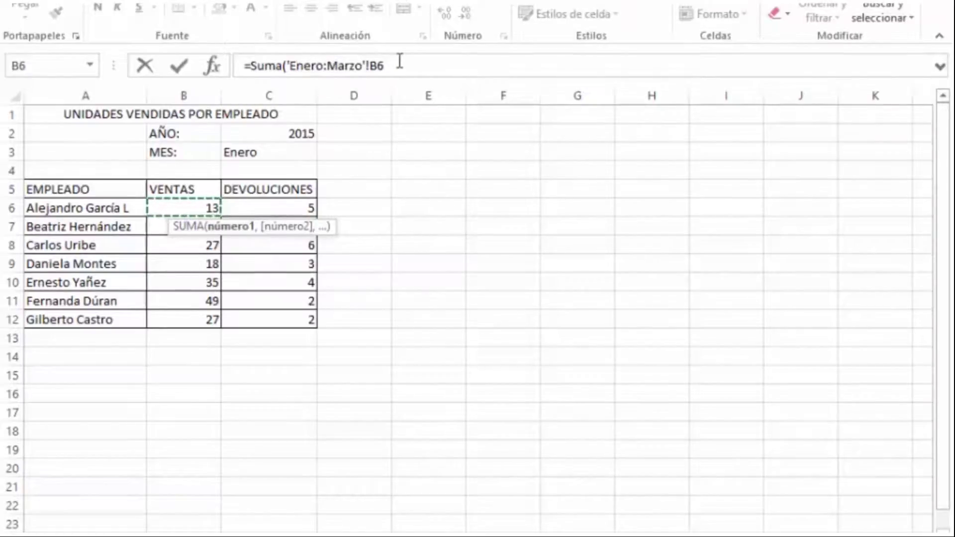
left_click_drag(399, 64, 289, 66)
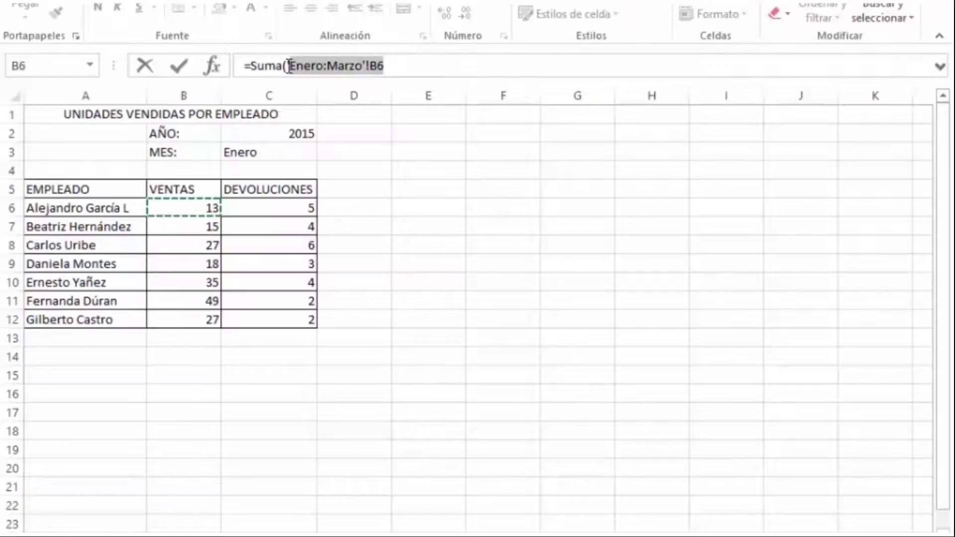
key("BackSpace")
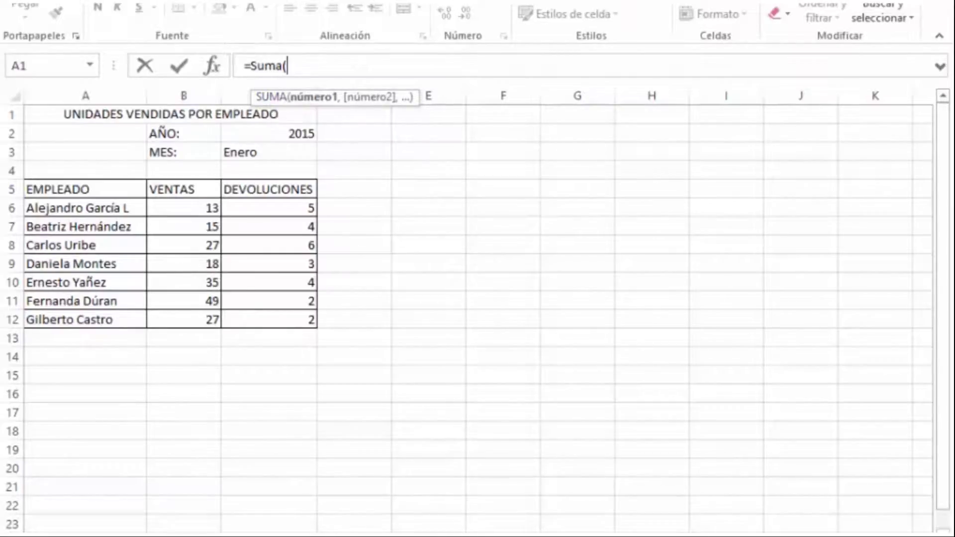
Step: Complete B6 as =SUMA(Enero:Marzo!B6) and fill the formula down through B12 on the Método 1 sheet
left_click(198, 208)
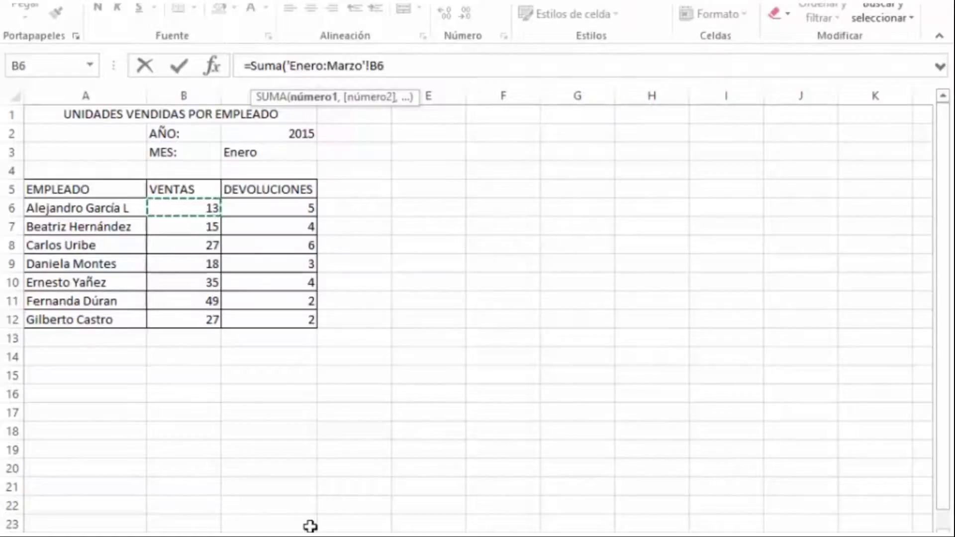
type(")")
key("Return")
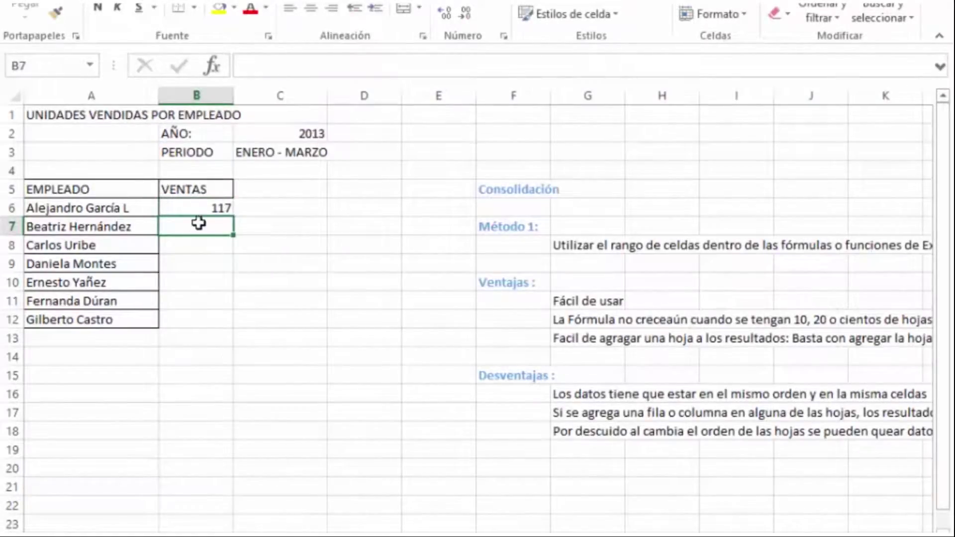
left_click(204, 208)
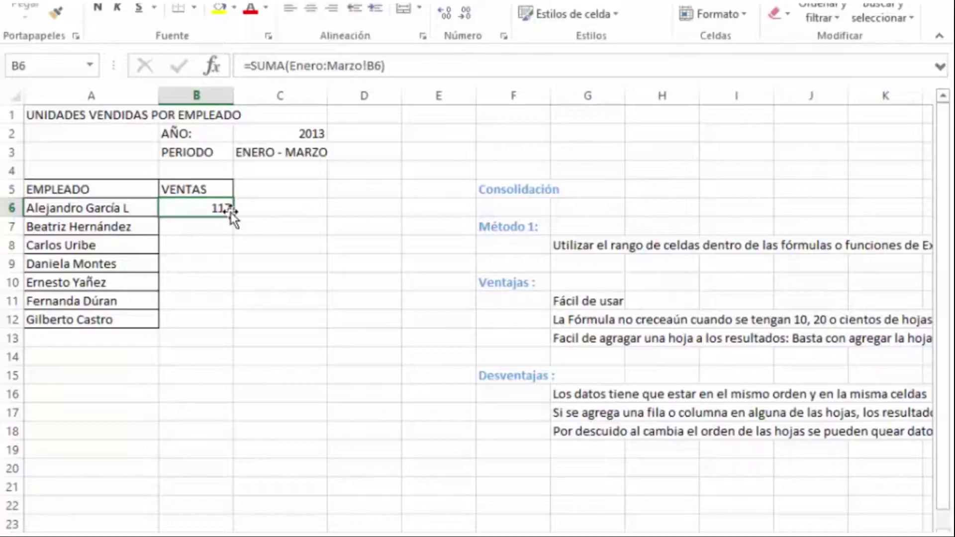
left_click_drag(232, 215, 215, 334)
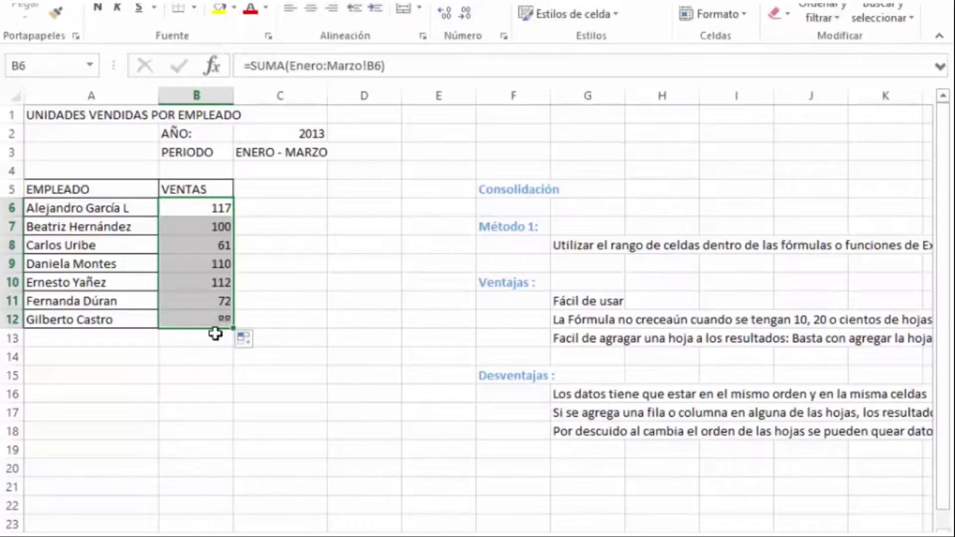
Step: Check the B6 total on the Método 1 sheet against the B6 sales in the Enero, Febrero and Marzo sheets
left_click(203, 212)
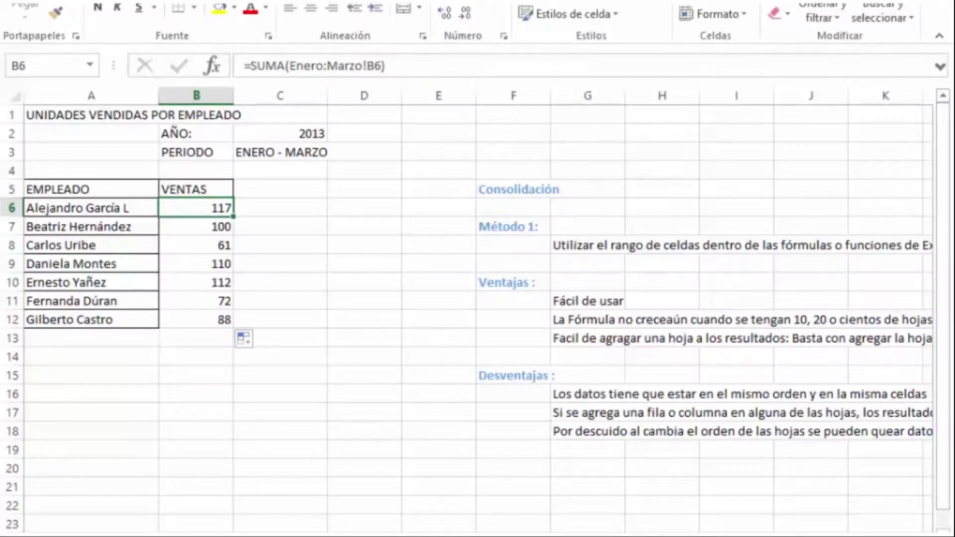
key("ctrl+Page_Down")
key("ctrl+Page_Up")
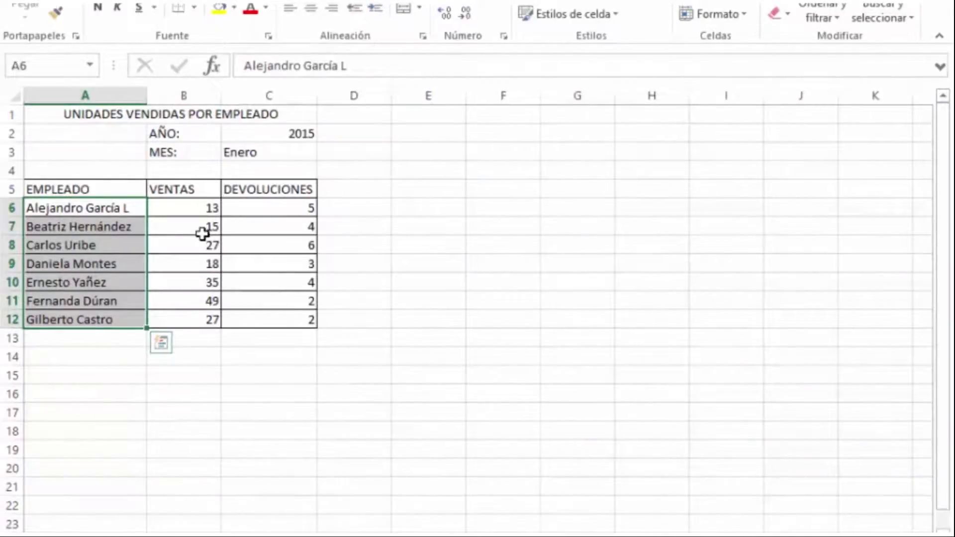
left_click(202, 210)
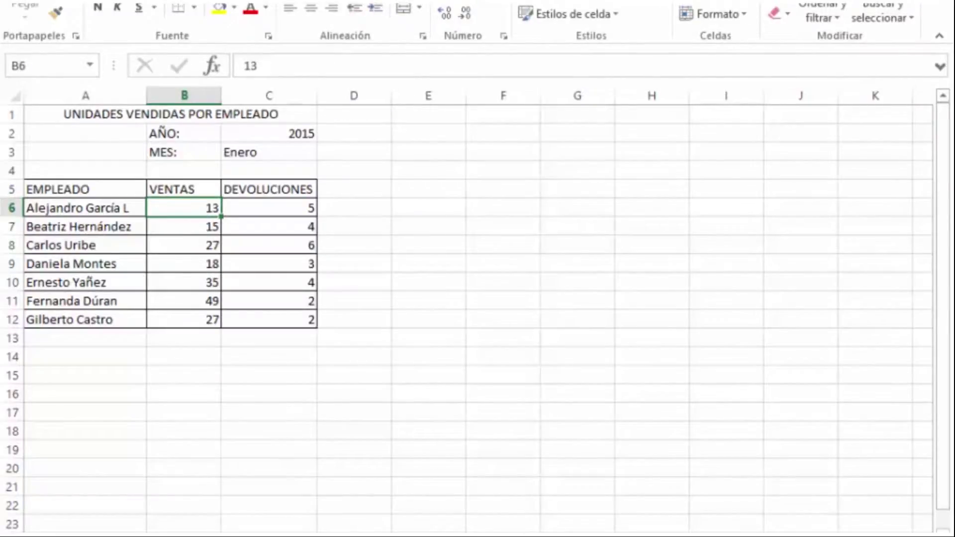
key("ctrl+Page_Down")
left_click(188, 209)
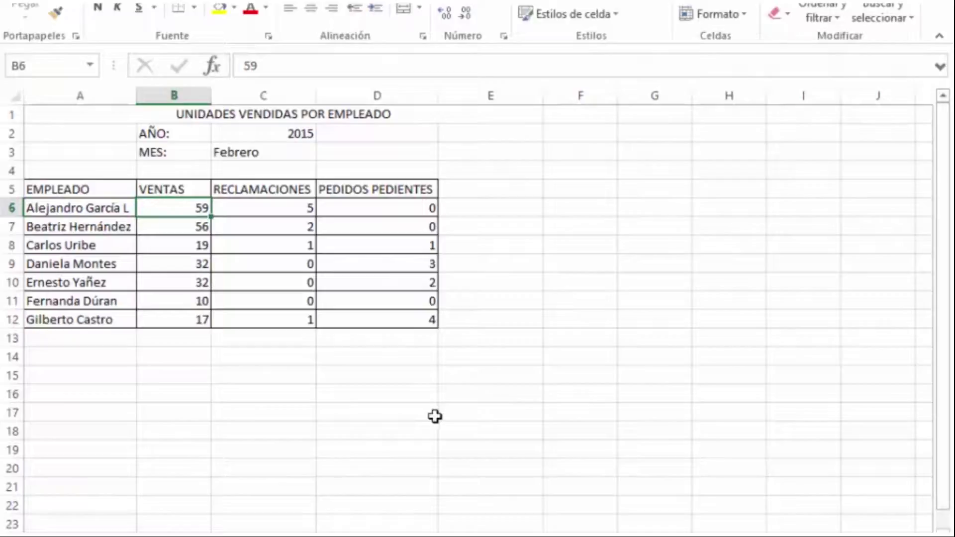
key("ctrl+Page_Down")
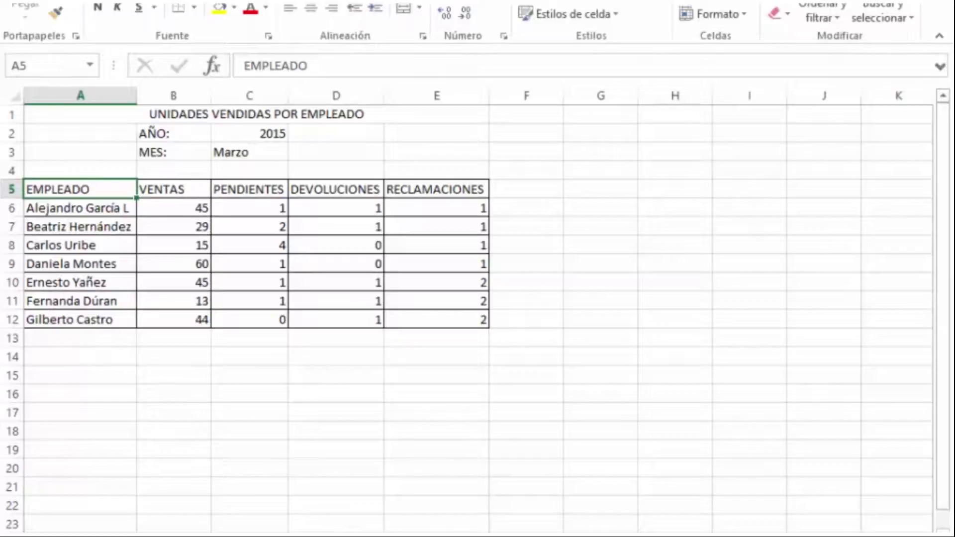
key("ctrl+Page_Down")
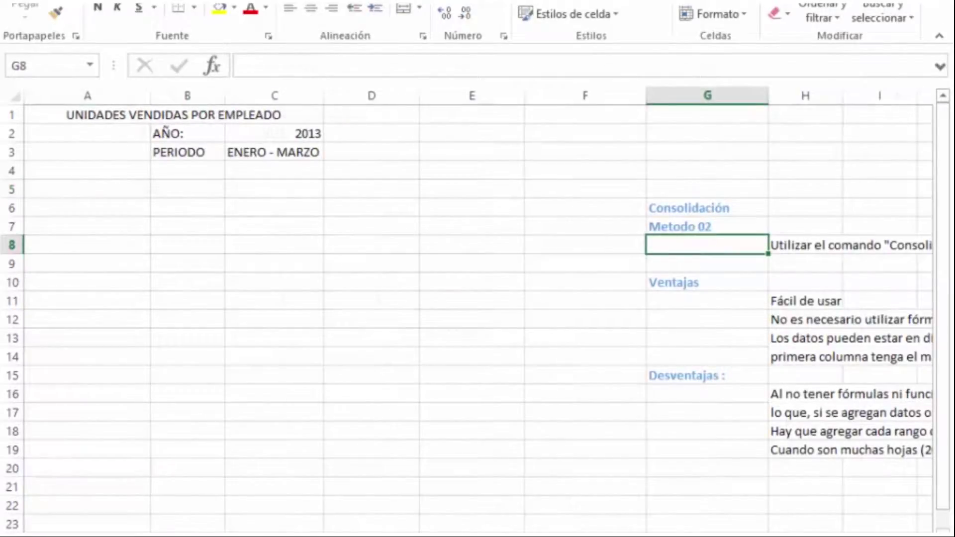
key("ctrl+Page_Down")
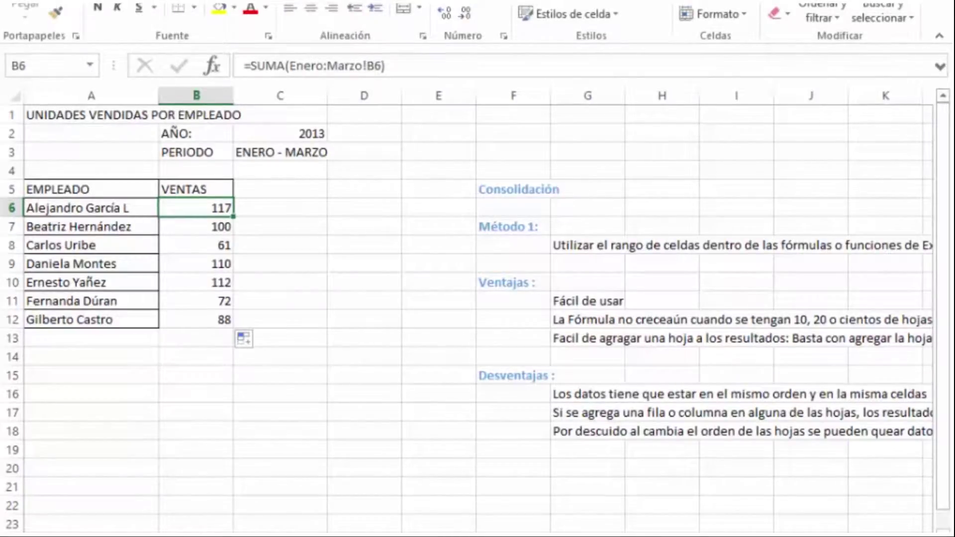
Step: Read the description, advantages and disadvantages on the Metodo 02 sheet, and select its cell A5
key("ctrl+Page_Down")
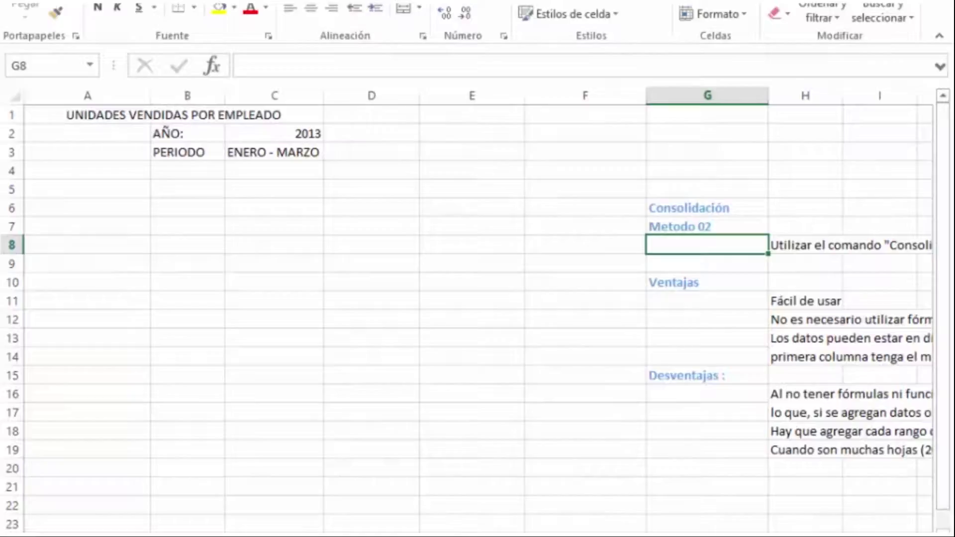
left_click_drag(642, 535, 647, 535)
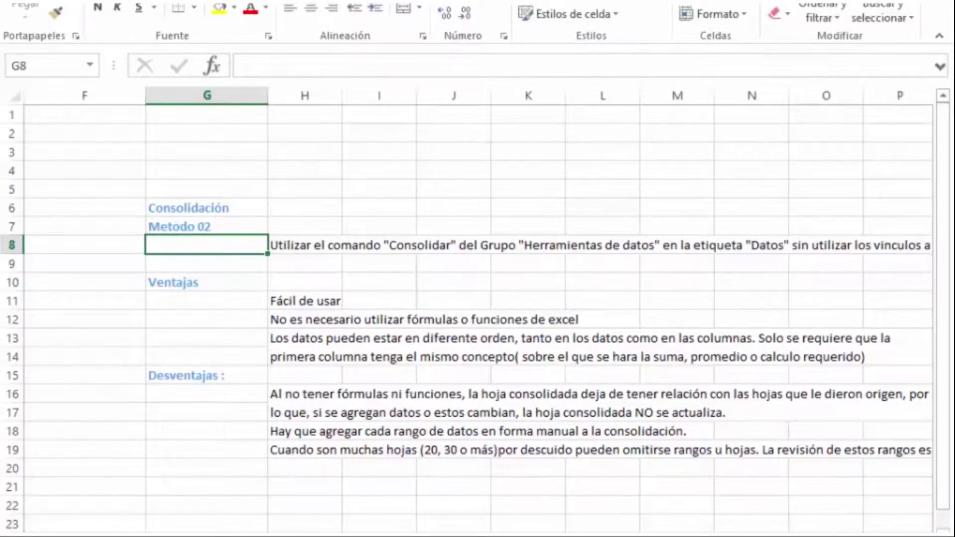
left_click_drag(647, 536, 648, 535)
scroll(478, 308, "left", 5)
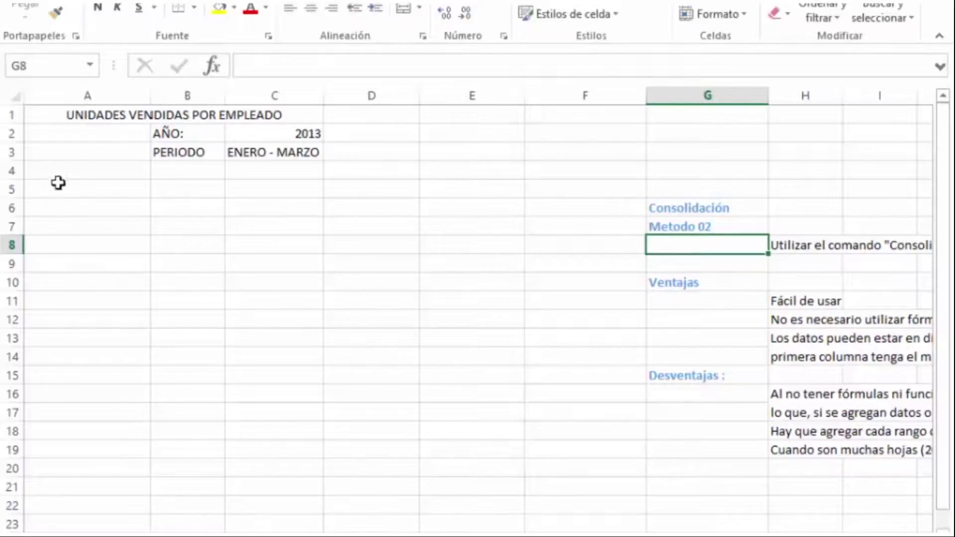
left_click(61, 187)
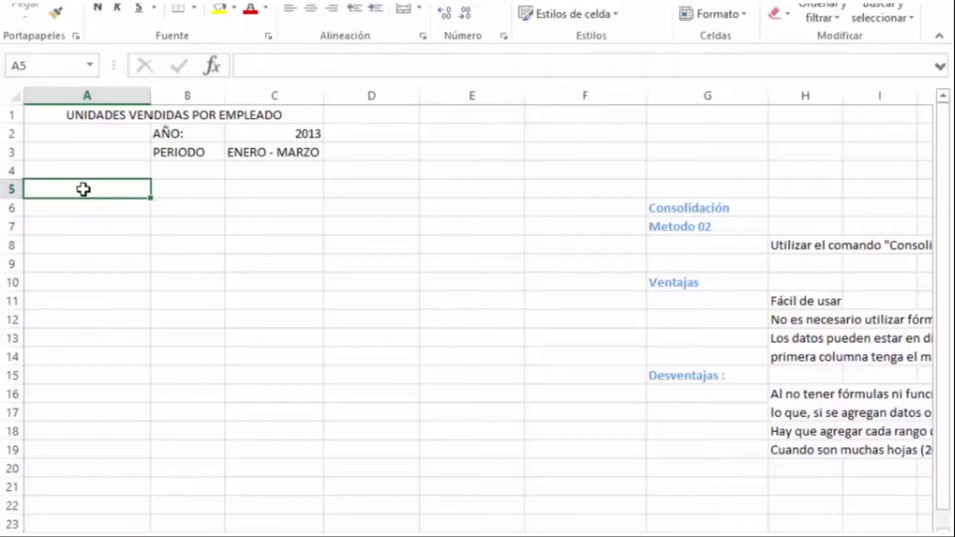
Step: Start the Consolidar command for cell A5 of the Metodo 02 sheet and remove the listed Enero, Febrero and Marzo references
left_click(101, 214)
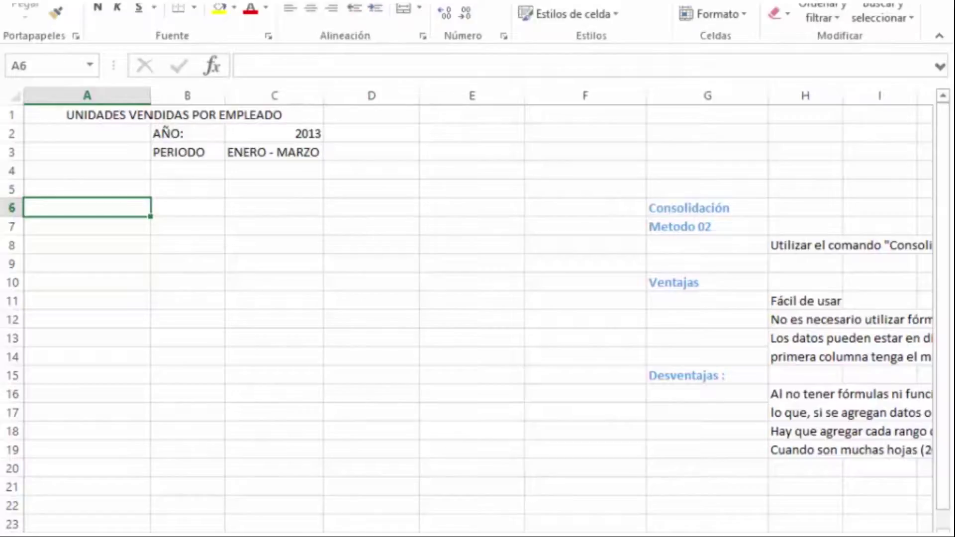
key("alt+d")
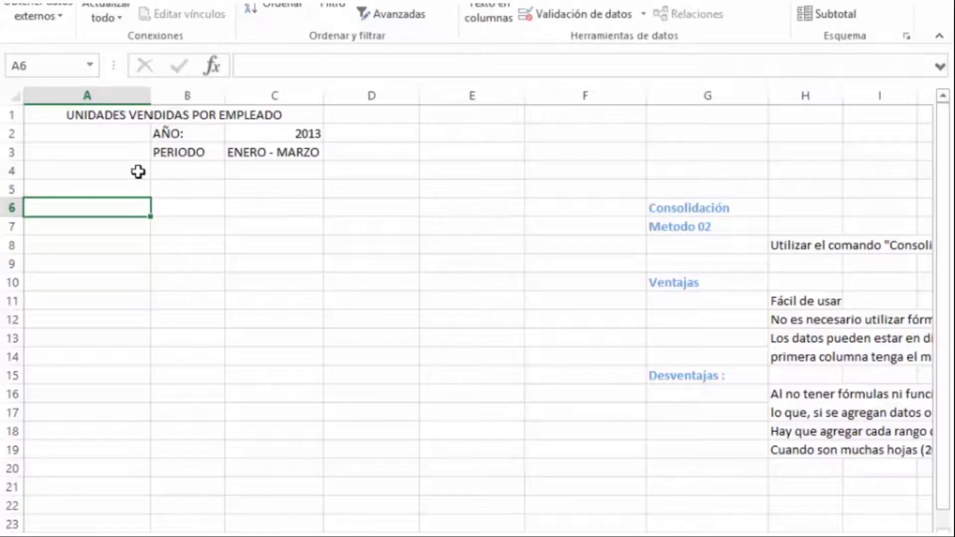
left_click(137, 189)
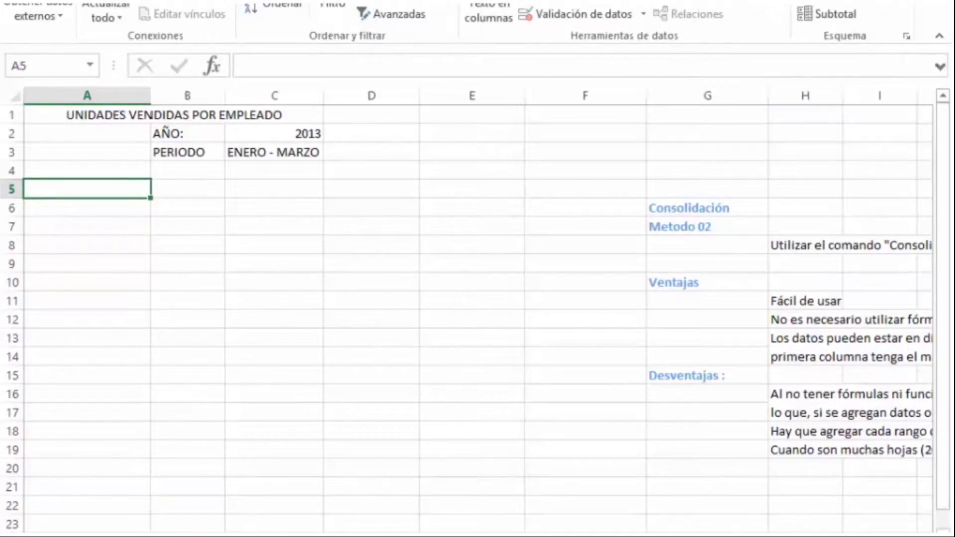
left_click(677, 1)
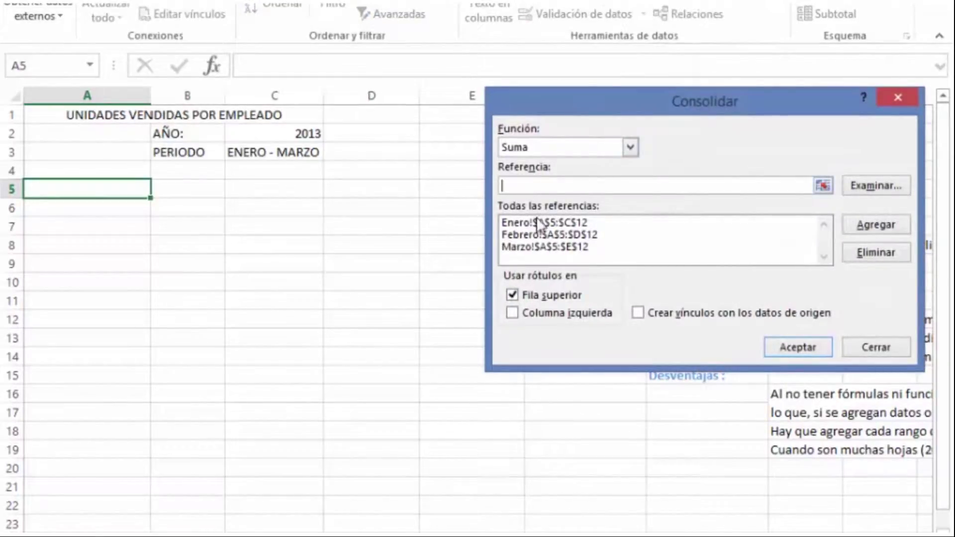
left_click(580, 224)
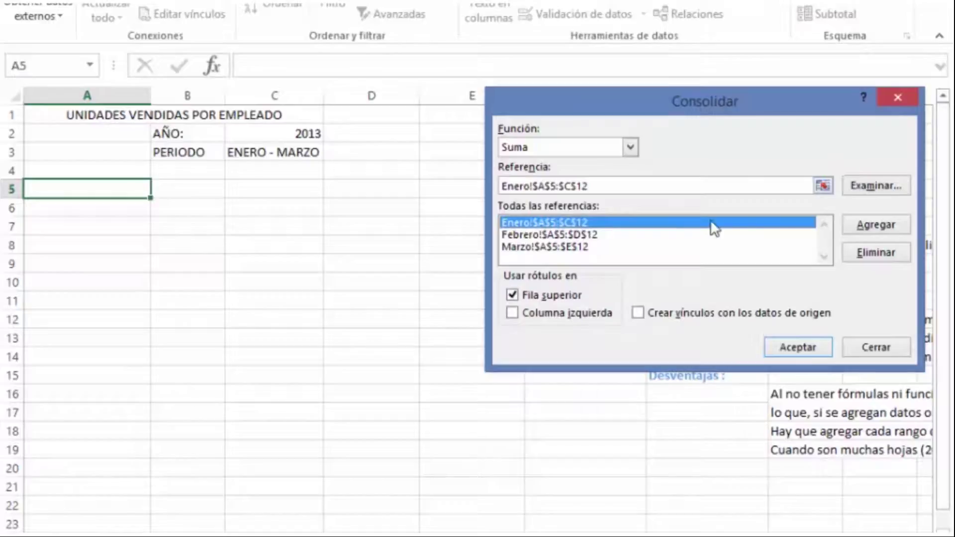
left_click(881, 254)
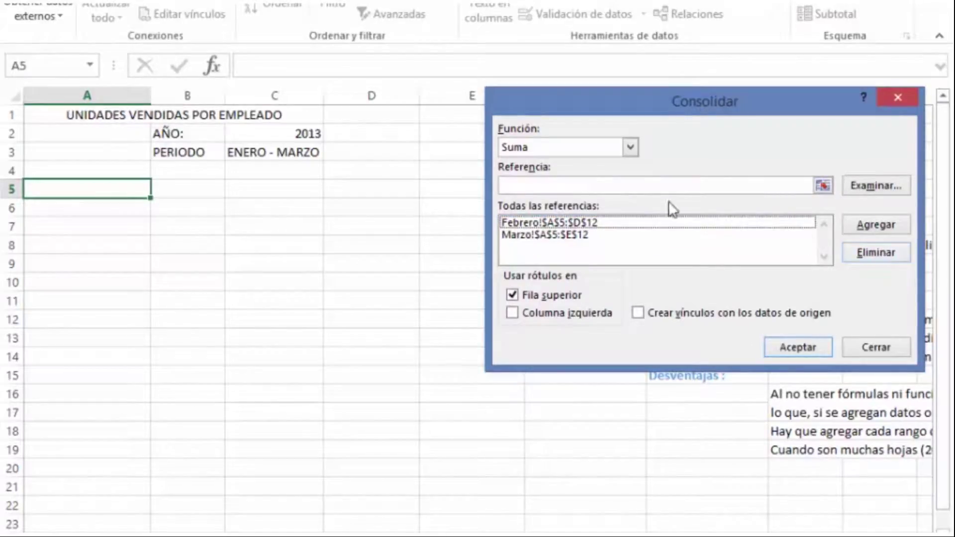
left_click(656, 224)
left_click(876, 252)
left_click(656, 226)
left_click(874, 252)
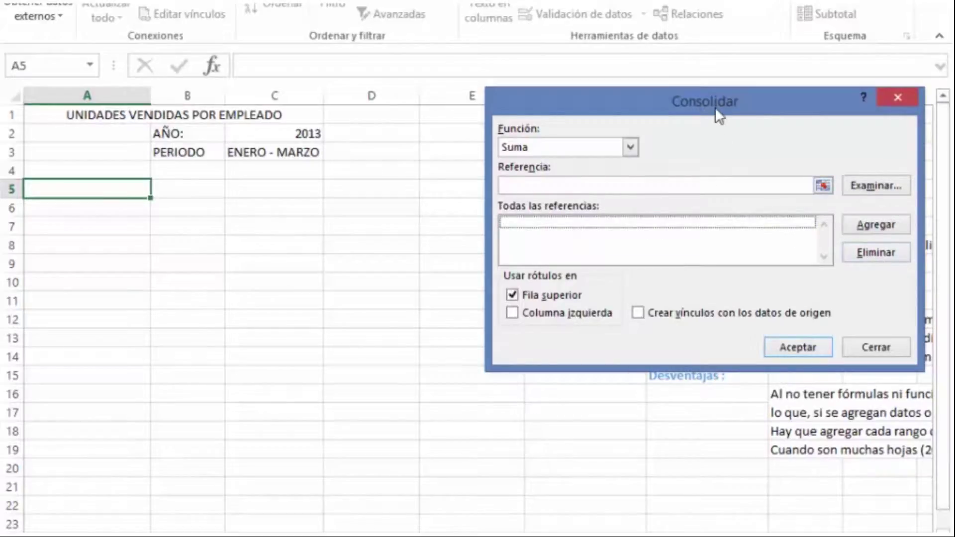
Step: Keep Suma as the consolidation function and add the Enero sheet's range A5:C12 to the references
left_click_drag(739, 103, 689, 111)
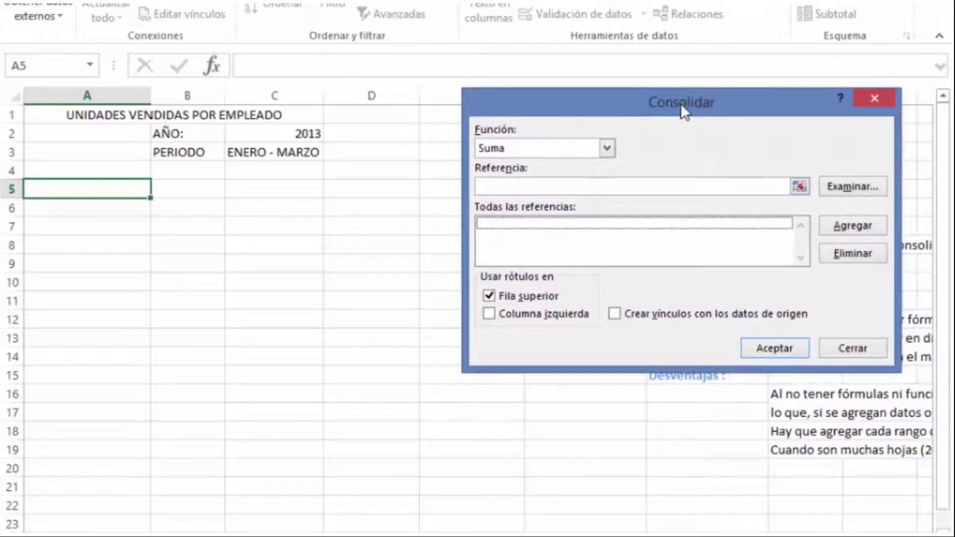
left_click(608, 147)
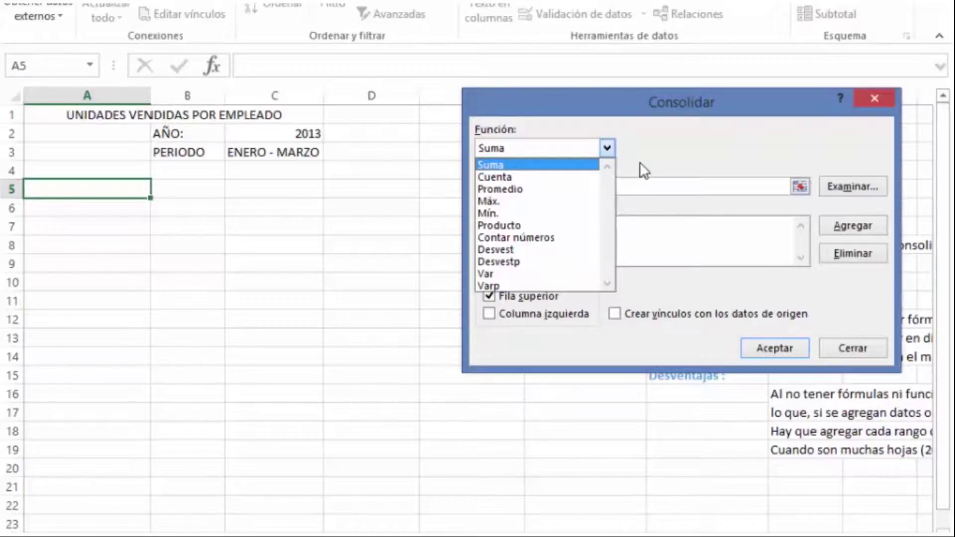
left_click(651, 157)
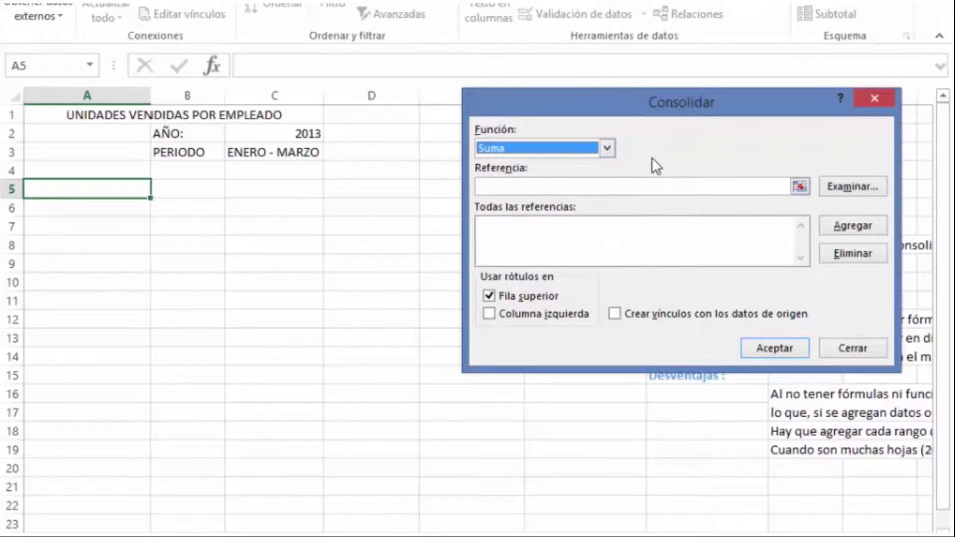
left_click(801, 188)
left_click(801, 189)
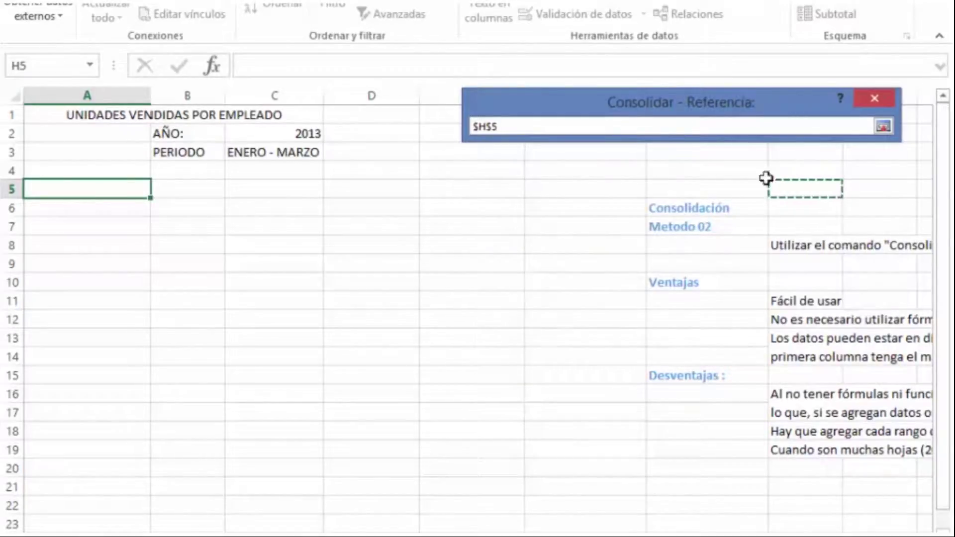
left_click(403, 536)
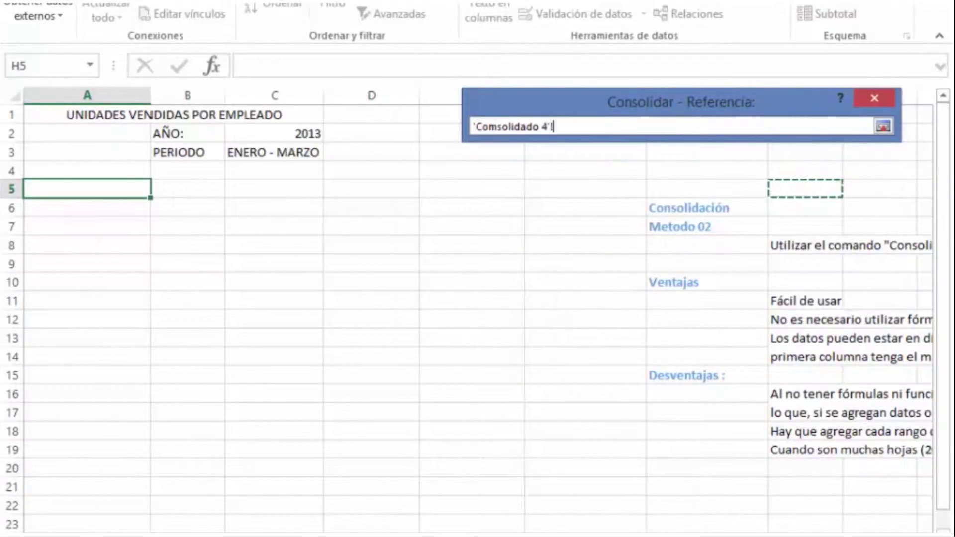
left_click(149, 536)
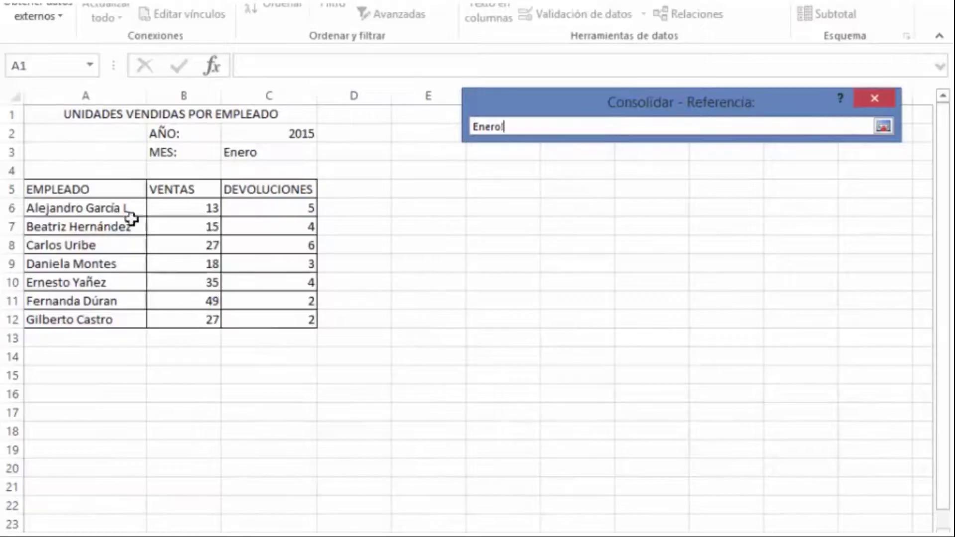
left_click_drag(64, 191, 194, 204)
left_click_drag(269, 245, 279, 306)
left_click_drag(79, 188, 279, 321)
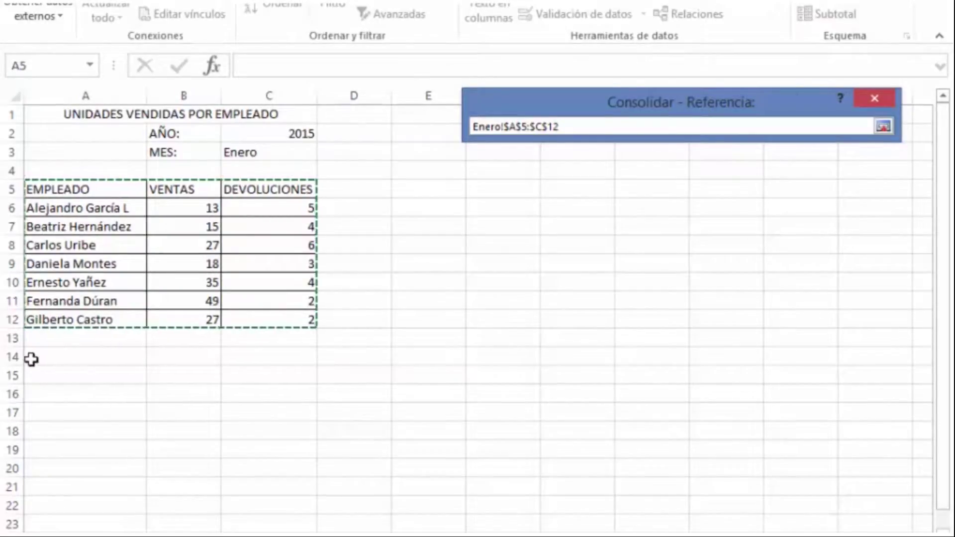
left_click(887, 126)
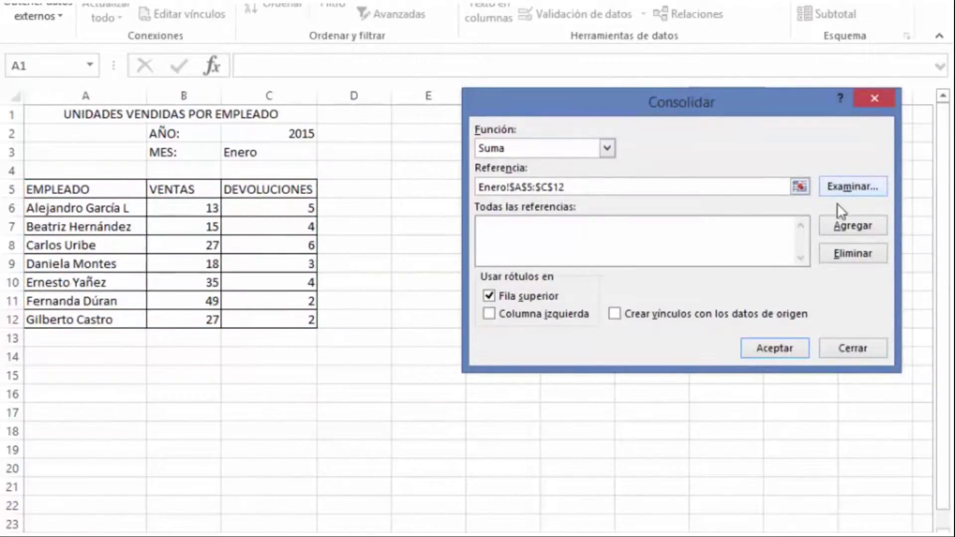
left_click(853, 227)
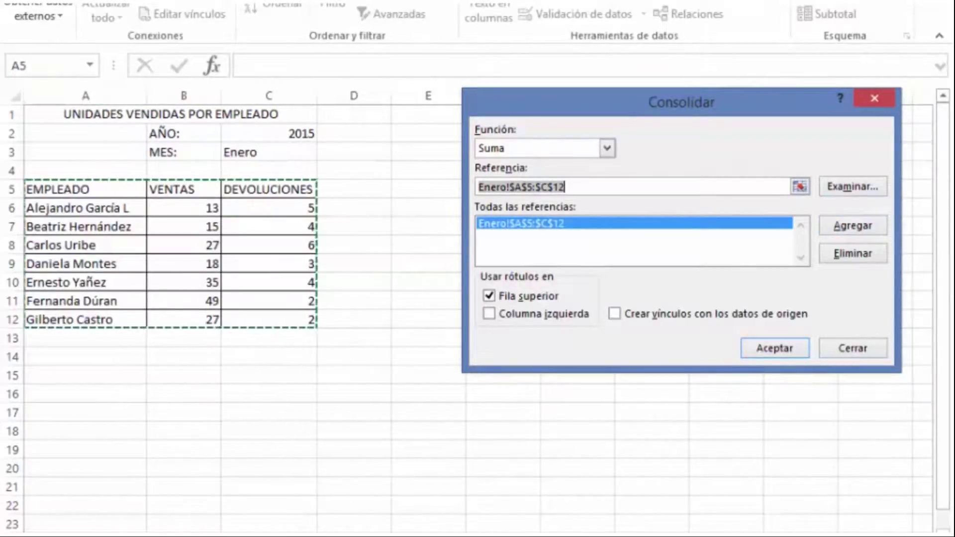
Step: Add the Febrero sheet's range, extended to A5:D12, to the consolidation references
key("ctrl+Page_Down")
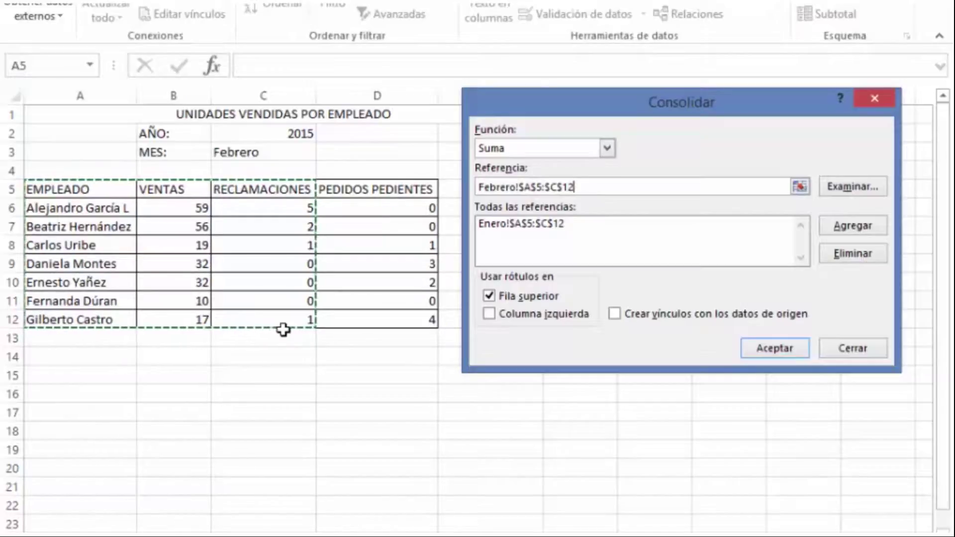
key("shift+Right")
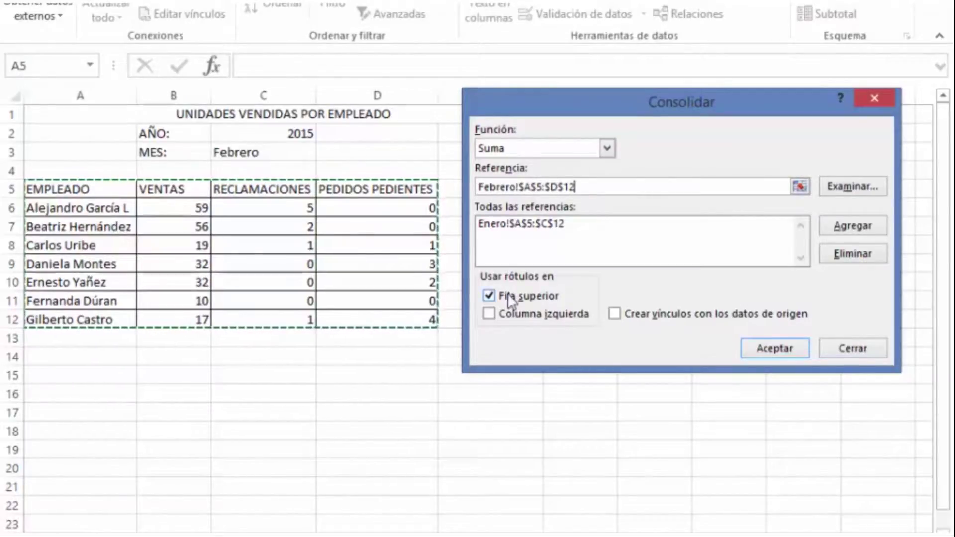
left_click(853, 225)
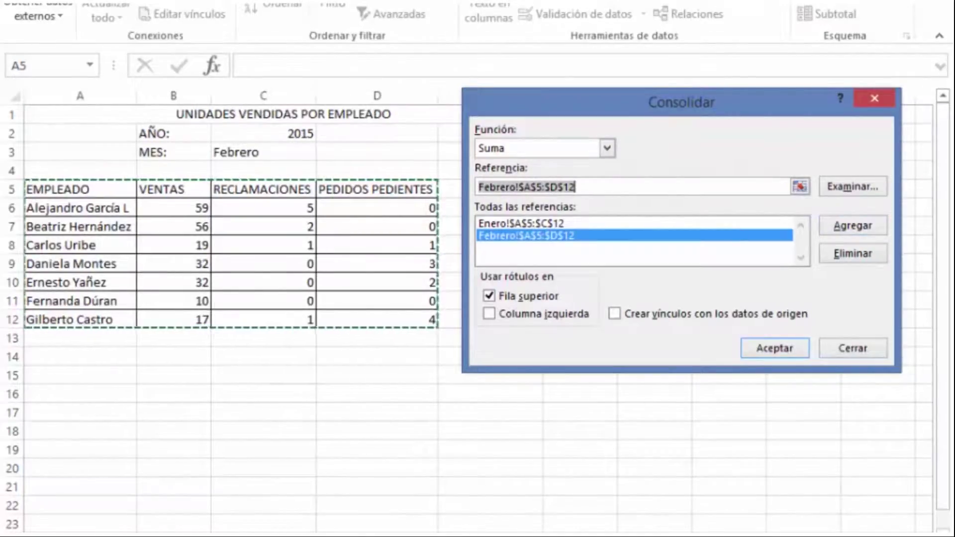
Step: Add the Marzo sheet's range, extended to A5:E12, to the consolidation references
key("ctrl+Page_Down")
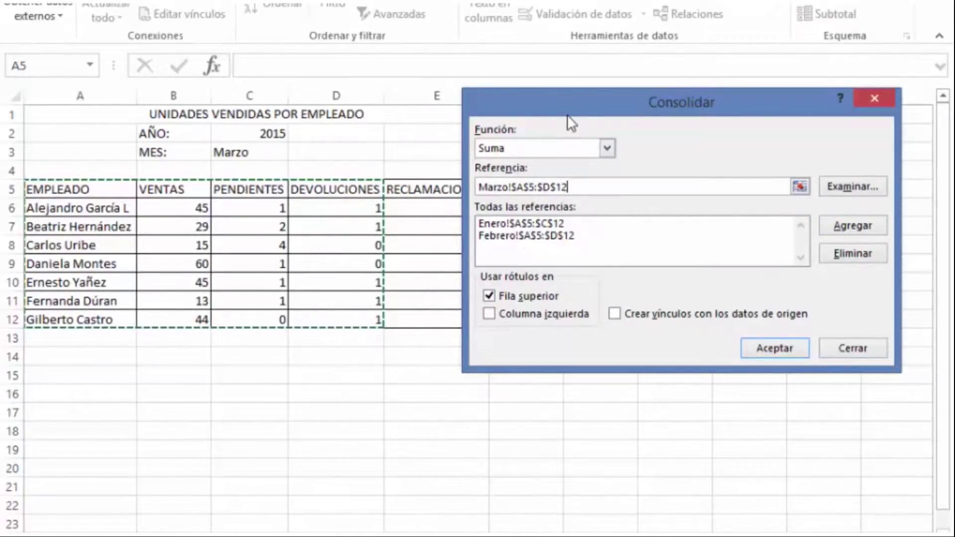
left_click_drag(640, 103, 703, 143)
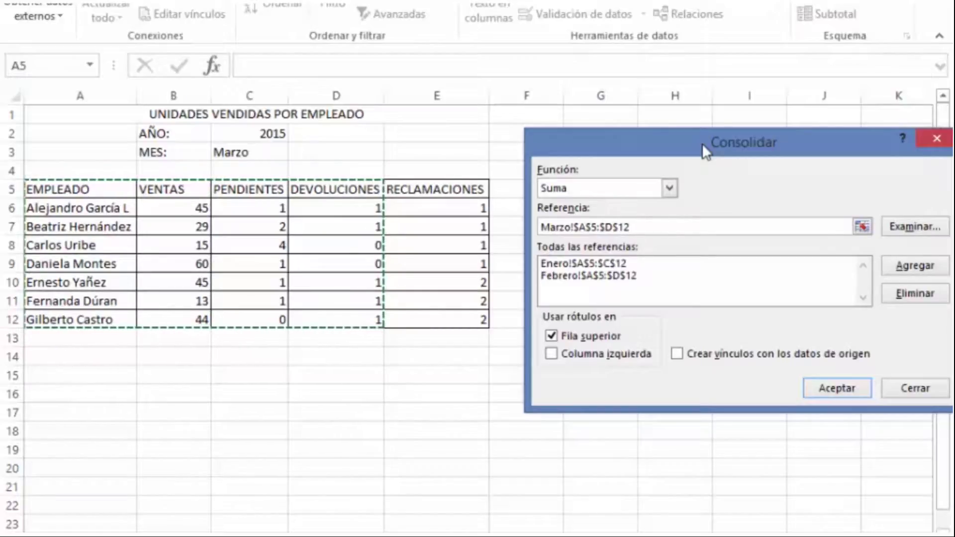
key("shift+Right")
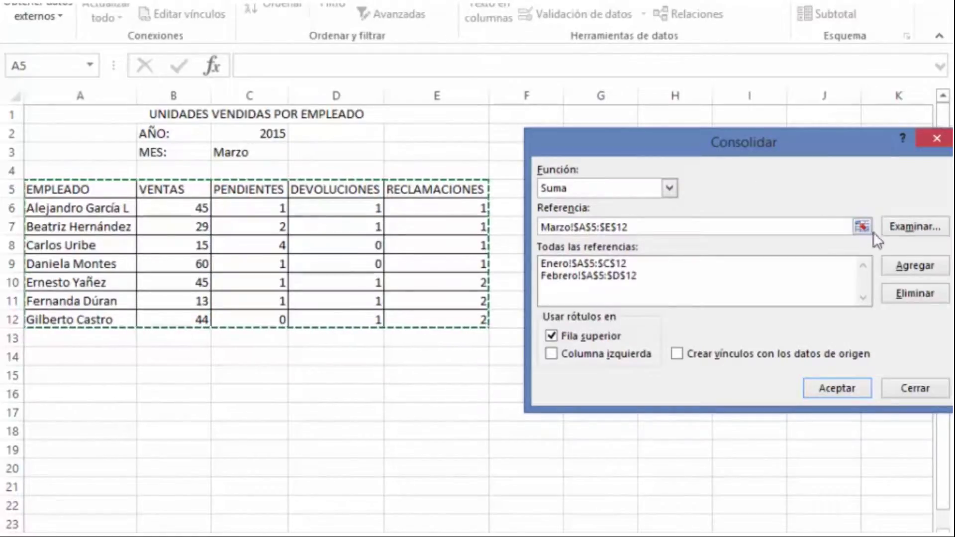
left_click(921, 265)
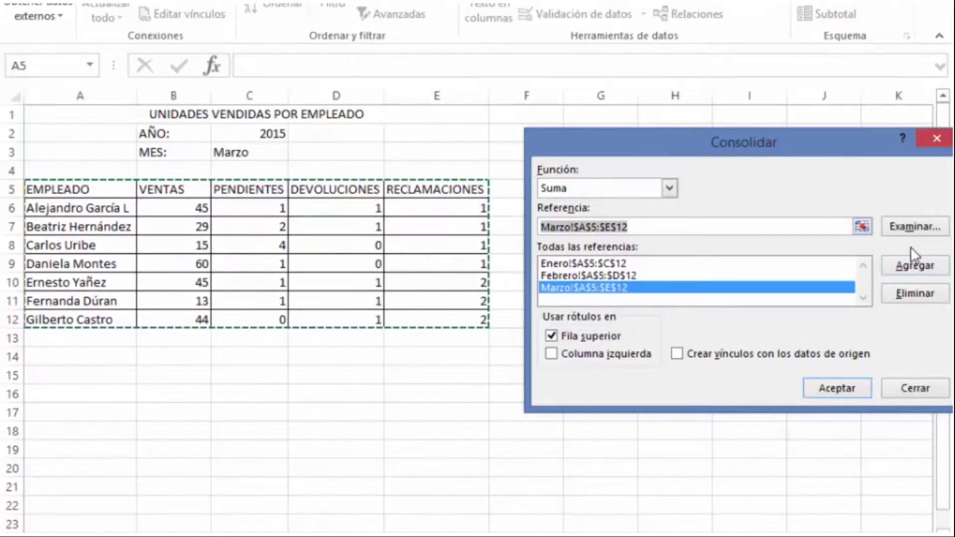
Step: Use labels from the left column as well as the top row, and run the consolidation without links to the source data
left_click_drag(815, 139, 784, 7)
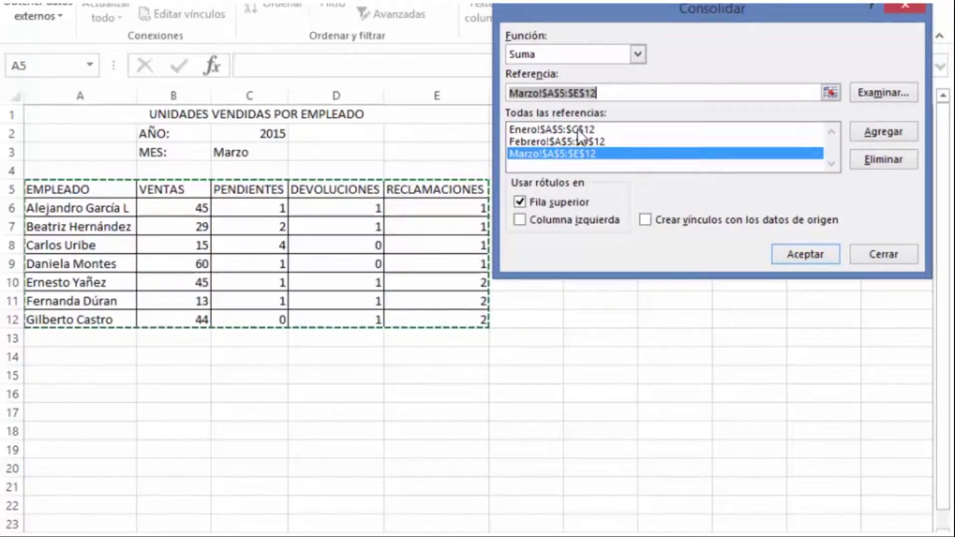
left_click(520, 219)
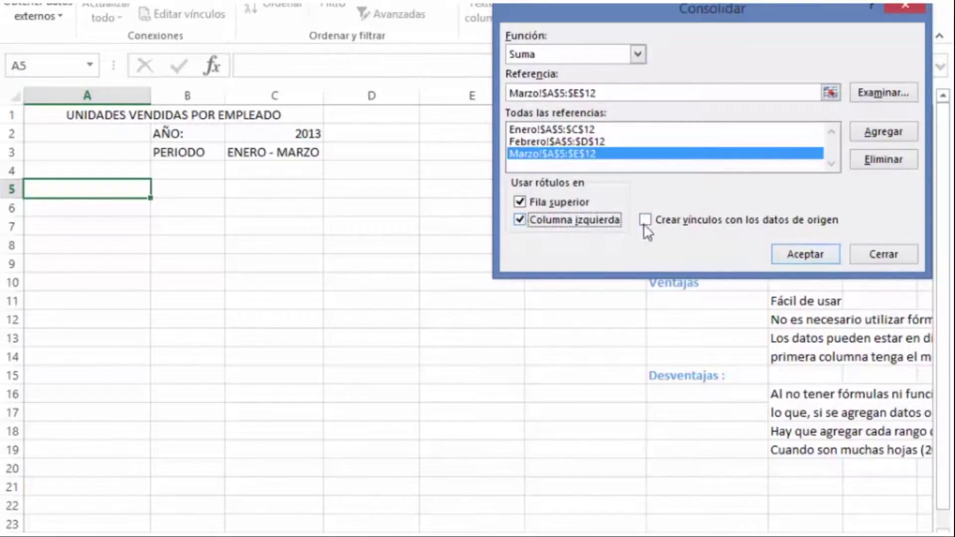
left_click(799, 253)
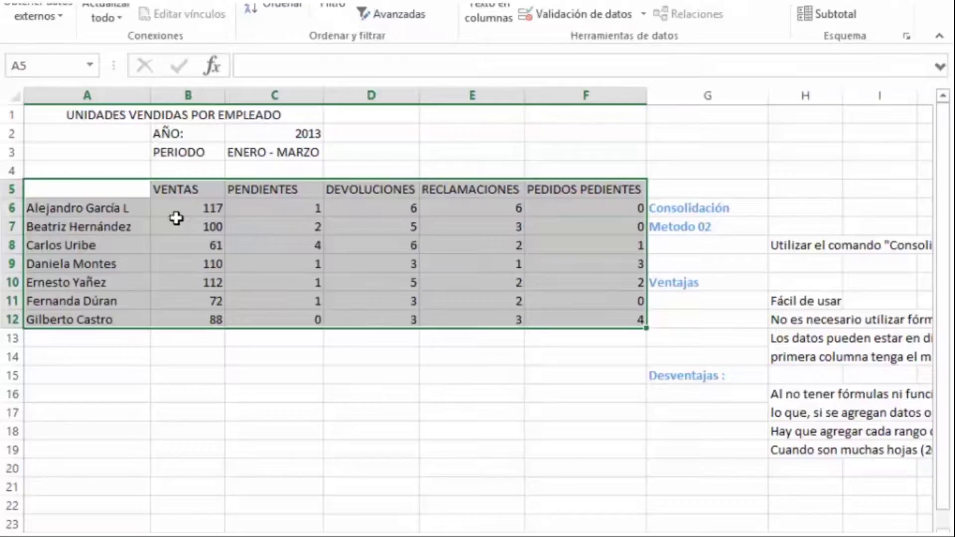
Step: Inspect the PENDIENTES heading in C5 and the contents of B6 in the consolidated table on the Metodo 02 sheet
left_click(293, 193)
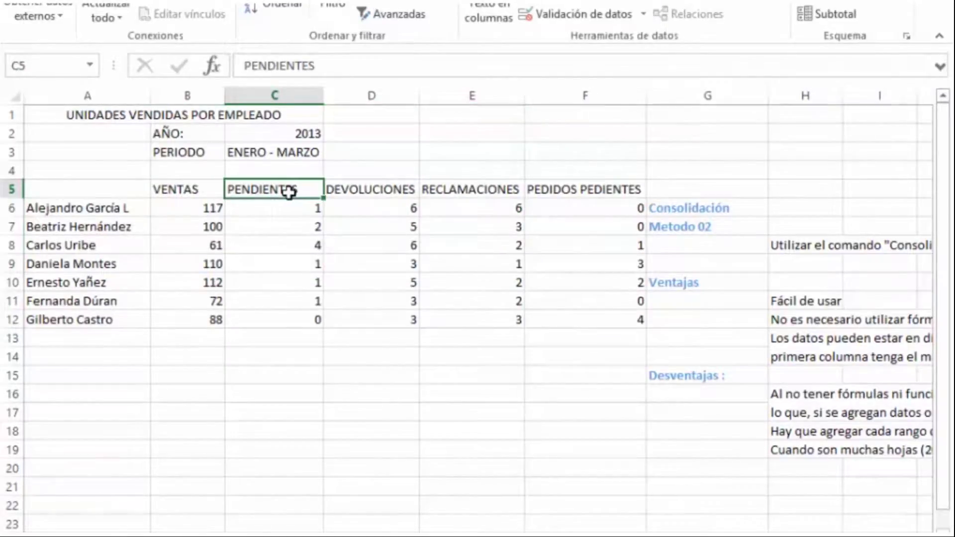
left_click(218, 207)
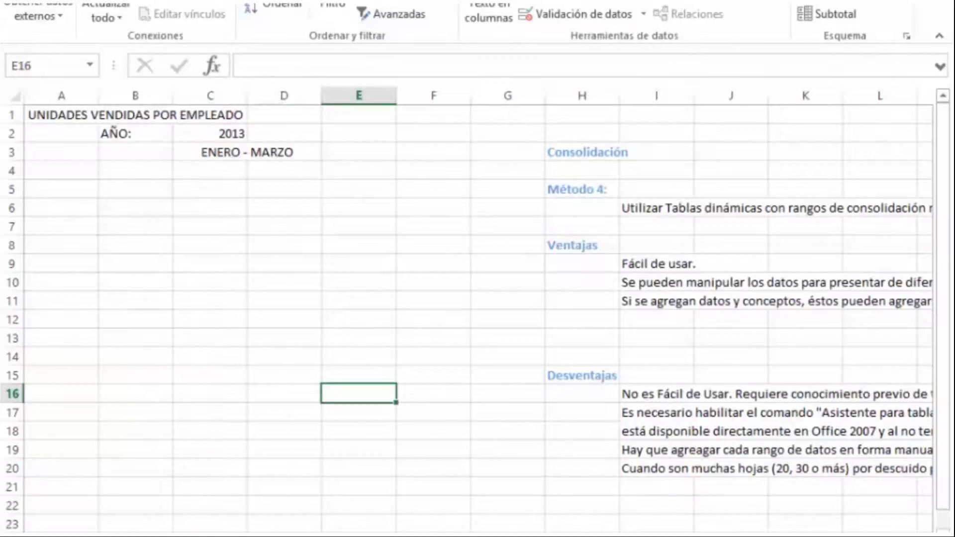
left_click(135, 534)
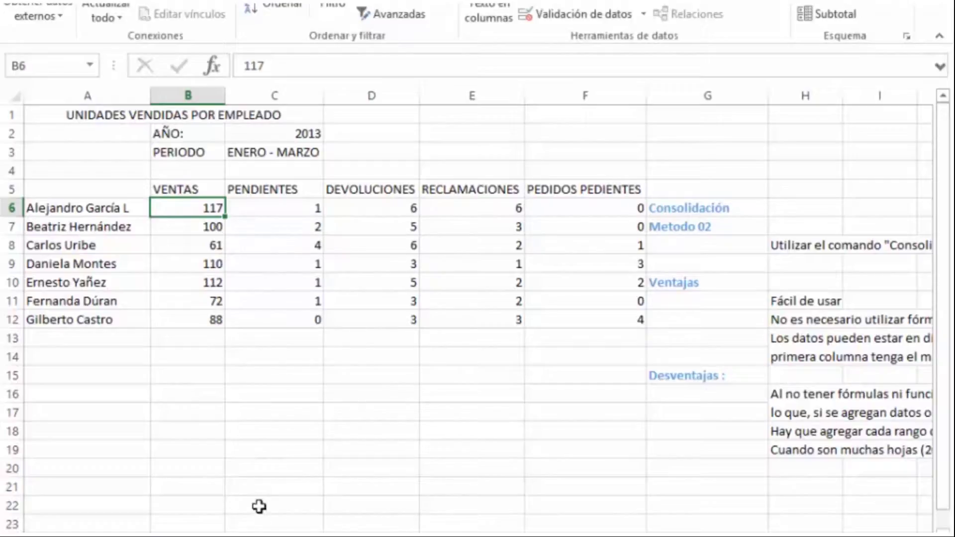
Step: Read the description, advantages and disadvantages on the Método 3 sheet
key("ctrl+Page_Down")
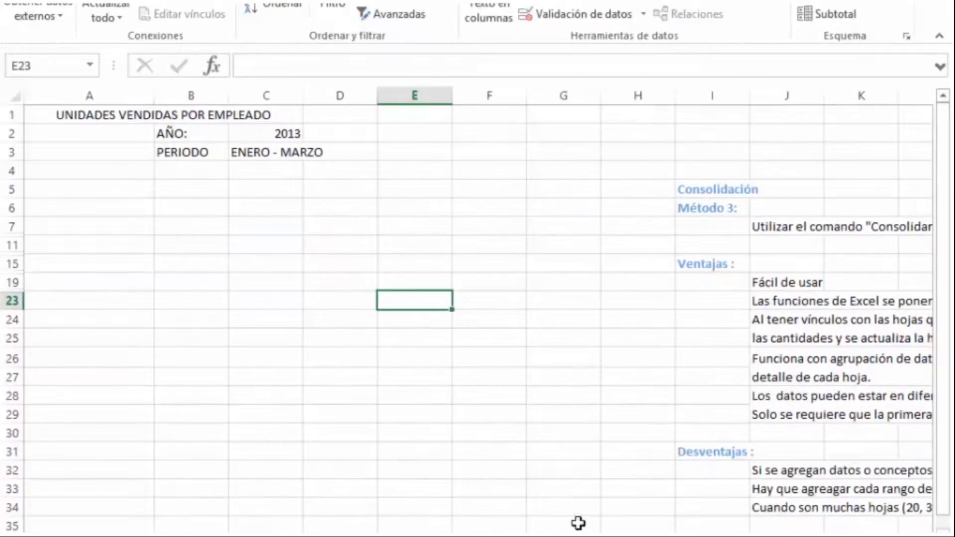
scroll(477, 308, "right", 4)
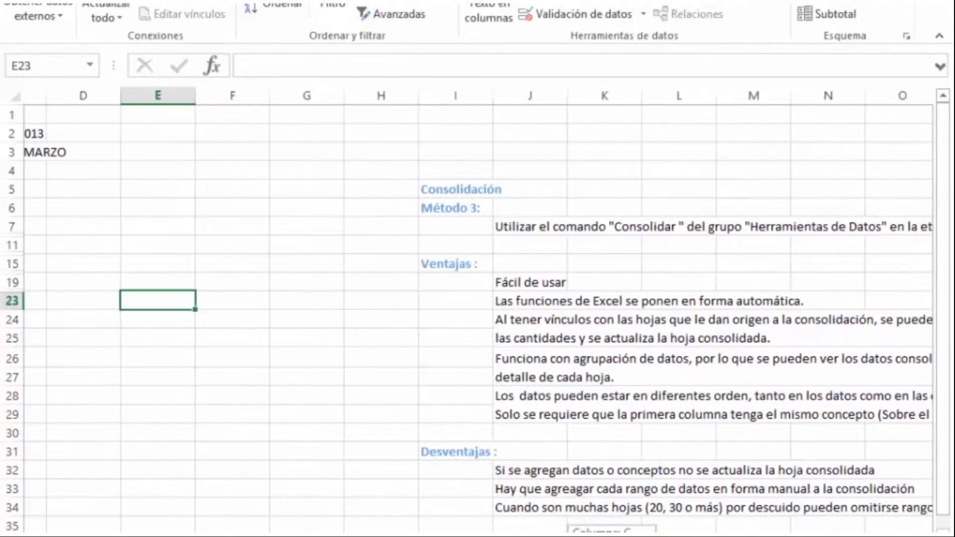
scroll(477, 308, "right", 1)
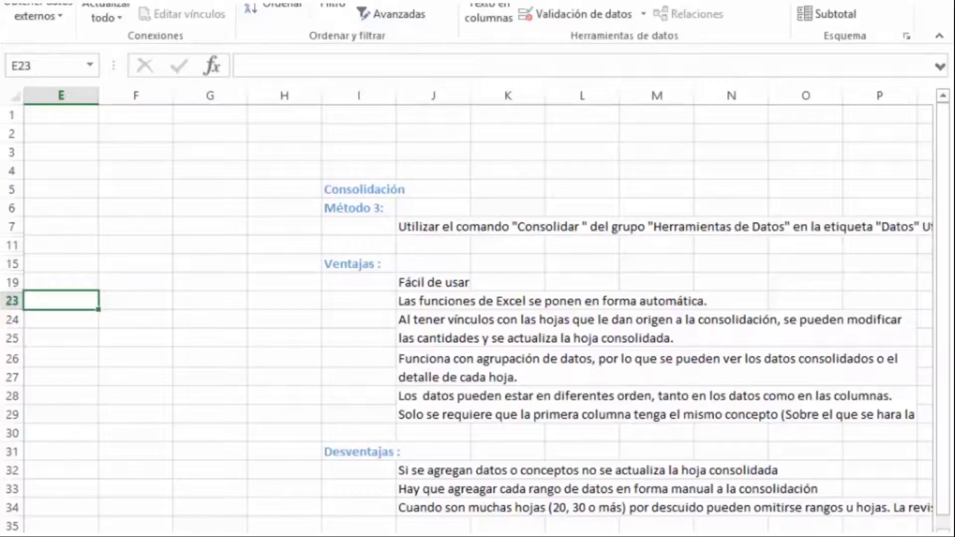
left_click_drag(755, 535, 610, 530)
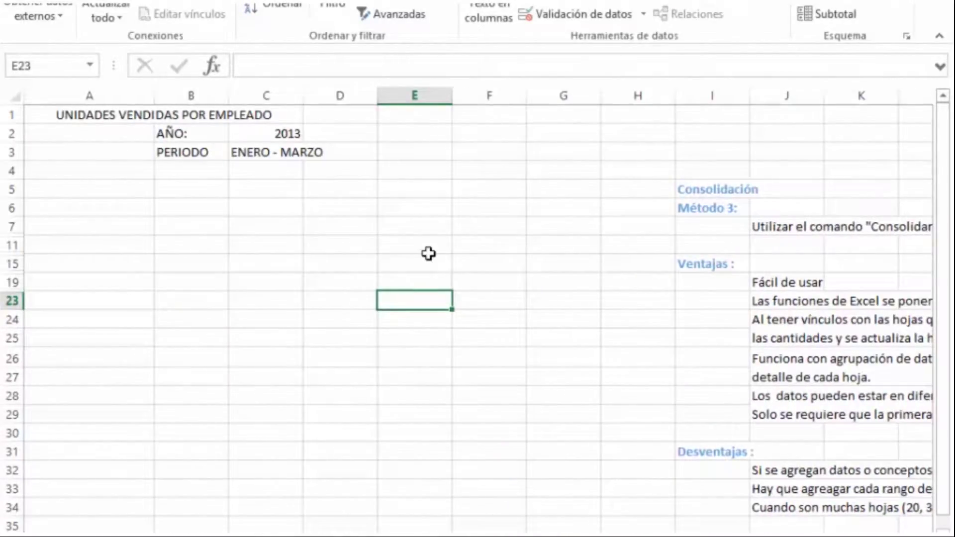
Step: Start a Consolidar operation at cell A5 of the Método 3 sheet and remove the existing Enero, Febrero and Marzo references
left_click(84, 189)
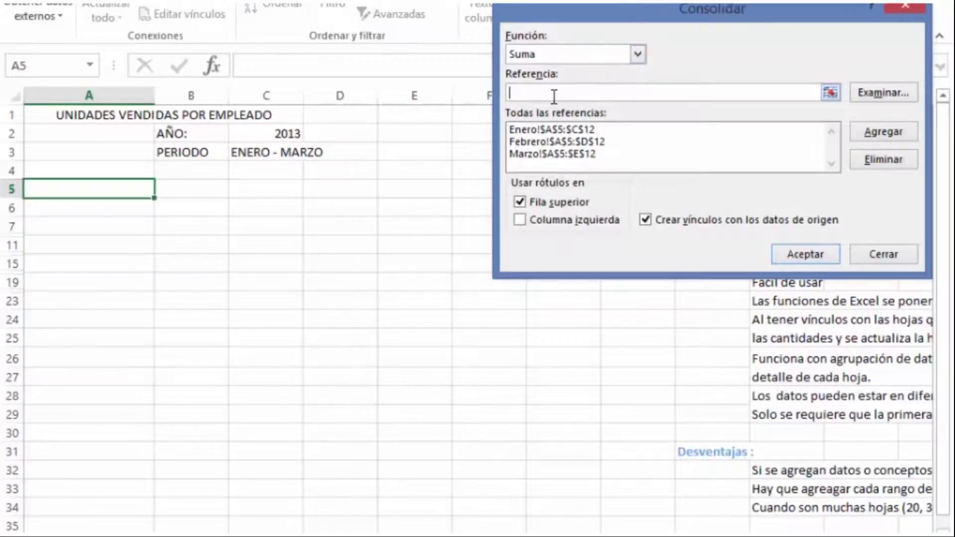
left_click(578, 131)
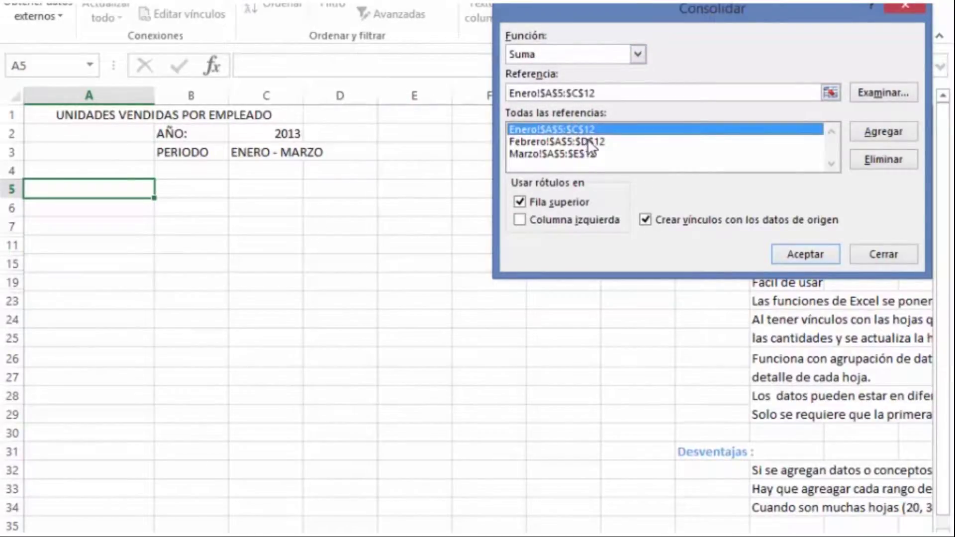
left_click(878, 160)
left_click(662, 129)
left_click(858, 158)
left_click(596, 130)
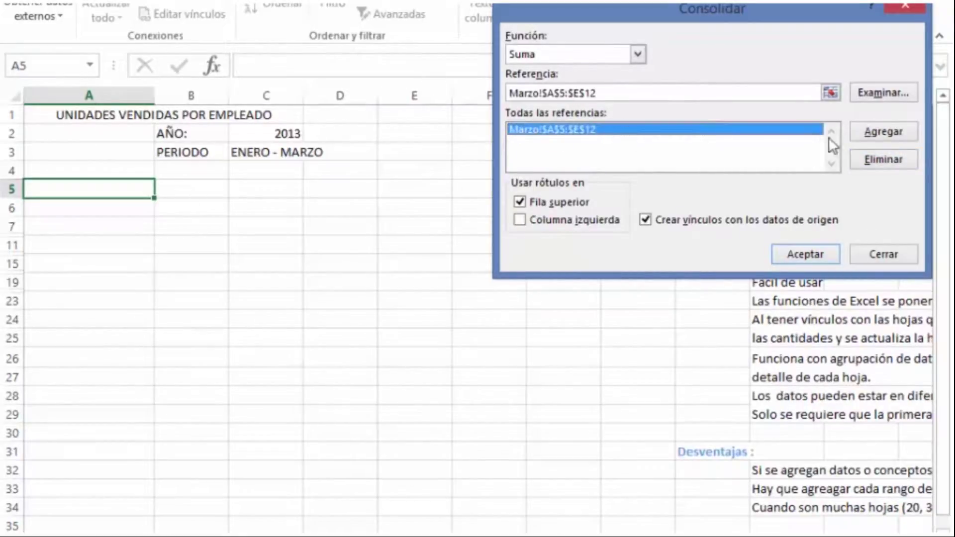
left_click(881, 163)
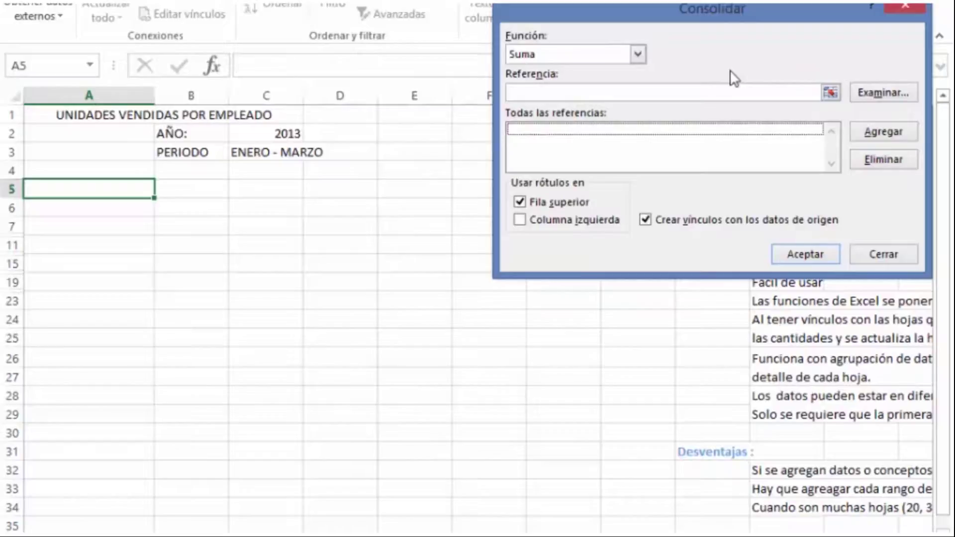
Step: Add the Enero sheet's range A5:C12 to the consolidation references
left_click_drag(727, 8, 622, 86)
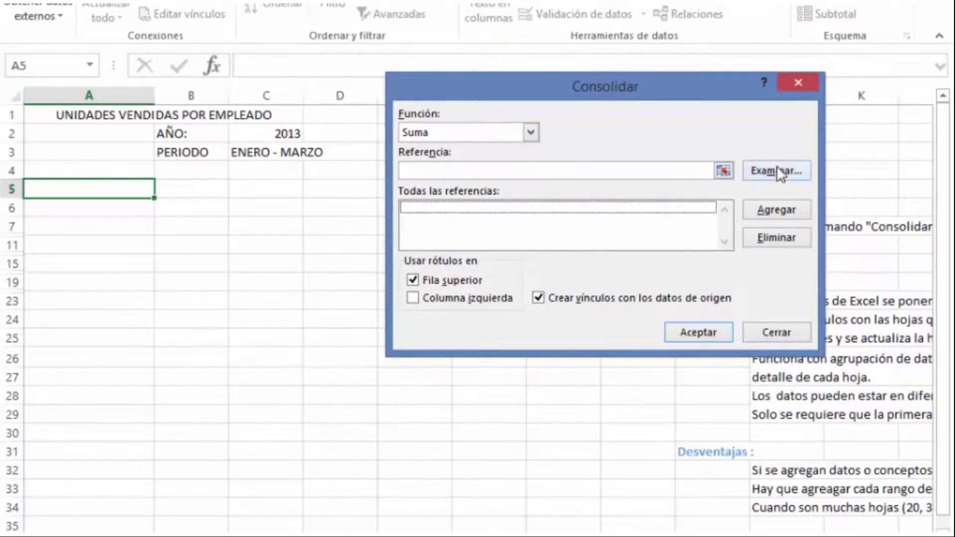
left_click(724, 170)
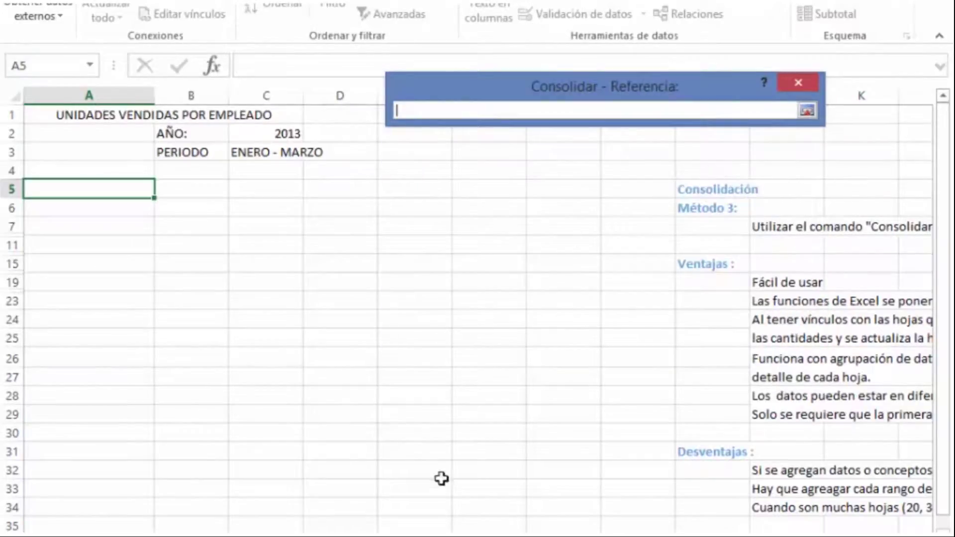
key("ctrl+Page_Down")
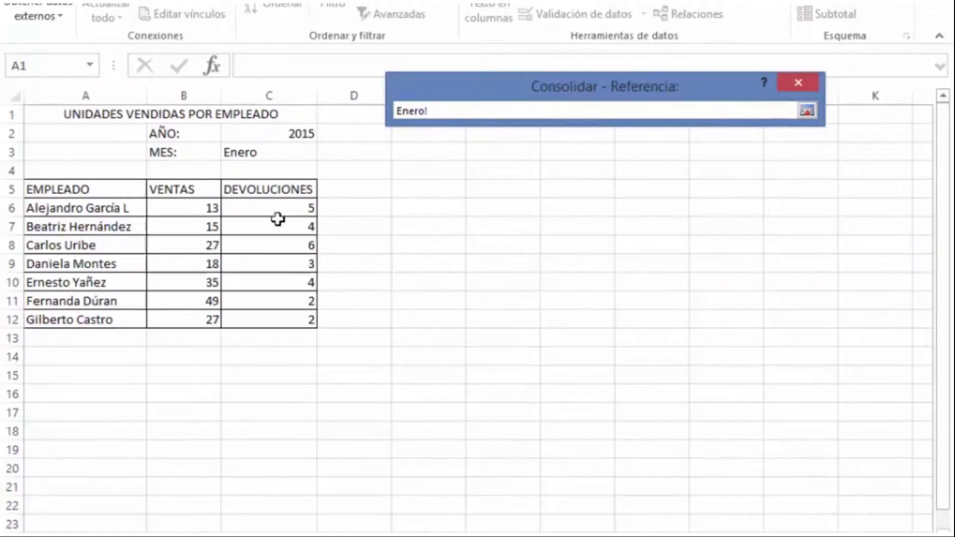
left_click(67, 190)
left_click_drag(101, 189, 260, 320)
left_click(807, 110)
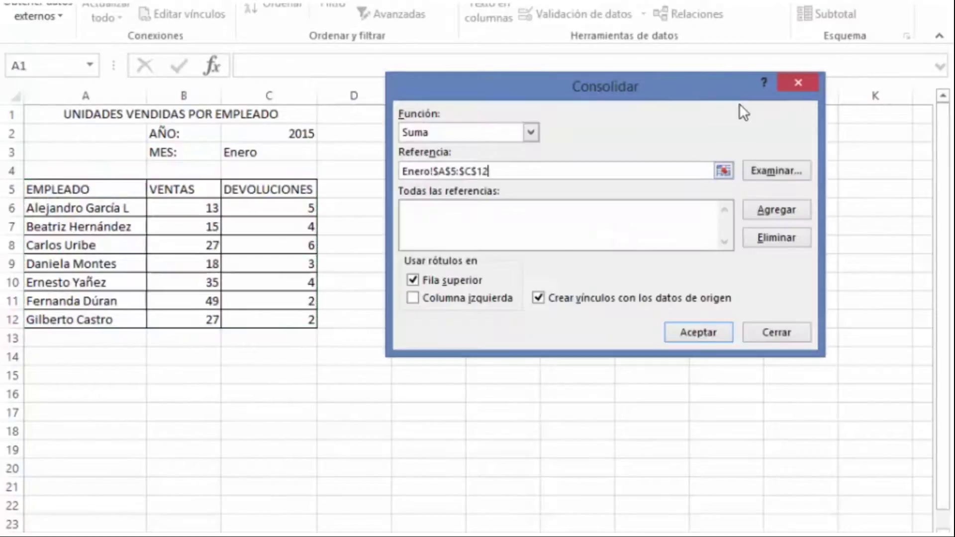
left_click(771, 210)
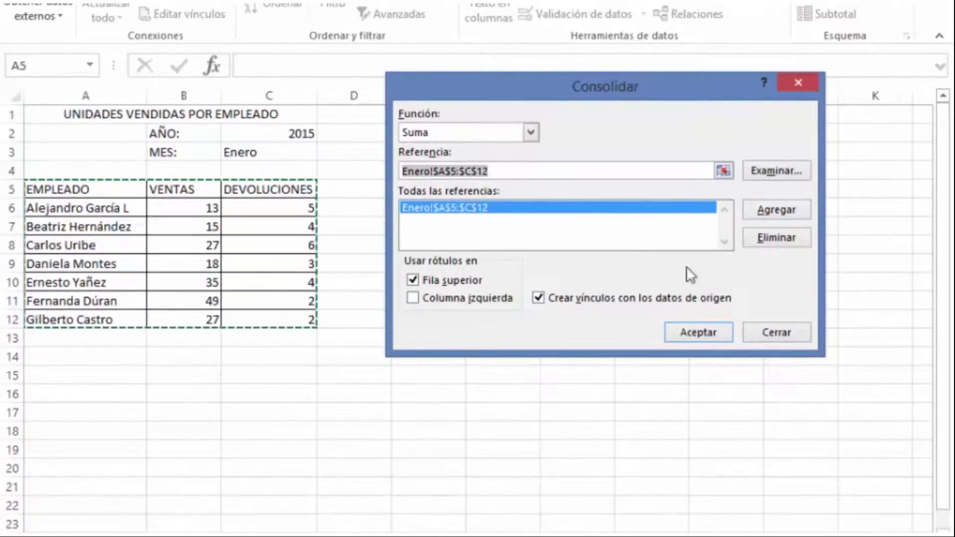
Step: Add the Febrero sheet's range, extended to A5:D12, to the consolidation references
left_click(472, 528)
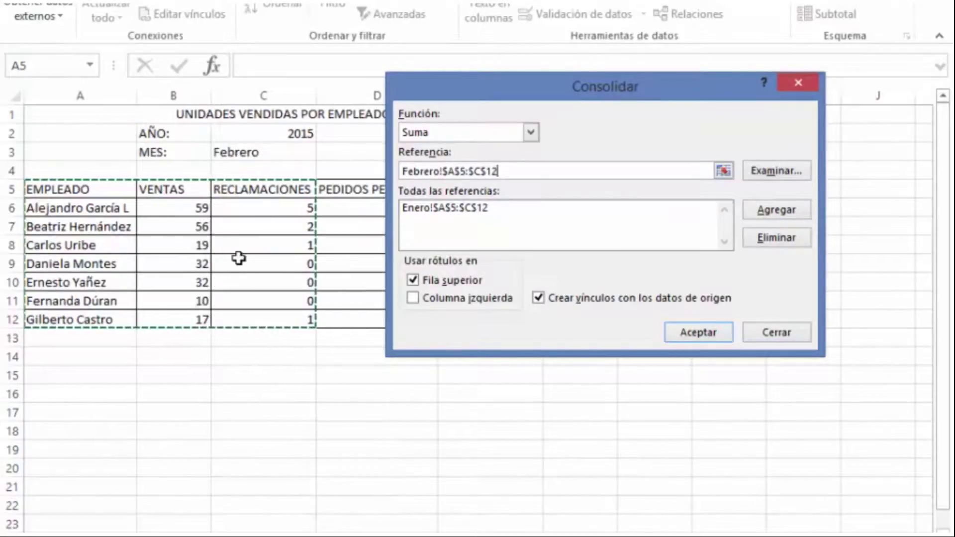
left_click_drag(534, 85, 628, 40)
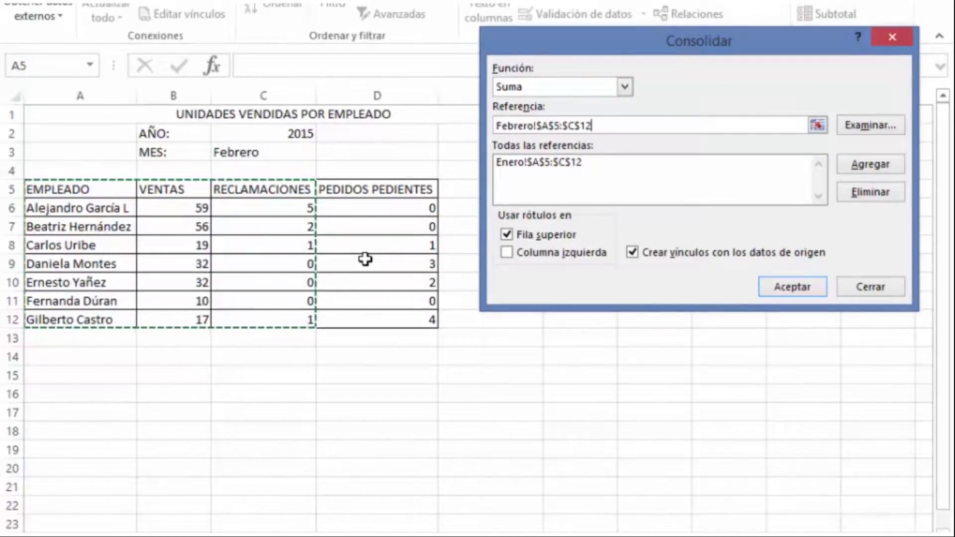
key("shift+Right")
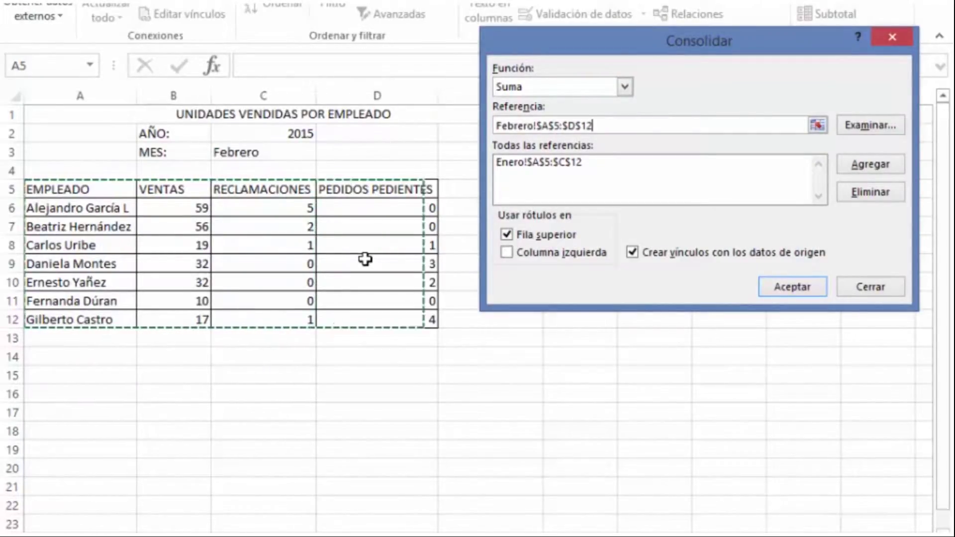
left_click(864, 166)
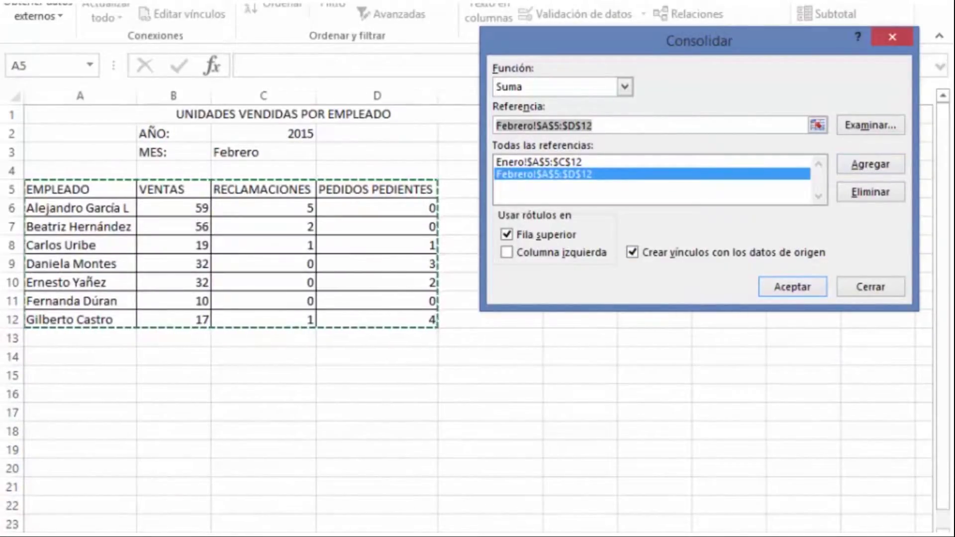
Step: Reference the Marzo range A5:E12 and run the consolidation with top-row and left-column labels and links to the source data
key("ctrl+Page_Down")
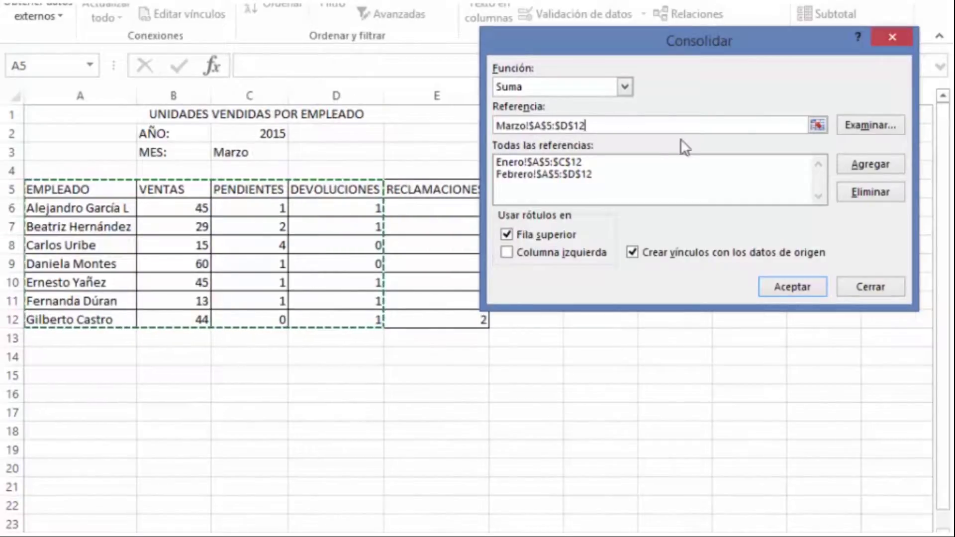
key("shift+Right")
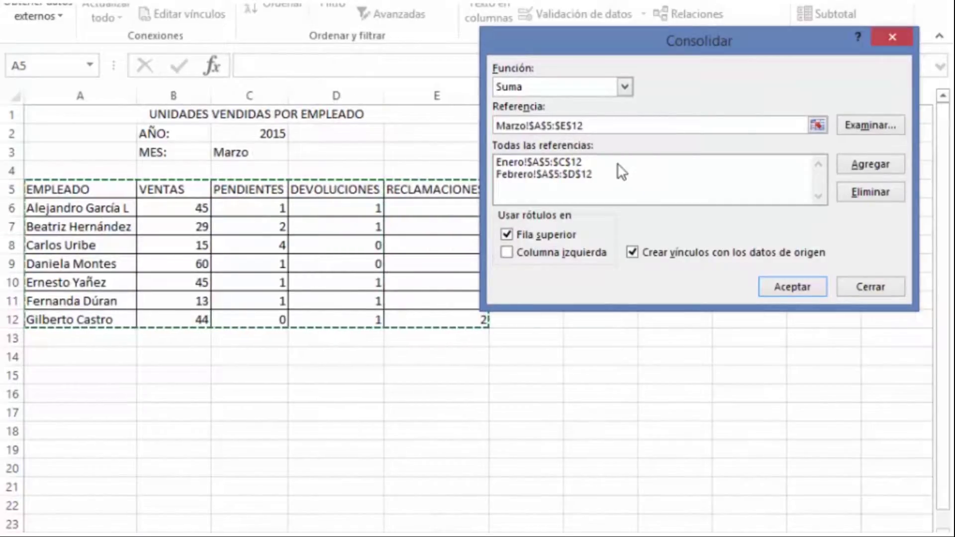
left_click(509, 254)
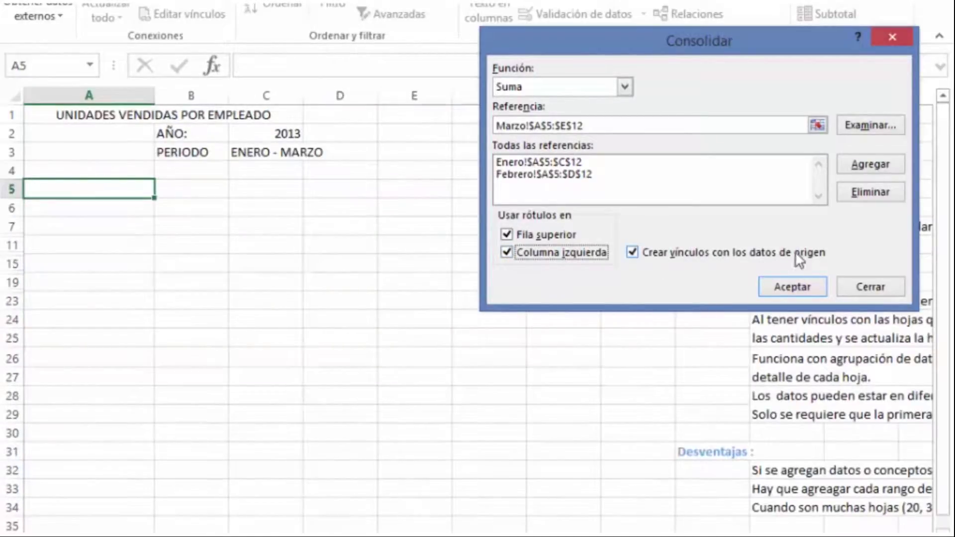
left_click(805, 285)
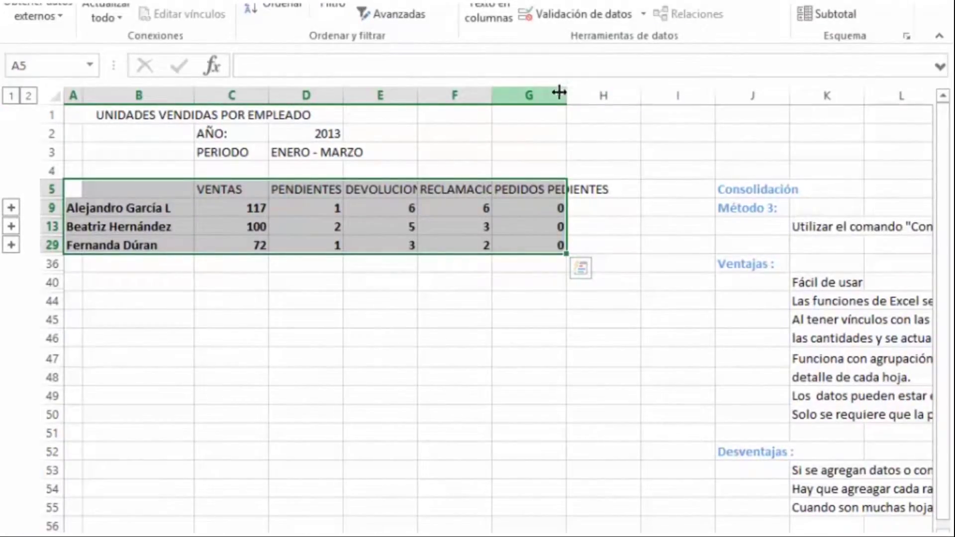
Step: Widen column G until the PEDIDOS PEDIENTES heading fits, and deselect the consolidated table
left_click_drag(568, 95, 630, 101)
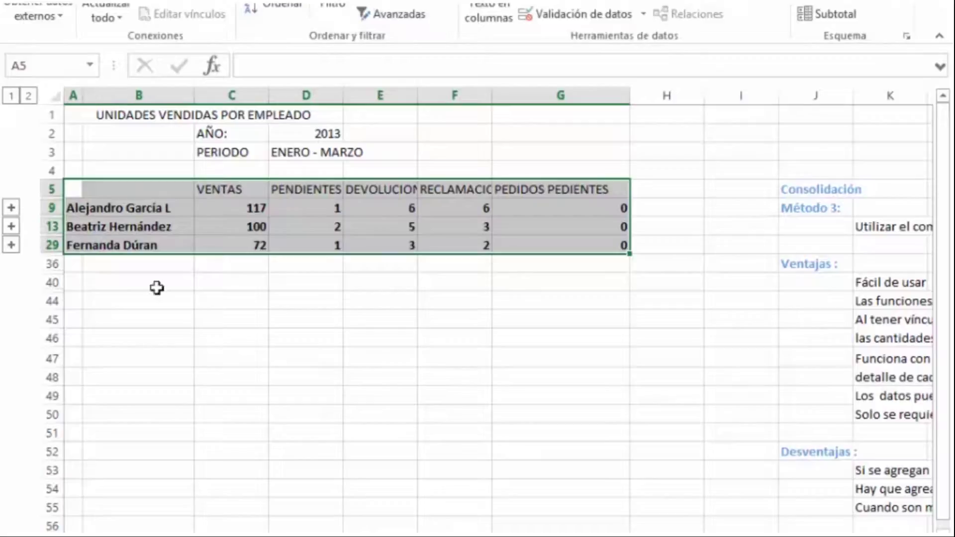
left_click(178, 299)
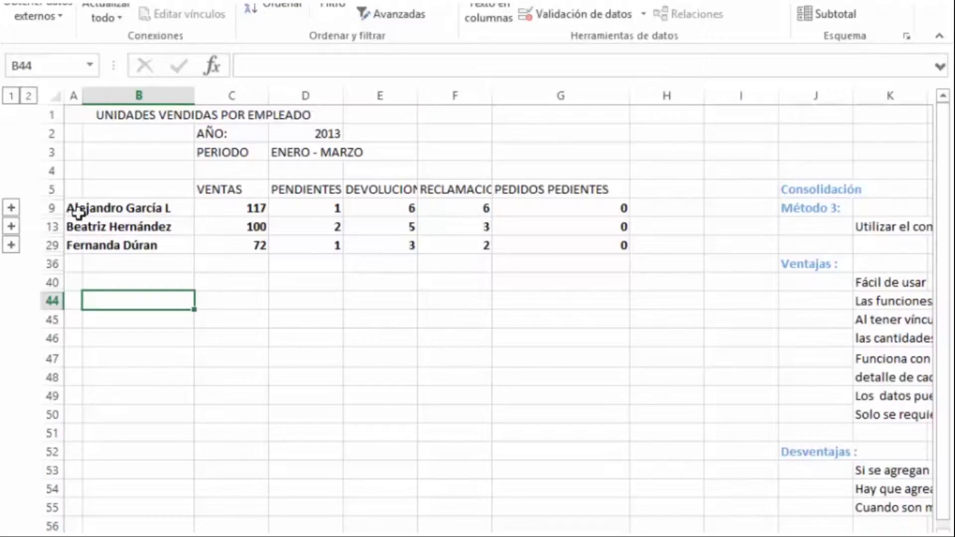
Step: Expand the first employee's detail rows, examine the VENTAS source values and the total's formula in C9, and collapse the group again
left_click(11, 208)
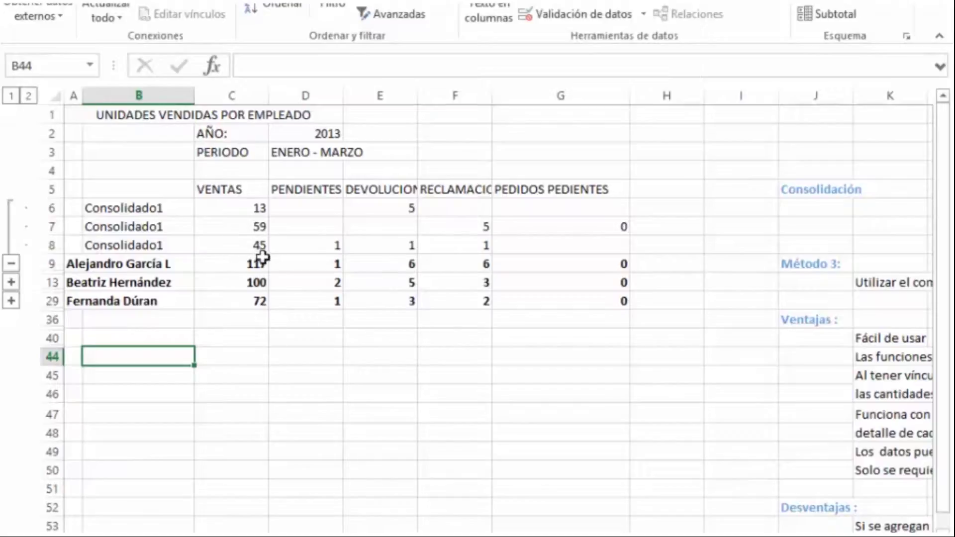
left_click_drag(255, 211, 255, 248)
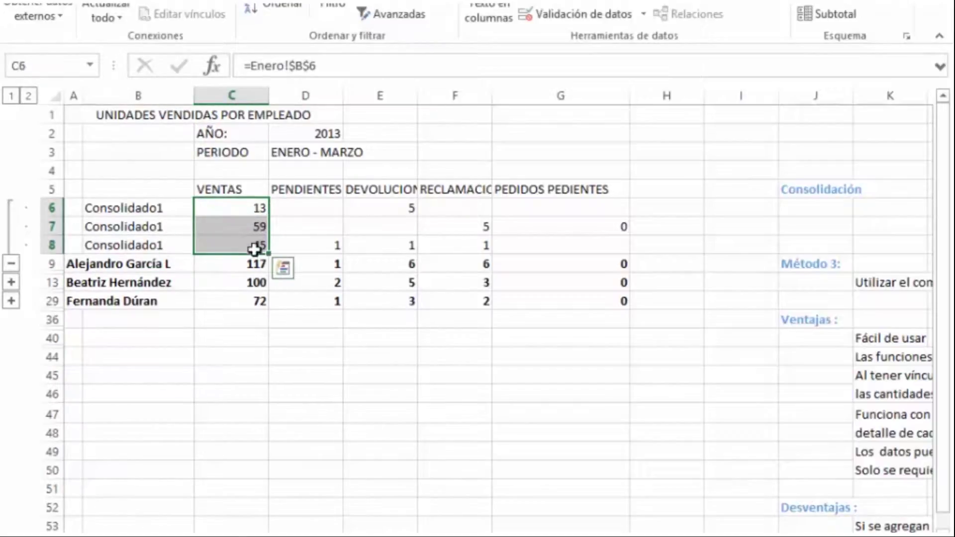
left_click(225, 265)
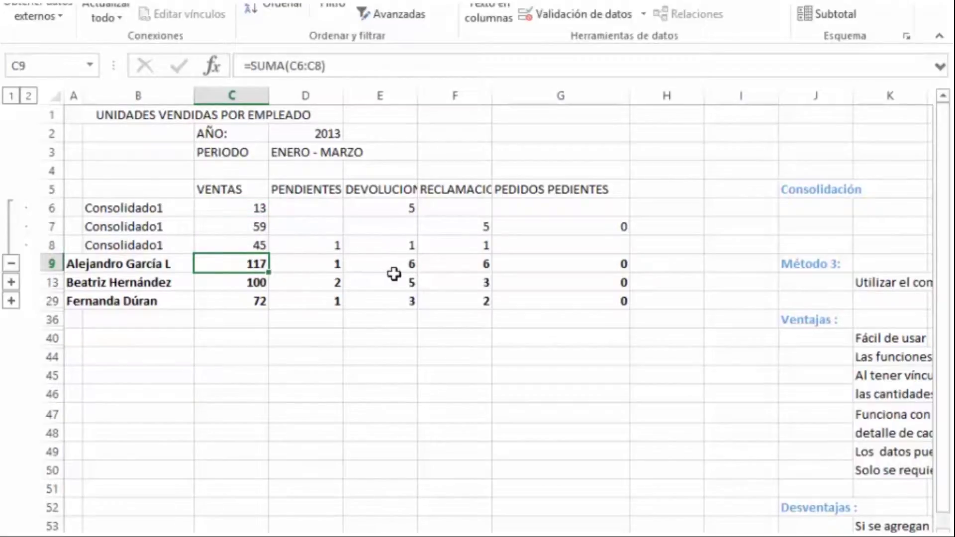
left_click(12, 264)
Step: Delete the entire column B from the sheet and autofit column A to the employee names
left_click(143, 245)
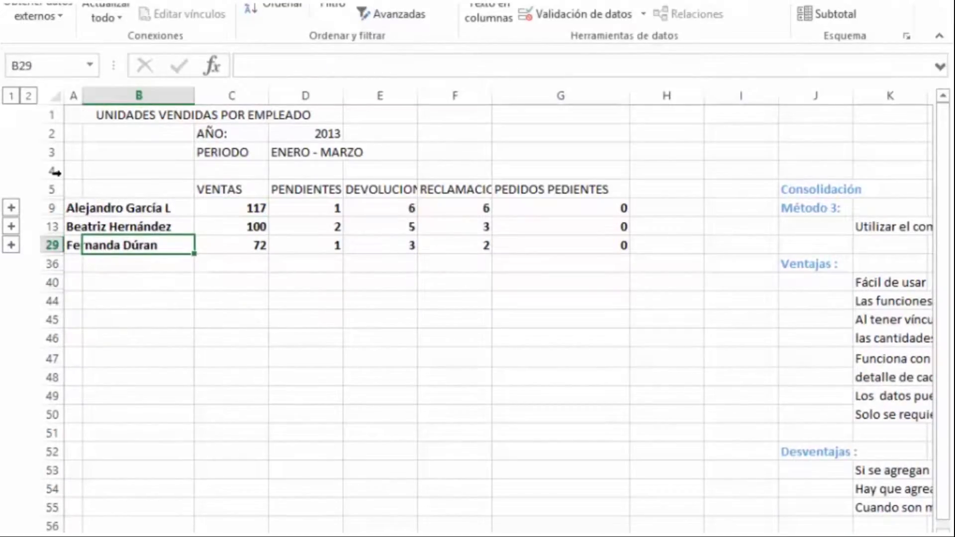
left_click(71, 149)
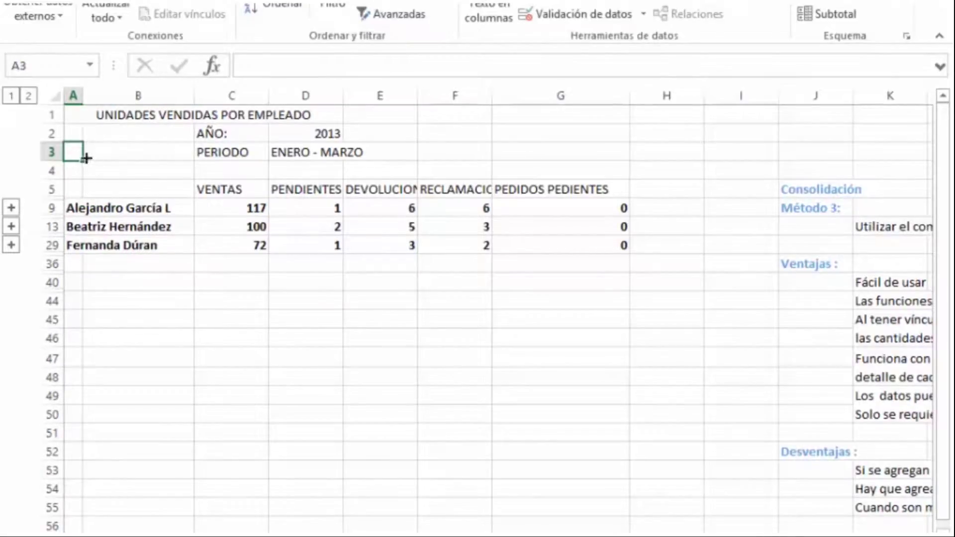
left_click(102, 208)
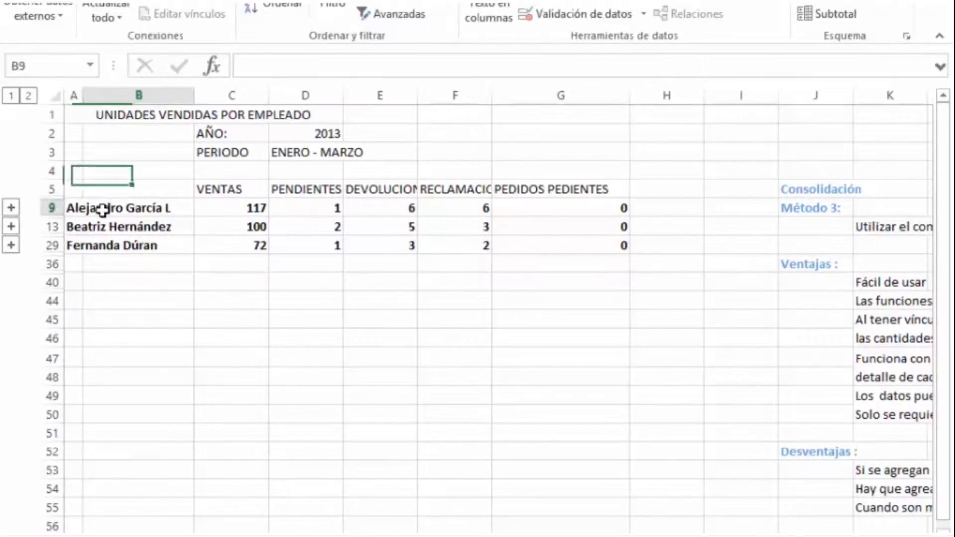
left_click(68, 206)
left_click(141, 132)
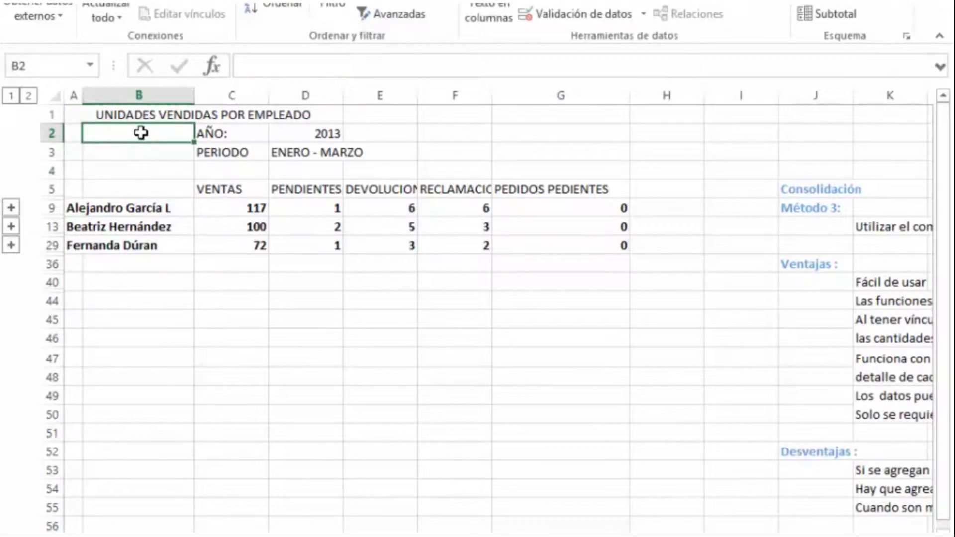
left_click(152, 171)
right_click(153, 171)
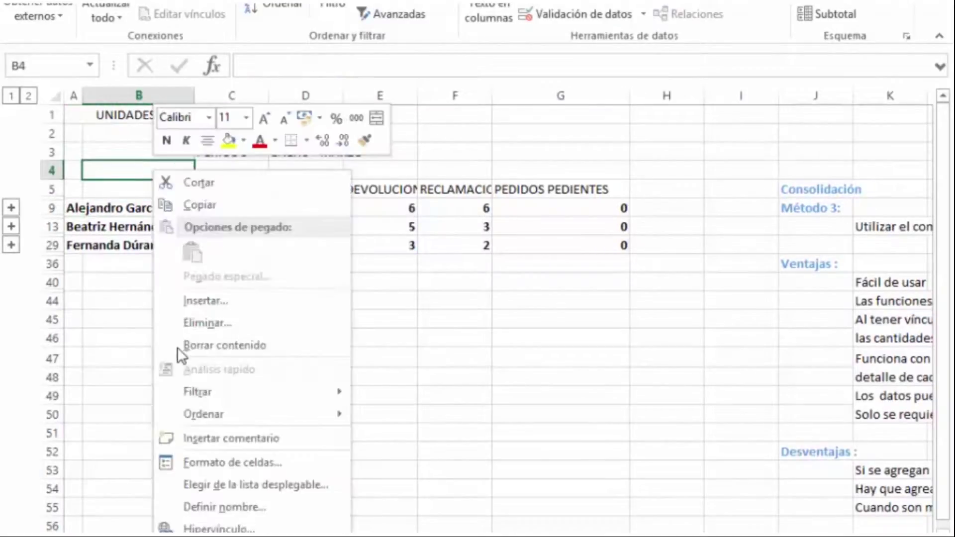
left_click(215, 324)
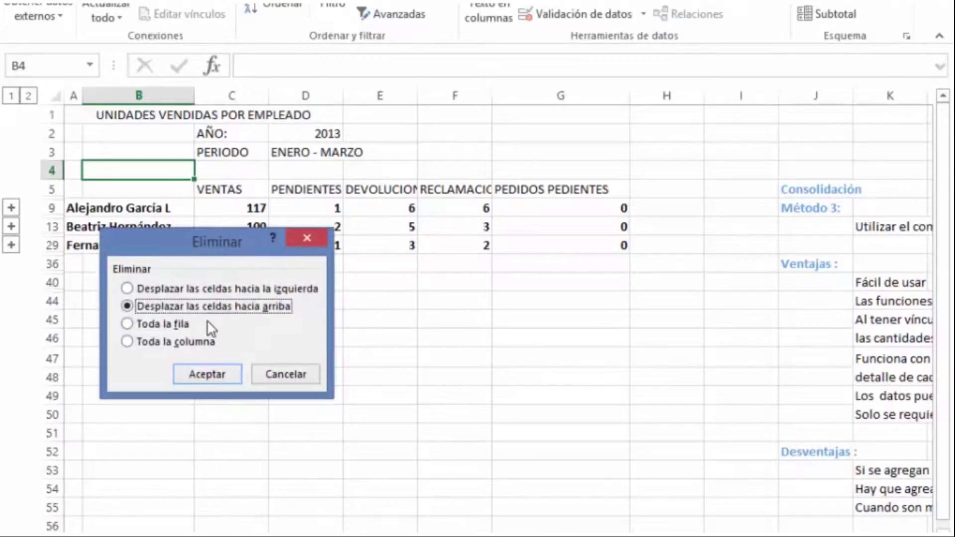
left_click(190, 342)
left_click(215, 379)
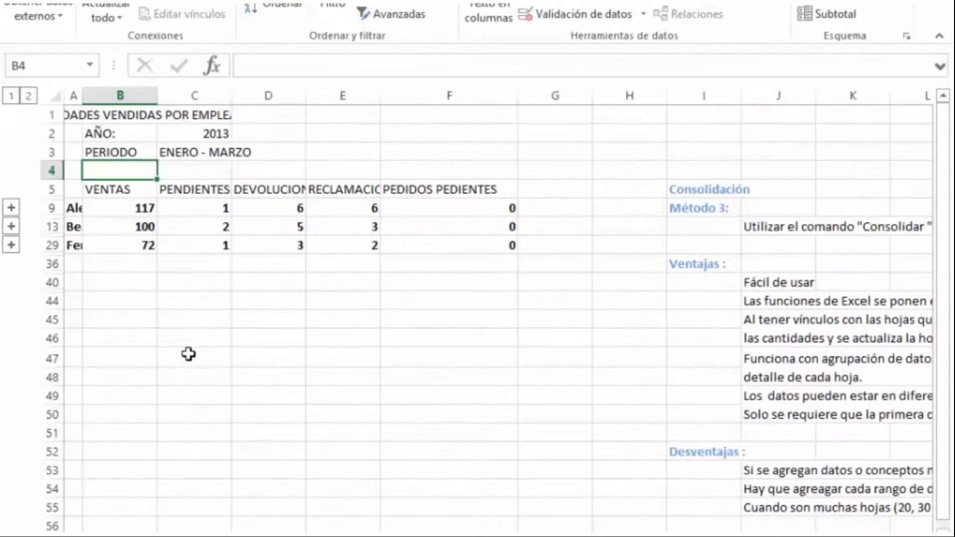
double_click(82, 96)
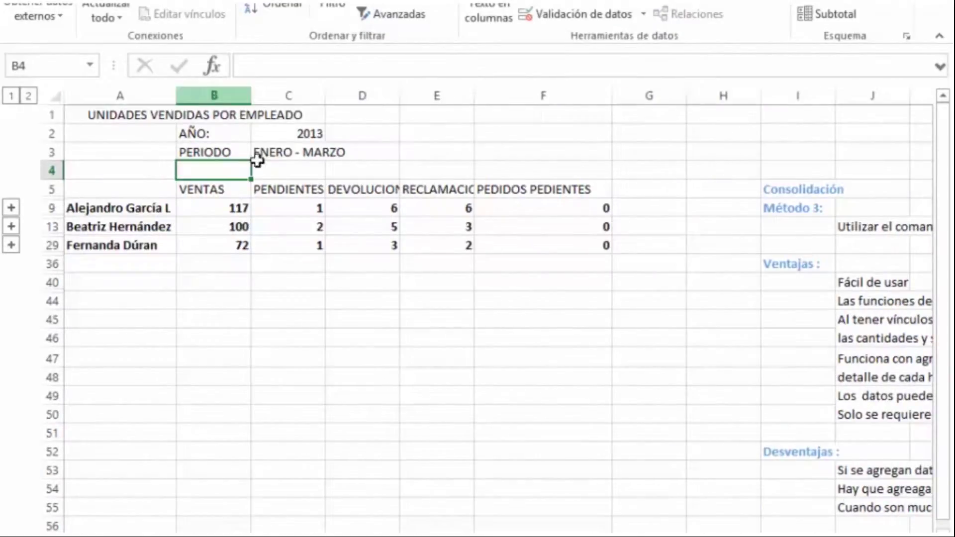
left_click(271, 343)
Step: Apply a red font colour to the consolidated employee rows, from A9 to F29
left_click_drag(91, 210, 523, 241)
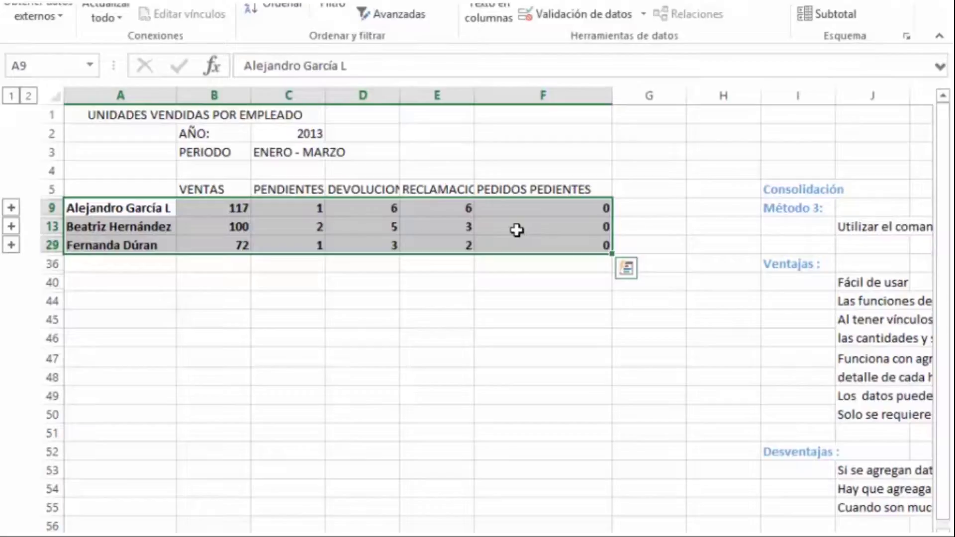
left_click_drag(493, 235, 129, 256)
left_click_drag(130, 209, 527, 250)
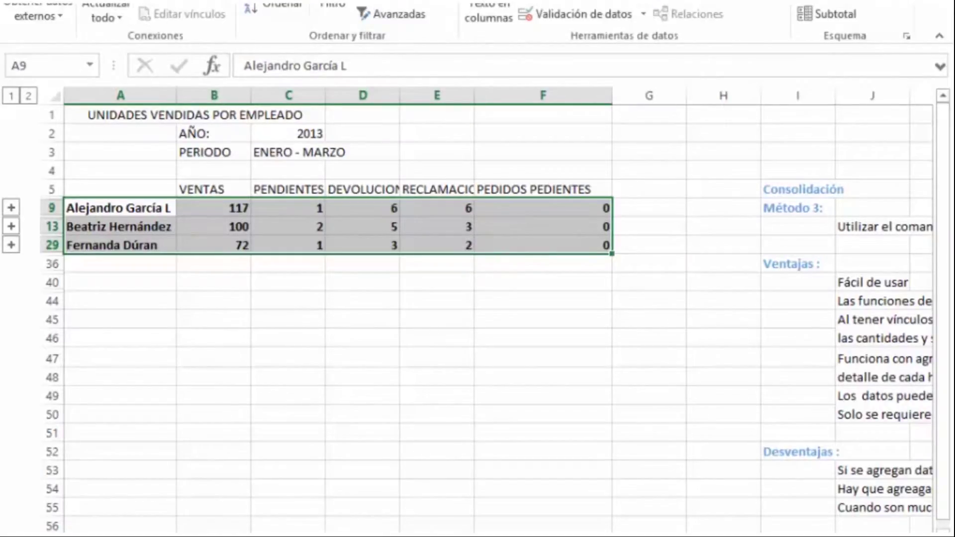
left_click(30, 0)
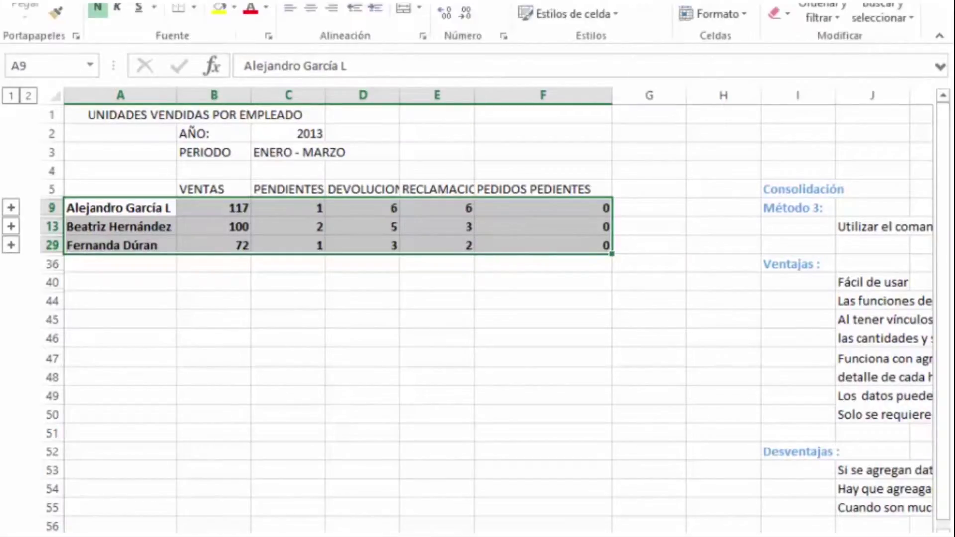
left_click(251, 10)
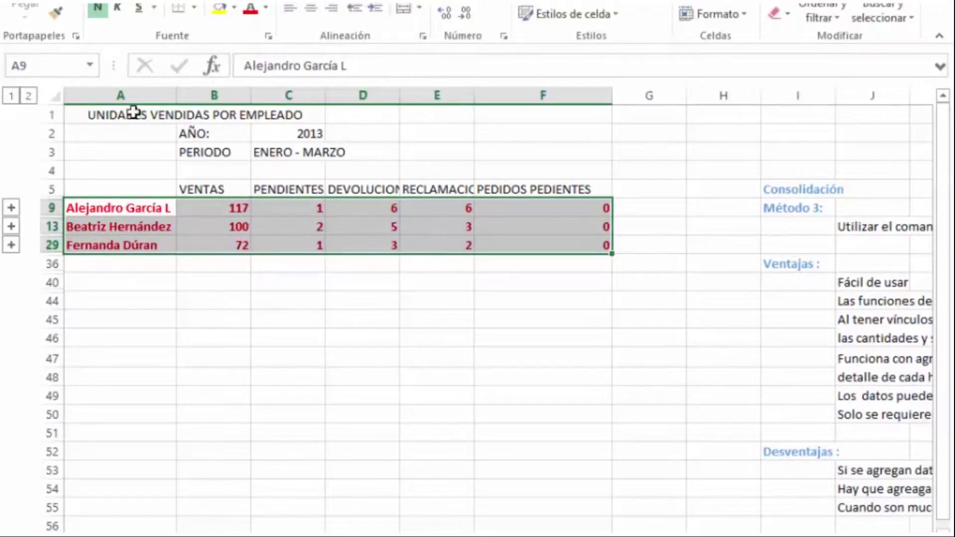
Step: Expand the detail rows of the three employees, examine how the font formatting affects them, and collapse all the groups again
left_click(11, 208)
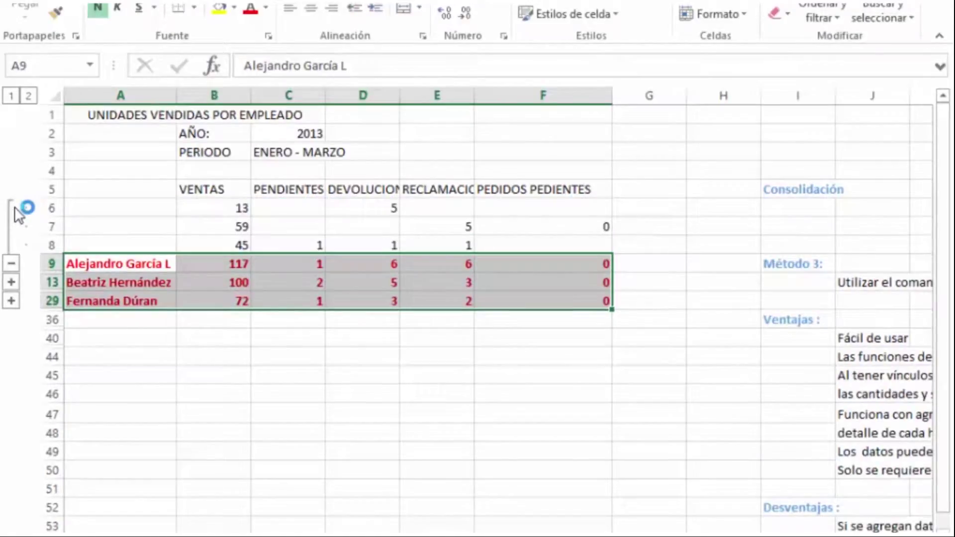
left_click(11, 264)
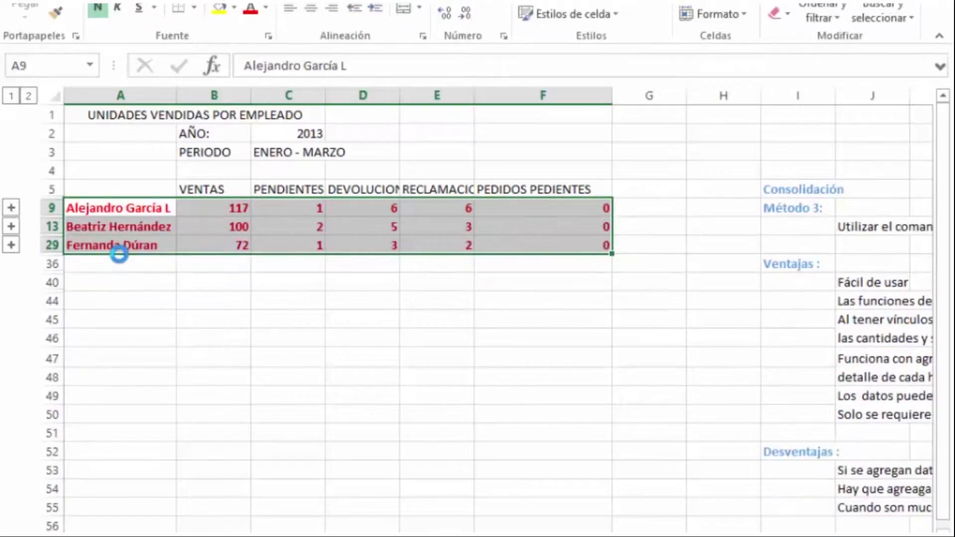
left_click(11, 208)
left_click(11, 281)
left_click(11, 359)
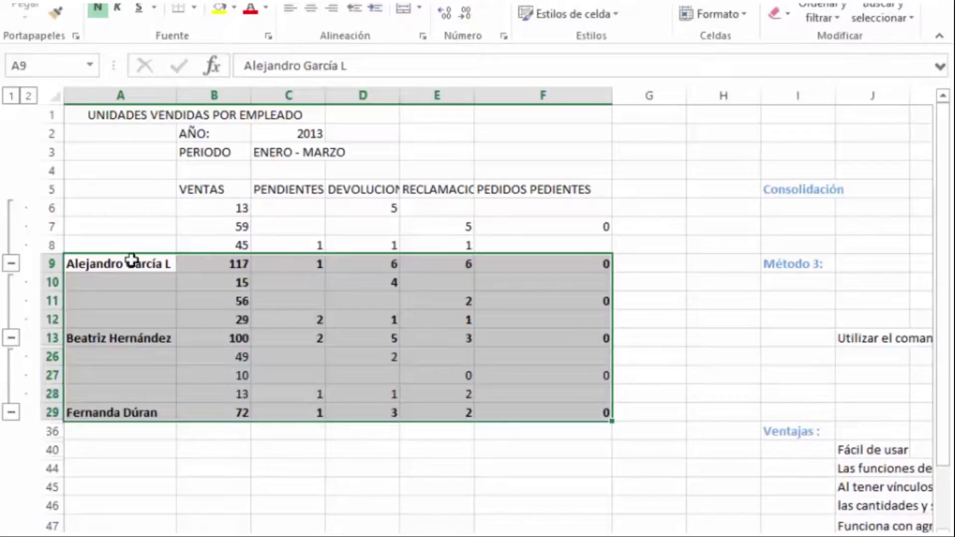
left_click(293, 299)
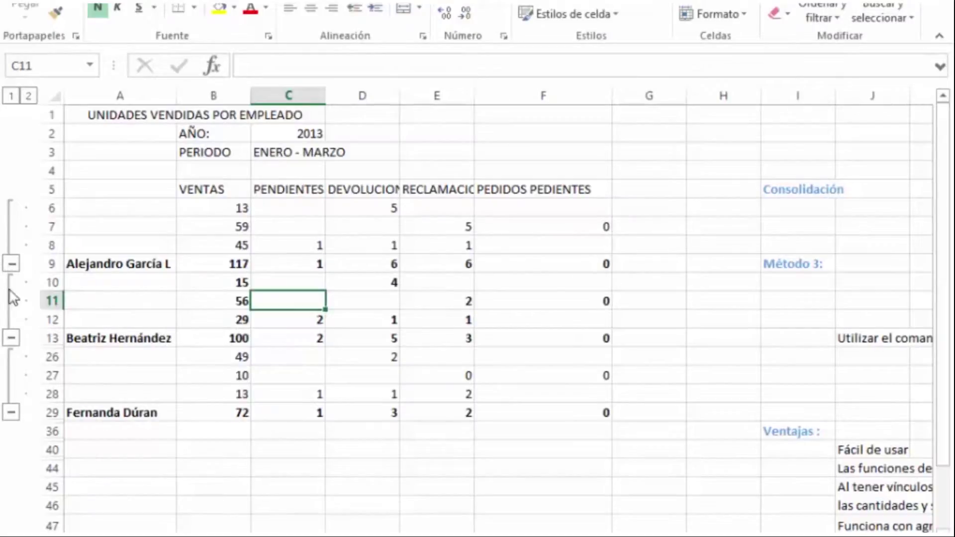
left_click(11, 264)
left_click(11, 280)
left_click(11, 301)
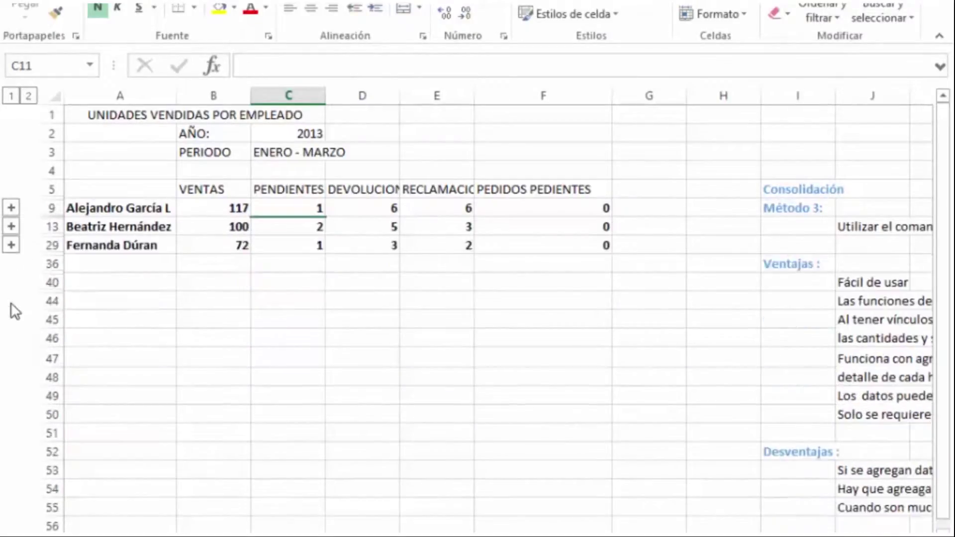
Step: Apply a light blue font colour and a top border to the consolidated employee rows, from A9 to F29
left_click_drag(110, 208, 304, 227)
left_click_drag(125, 211, 542, 253)
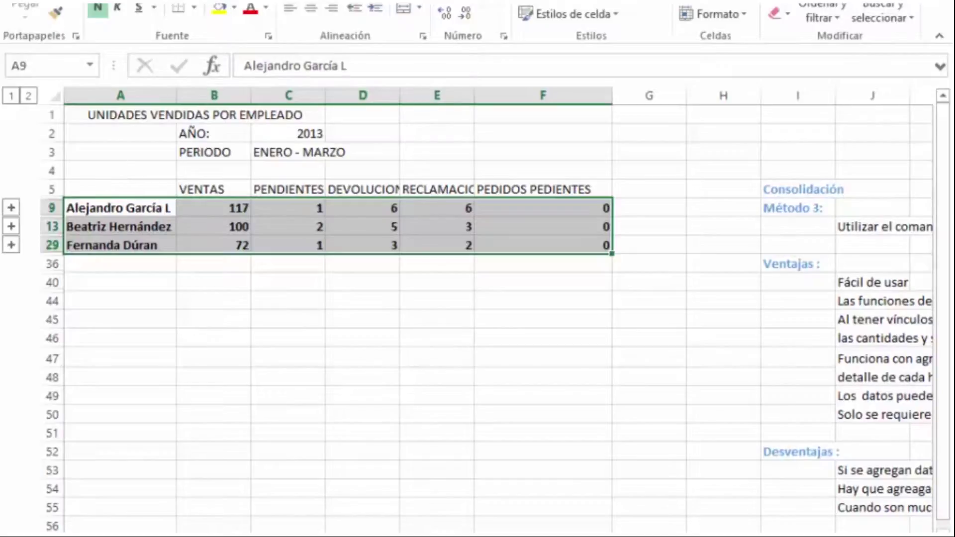
left_click(267, 12)
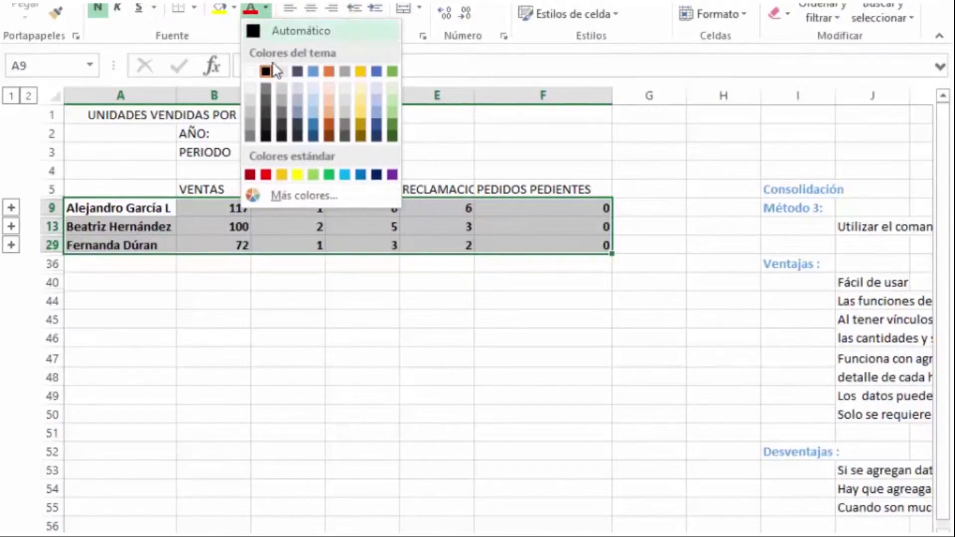
left_click(312, 72)
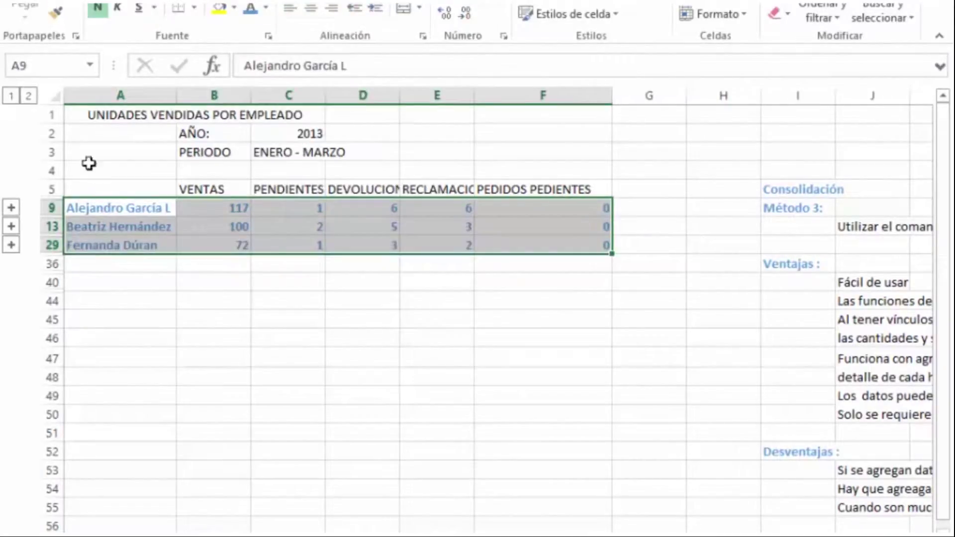
left_click(194, 7)
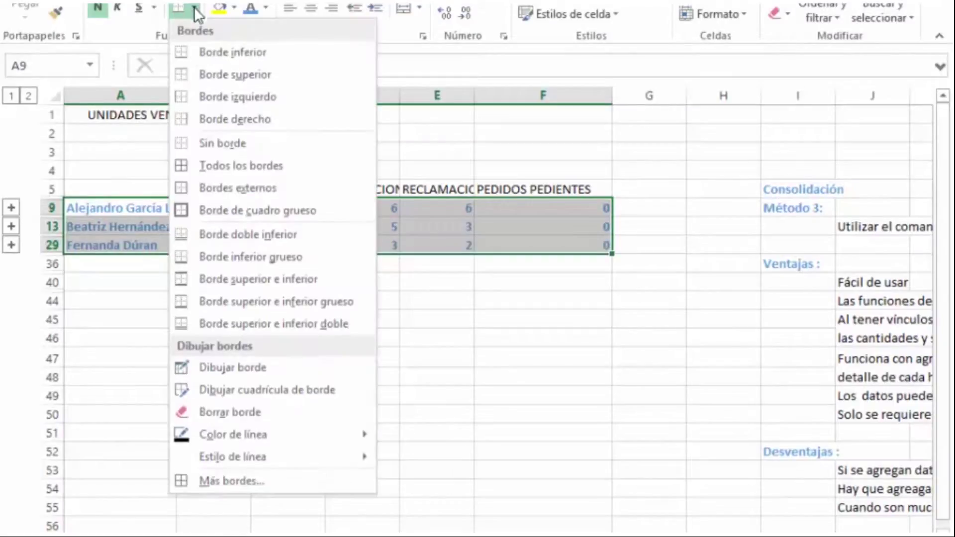
left_click(235, 73)
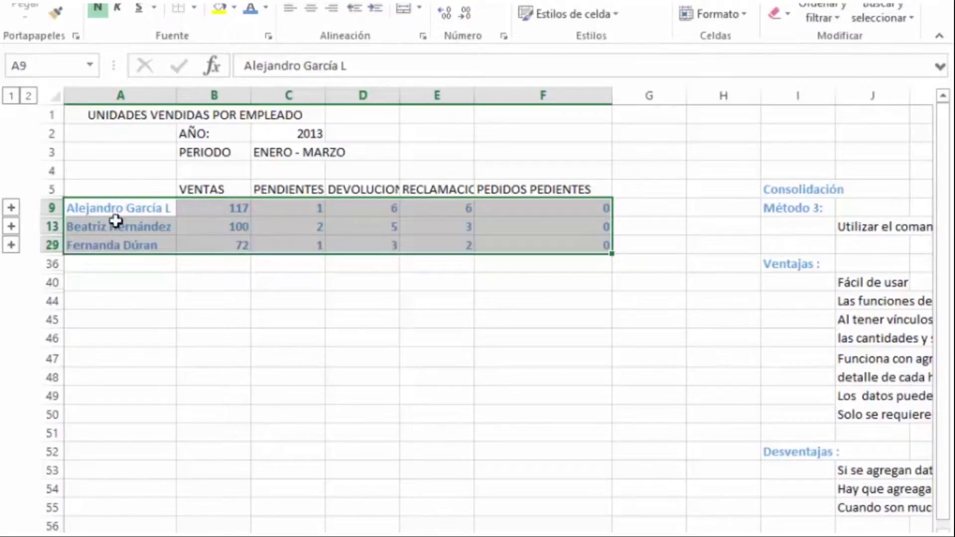
Step: Expand each employee's detail rows to examine the blue font and border on them, and undo the three expansions
left_click(94, 214)
left_click(14, 208)
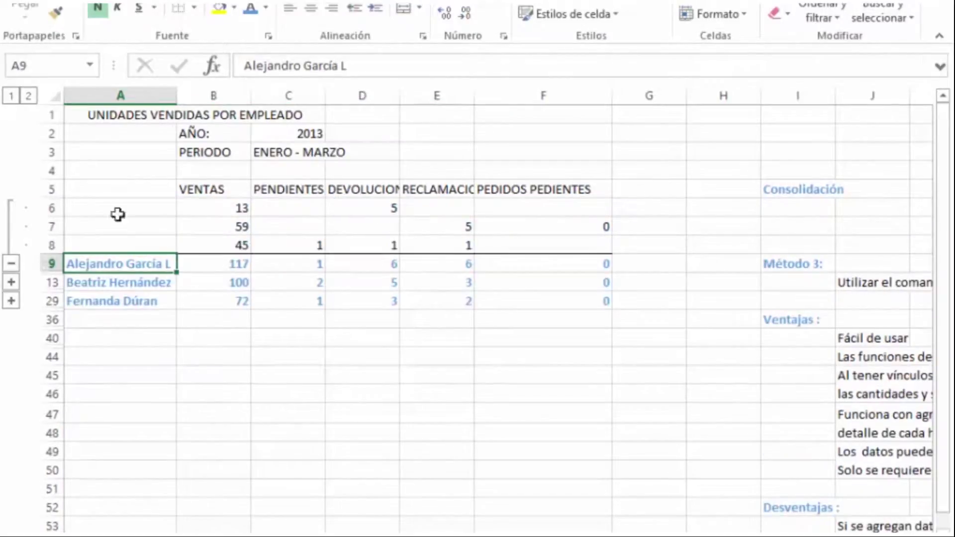
left_click(12, 284)
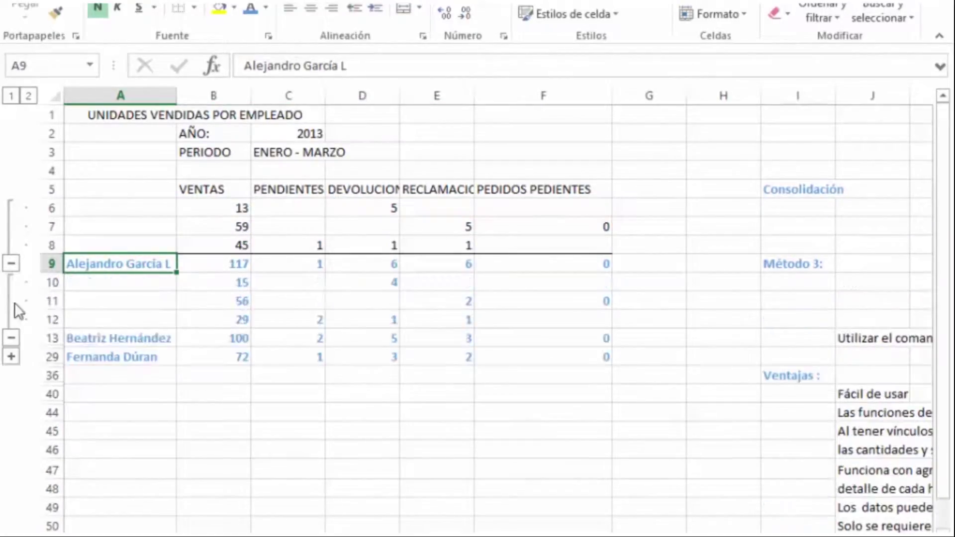
left_click(11, 356)
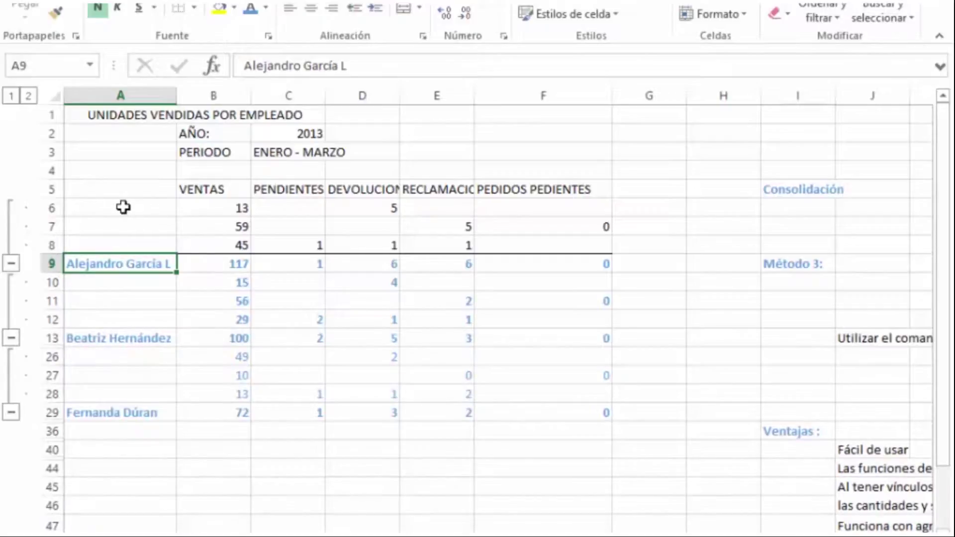
key("ctrl+z")
key("ctrl+z")
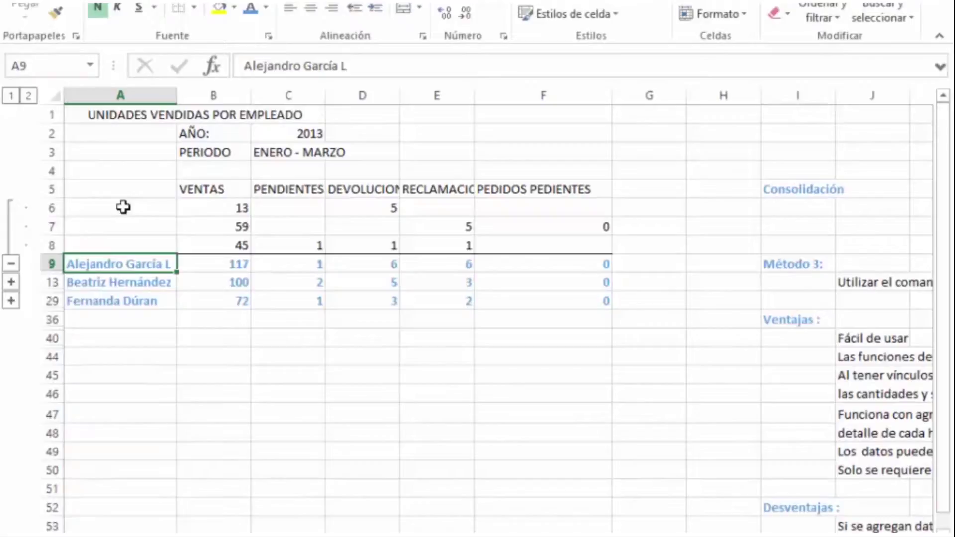
key("ctrl+z")
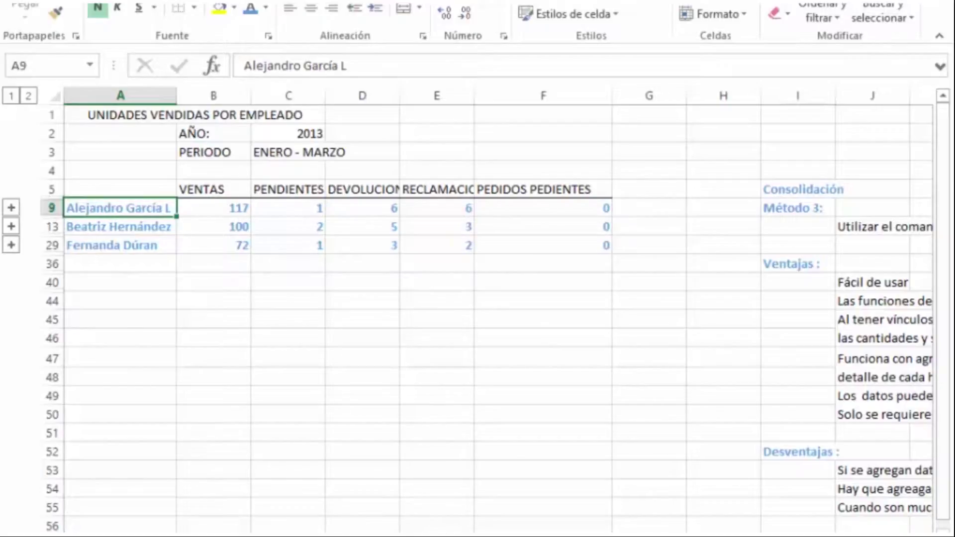
Step: Go to the Método 4 sheet, read its notes on advantages and disadvantages, and select cell A5
key("ctrl+Page_Down")
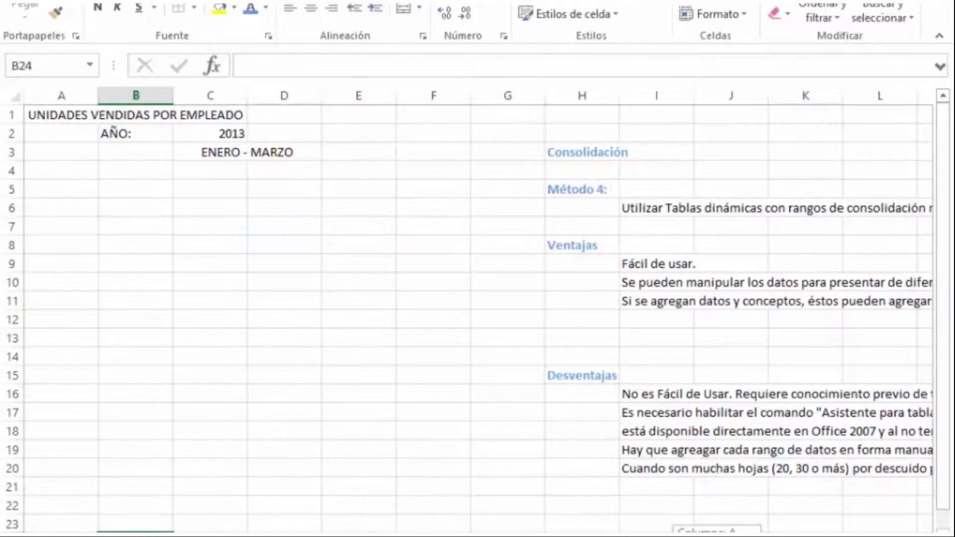
scroll(478, 298, "right", 3)
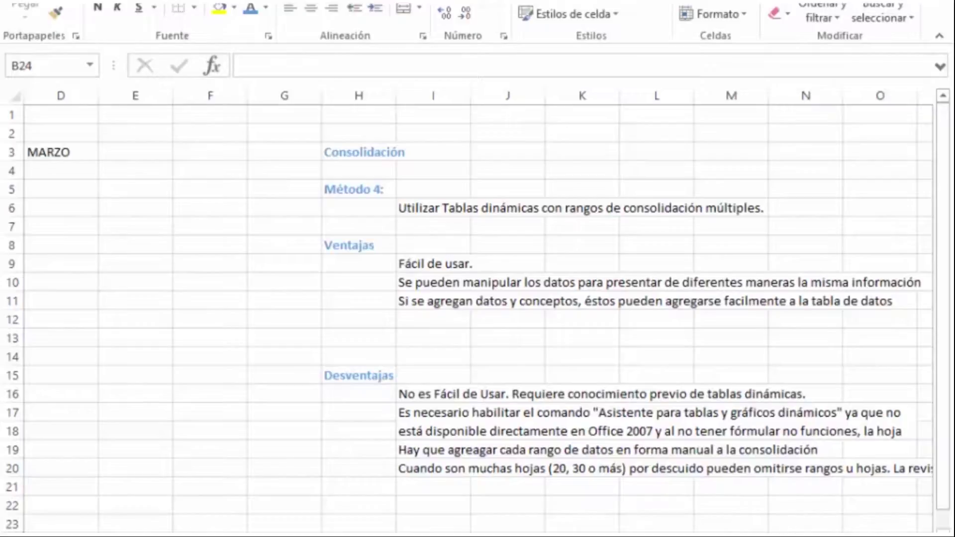
scroll(674, 524, "left", 3)
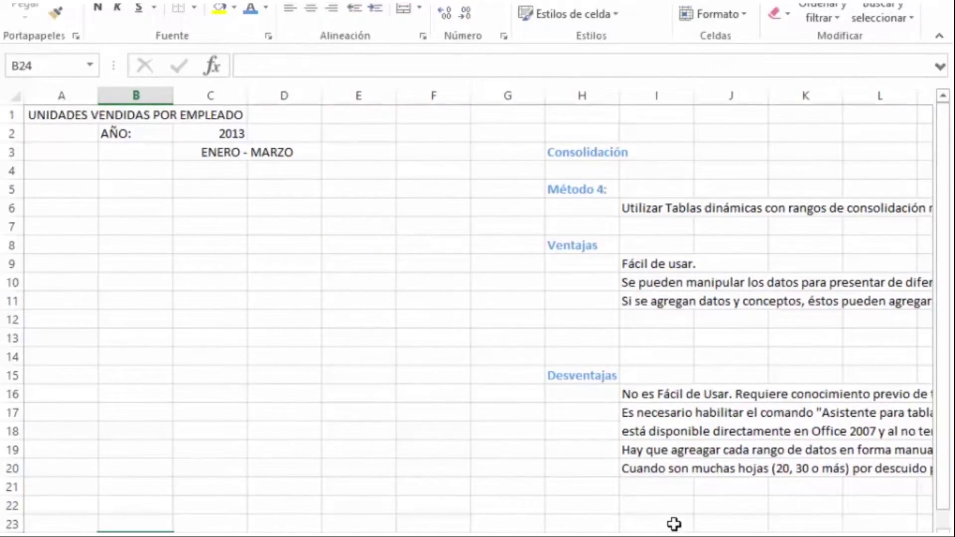
left_click(72, 190)
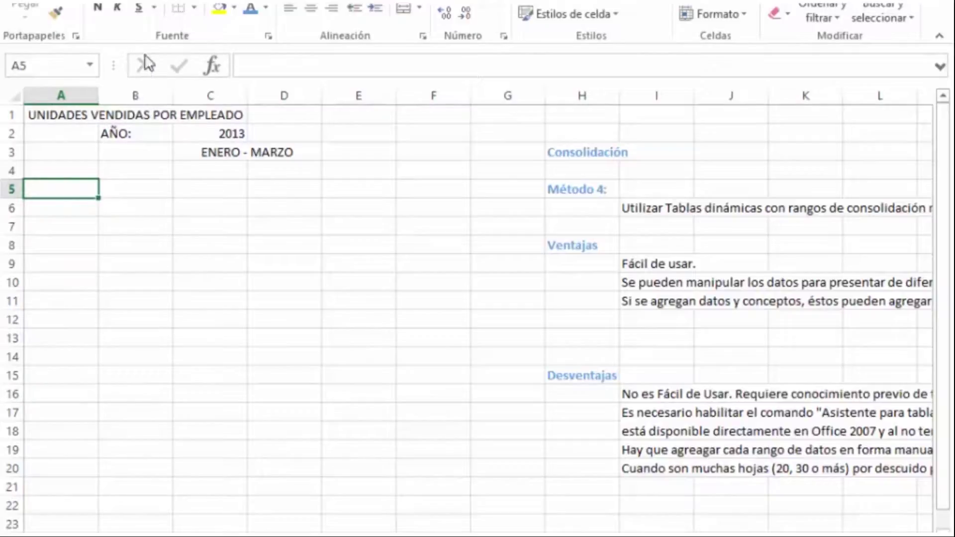
Step: Add the Asistente para tablas y gráficos dinámicos command, found among Todos los comandos, to the quick access toolbar for all documents
left_click(52, 1)
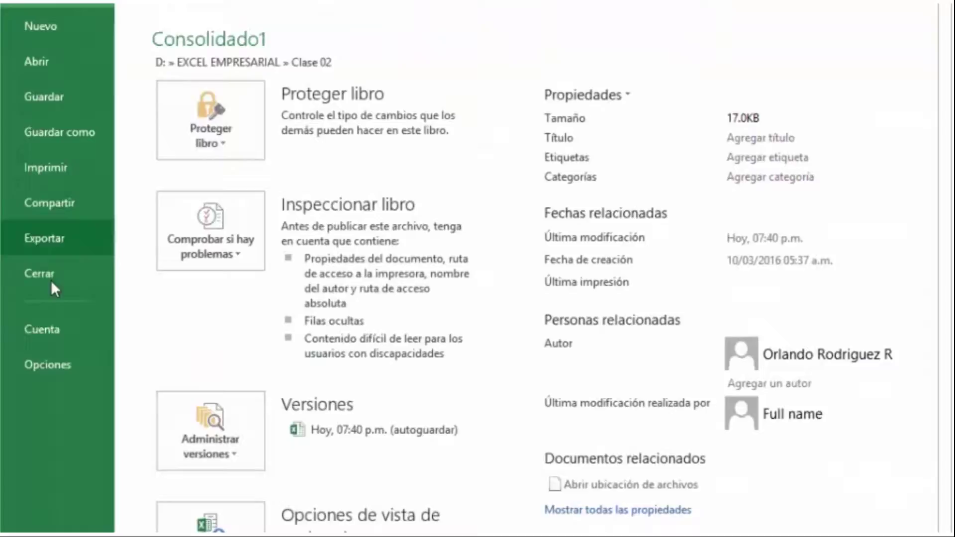
left_click(49, 365)
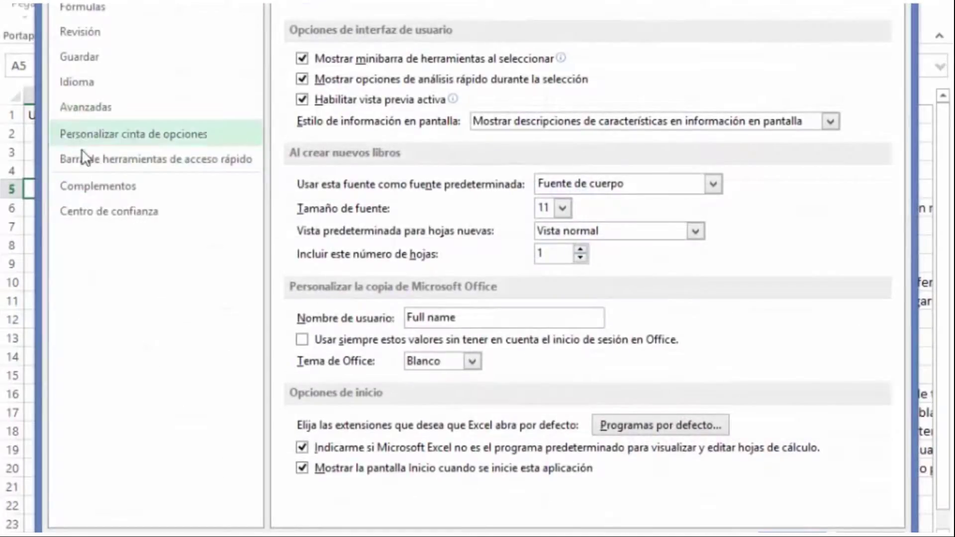
left_click(116, 159)
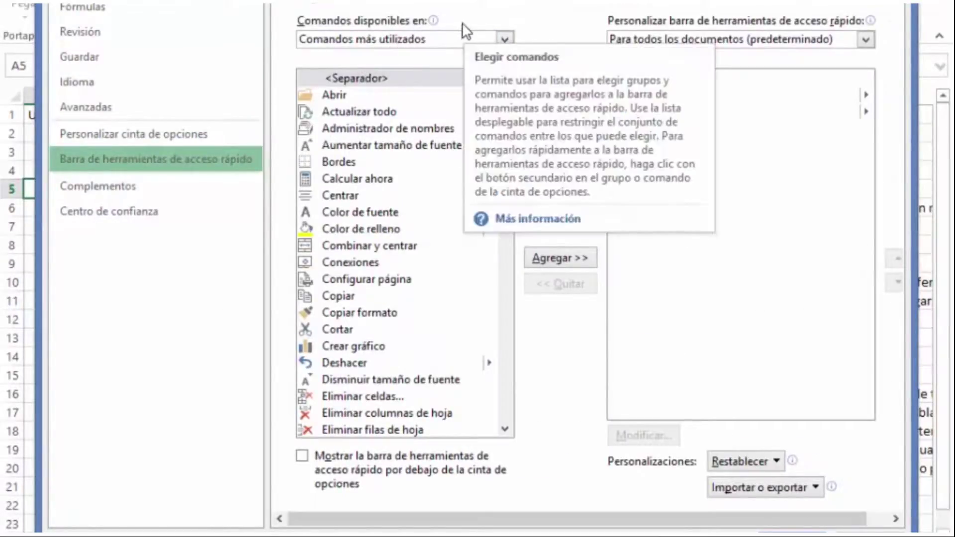
left_click(503, 39)
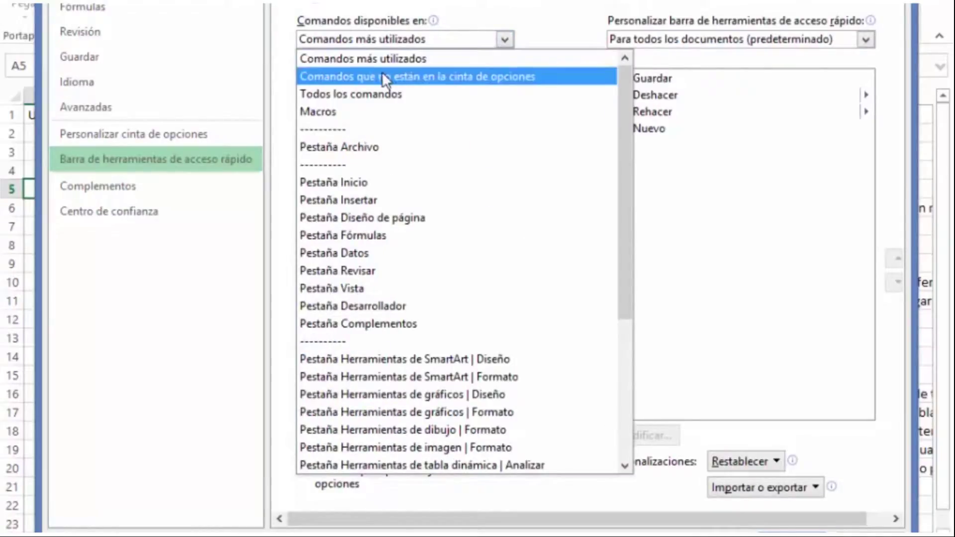
left_click(379, 94)
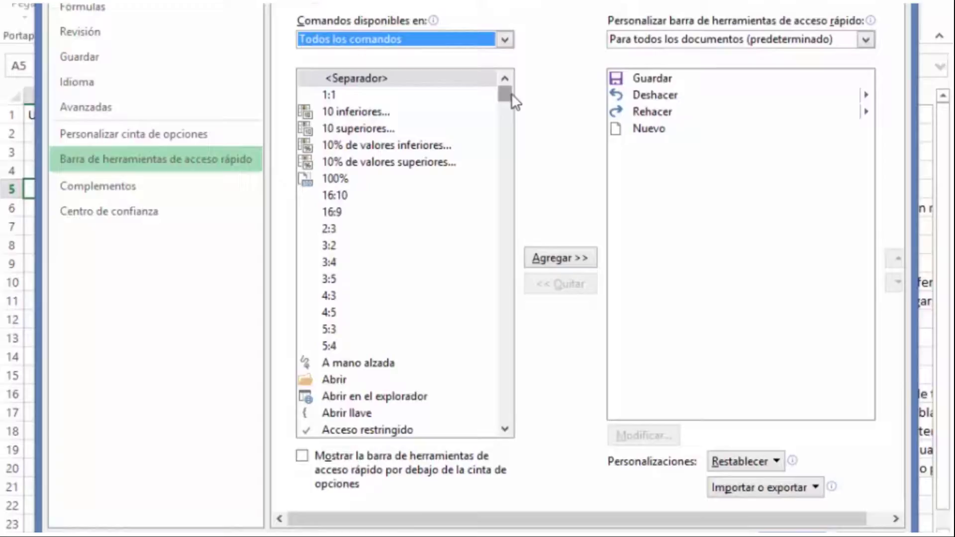
left_click_drag(505, 99, 508, 126)
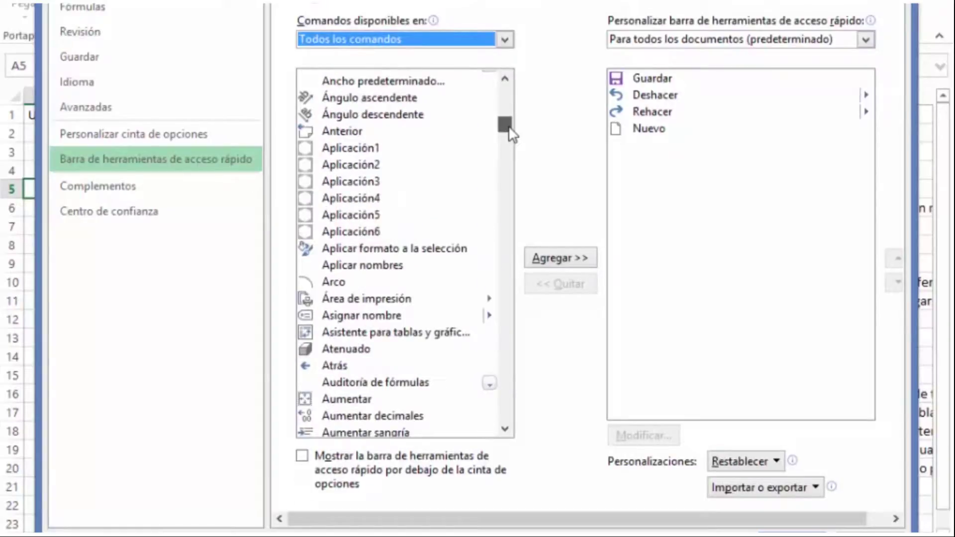
left_click(411, 332)
left_click(538, 262)
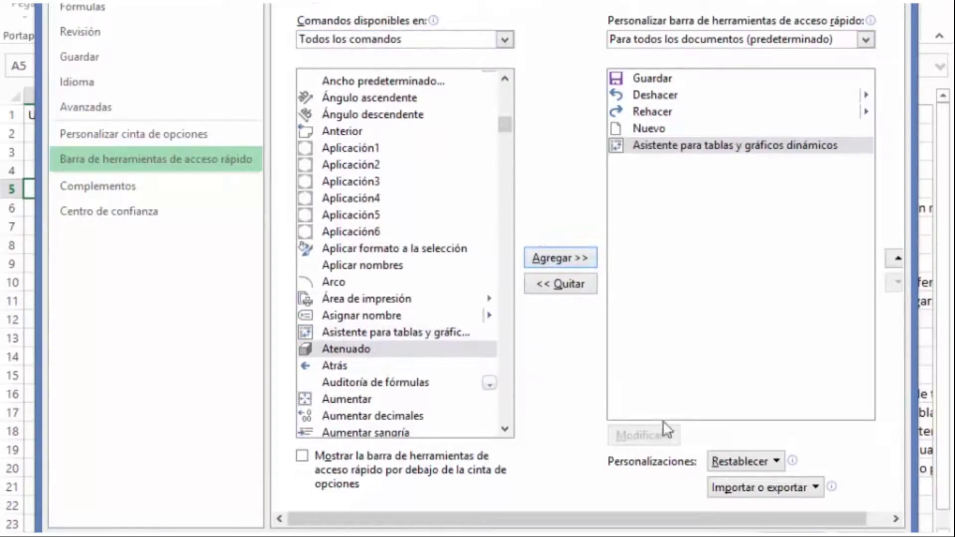
key("Return")
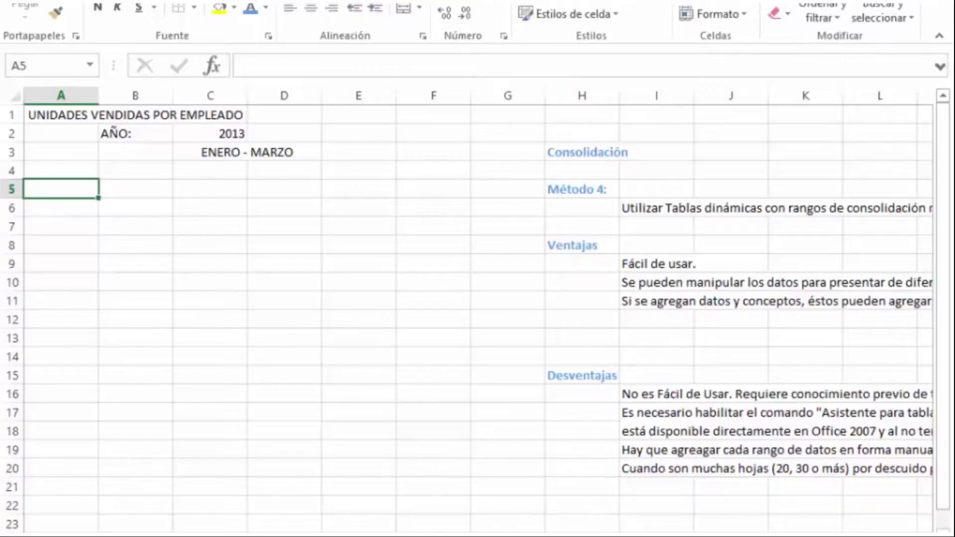
Step: Start the PivotTable wizard with Rangos de consolidación múltiples as source, Tabla dinámica as report type, and a single page field
key("alt+d")
key("p")
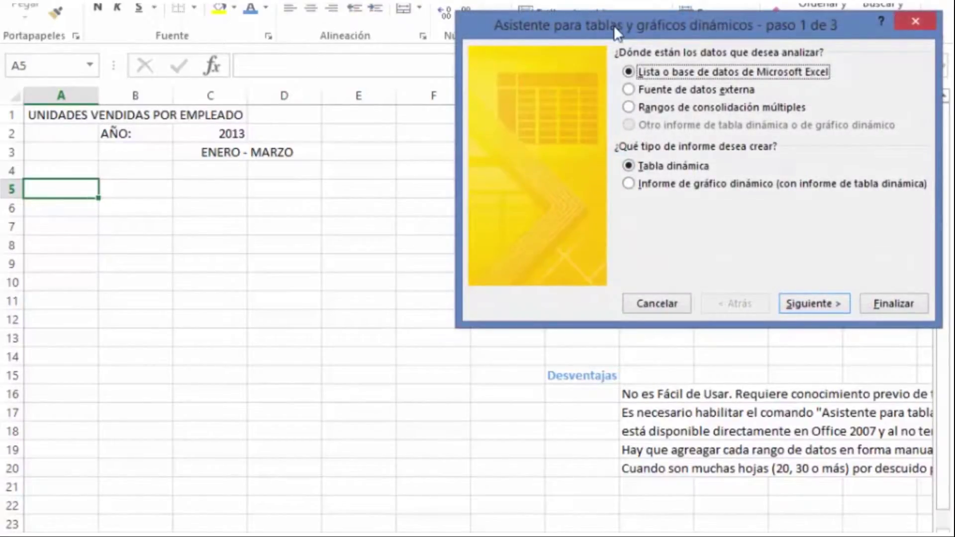
left_click_drag(643, 22, 559, 43)
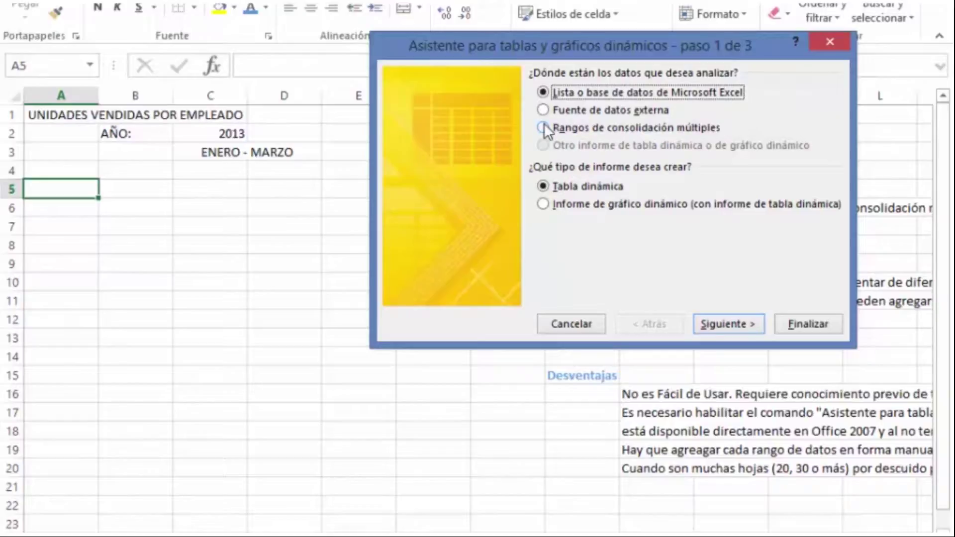
left_click(542, 127)
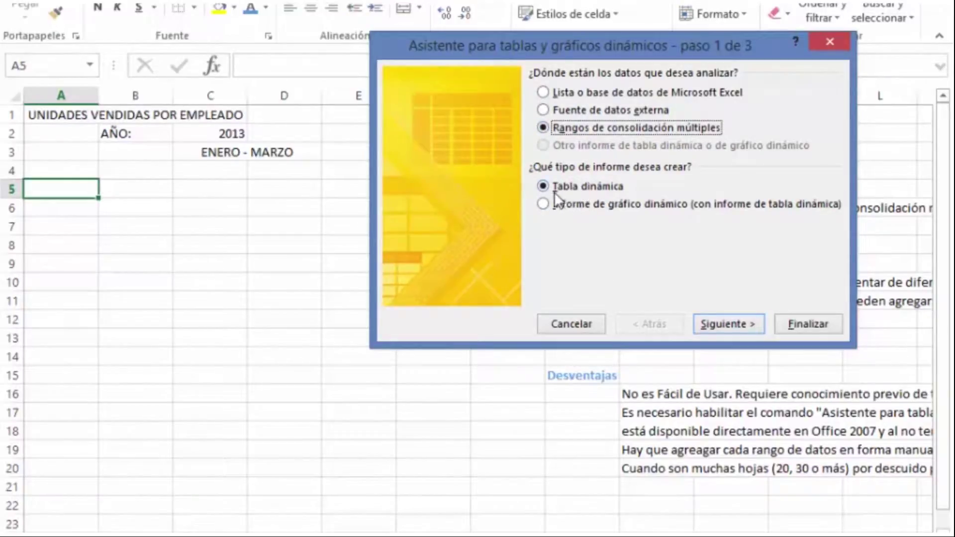
left_click(730, 324)
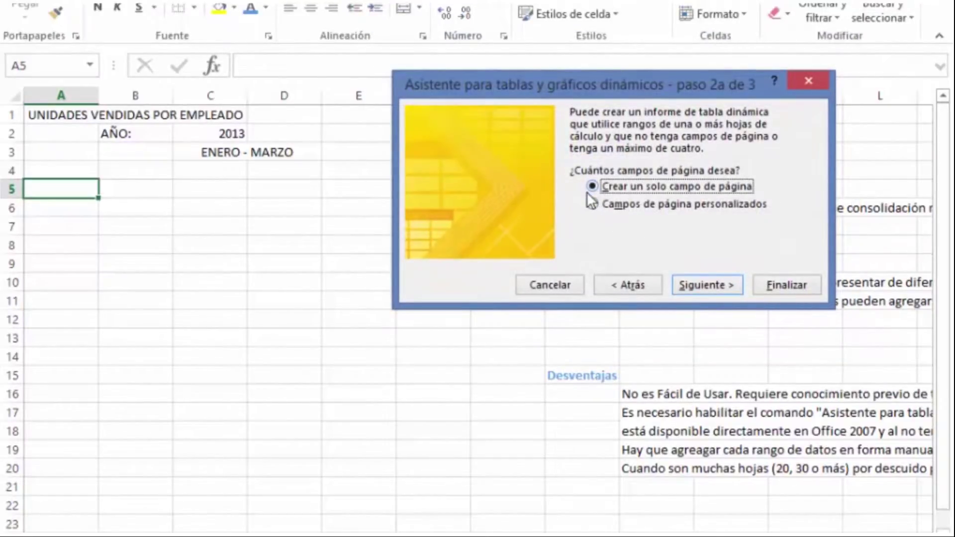
left_click(725, 283)
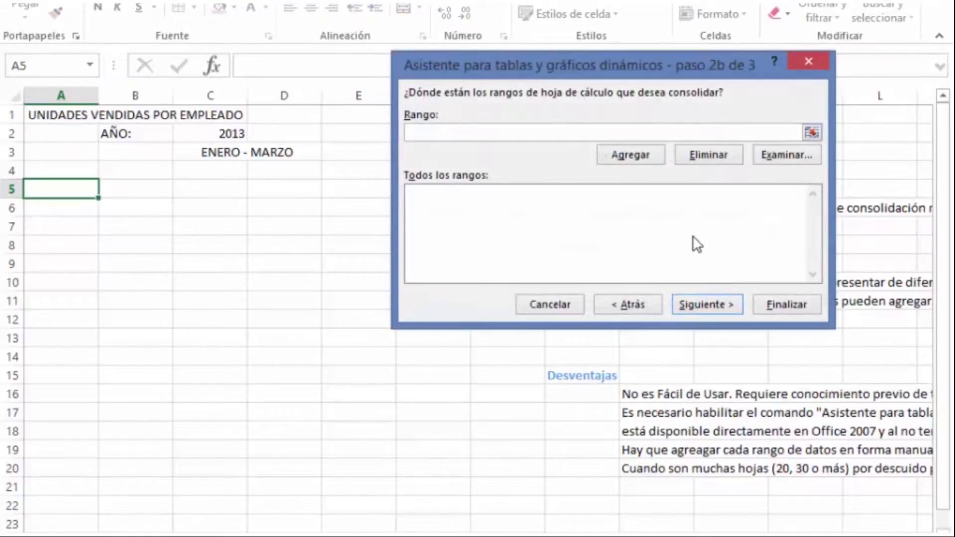
Step: Add the Enero sheet's table, Enero!$A$5:$C$12, to the ranges to consolidate
left_click(812, 130)
key("ctrl+Page_Down")
left_click_drag(64, 194, 256, 318)
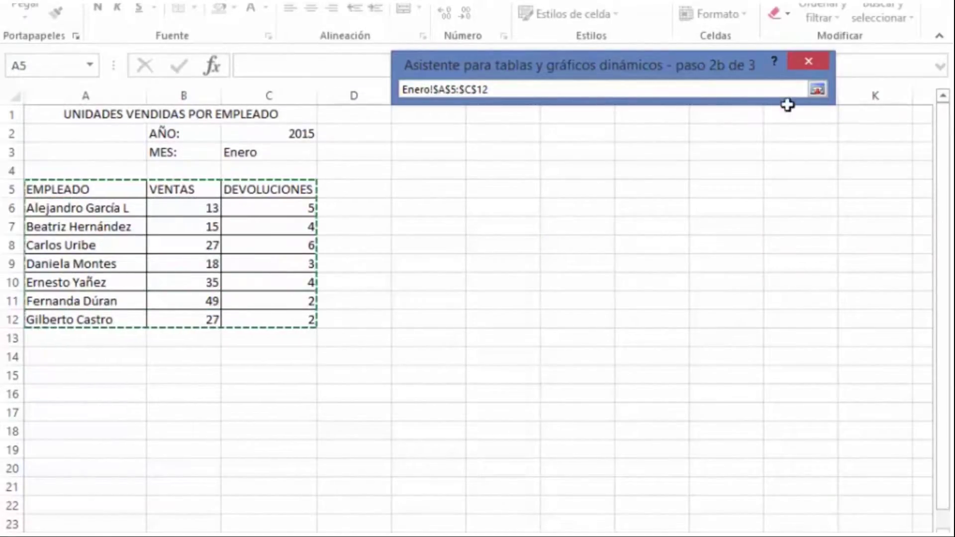
left_click(817, 89)
left_click(530, 164)
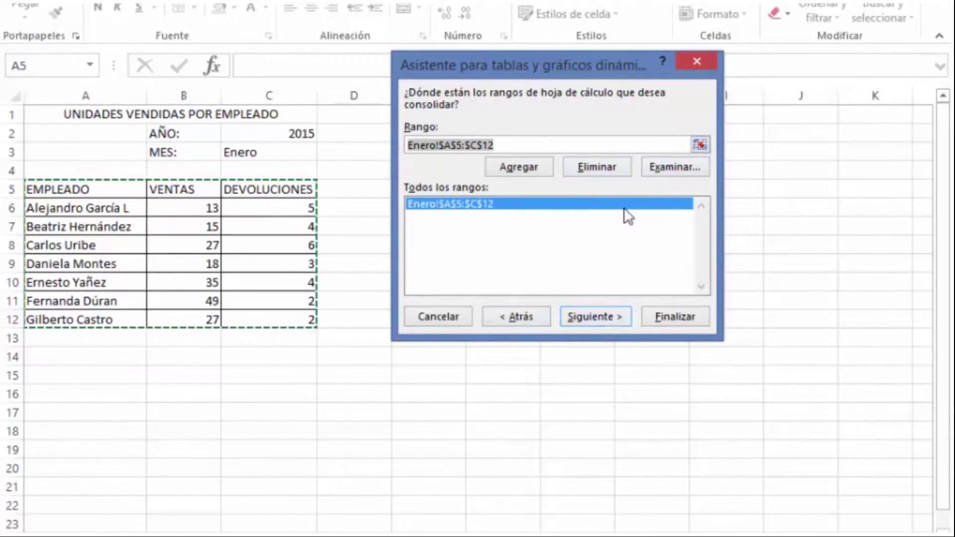
Step: Add the Febrero sheet's table, Febrero!$A$5:$D$12, to the ranges to consolidate
left_click(413, 536)
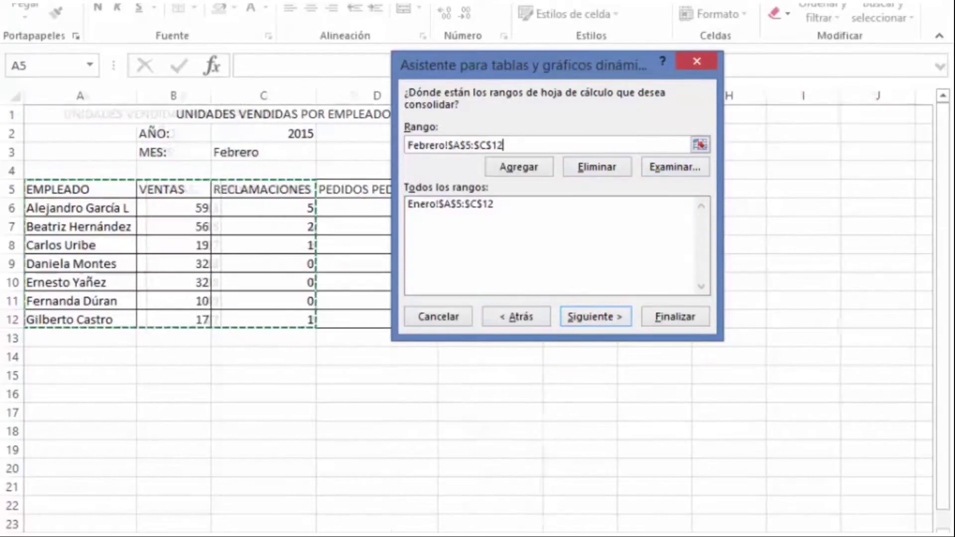
key("shift+Right")
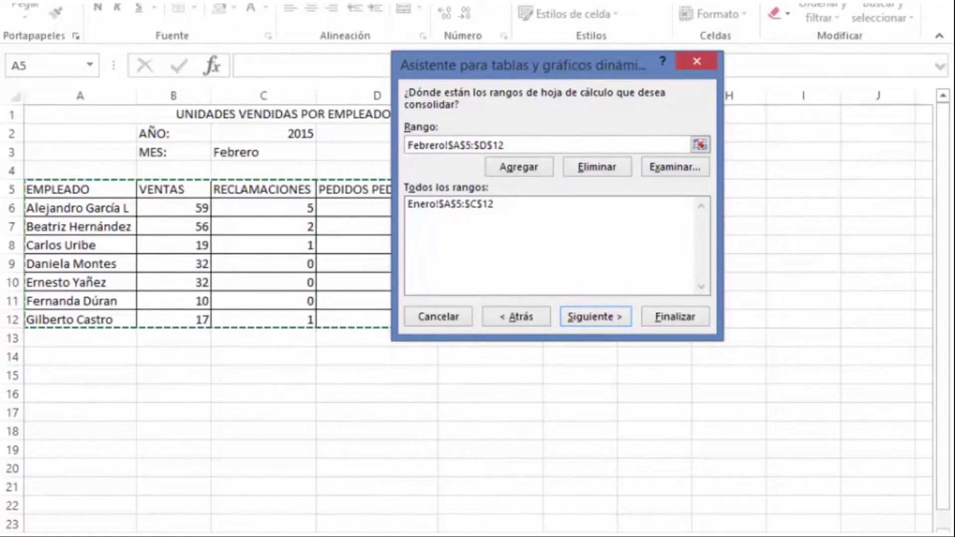
left_click(520, 161)
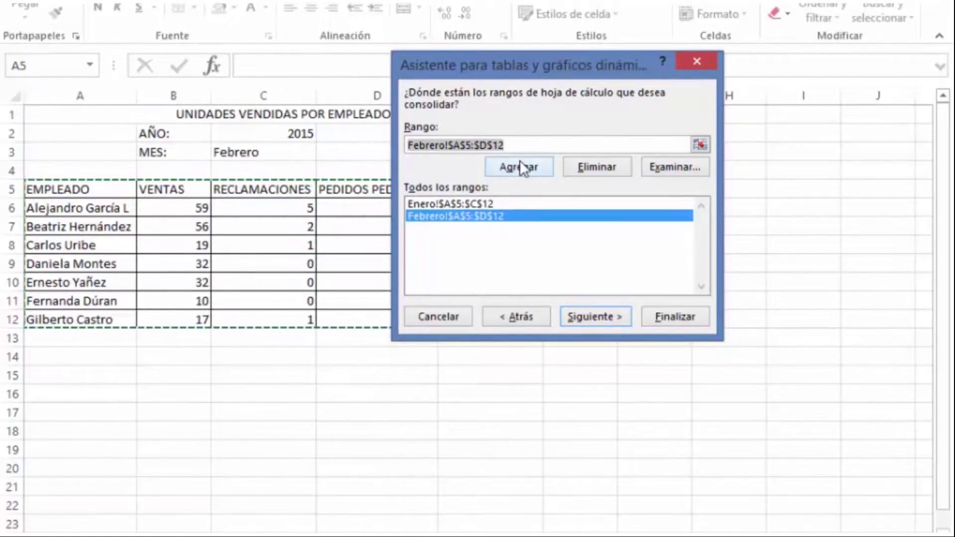
Step: Add the Marzo sheet's table, Marzo!$A$5:$E$12, to the ranges to consolidate
key("shift+Right")
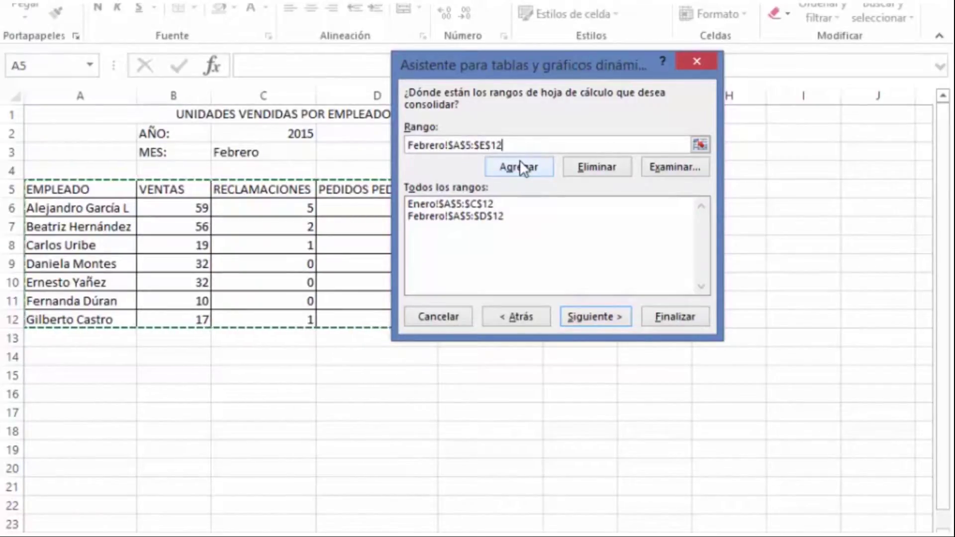
left_click_drag(555, 61, 786, 29)
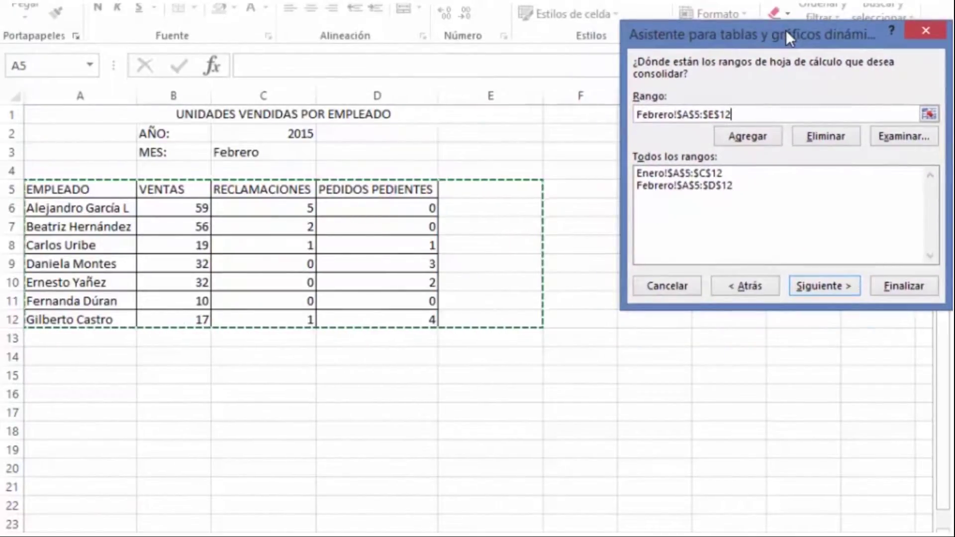
key("shift+Left")
key("ctrl+Page_Down")
key("shift+Right")
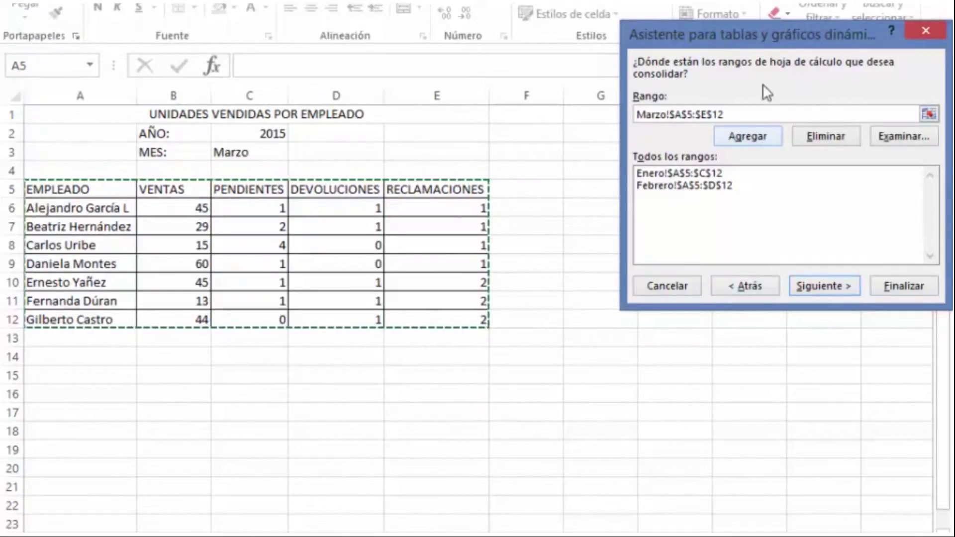
left_click_drag(753, 39, 570, 0)
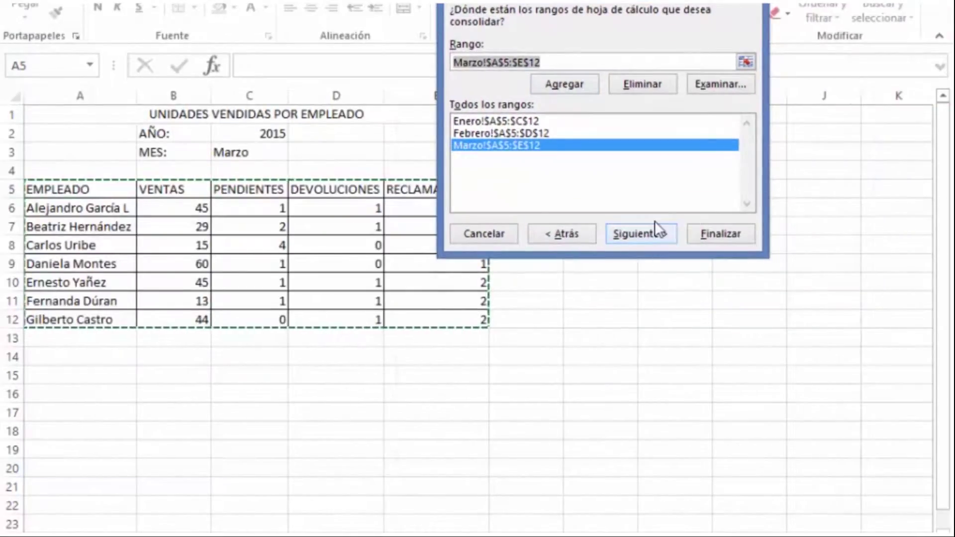
Step: Create the PivotTable on the existing worksheet at $A$5 and narrow the field list to uncover more columns
left_click(655, 237)
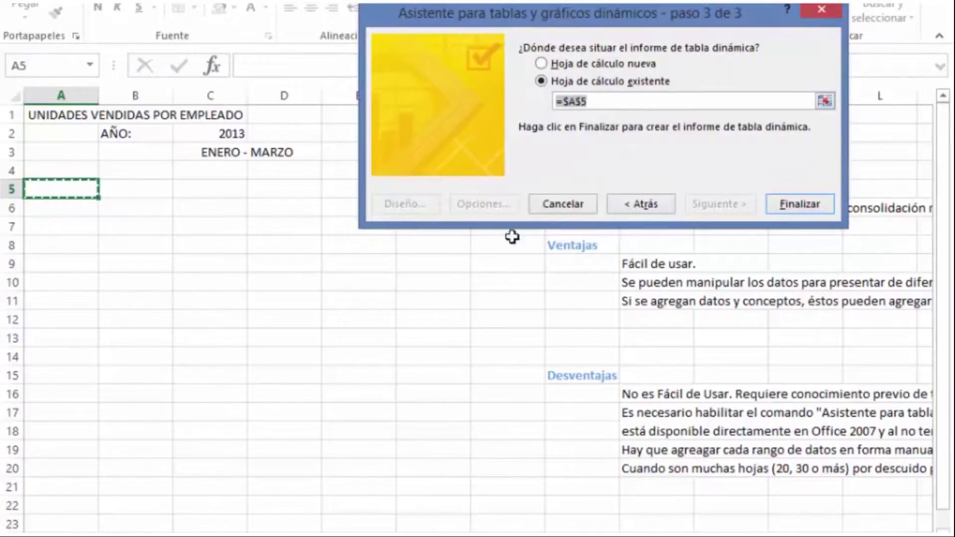
left_click(795, 204)
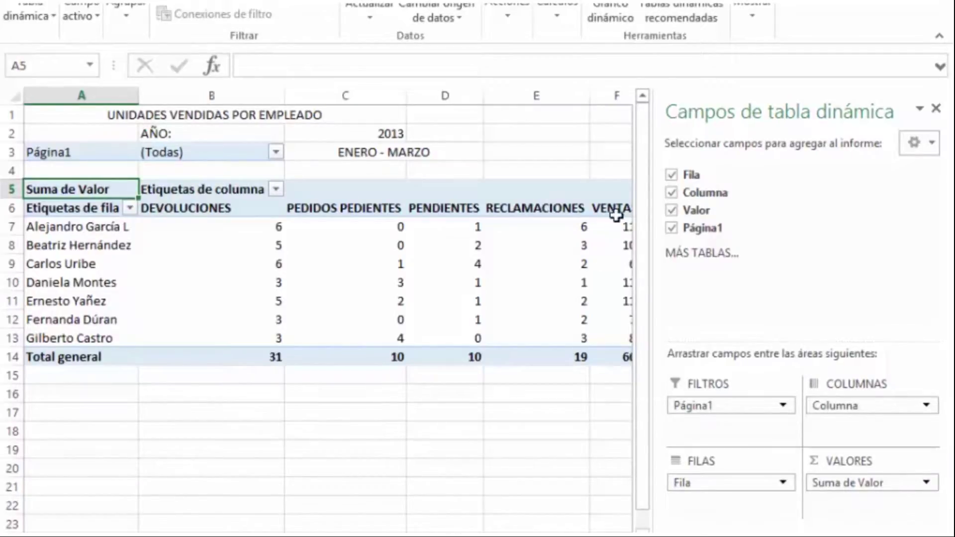
left_click_drag(656, 176, 759, 171)
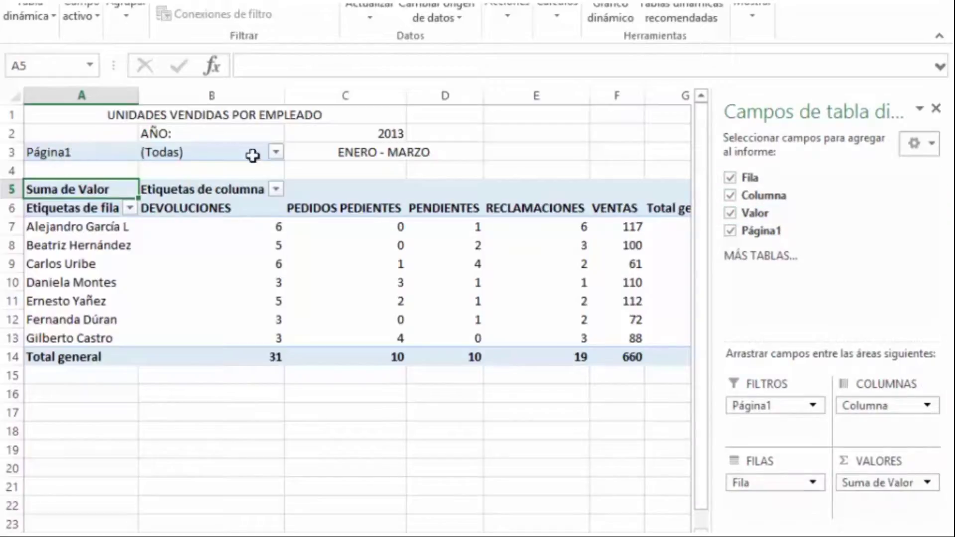
Step: Check the items in the Página1 filter and rename that page field as Productos
left_click(276, 152)
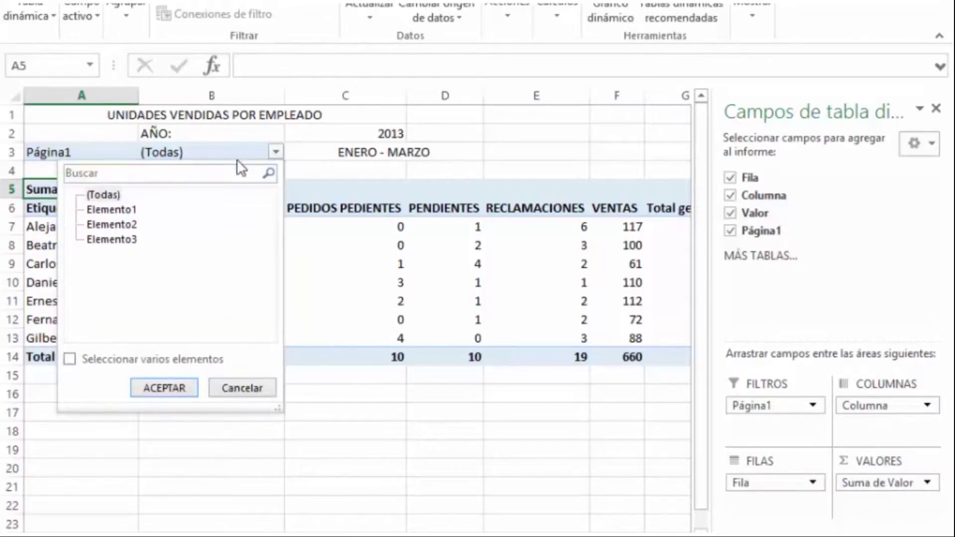
left_click(372, 209)
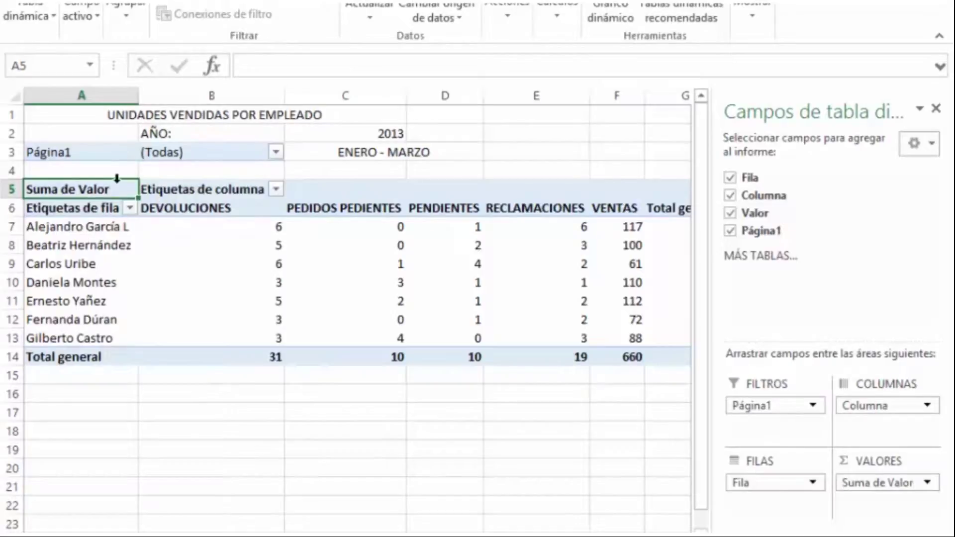
left_click(51, 154)
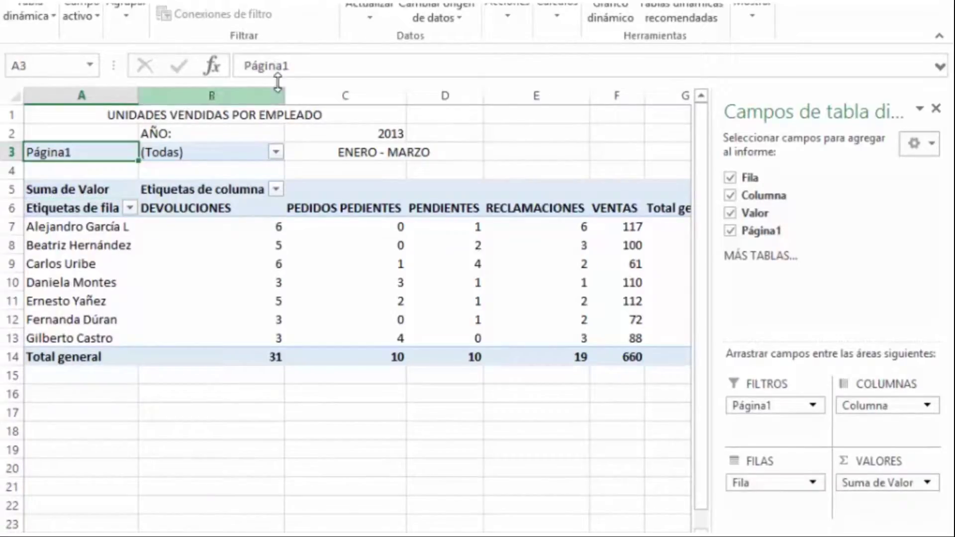
left_click(309, 66)
left_click_drag(308, 65, 235, 65)
type("Productos")
key("Return")
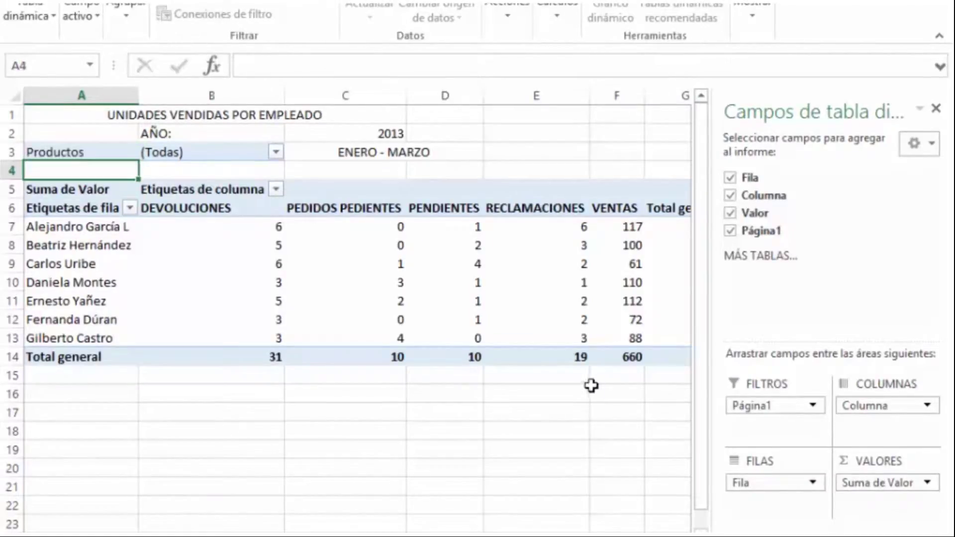
Step: Move the Productos field from the PivotTable's filters to its rows, below Fila
left_click(275, 189)
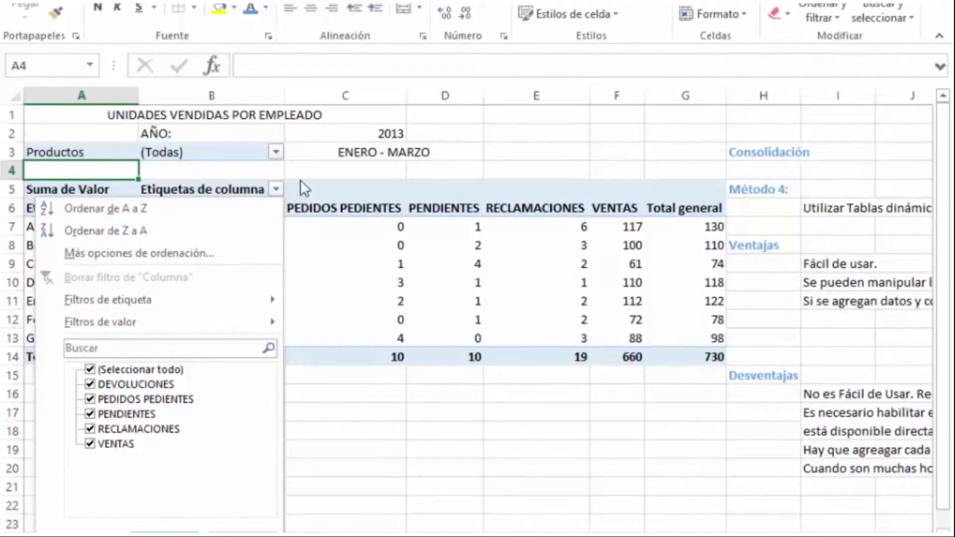
left_click(389, 315)
left_click(76, 232)
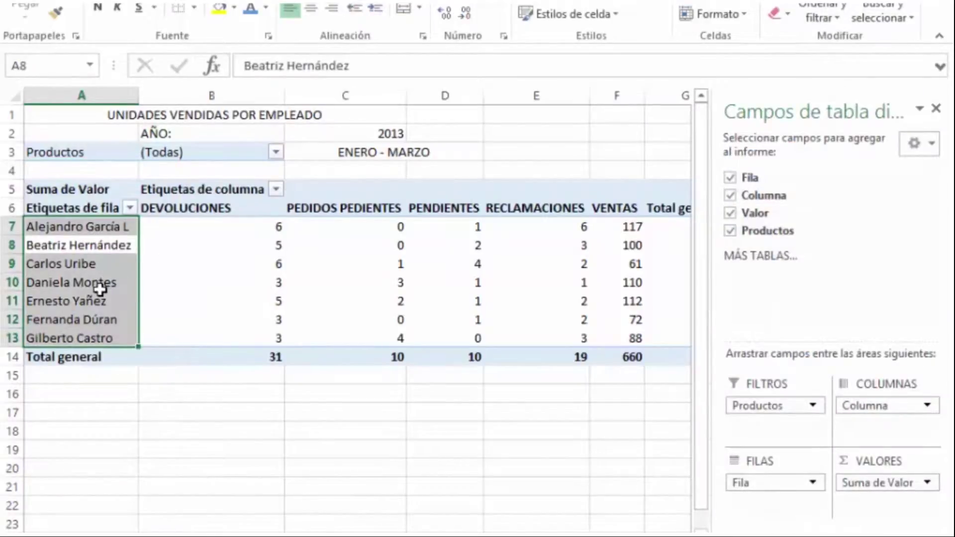
left_click(99, 286)
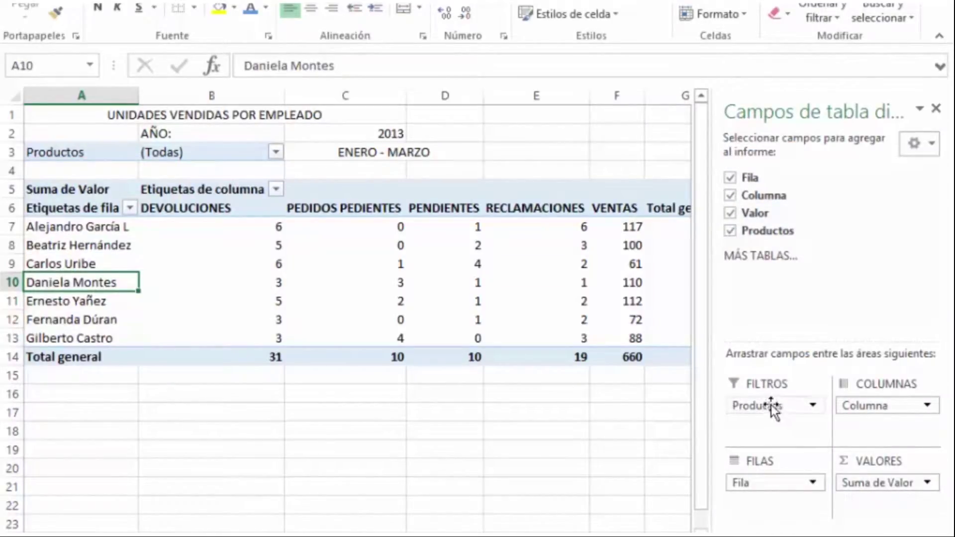
left_click_drag(768, 405, 778, 511)
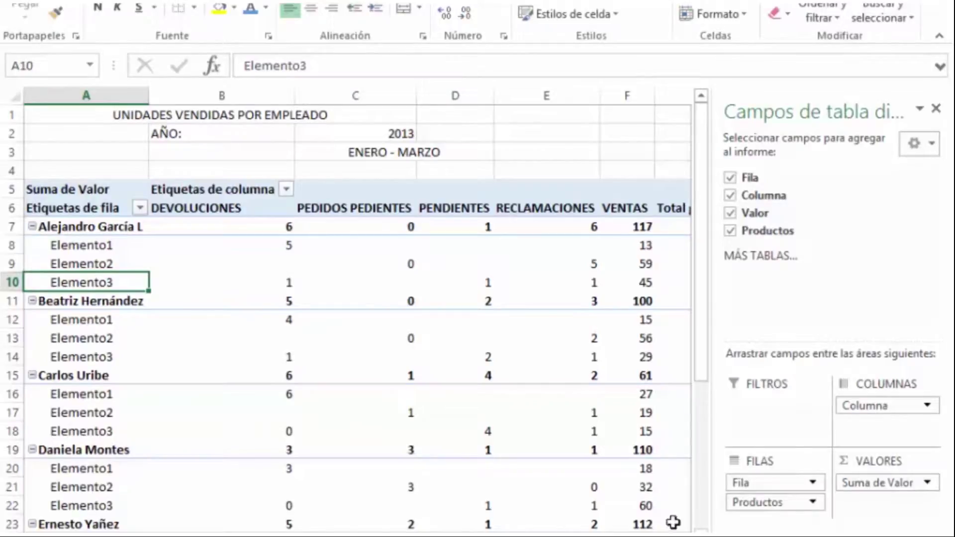
scroll(498, 298, "right", 3)
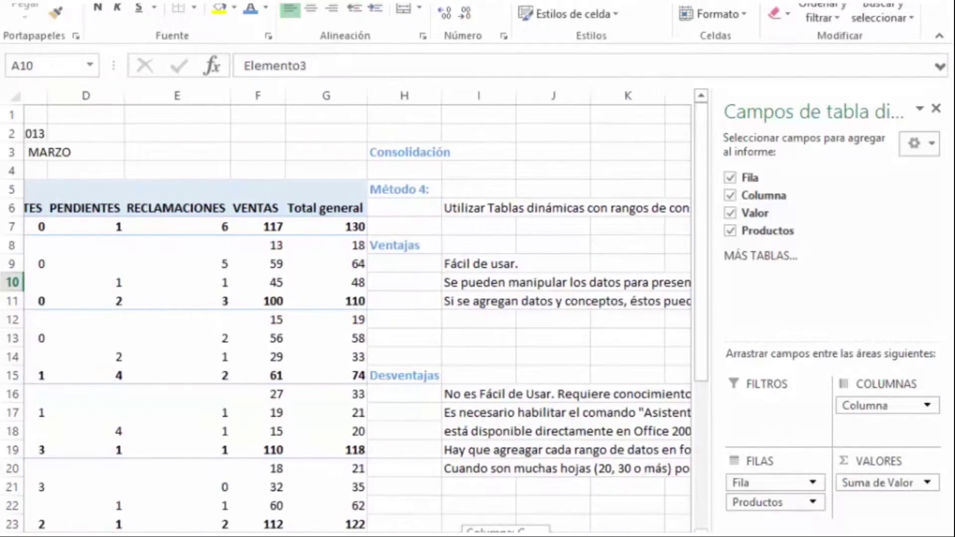
scroll(497, 298, "left", 3)
left_click_drag(698, 234, 700, 137)
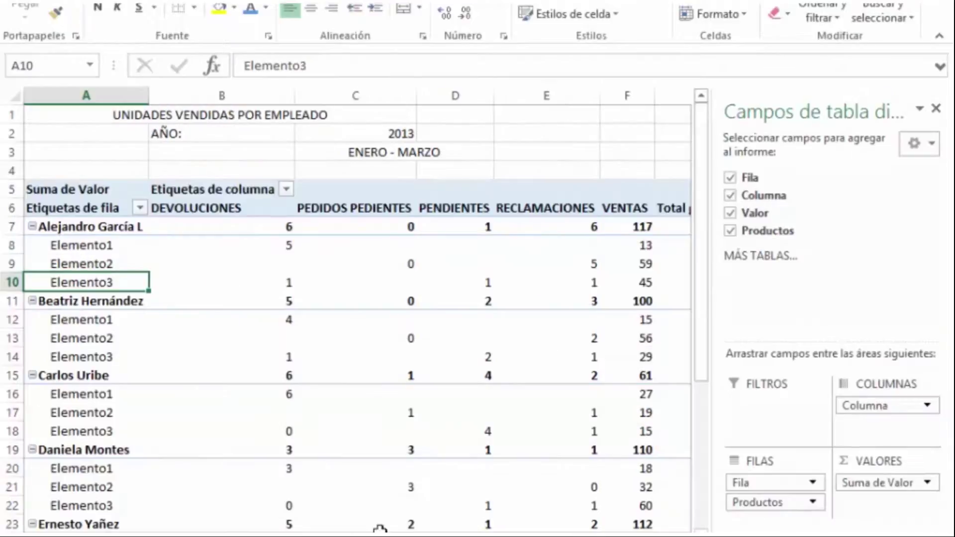
Step: Examine the sheets with the regional sales, day list and sales-by-type tables, and return to the regional sales table
mouse_move(311, 489)
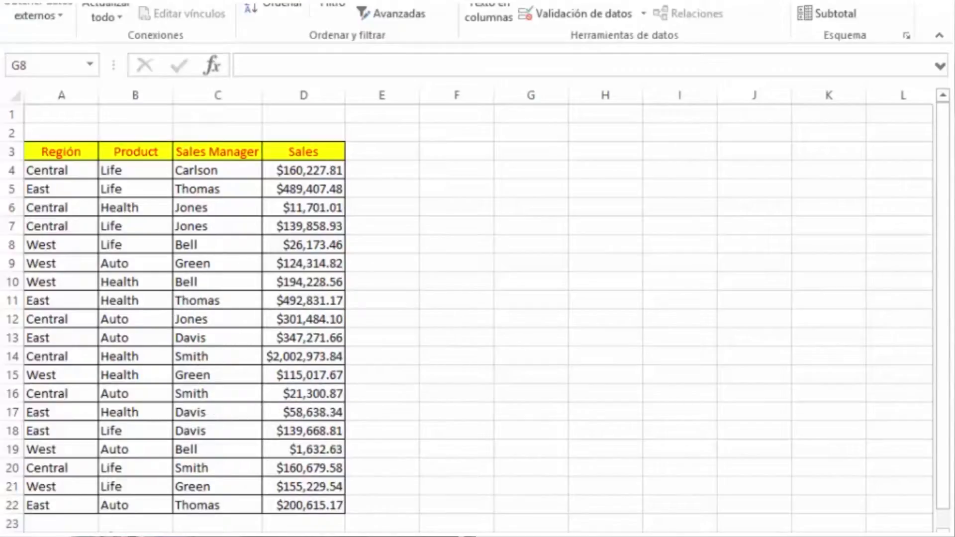
key("ctrl+Page_Down")
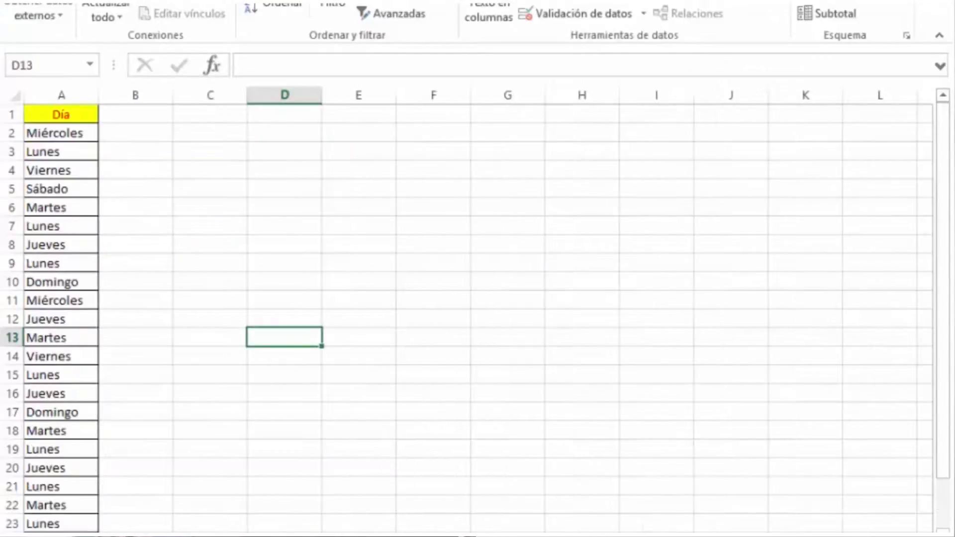
key("ctrl+Page_Down")
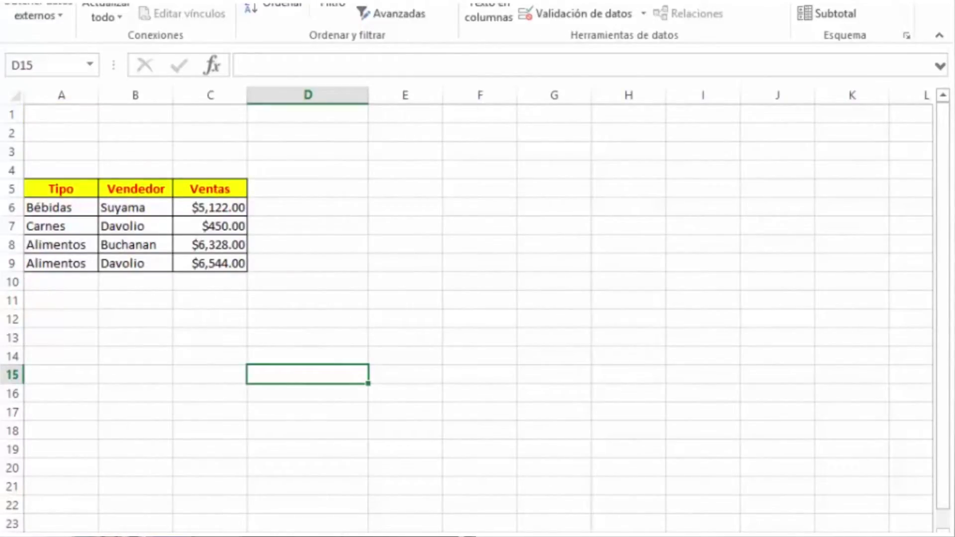
key("ctrl+Page_Up")
key("ctrl+Page_Up")
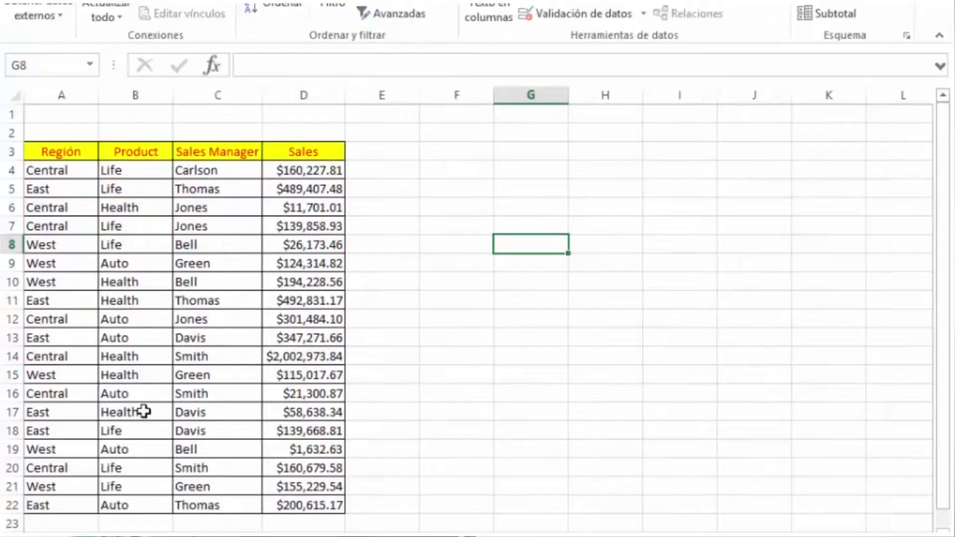
left_click_drag(945, 174, 946, 168)
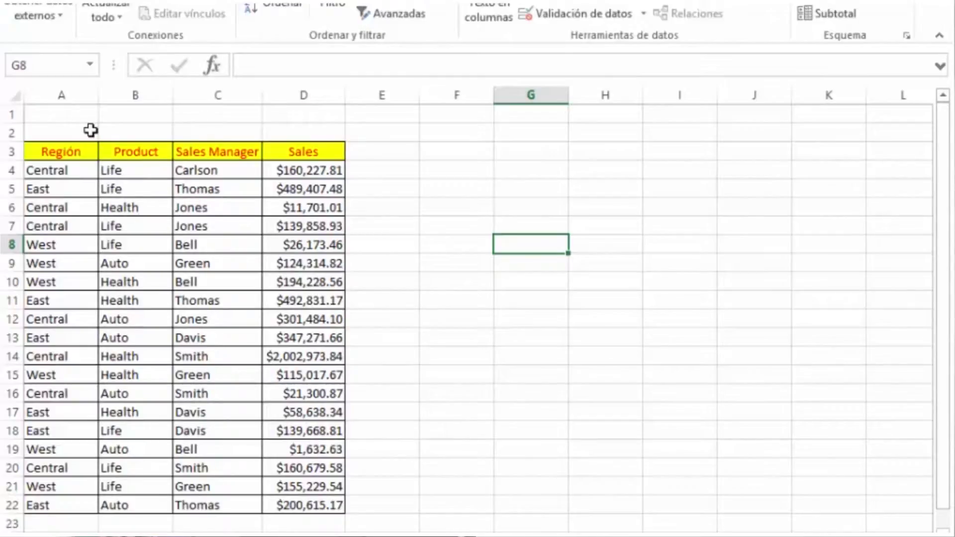
left_click_drag(47, 154, 265, 482)
left_click(144, 296)
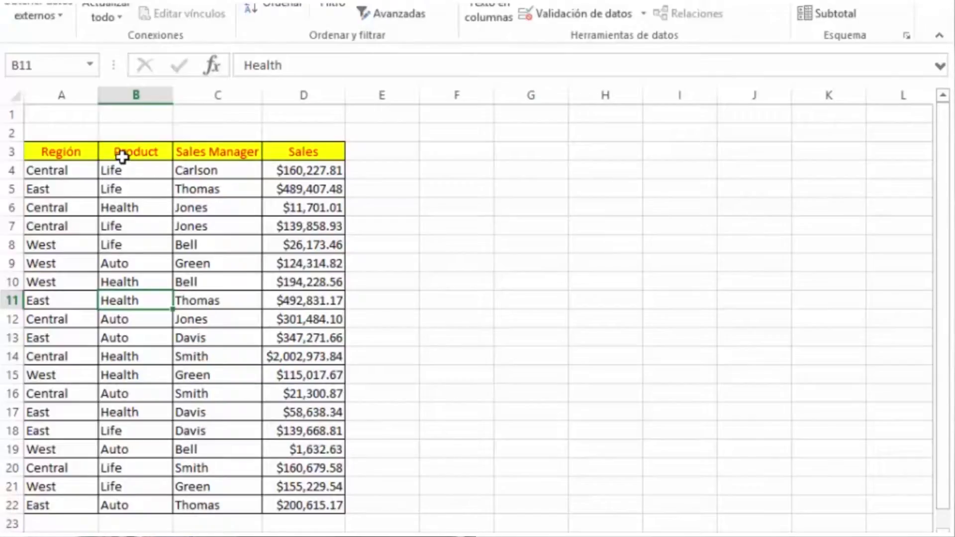
Step: Insert two entire rows at row 1, above the regional sales table
left_click_drag(77, 114, 76, 131)
right_click(81, 128)
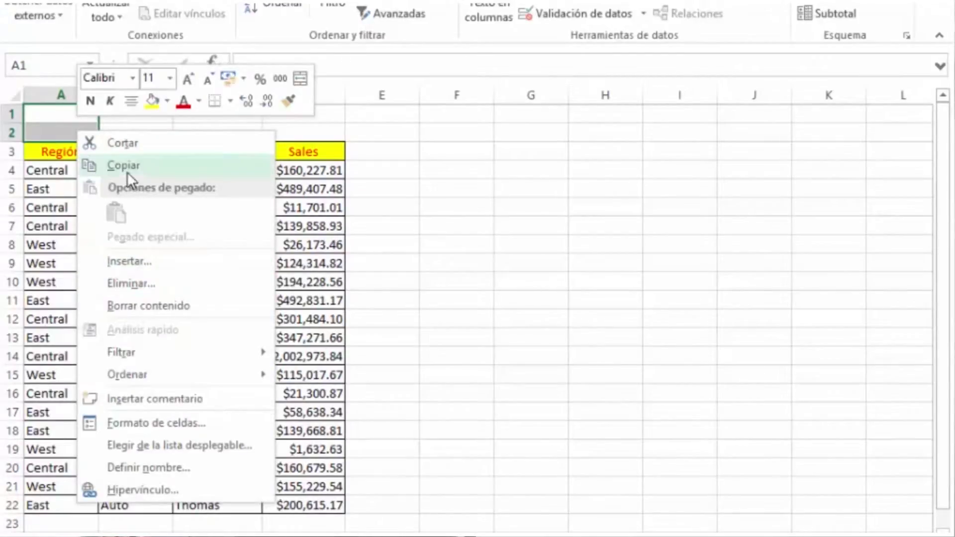
left_click(134, 260)
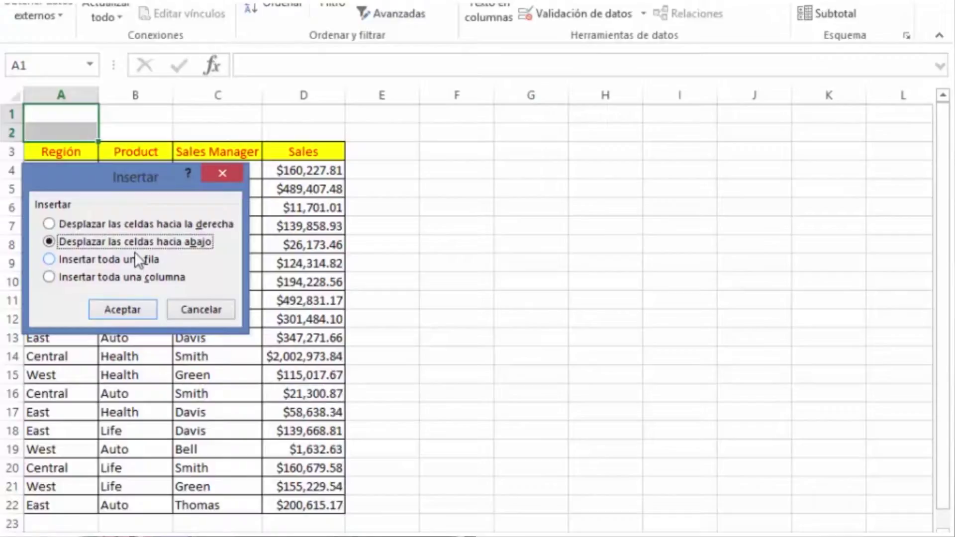
left_click(130, 258)
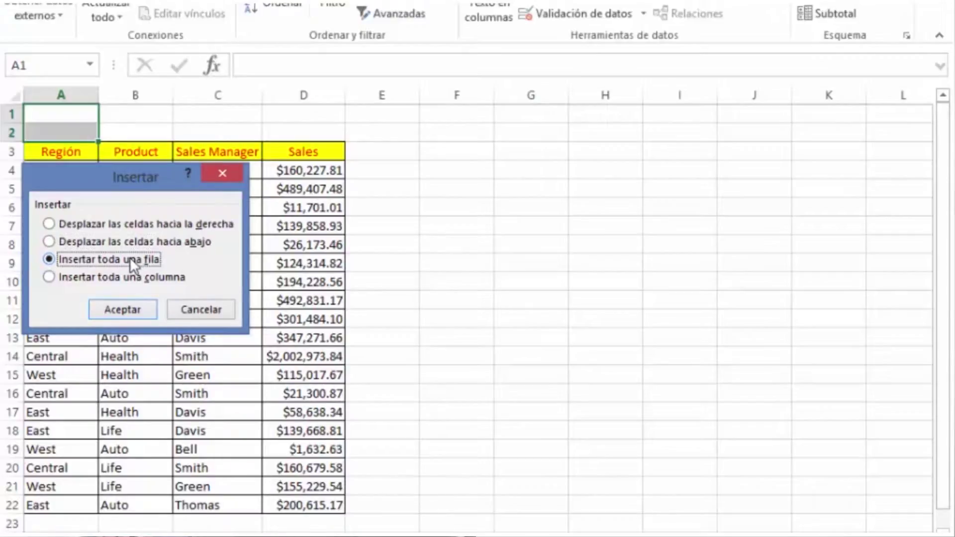
left_click(133, 313)
Step: Insert four more entire rows at row 1, above the regional sales table
left_click(74, 118)
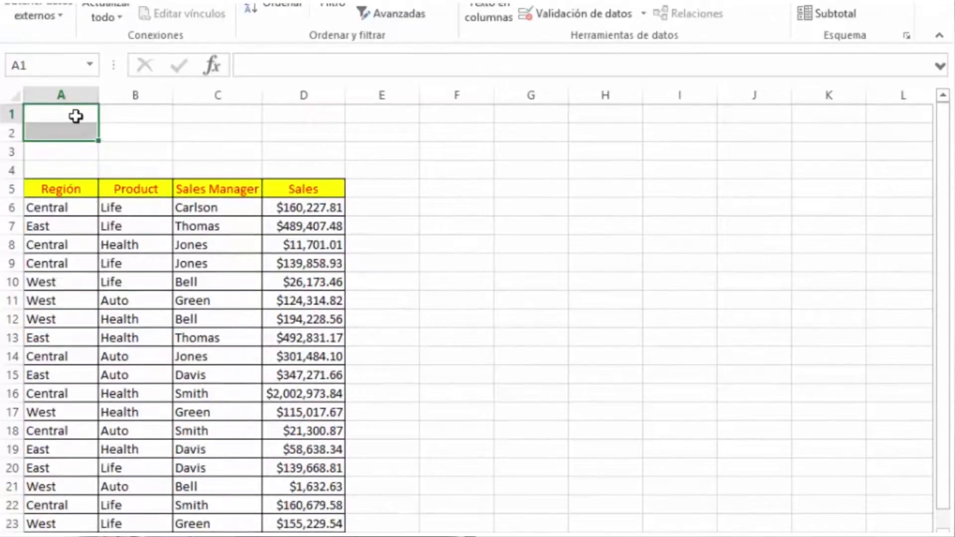
left_click_drag(60, 114, 68, 164)
right_click(75, 154)
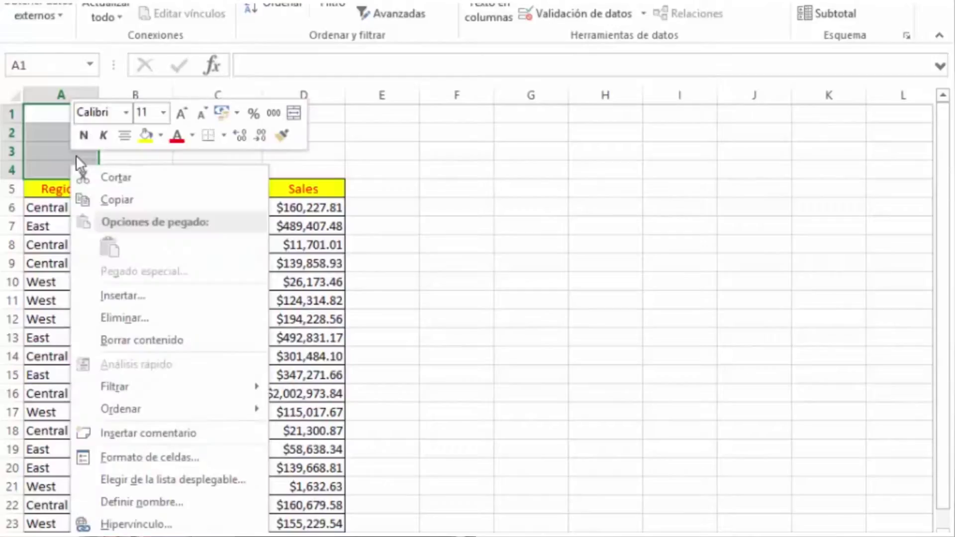
left_click(119, 295)
left_click(126, 301)
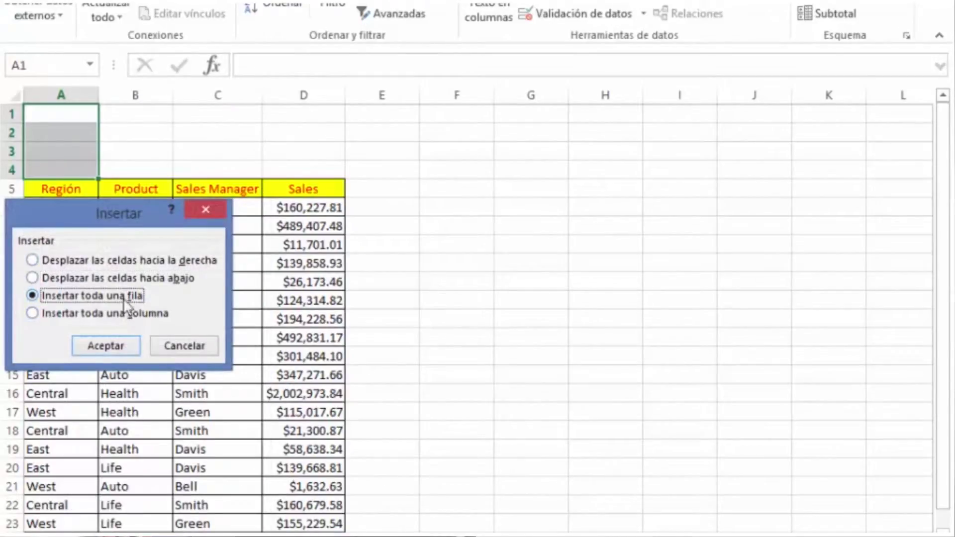
left_click(118, 342)
left_click(213, 282)
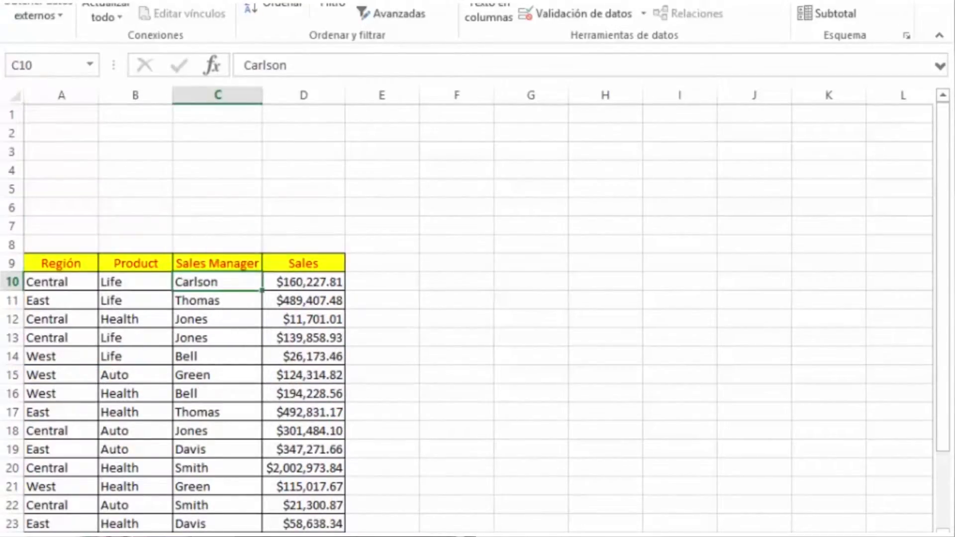
Step: Copy the sales table's header row A9:D9 to A1 as the headings of the criteria area
left_click_drag(947, 143, 947, 144)
left_click_drag(942, 177, 944, 125)
left_click_drag(57, 260, 297, 275)
key("ctrl+c")
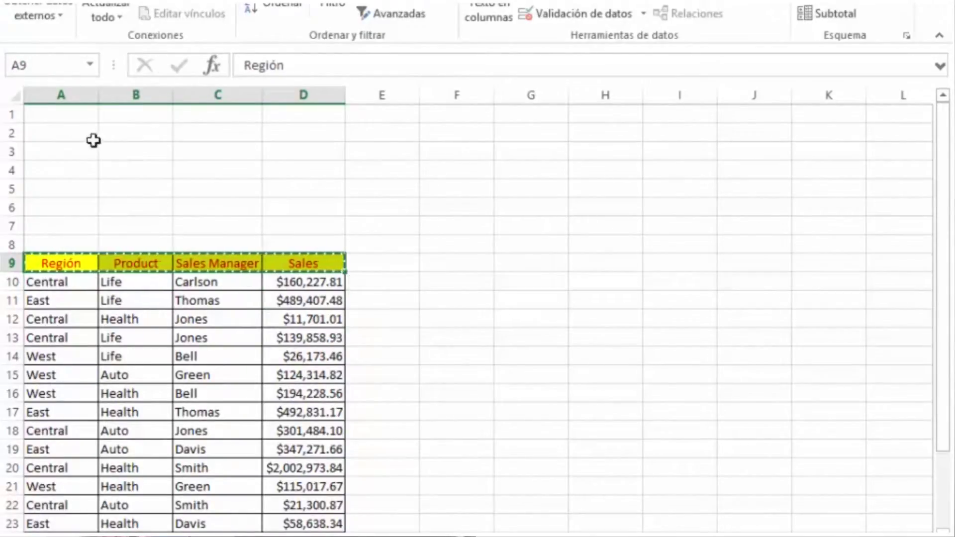
left_click(61, 114)
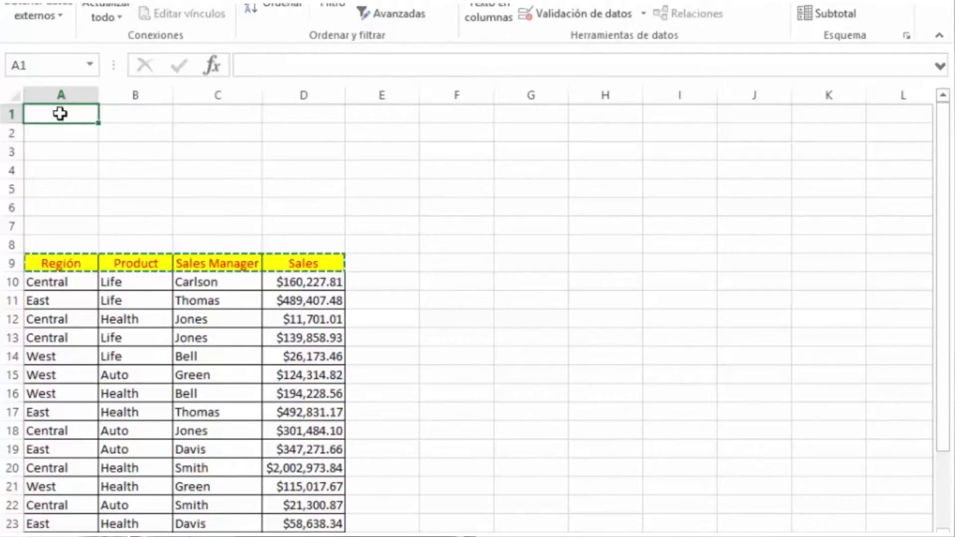
key("ctrl+v")
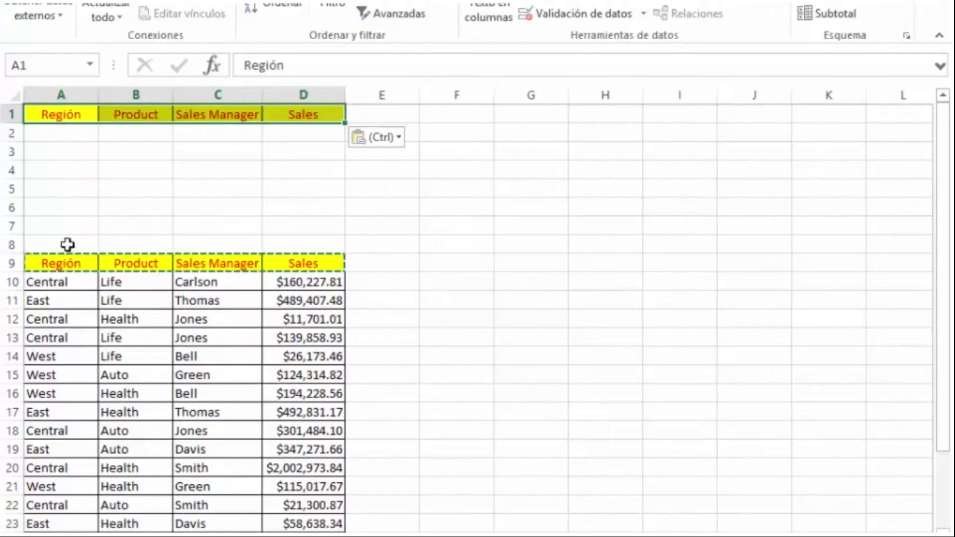
left_click(71, 299)
left_click(70, 262)
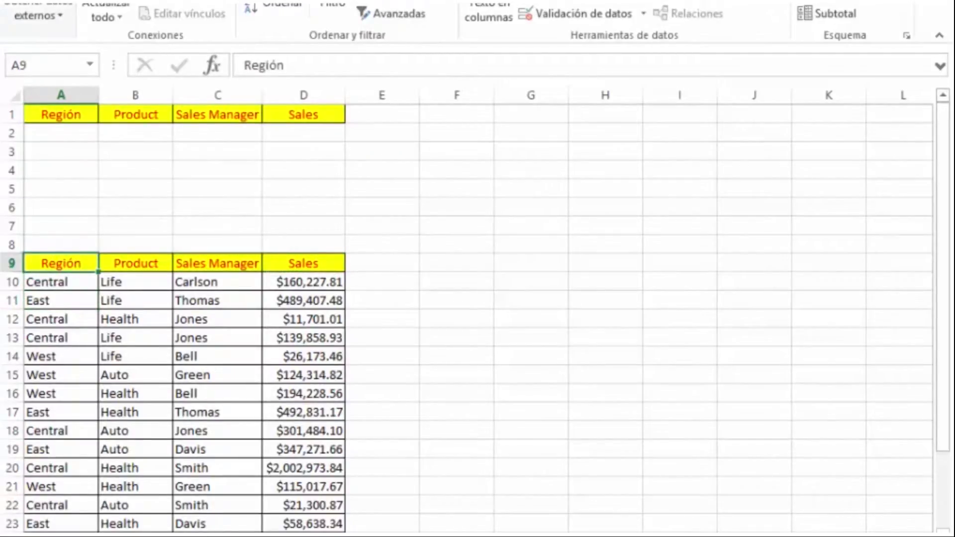
left_click(59, 2)
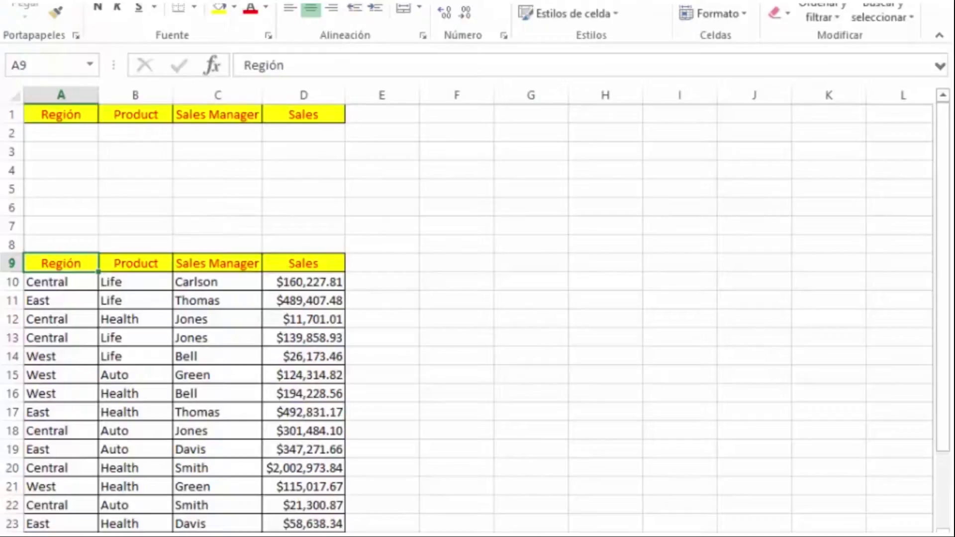
key("alt+d")
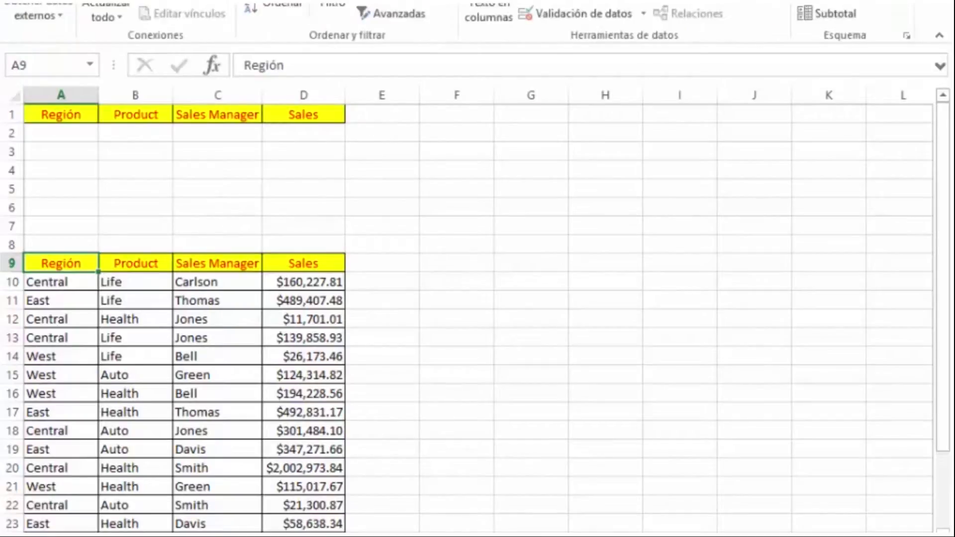
left_click(378, 13)
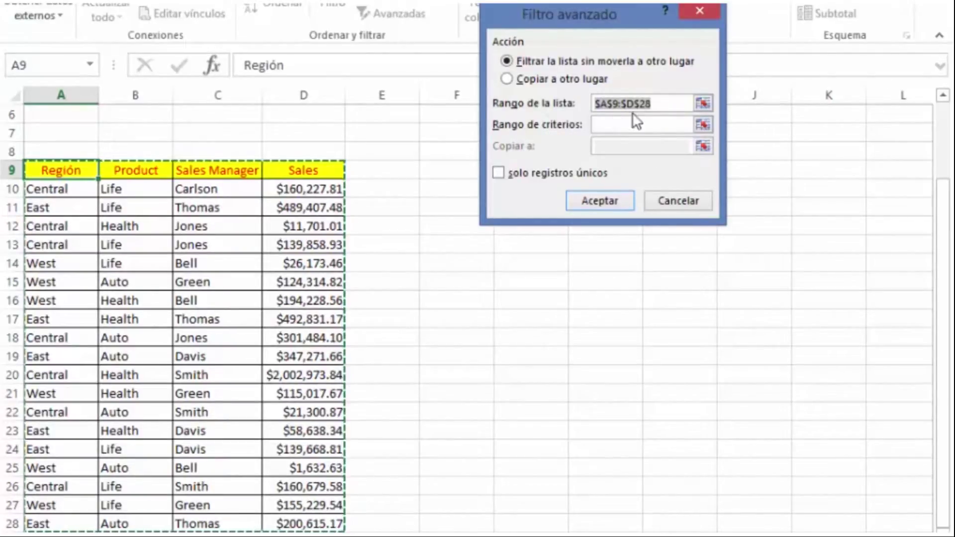
left_click(701, 124)
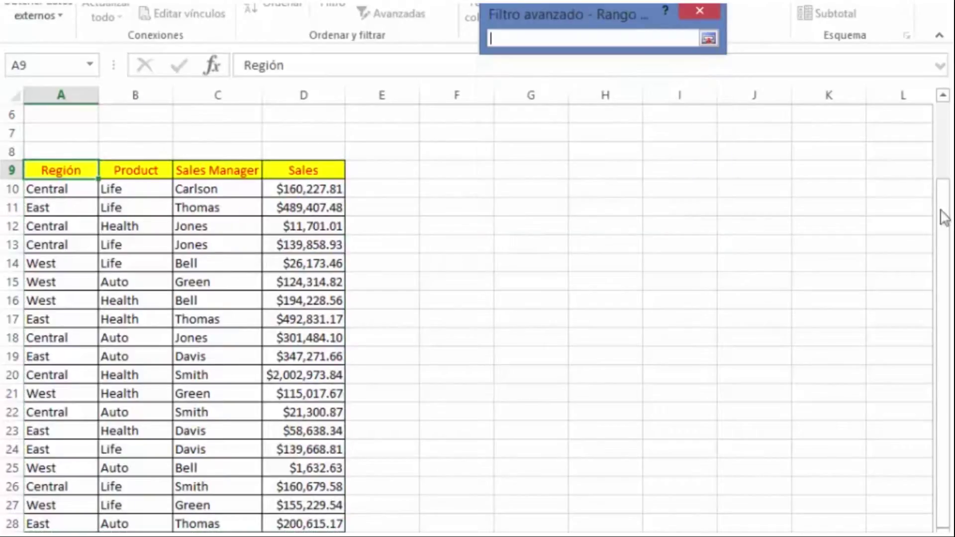
left_click_drag(948, 229, 948, 152)
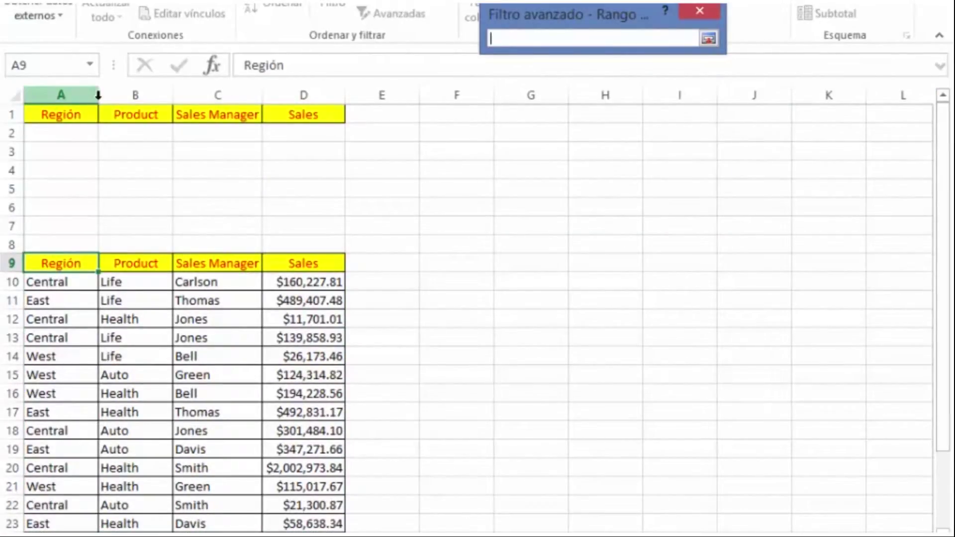
left_click(699, 6)
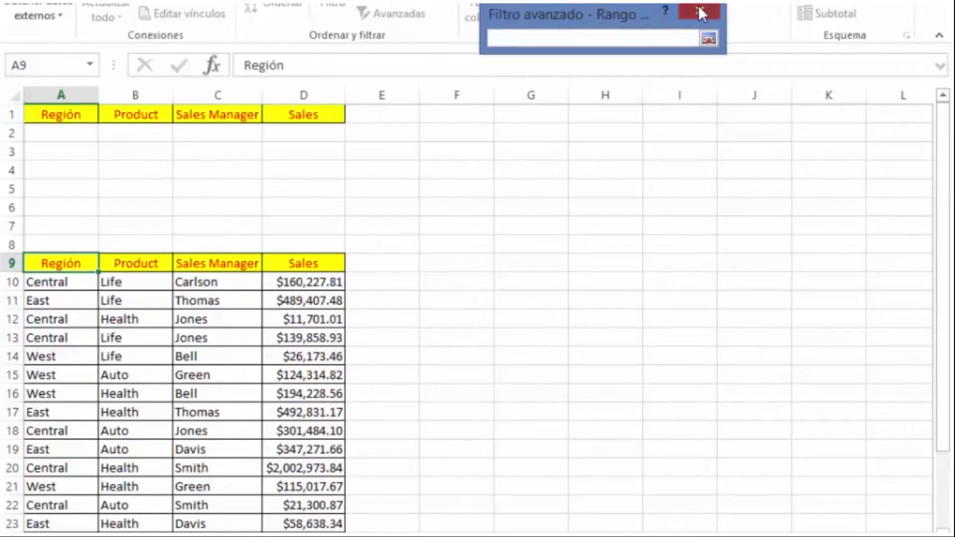
left_click(678, 202)
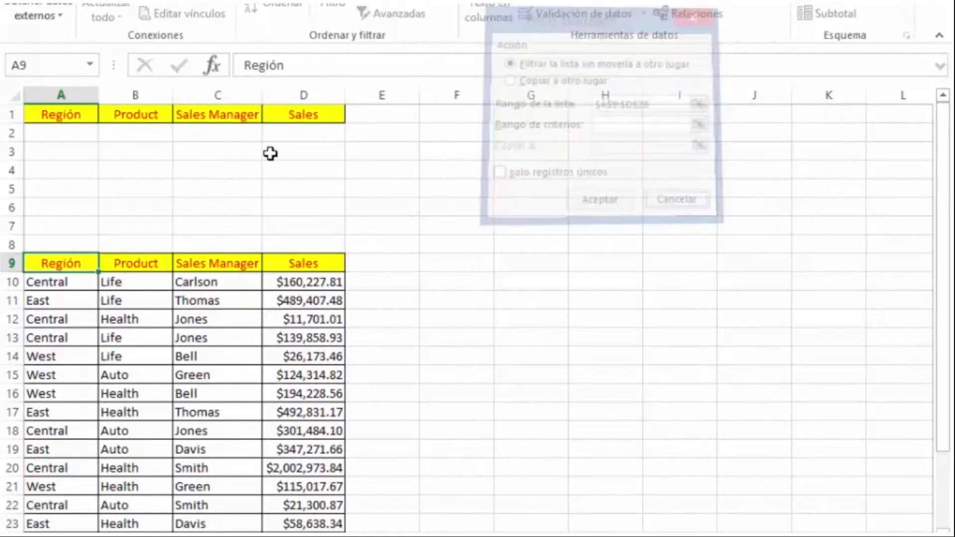
Step: Enter Auto as the Product criterion in cell B2
left_click(142, 133)
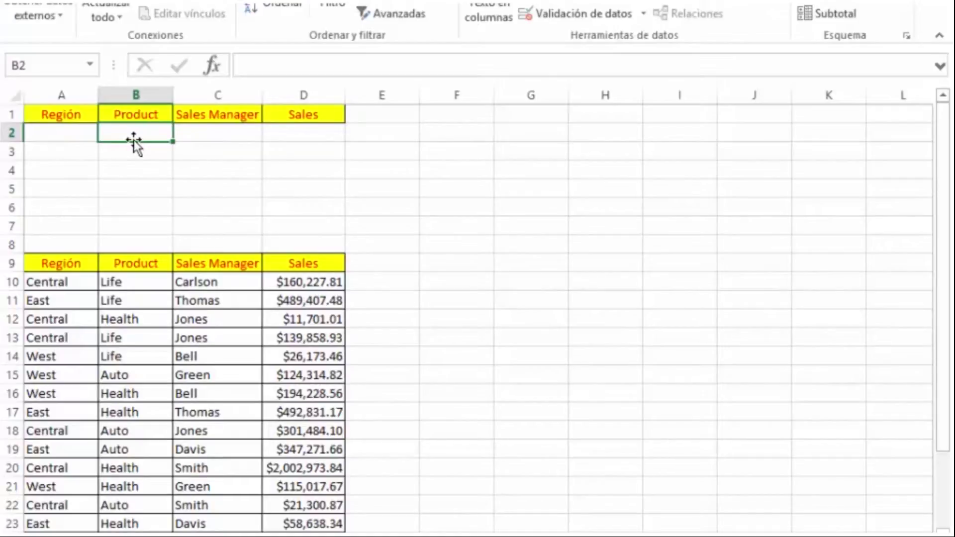
type("Auto")
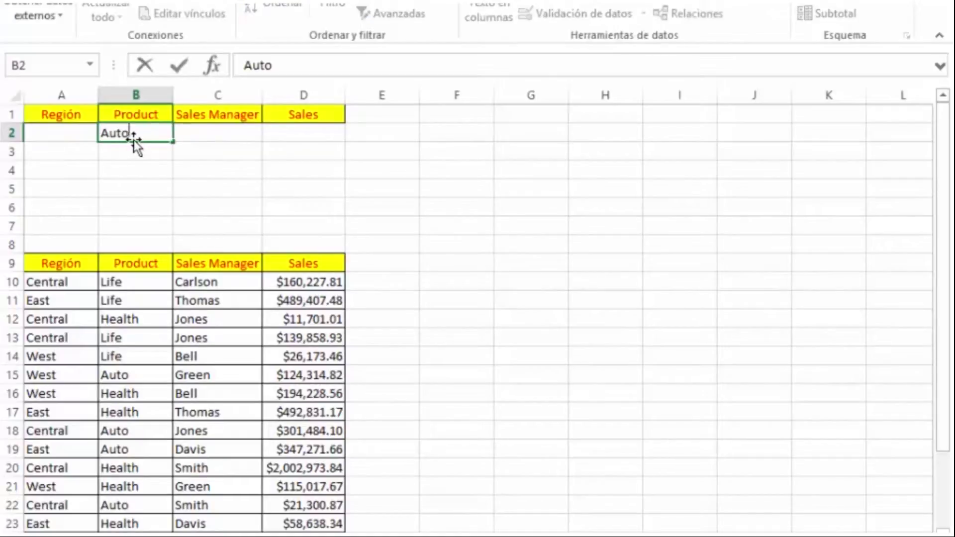
key("Return")
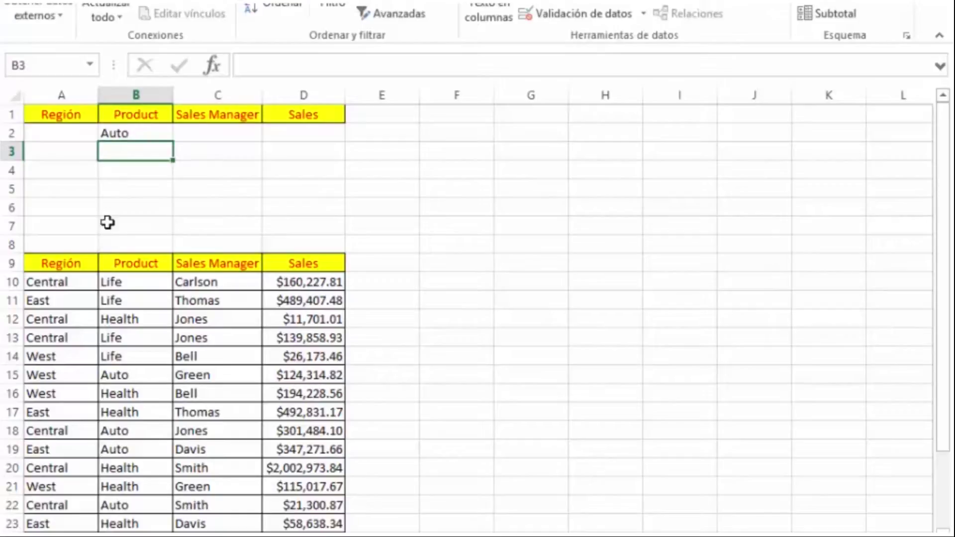
Step: Start an advanced filter on the regional sales table with A1:D2 as the criteria range
left_click(65, 259)
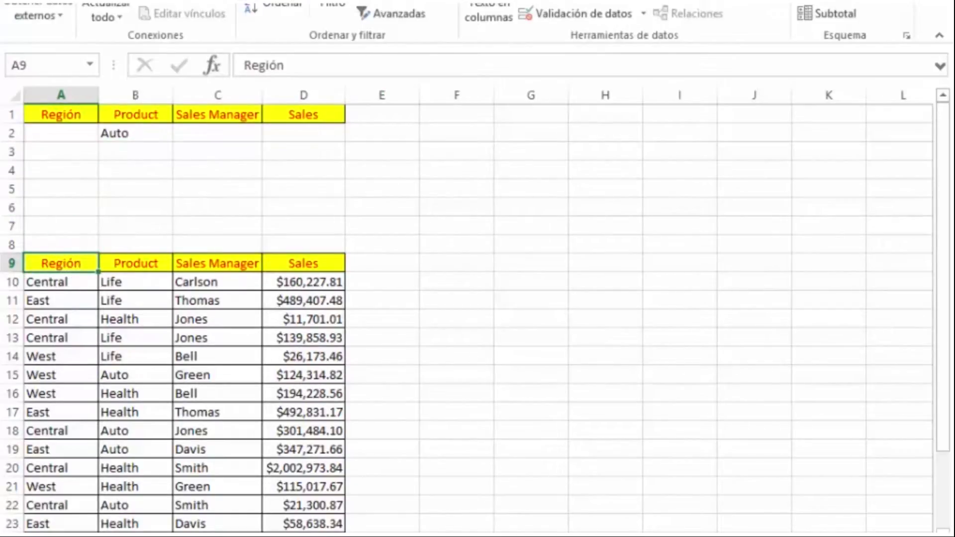
left_click(422, 12)
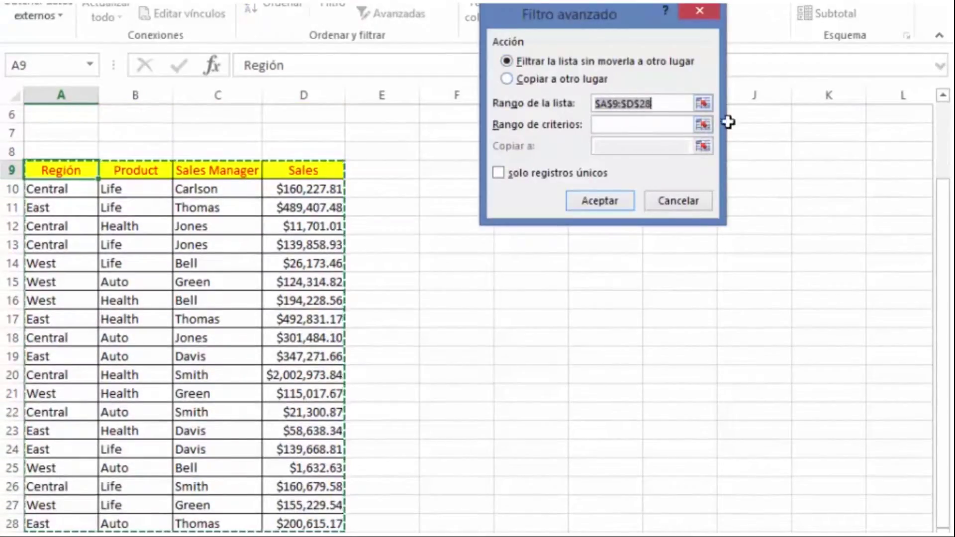
left_click(702, 125)
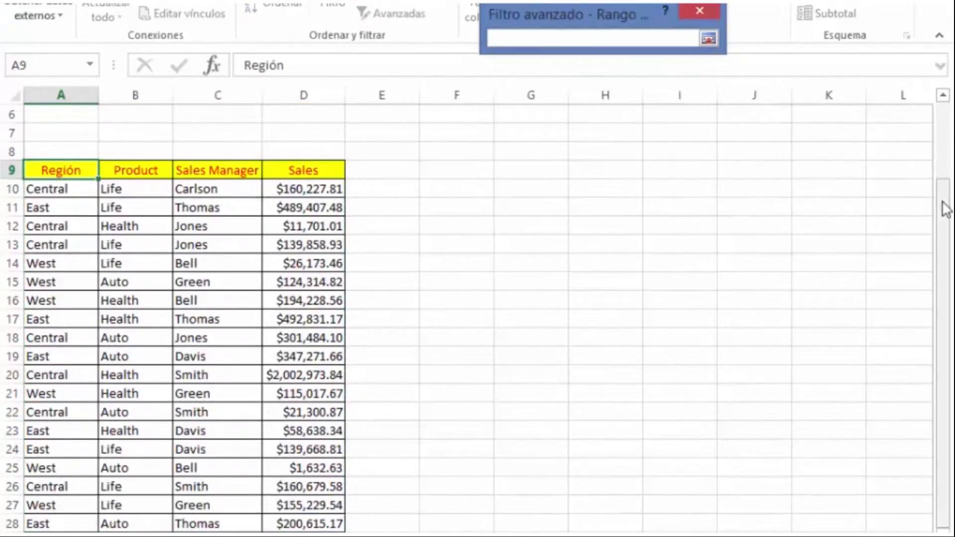
left_click_drag(946, 184, 944, 106)
left_click_drag(43, 112, 308, 133)
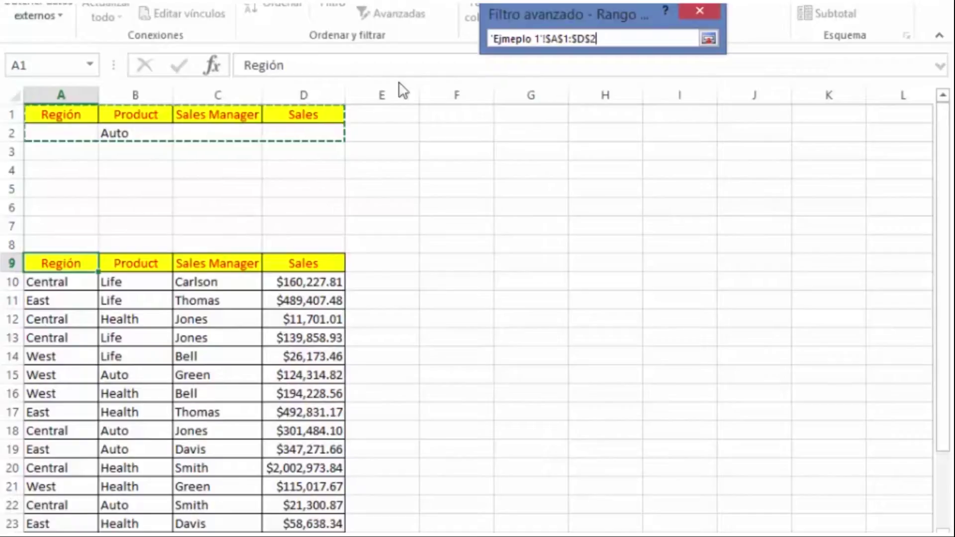
left_click(715, 40)
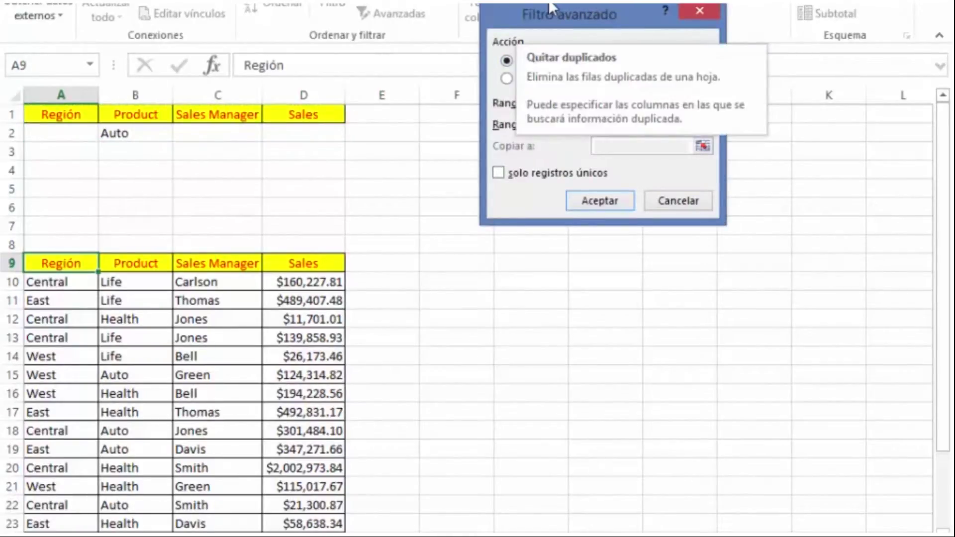
Step: Have the advanced filter copy its results to another location starting at F1, and run it
left_click(507, 78)
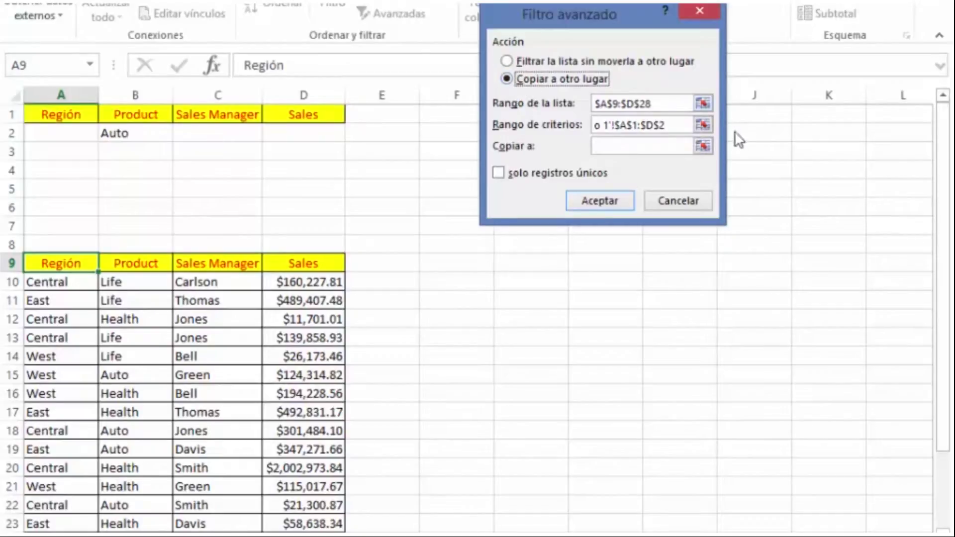
left_click(703, 146)
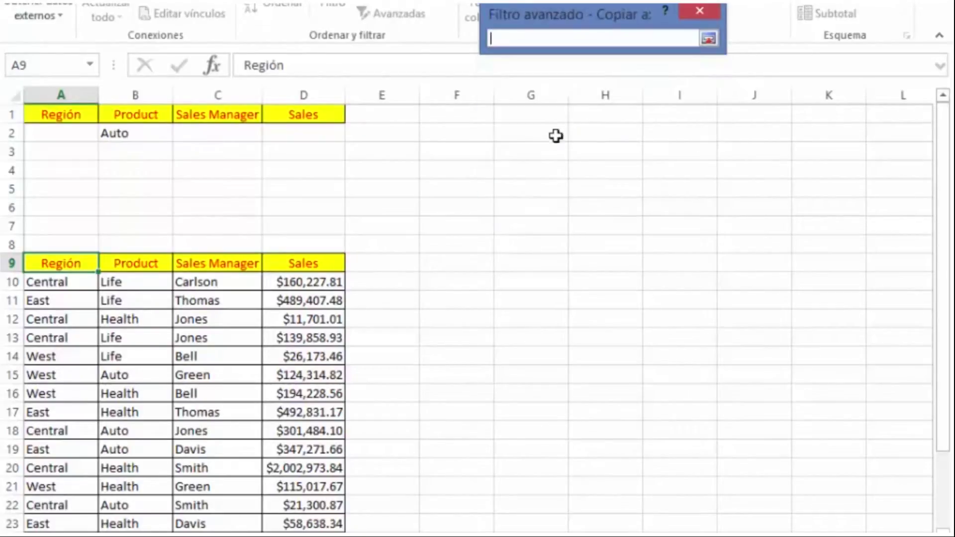
left_click(456, 119)
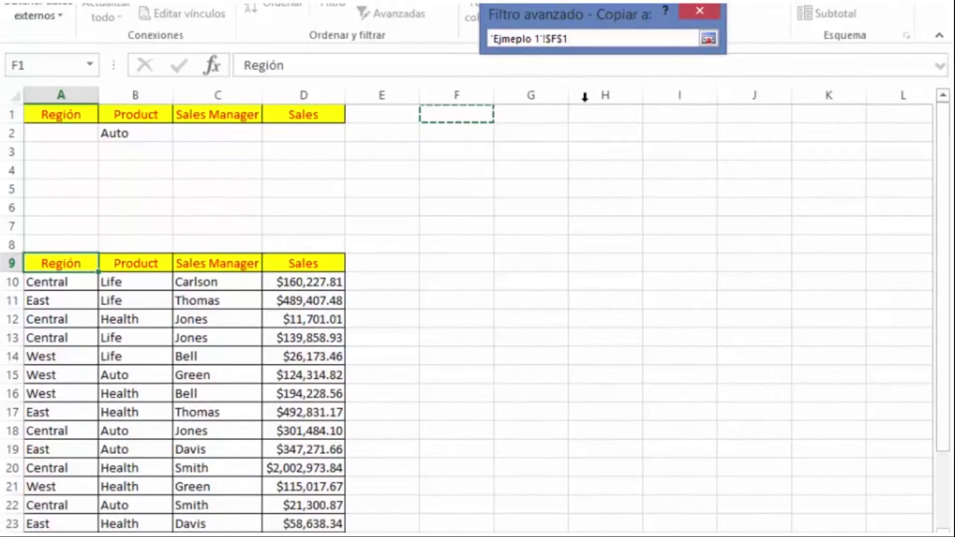
left_click(708, 38)
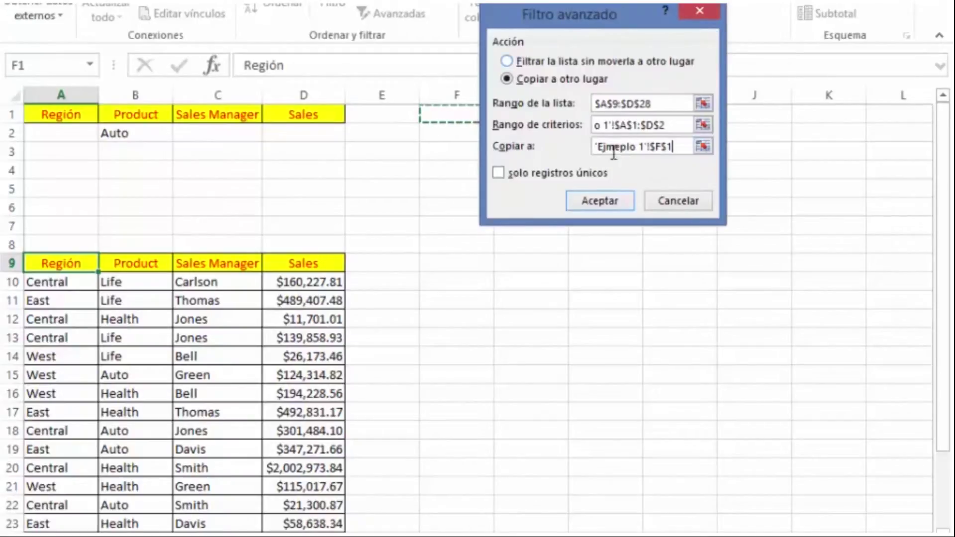
left_click(600, 201)
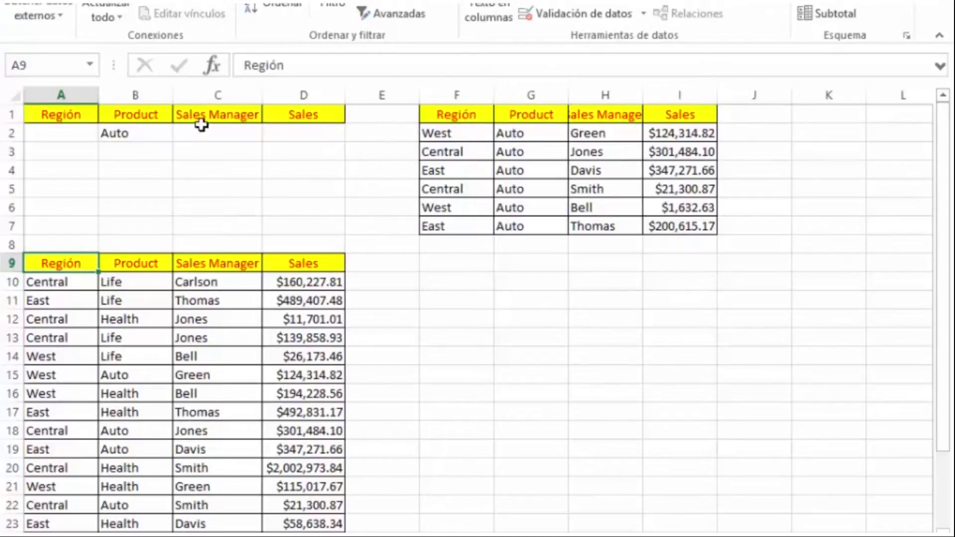
Step: Add the surname of the manager in the first extracted row as the Sales Manager criterion in C2
left_click(122, 133)
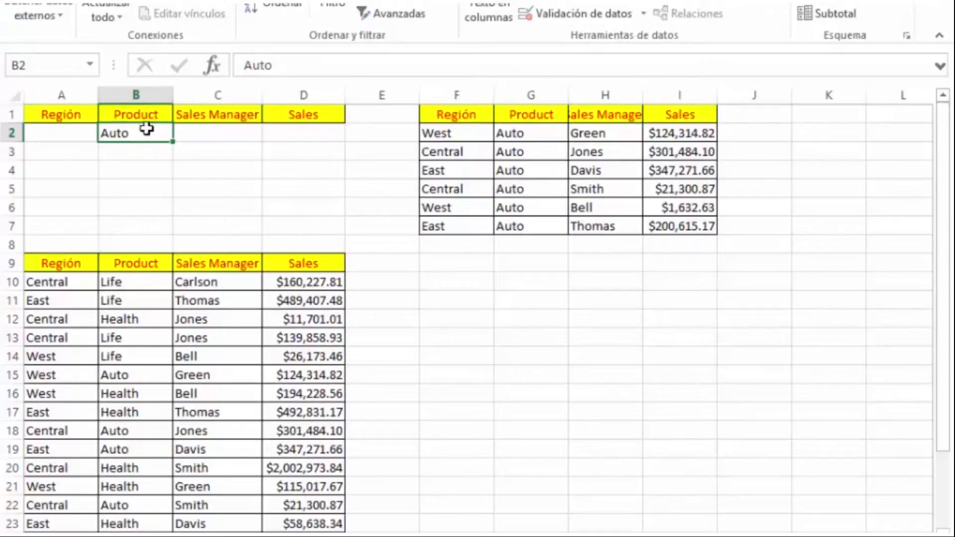
double_click(205, 133)
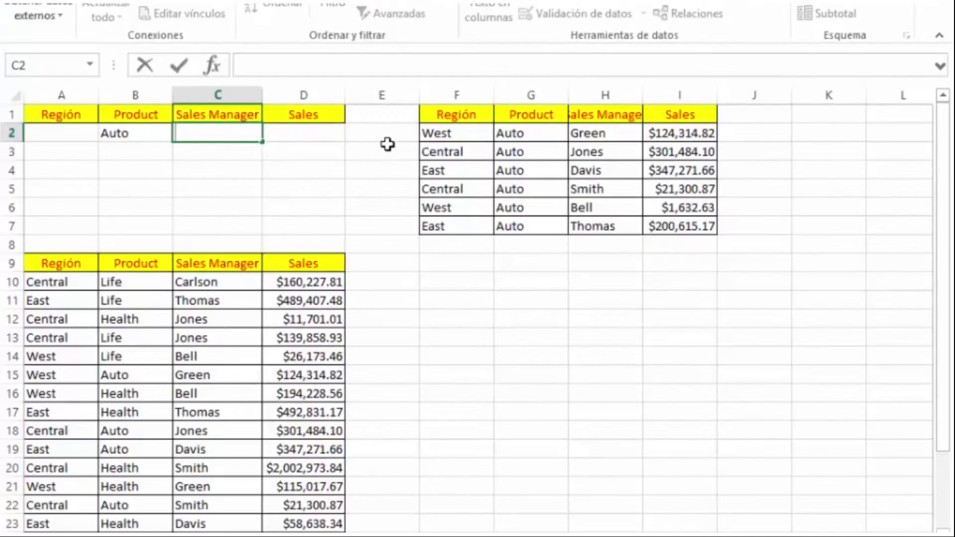
type("Green")
key("Return")
left_click(237, 188)
left_click(145, 134)
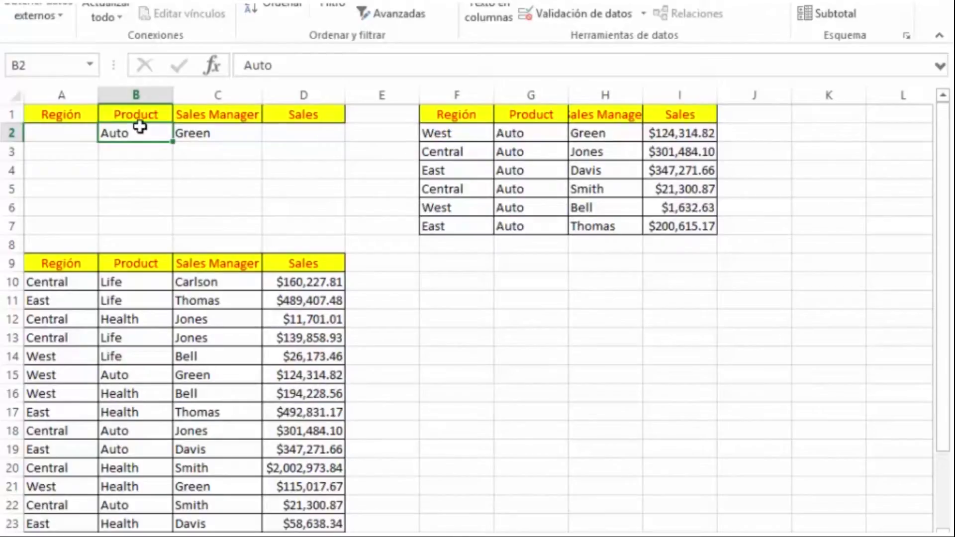
left_click(71, 265)
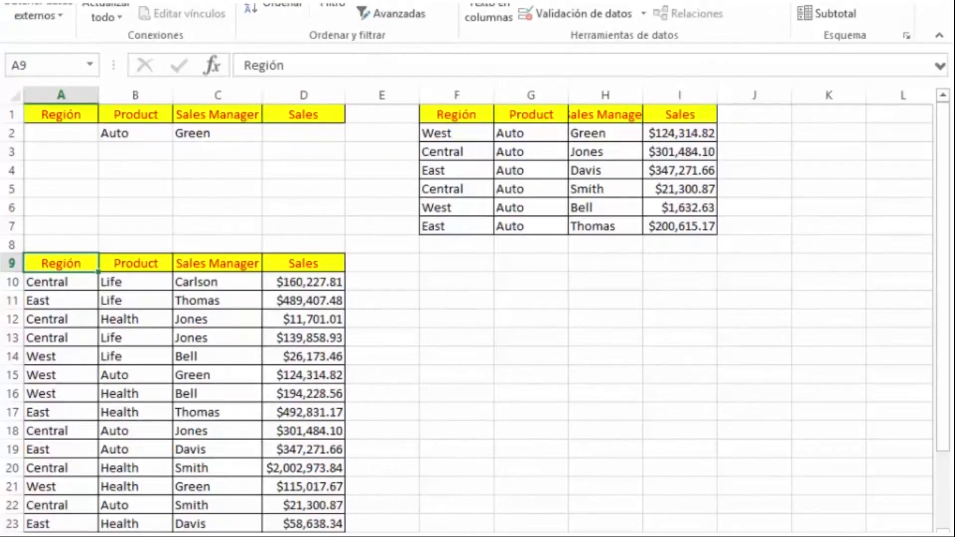
Step: Start an advanced filter on the sales list A9:D28 with A1:D2 as the criteria range
left_click(407, 14)
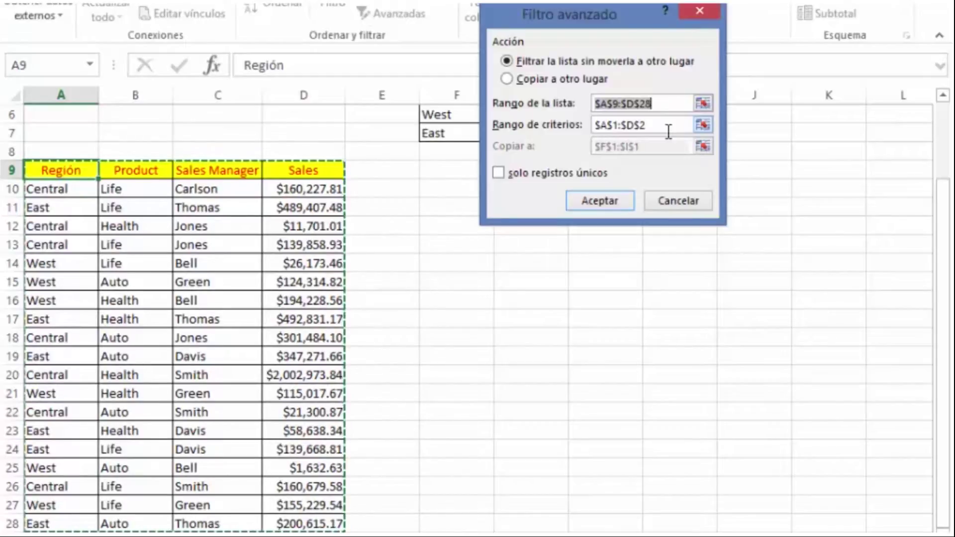
left_click(703, 125)
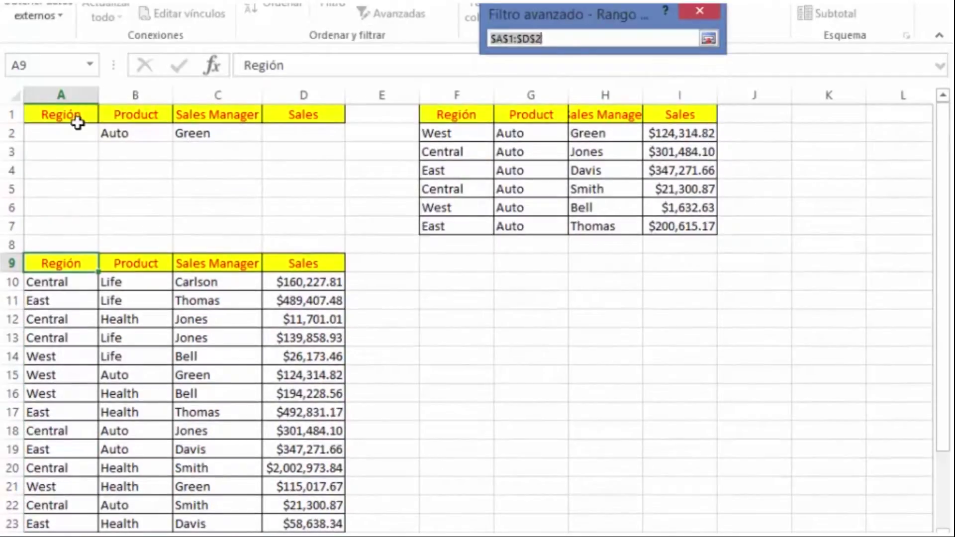
left_click_drag(61, 114, 271, 137)
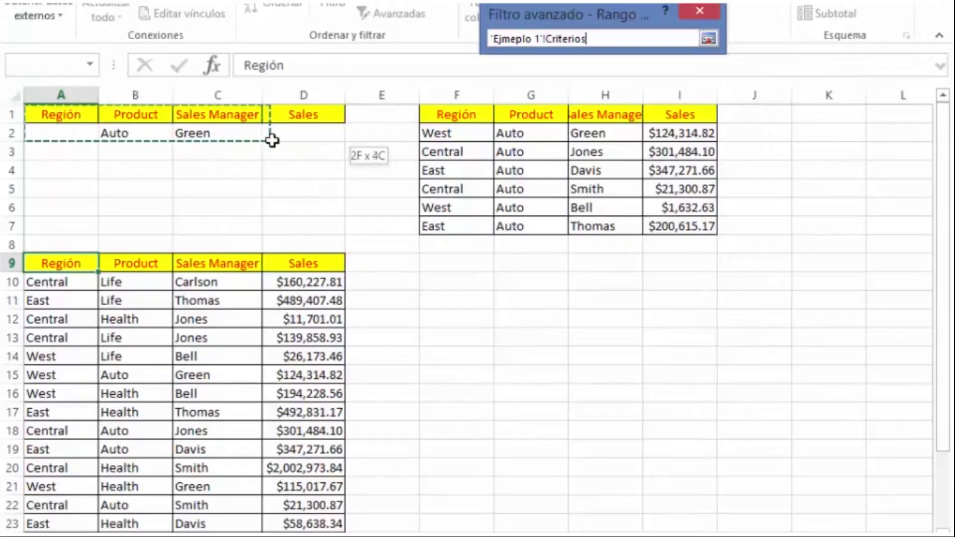
left_click(709, 38)
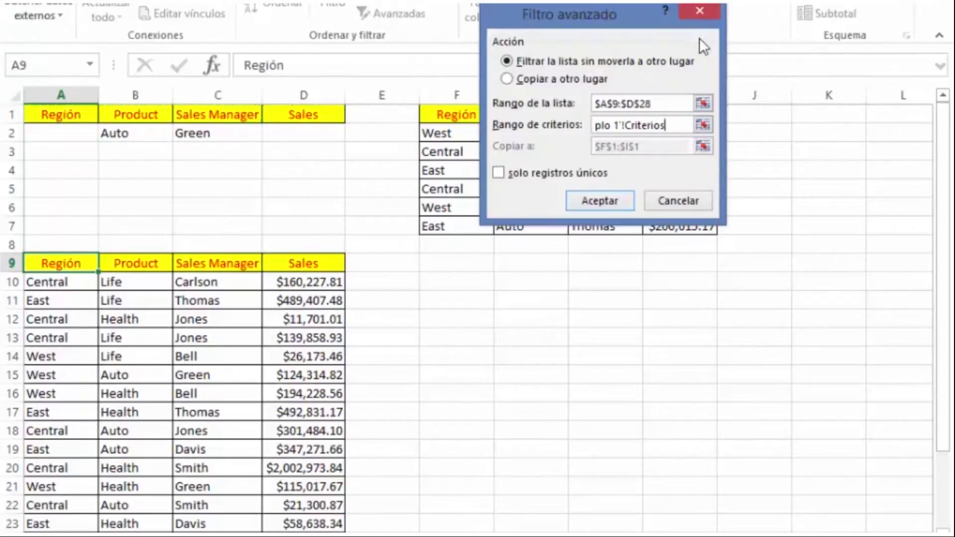
Step: Copy the filtered records to another location starting at F9, and widen column H to fit the Sales Manager header
left_click(506, 78)
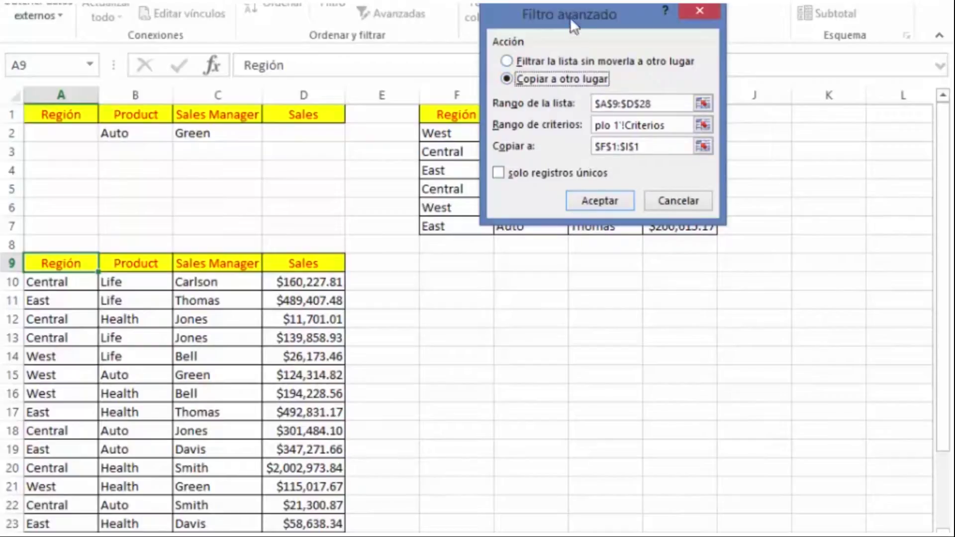
left_click_drag(597, 11, 774, 0)
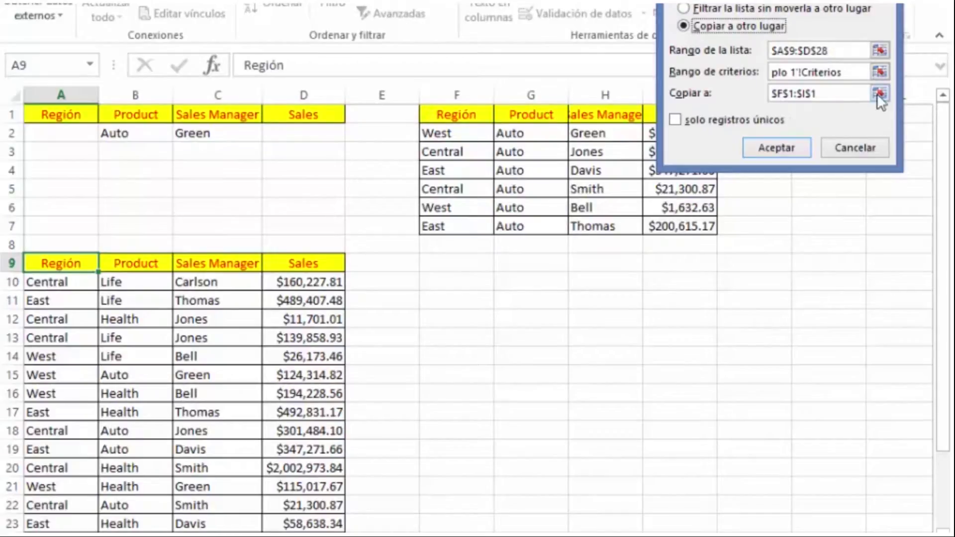
left_click(776, 147)
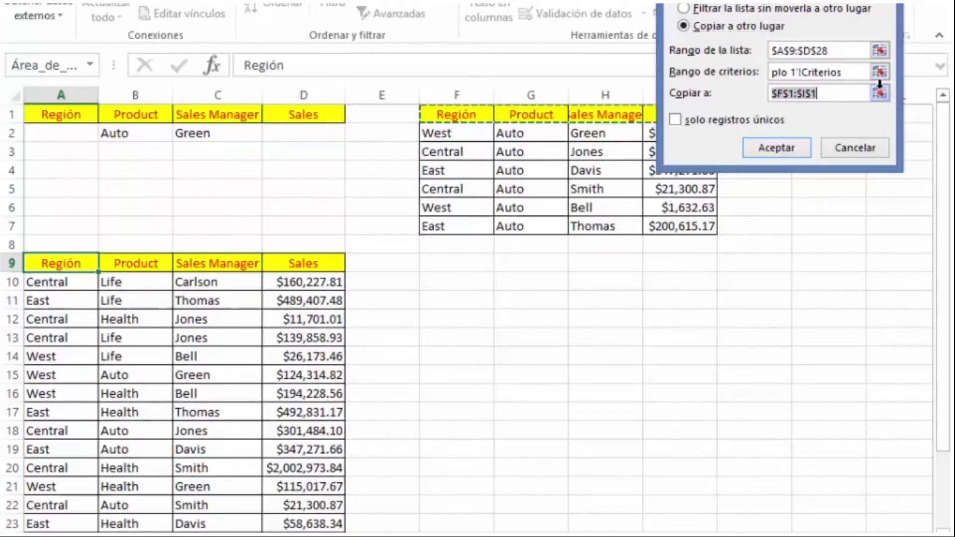
left_click(456, 263)
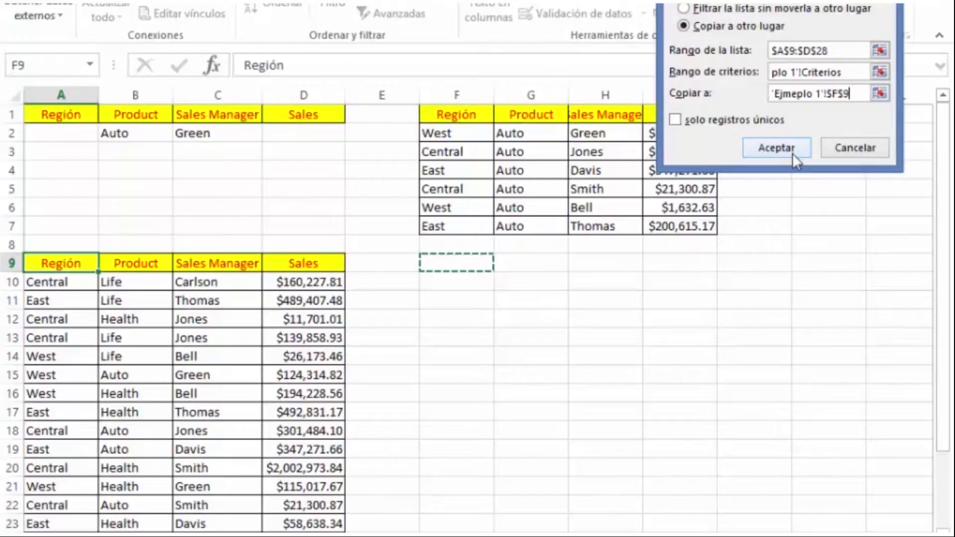
left_click(789, 147)
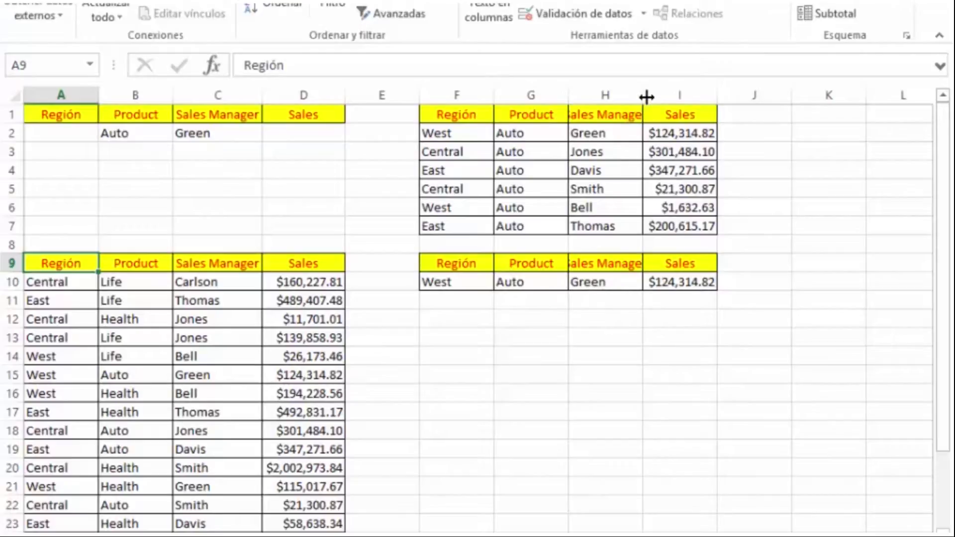
left_click_drag(644, 96, 670, 94)
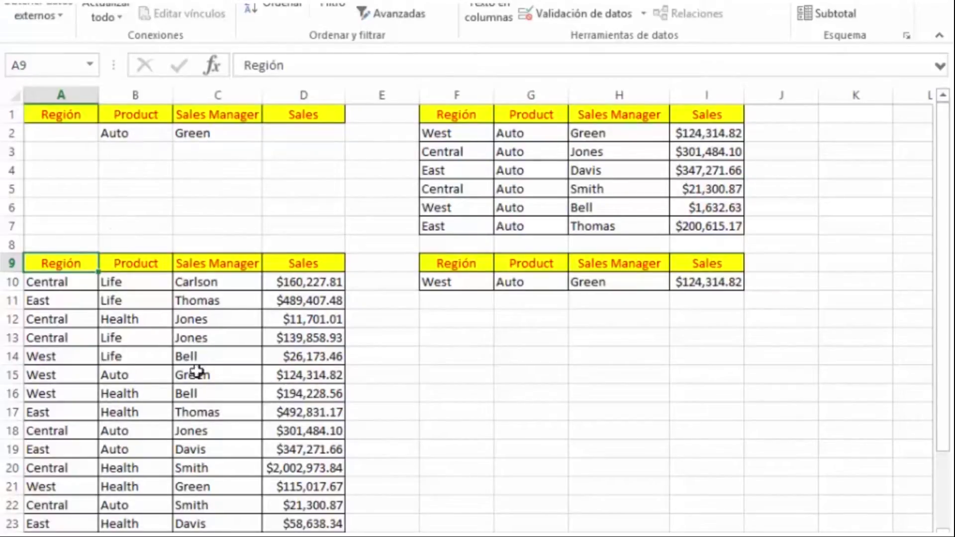
Step: Enter the sales manager's surname from row 20 of the list as a second criterion in C3
left_click(204, 154)
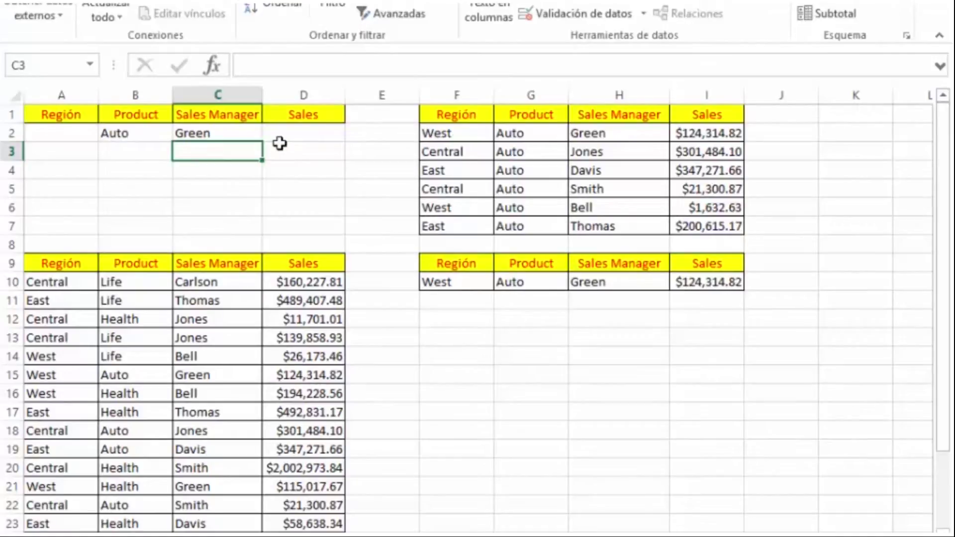
type("Smi")
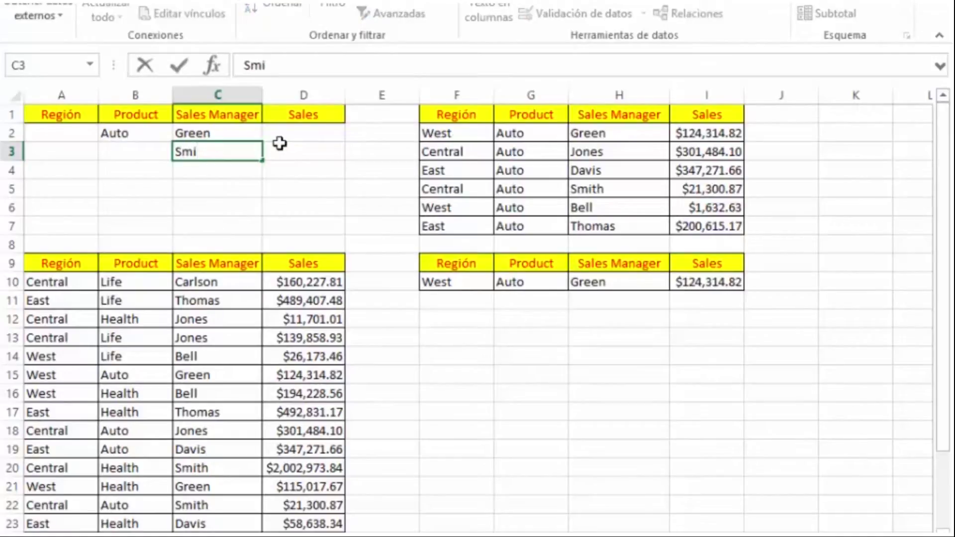
type("th")
key("Return")
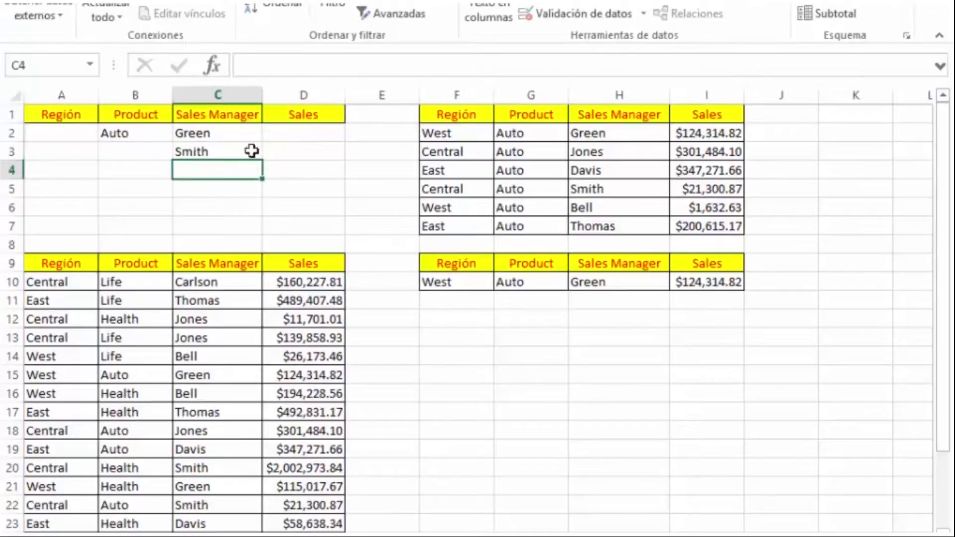
Step: Start another advanced filter on the list A9:D28 and set its criteria range to A1:D3
left_click(65, 263)
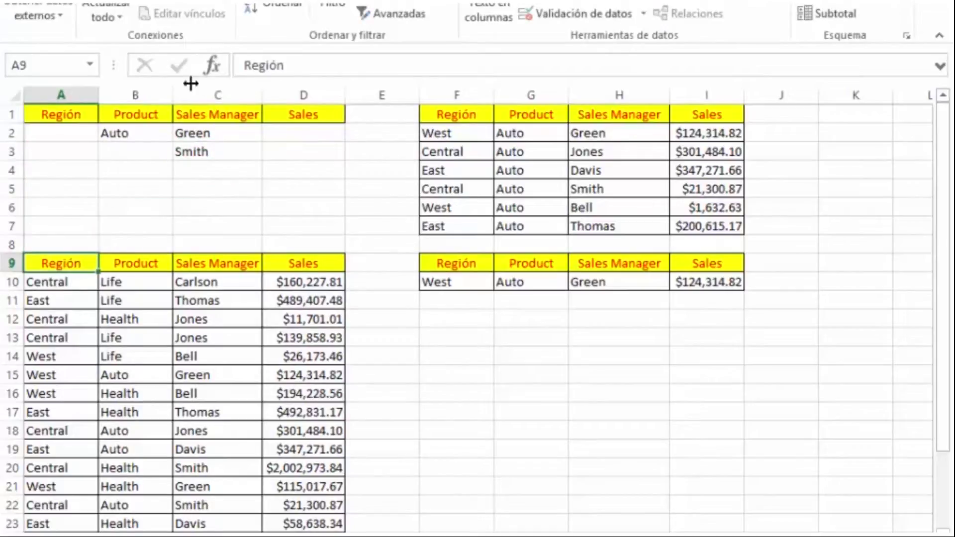
left_click(392, 14)
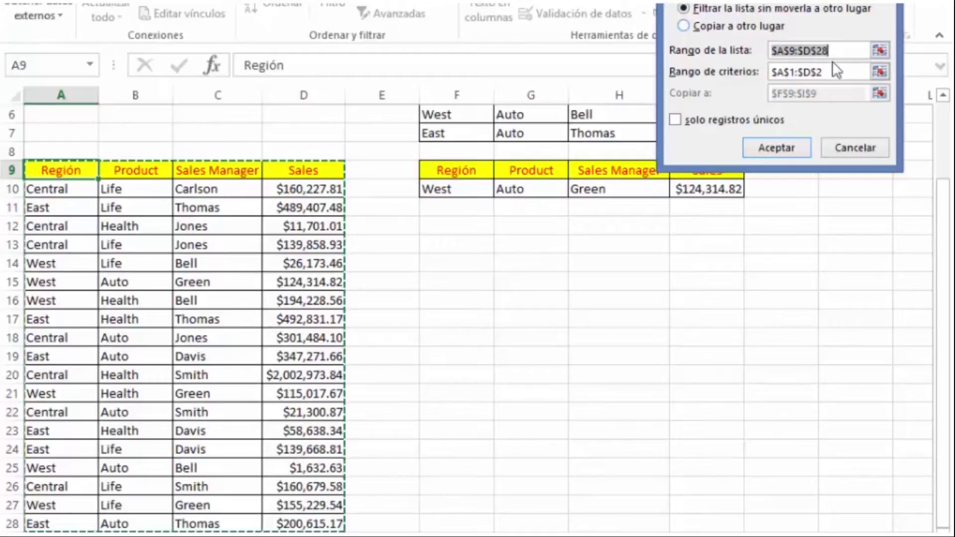
left_click(879, 72)
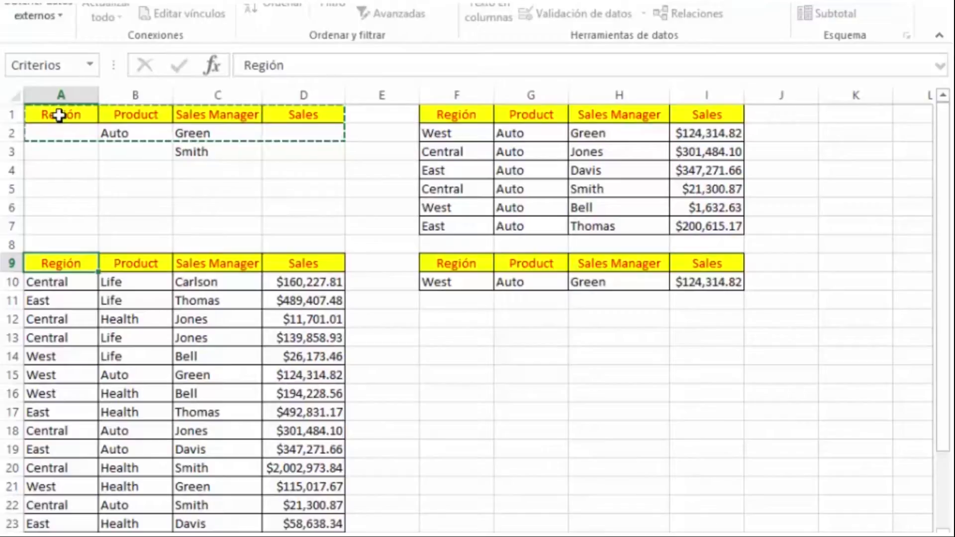
left_click_drag(59, 115, 129, 124)
left_click_drag(206, 134, 297, 146)
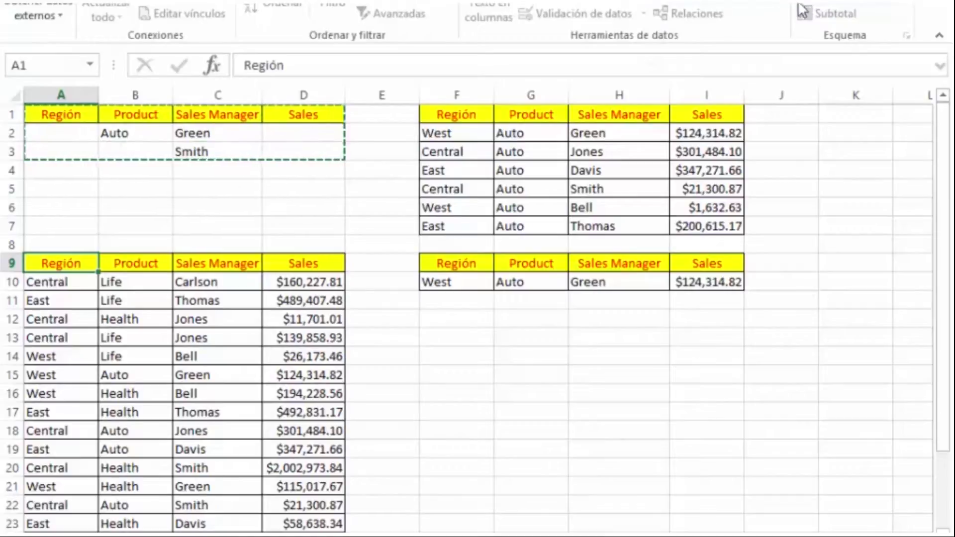
key("Return")
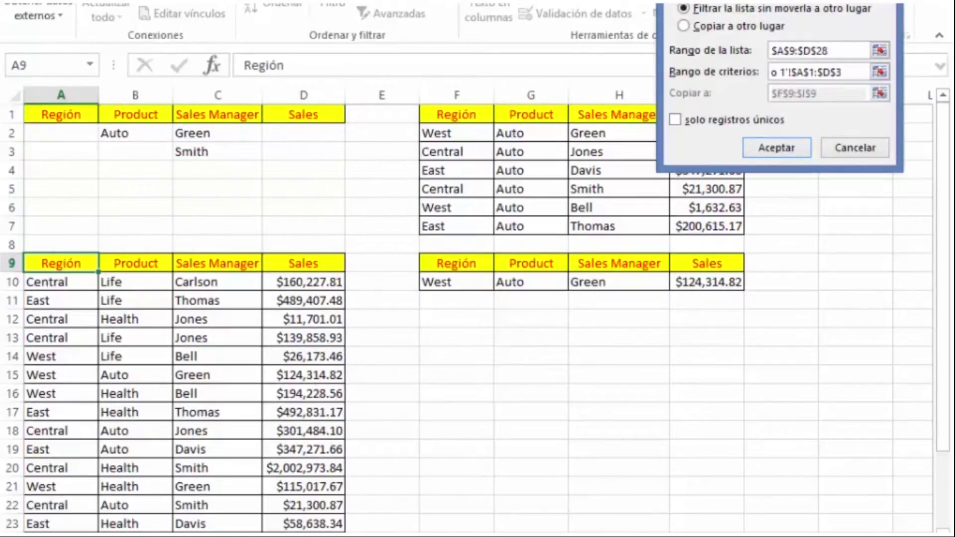
Step: Copy the filtered records to another location starting at F12, and widen column I so the sales amounts fit
left_click(740, 25)
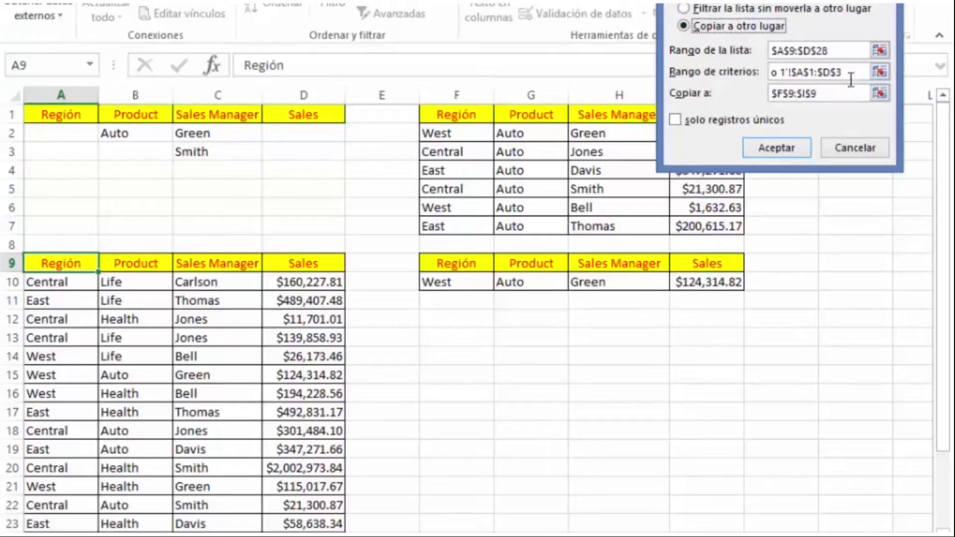
left_click(882, 96)
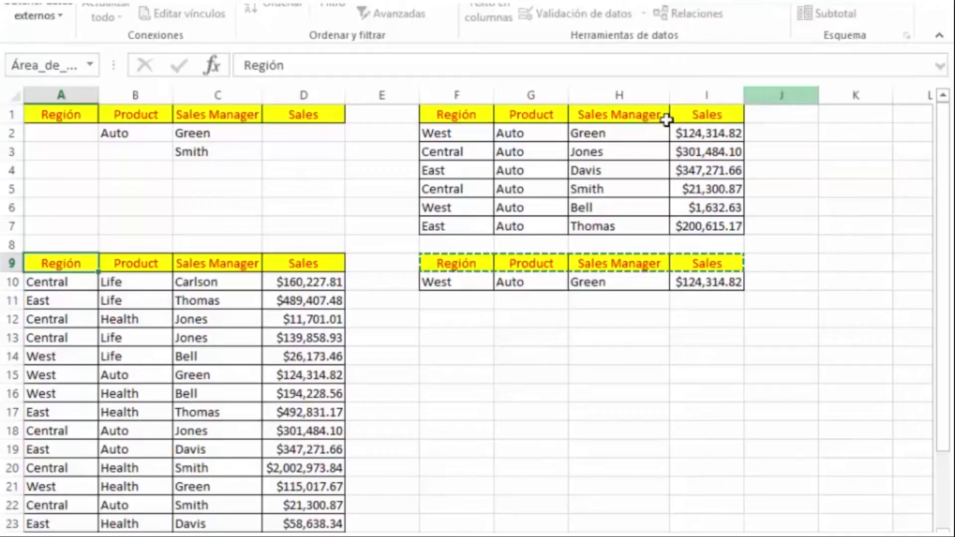
left_click(476, 316)
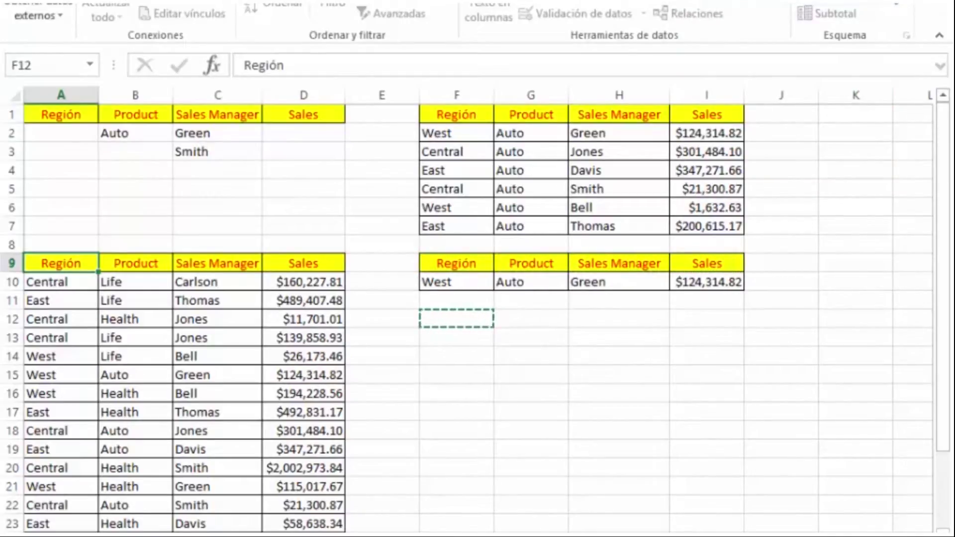
left_click(898, 8)
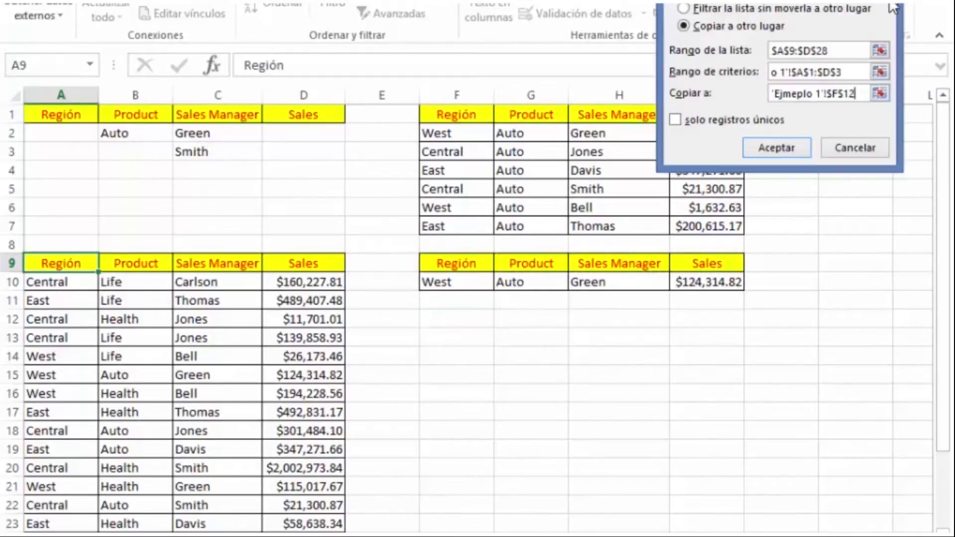
left_click(787, 147)
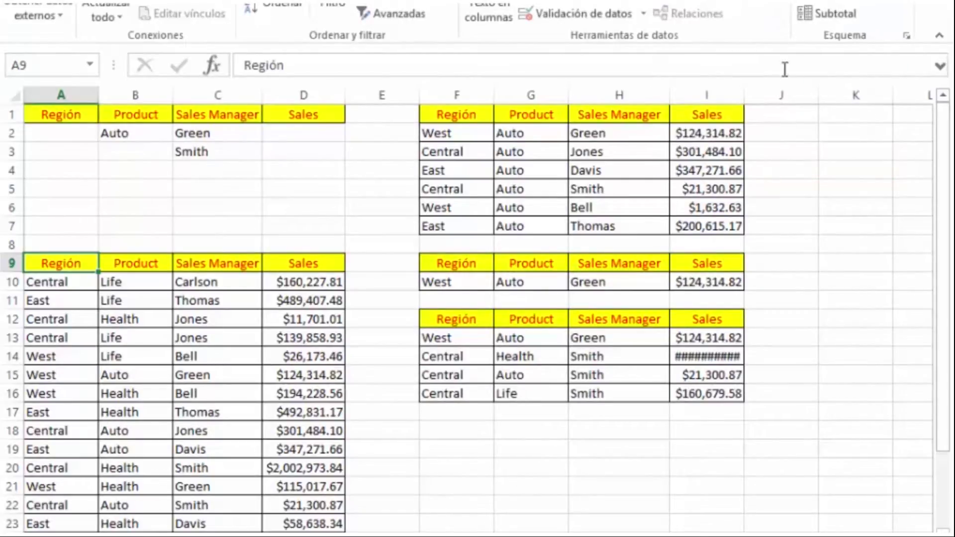
left_click_drag(744, 94, 761, 94)
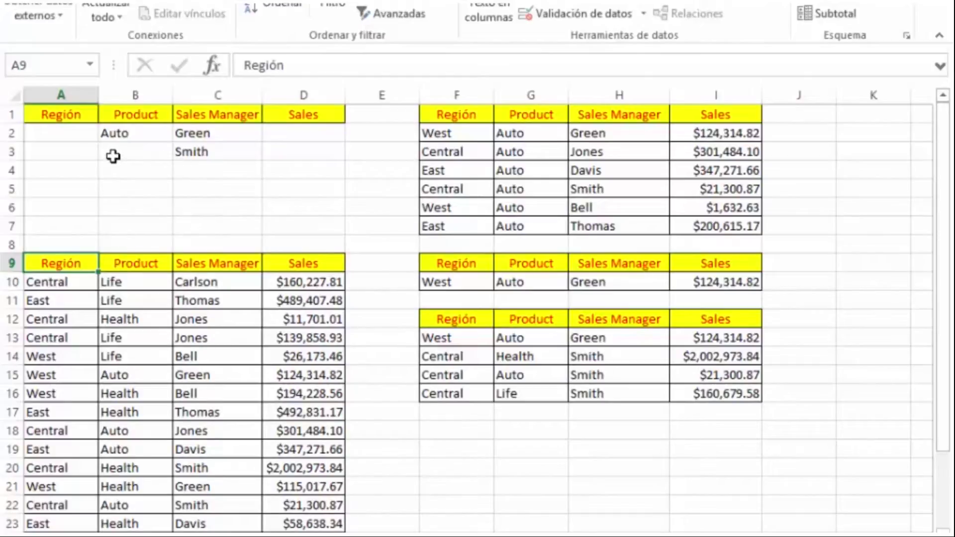
Step: Show the sheet with the Tipo, Vendedor and Ventas table, and review the first advanced filter example in the Word document
left_click(200, 153)
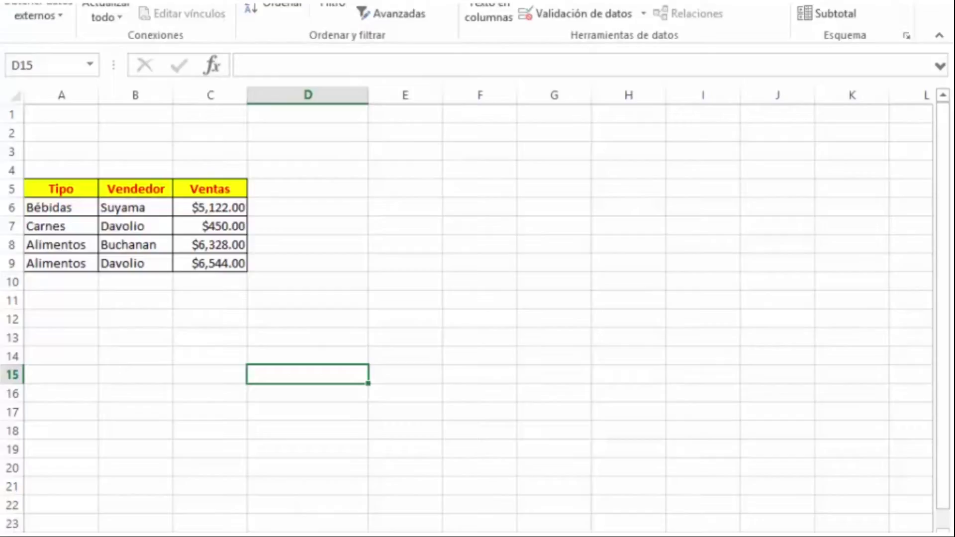
key("alt+Tab")
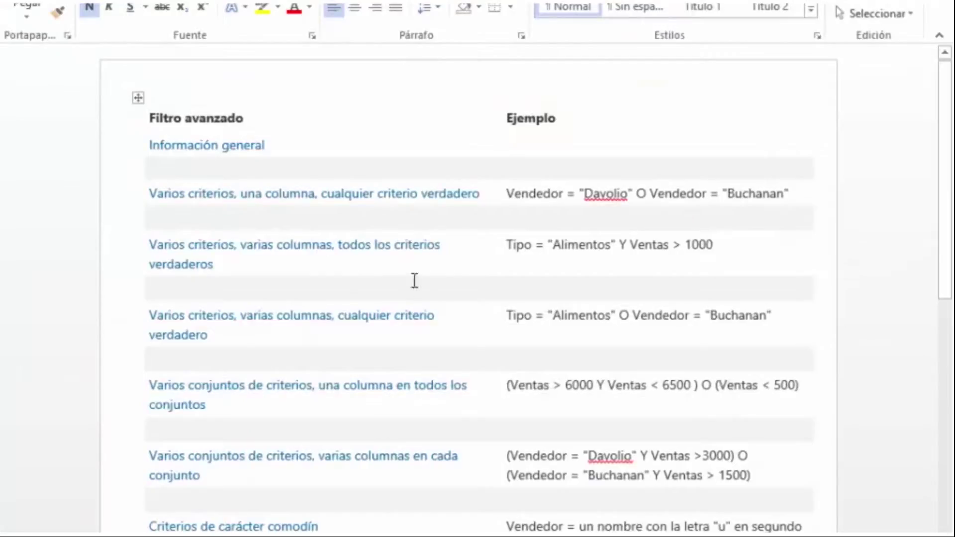
left_click(450, 201)
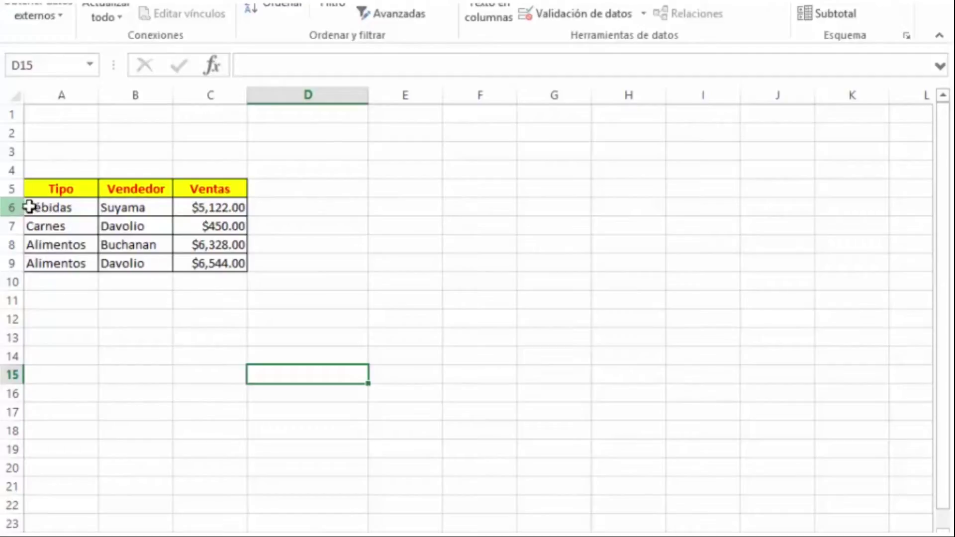
Step: Back in Excel, copy the table headers Tipo, Vendedor and Ventas from A5:C5 to A1 for a criteria range
left_click(39, 189)
left_click_drag(39, 189, 209, 189)
key("ctrl+c")
left_click(62, 113)
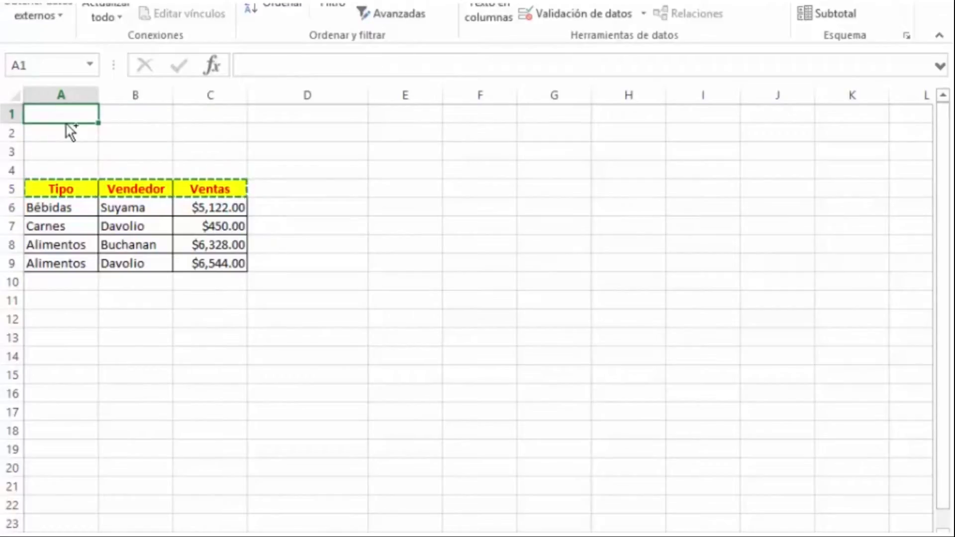
key("ctrl+v")
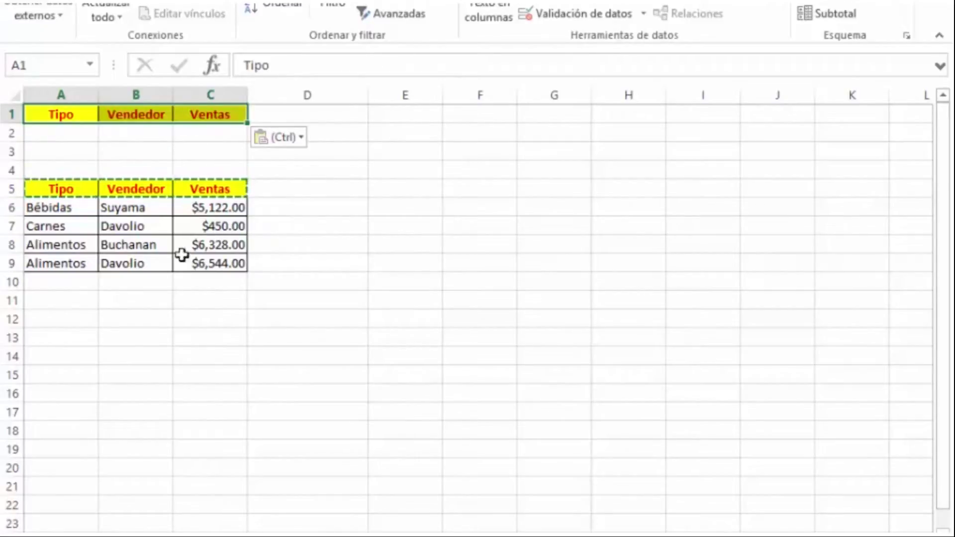
Step: Check the first Vendedor example in Word and enter its first seller's surname in Excel as the criterion in B2
key("alt+Tab")
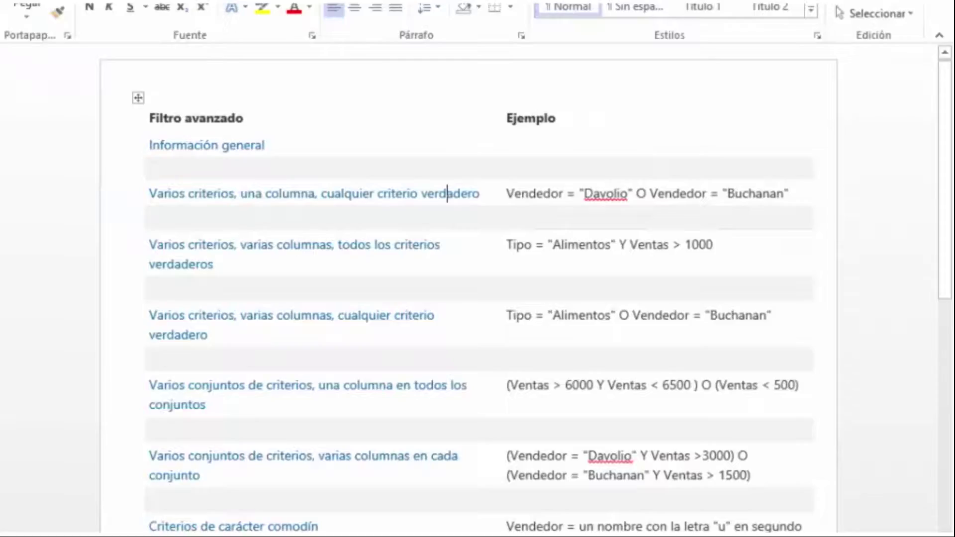
key("alt+Tab")
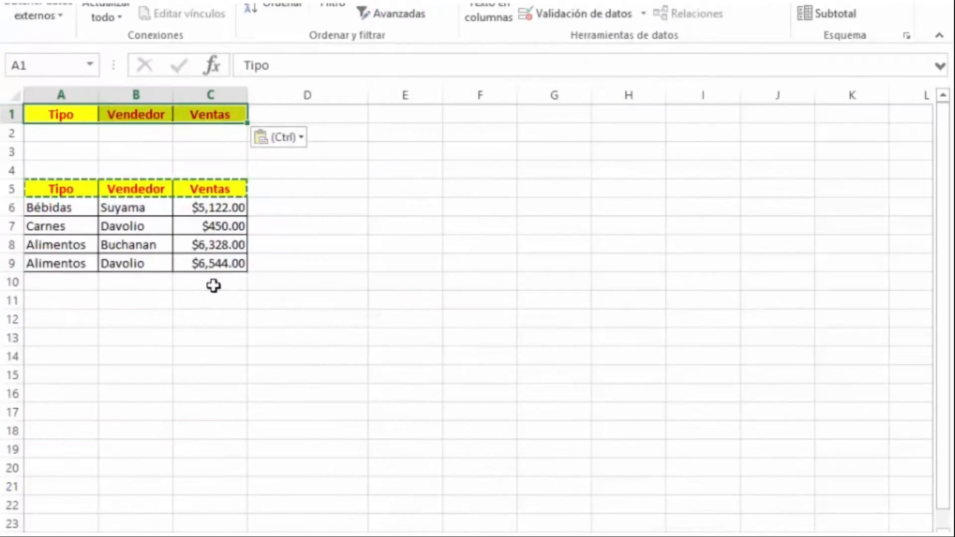
key("Escape")
left_click(134, 133)
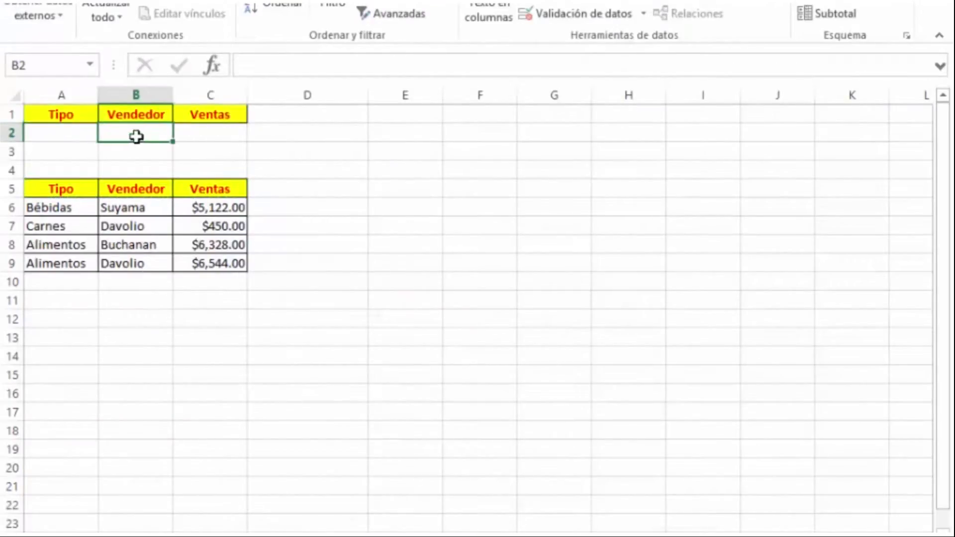
type("Davolio")
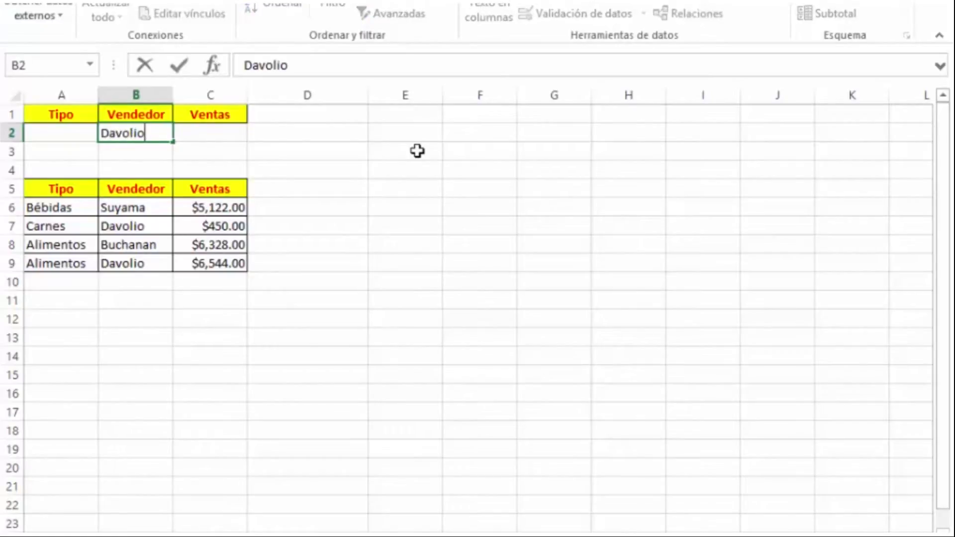
key("Return")
Step: Enter the example's second seller's surname as the alternative Vendedor criterion in B3
type("Buchar")
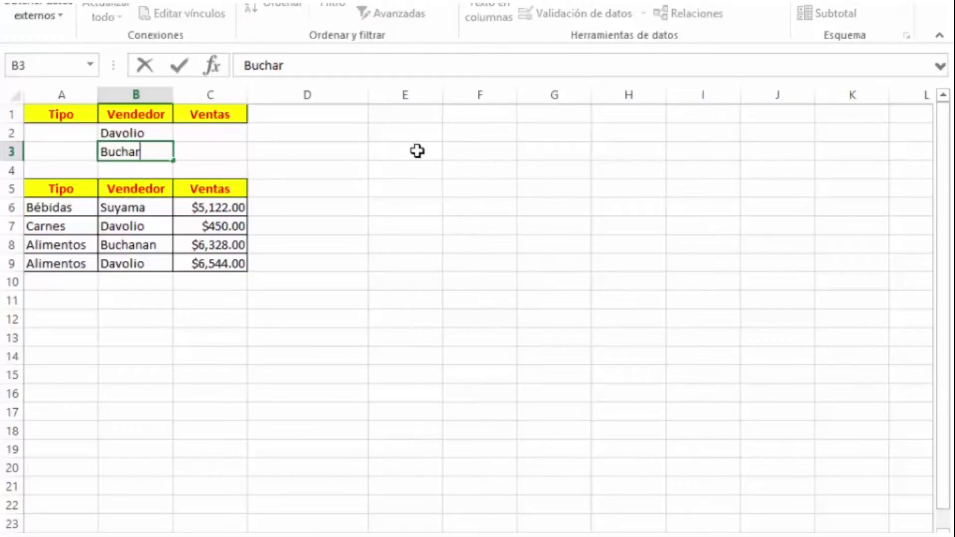
type("na")
key("BackSpace")
type("na")
key("BackSpace")
key("BackSpace")
type("nan")
key("Return")
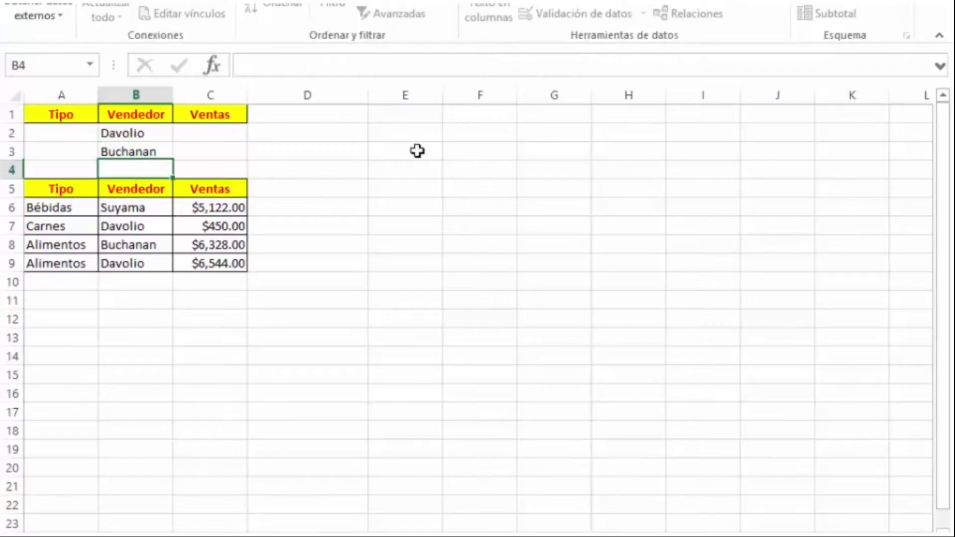
Step: Start an advanced filter on the table A5:C9 and set its criteria range to A1:C3
left_click(42, 196)
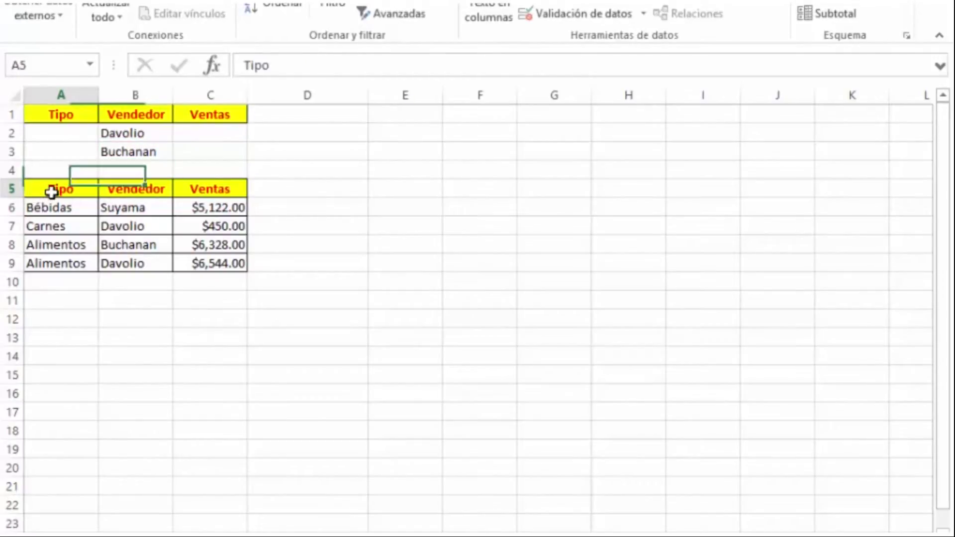
left_click(390, 12)
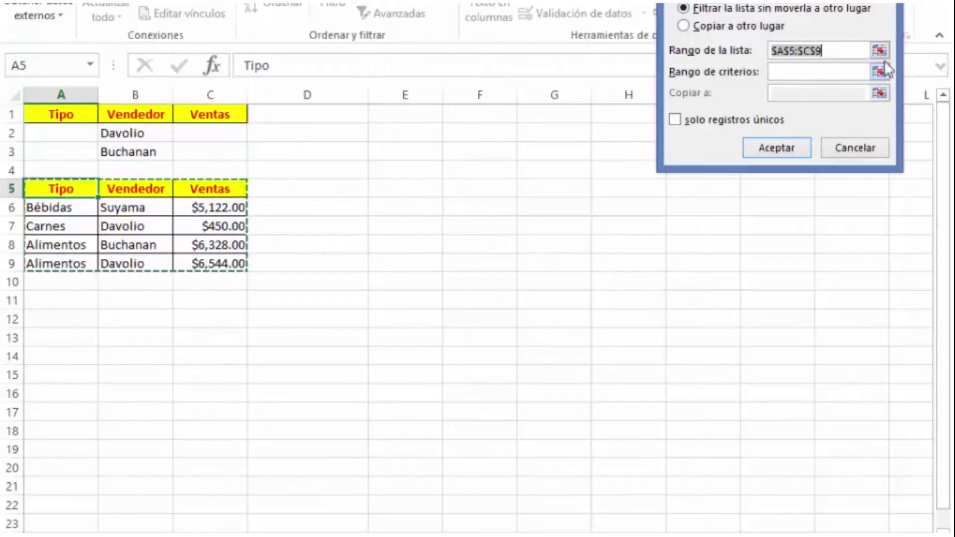
left_click(880, 73)
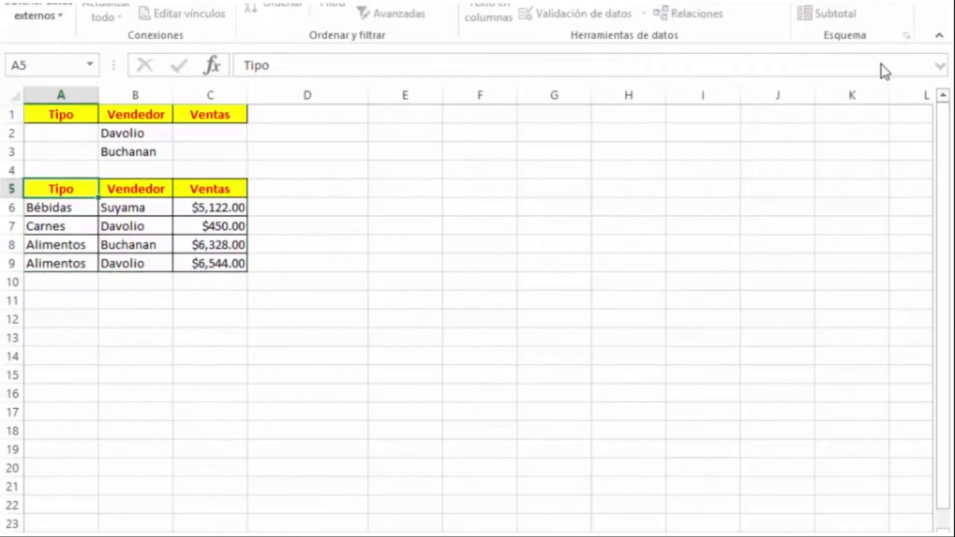
left_click_drag(59, 109, 231, 149)
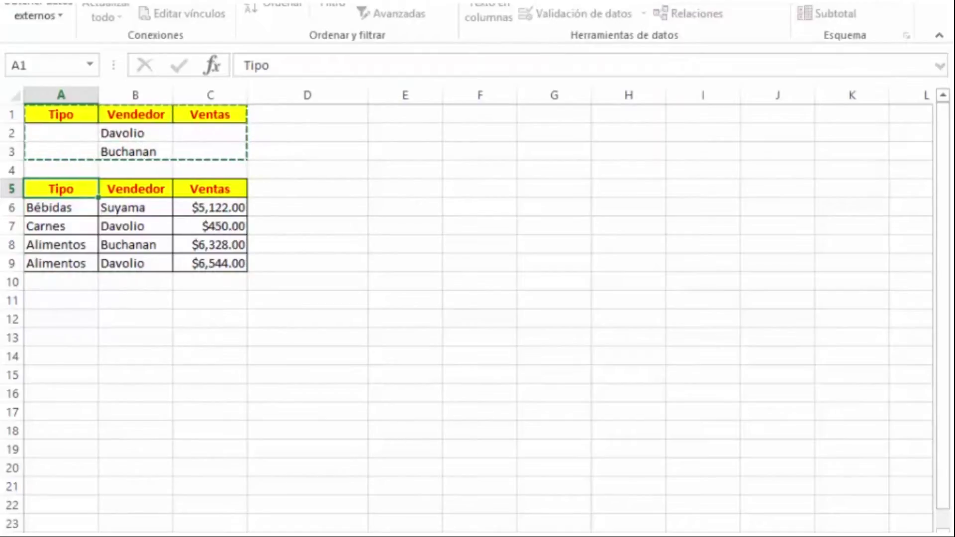
key("Return")
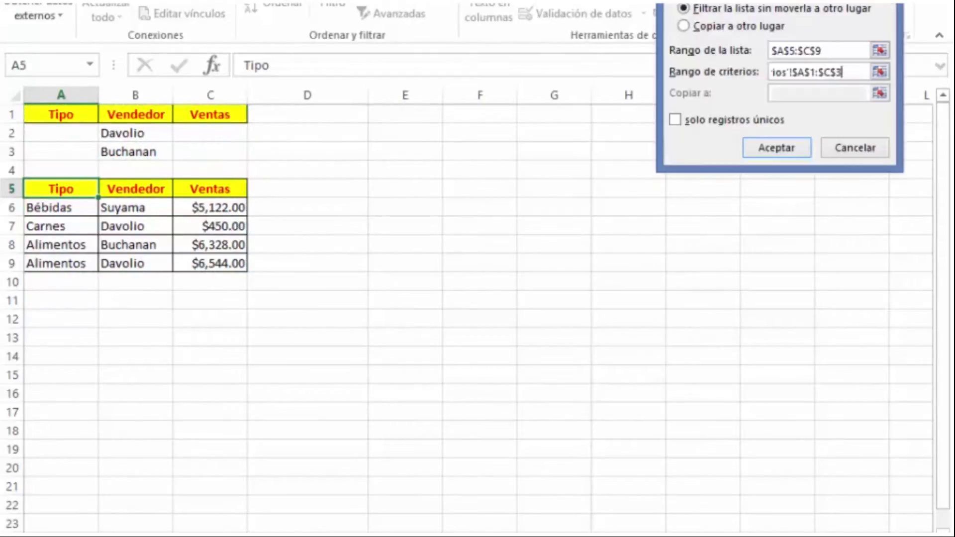
Step: Set the advanced filter to copy the matching records to another location starting at E1, and run it
left_click(697, 27)
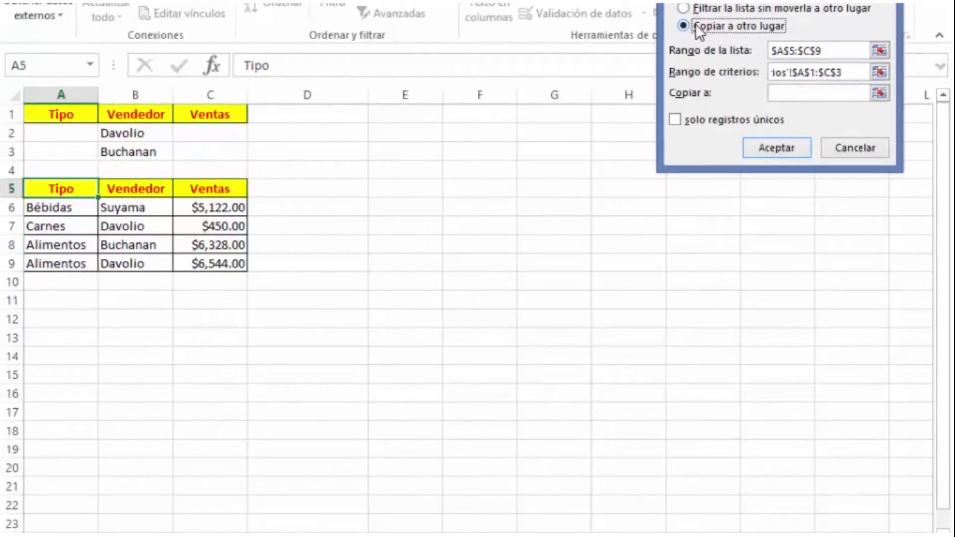
left_click(880, 92)
left_click(389, 115)
left_click(885, 6)
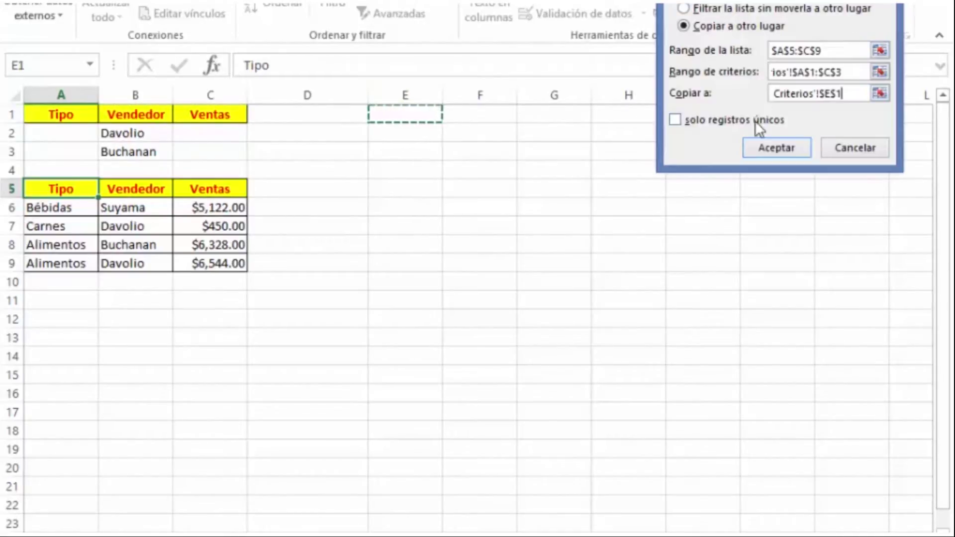
left_click(770, 155)
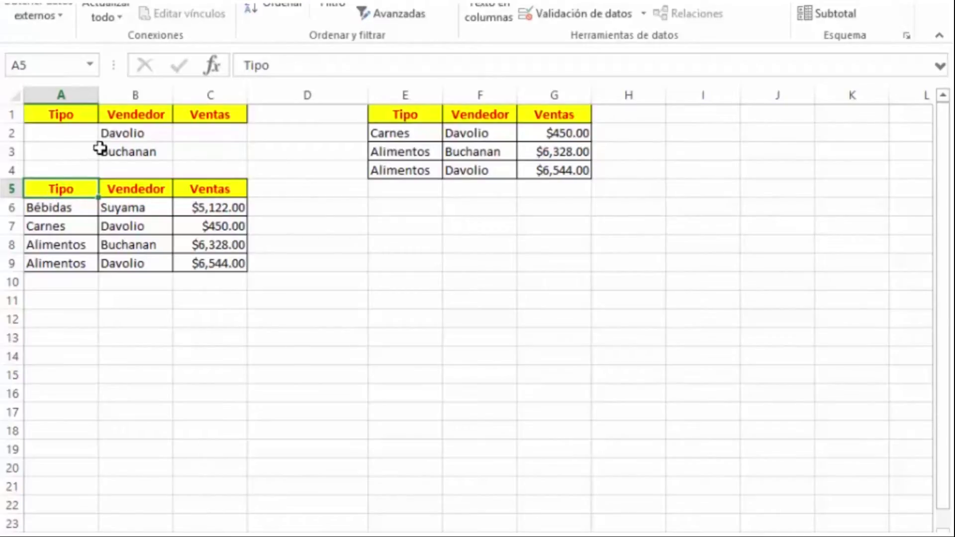
Step: Clear the two Vendedor criteria from B2:B3
left_click_drag(129, 133, 138, 150)
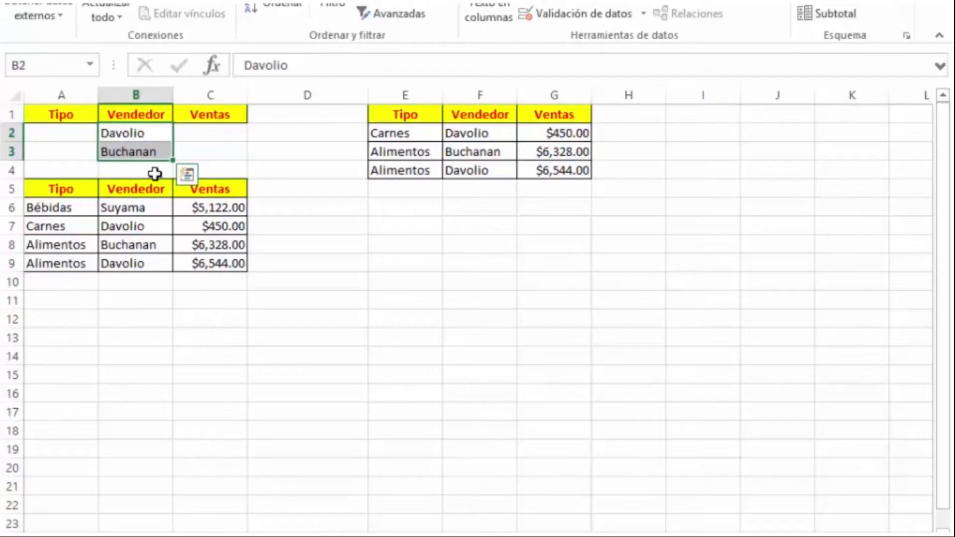
key("Delete")
left_click(180, 230)
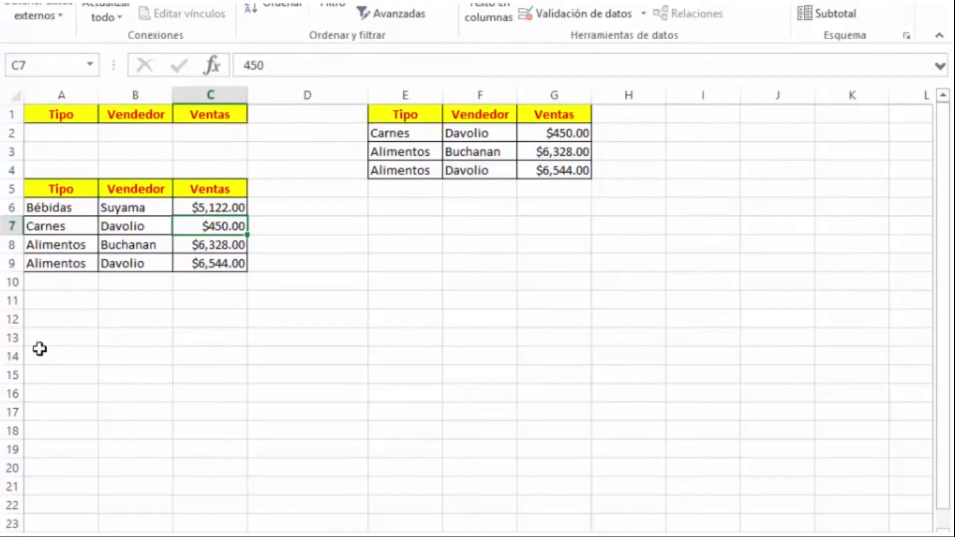
Step: Enter Alimentos as the Tipo criterion in A2 and >1000 as the Ventas criterion in C2
left_click(70, 131)
type("Alimentos")
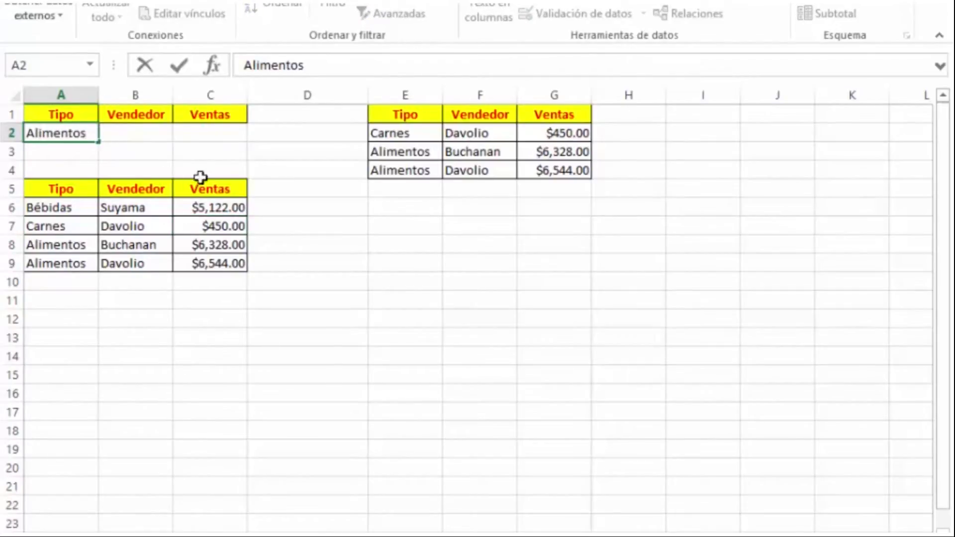
left_click(238, 130)
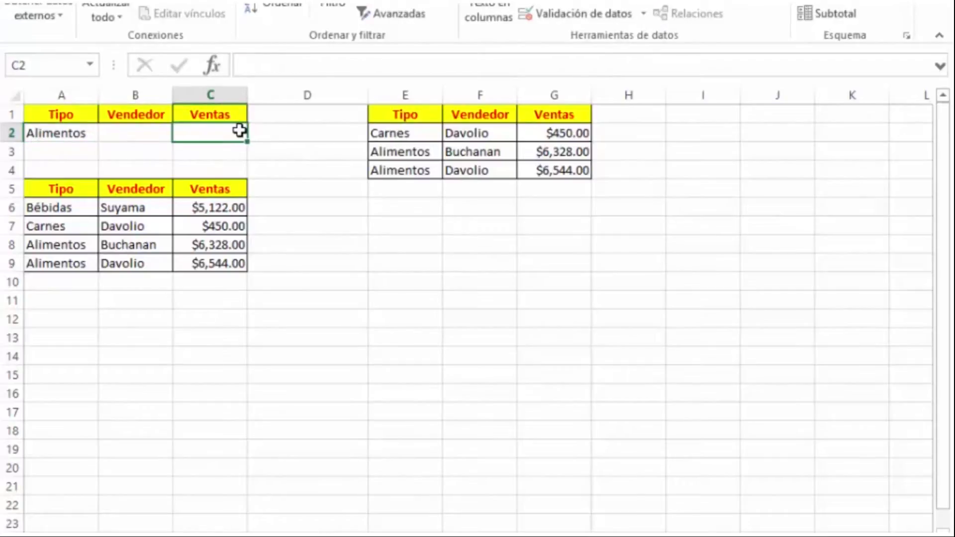
type(">10")
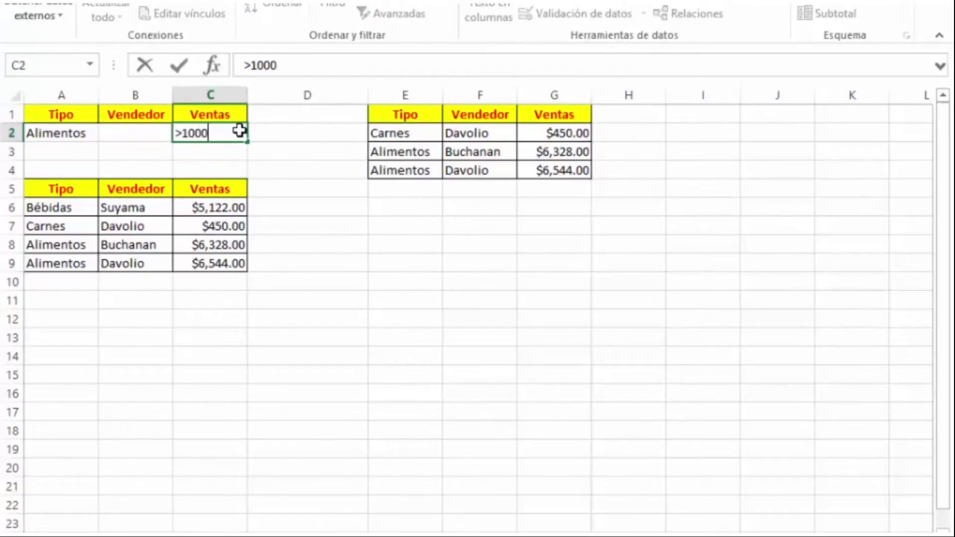
type("00")
left_click(420, 282)
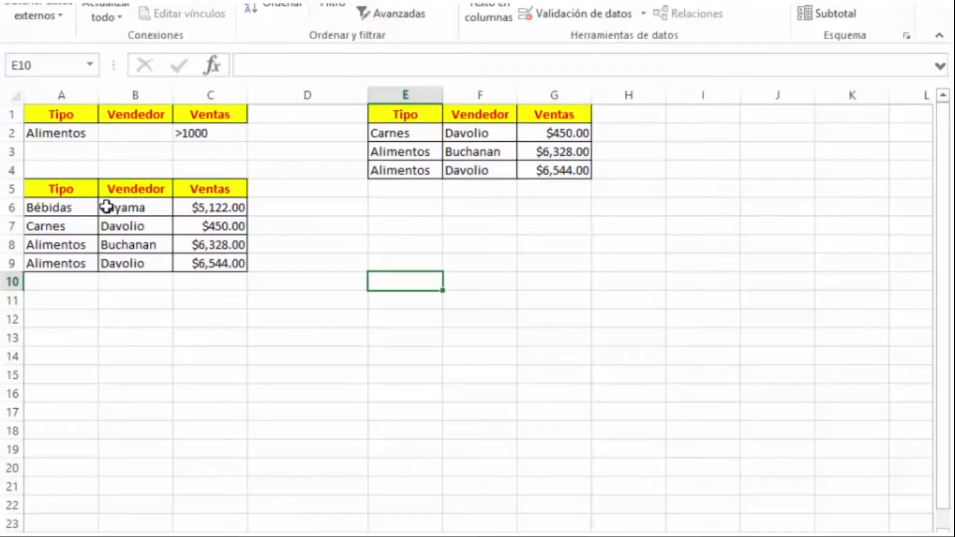
Step: Start another advanced filter on the table A5:C9 and set its criteria range to A1:C2
left_click(63, 189)
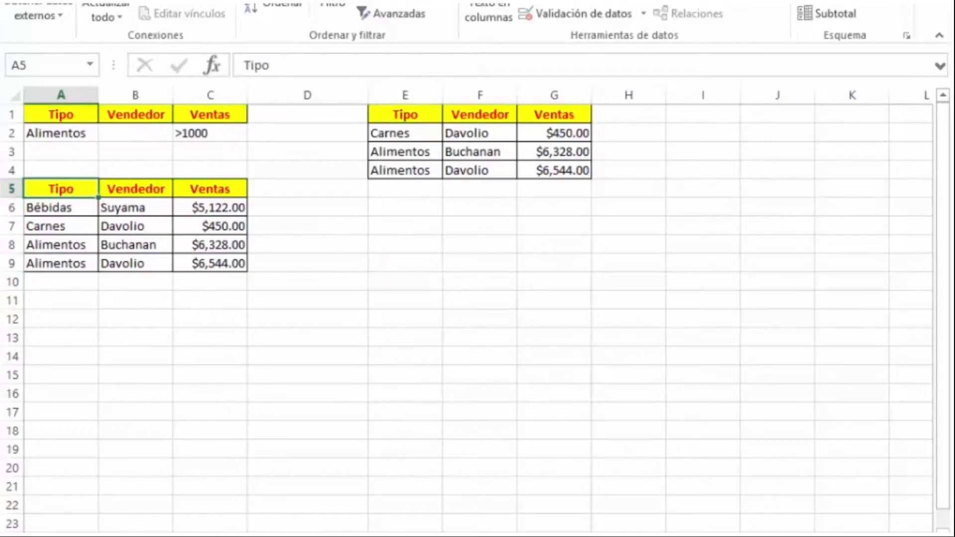
left_click(394, 15)
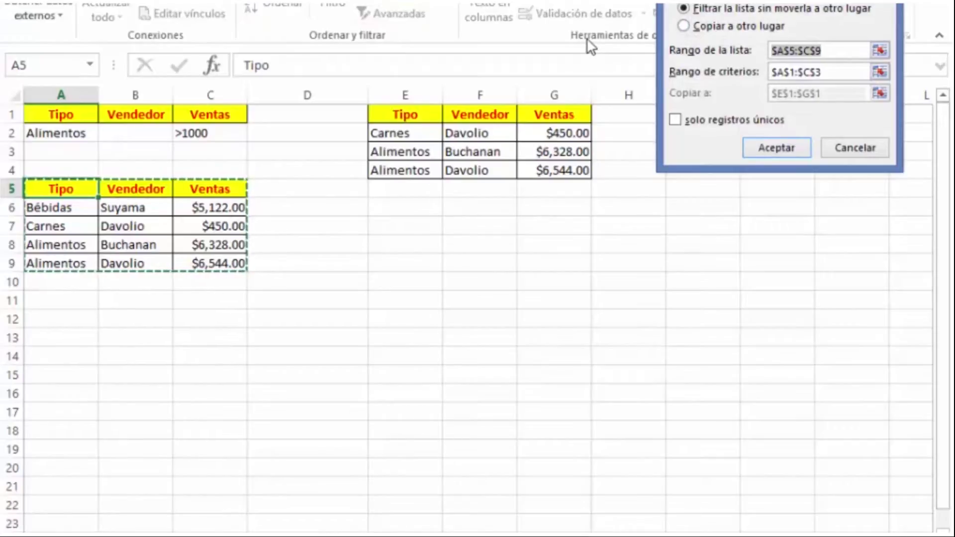
left_click(879, 72)
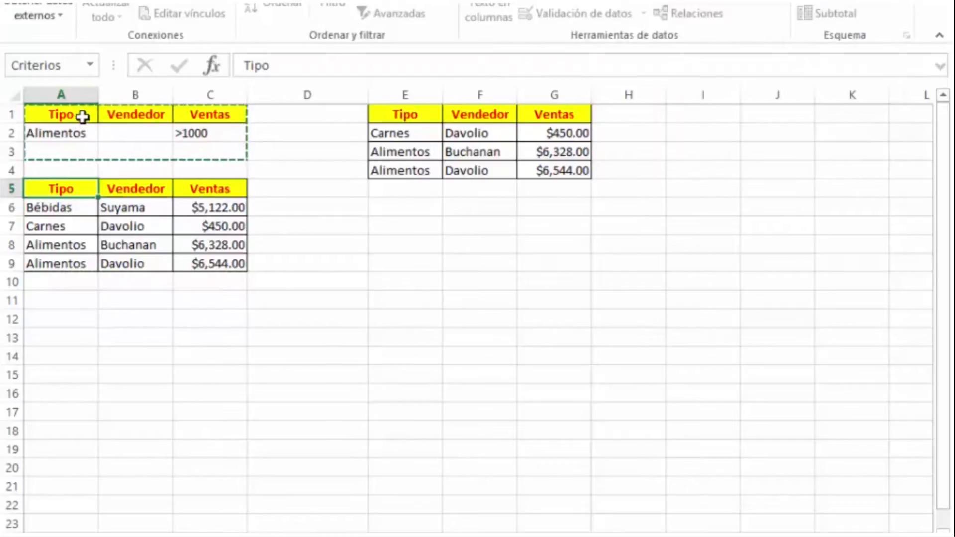
left_click_drag(65, 119, 211, 140)
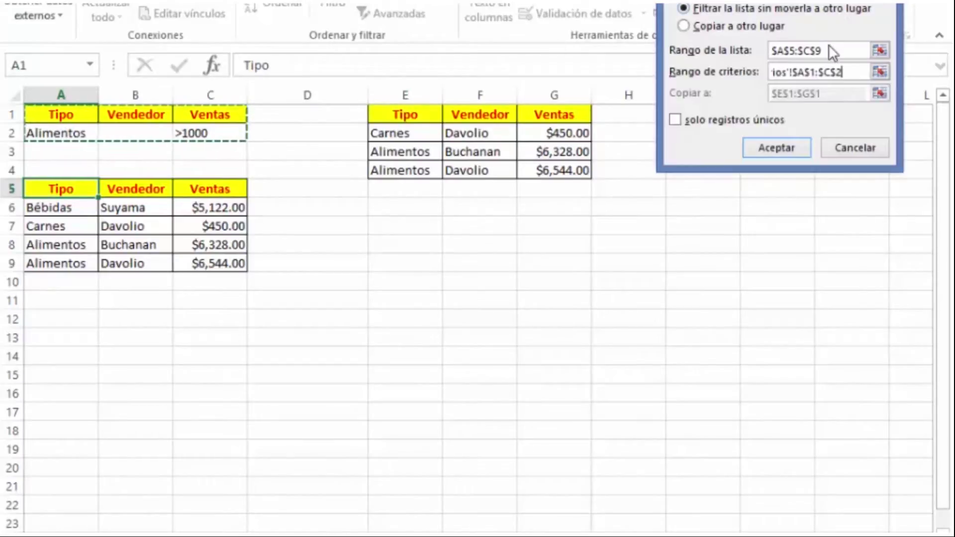
Step: Choose to copy the results to another location, set the destination to E7, and run the advanced filter
left_click(715, 26)
left_click(856, 94)
key("Return")
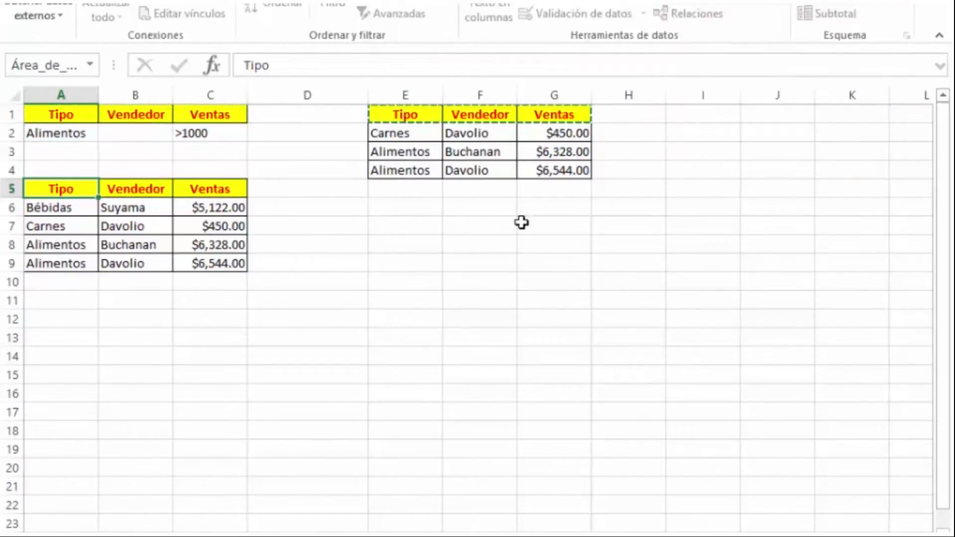
left_click(384, 223)
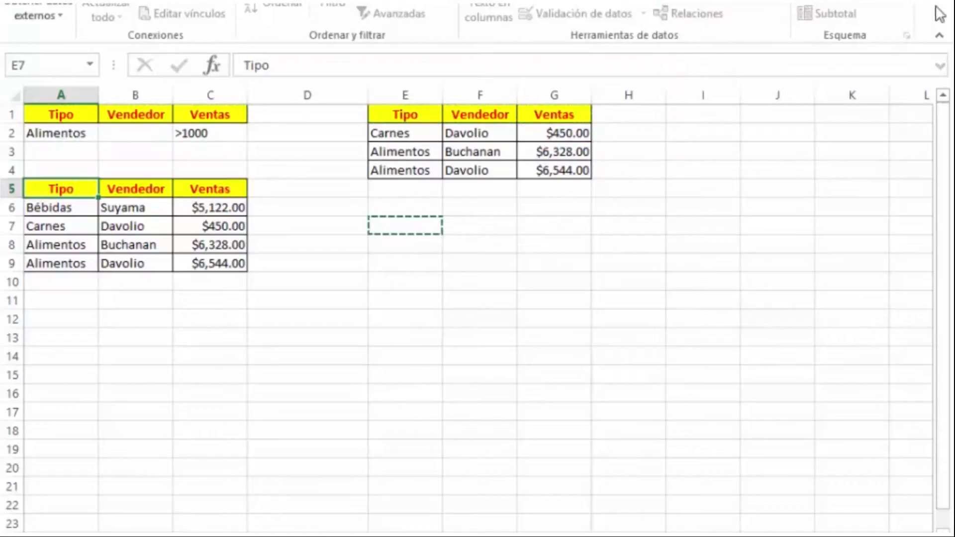
left_click(785, 145)
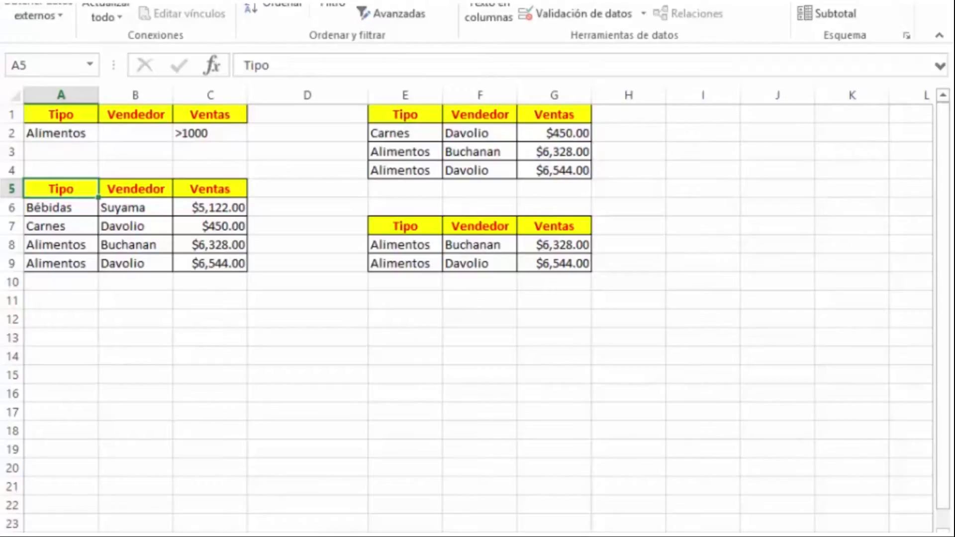
key("alt+Tab")
left_click_drag(57, 188, 189, 191)
key("ctrl+c")
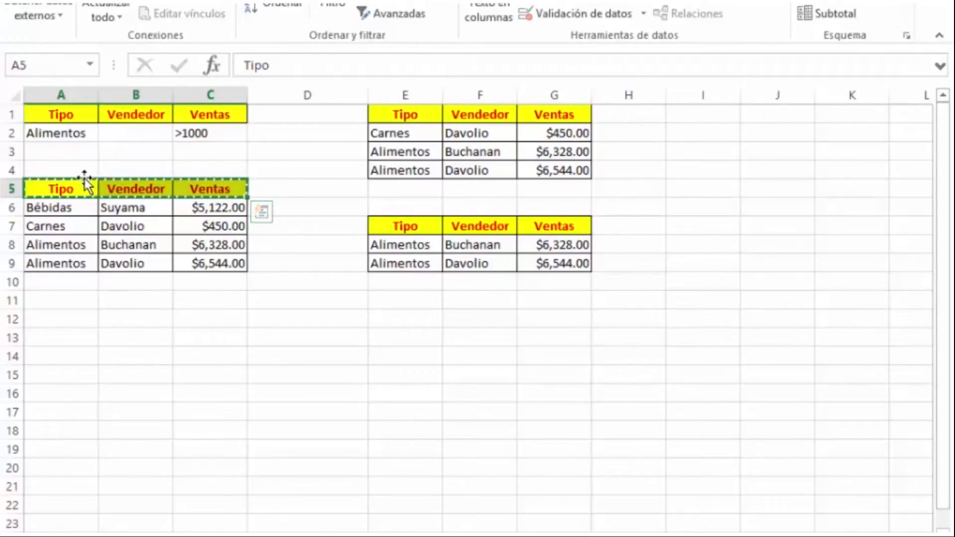
Step: Insert an entire row at row 4, between the criteria range and the data table
left_click(78, 167)
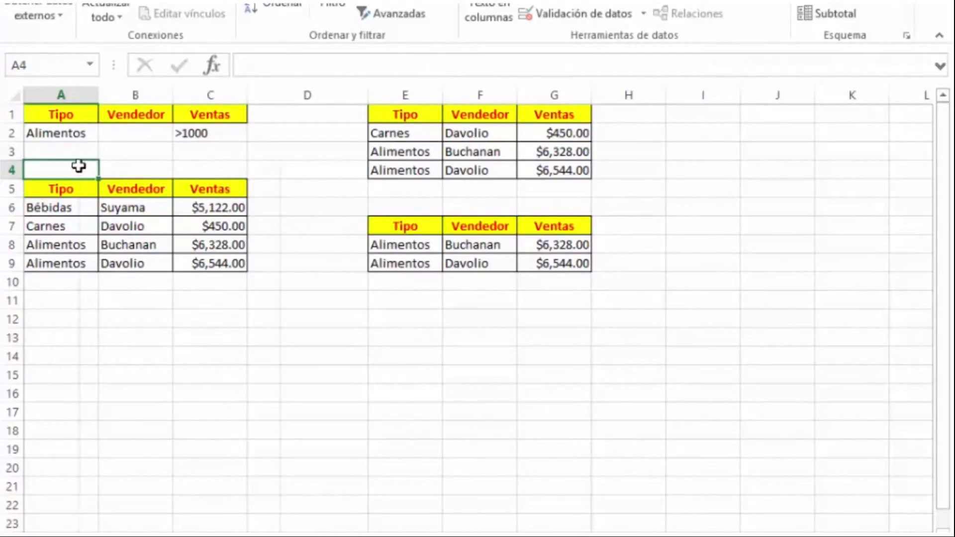
right_click(79, 166)
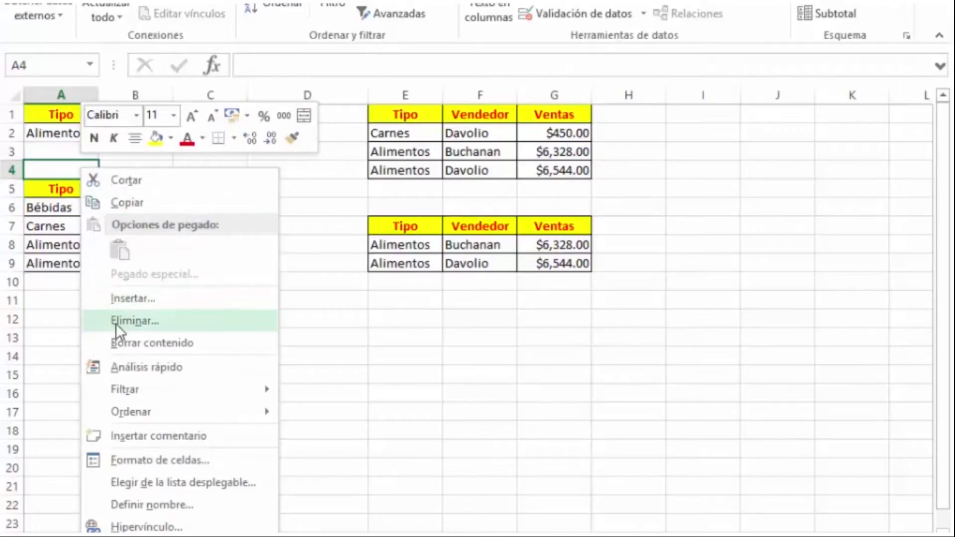
left_click(135, 299)
left_click(145, 297)
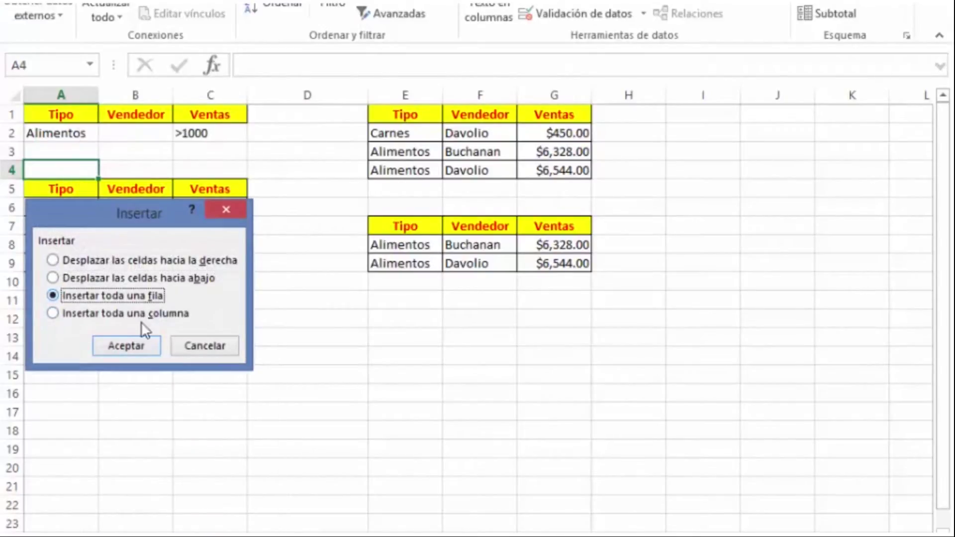
left_click(135, 346)
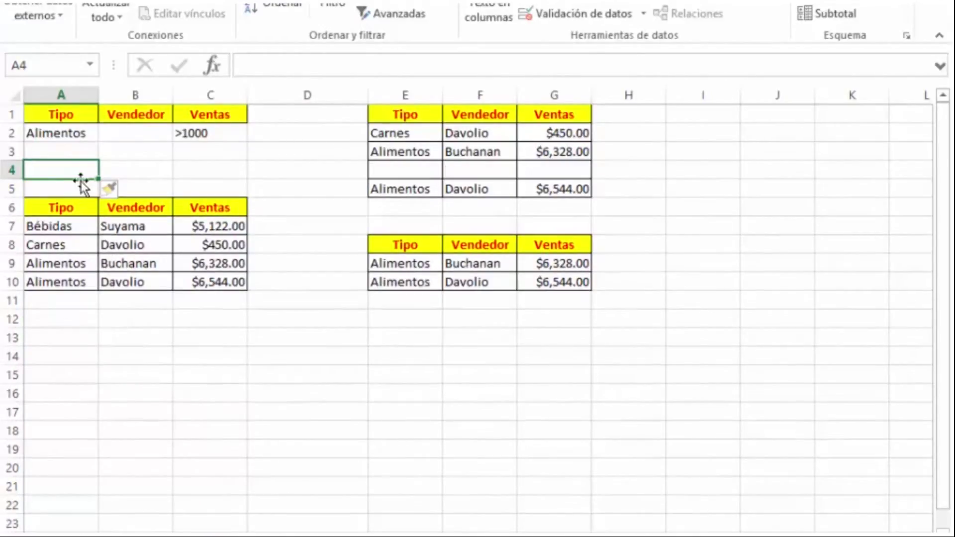
Step: Insert two more entire rows at A4:A5, above the data table
left_click_drag(77, 172, 79, 185)
double_click(83, 186)
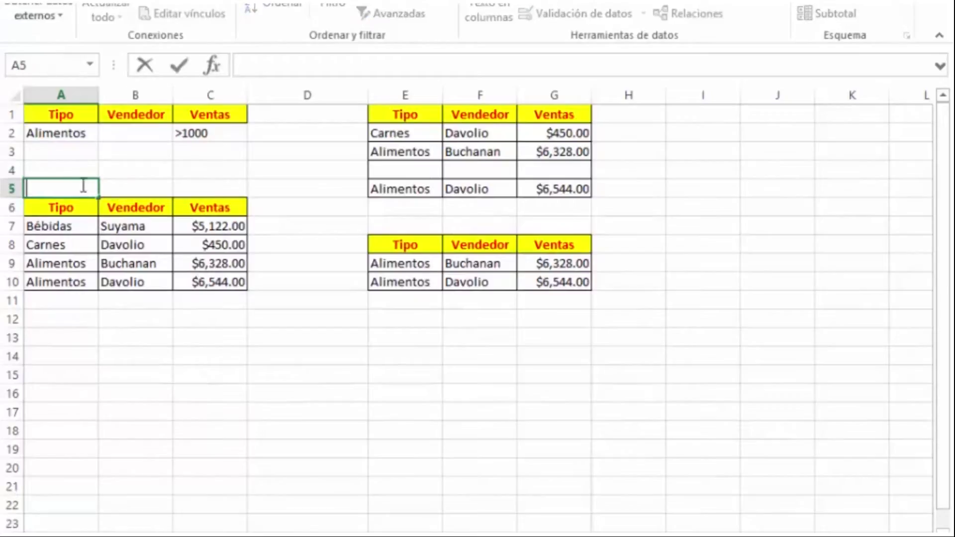
left_click(81, 165)
left_click(100, 168)
left_click(87, 168)
left_click_drag(88, 177, 88, 188)
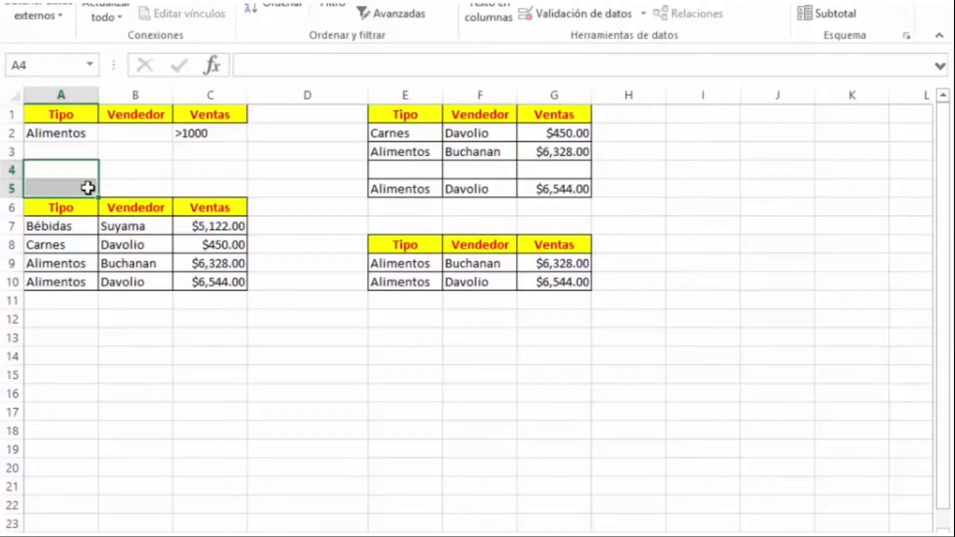
right_click(52, 176)
left_click(110, 300)
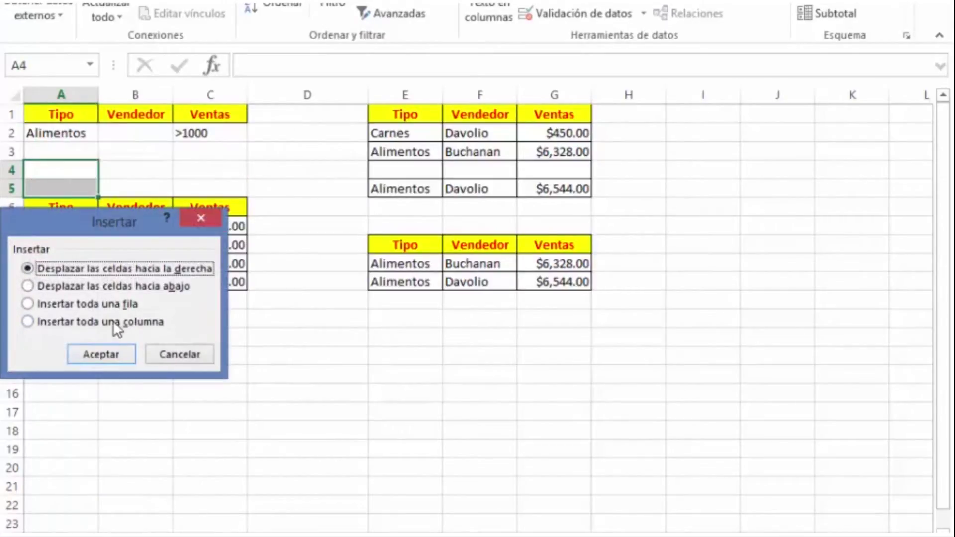
left_click(112, 303)
left_click(111, 355)
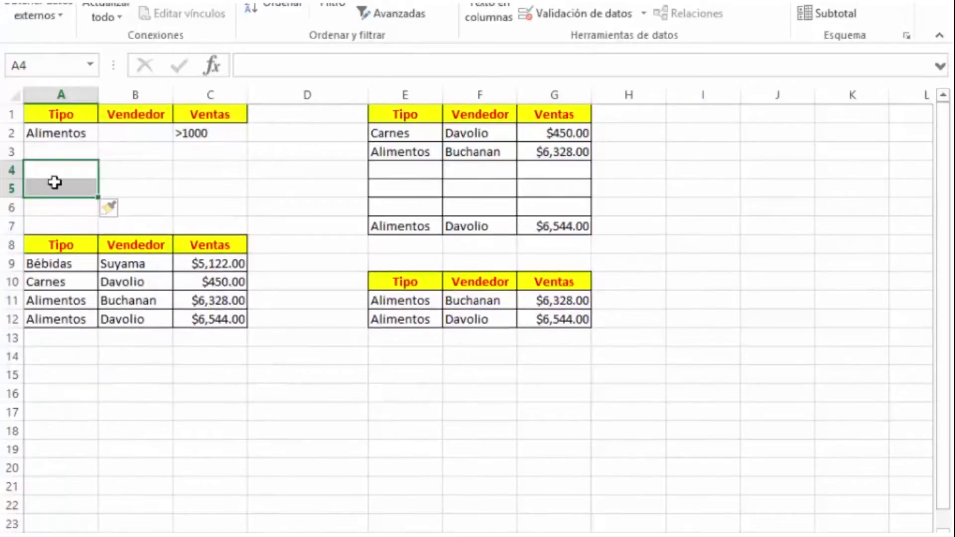
Step: Copy the table headers Tipo, Vendedor and Ventas from A8:C8 to A5 for a second criteria range
left_click(57, 193)
left_click_drag(53, 248, 213, 249)
key("ctrl+c")
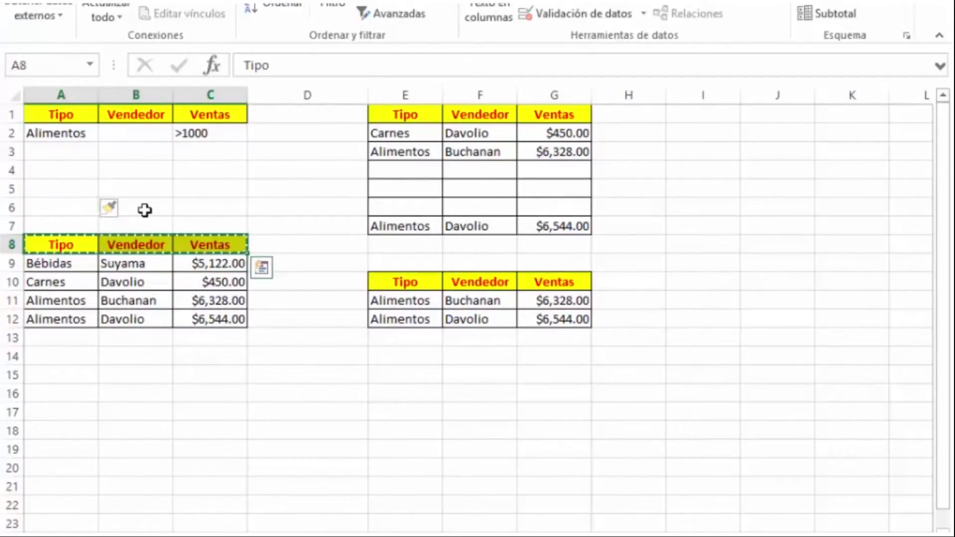
left_click(45, 186)
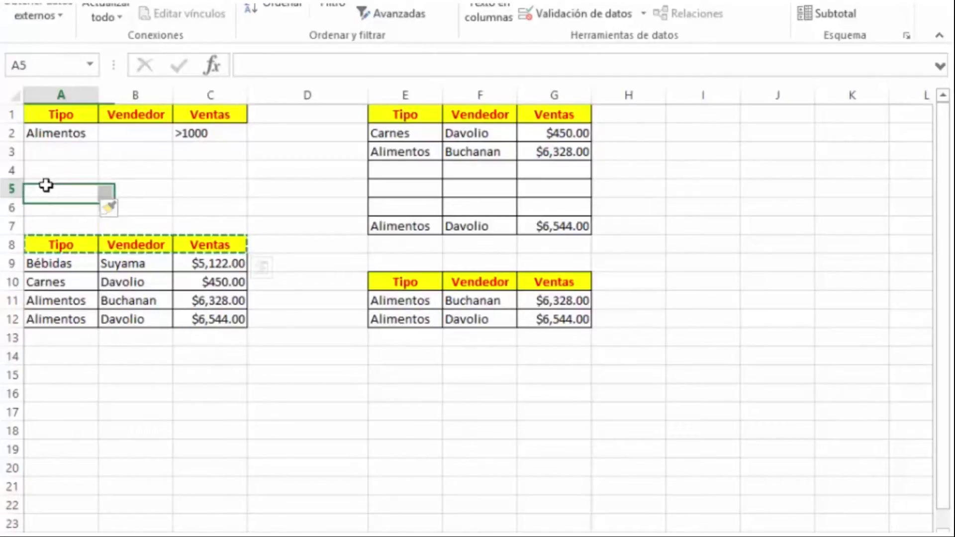
key("ctrl+v")
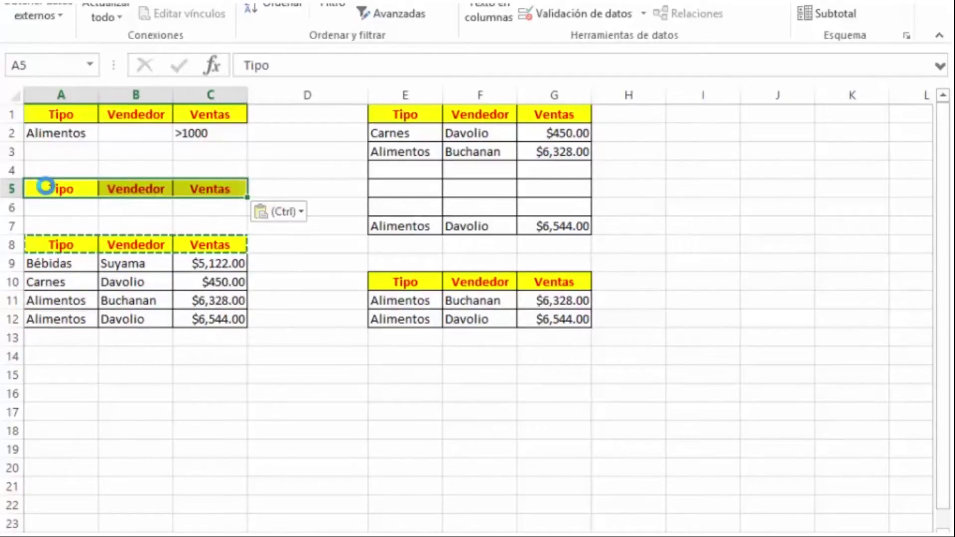
left_click(52, 204)
key("Escape")
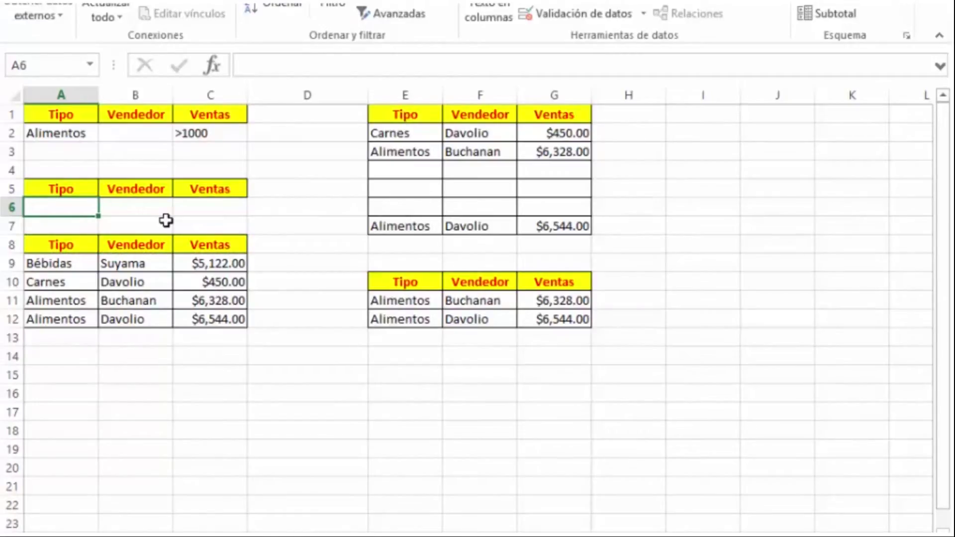
Step: Insert an entire row at row 7, between the second criteria headers and the data table
left_click(73, 224)
right_click(74, 223)
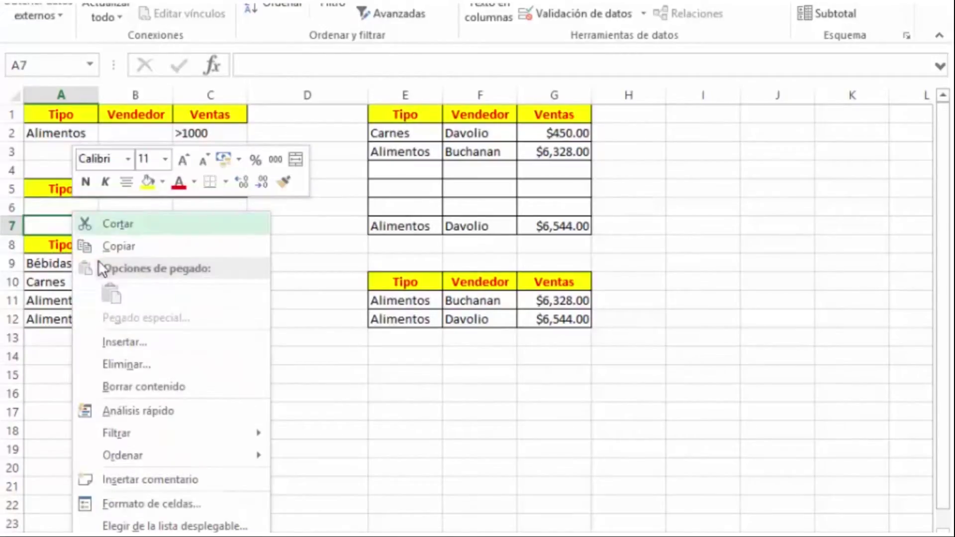
left_click(104, 342)
left_click(127, 344)
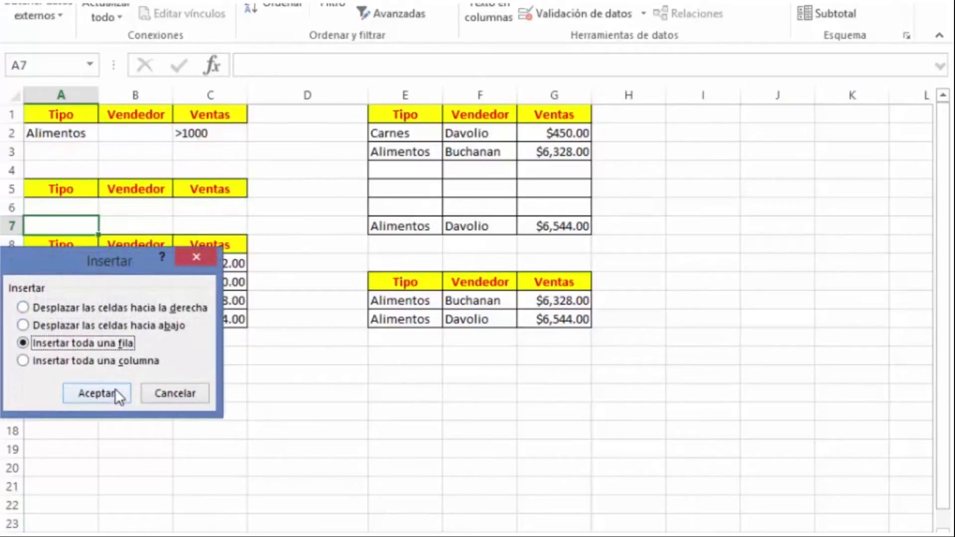
left_click(116, 392)
Step: Enter Alimentos under Tipo in A6 and the seller's name from B12 under Vendedor in B7 as either-or criteria
left_click(75, 204)
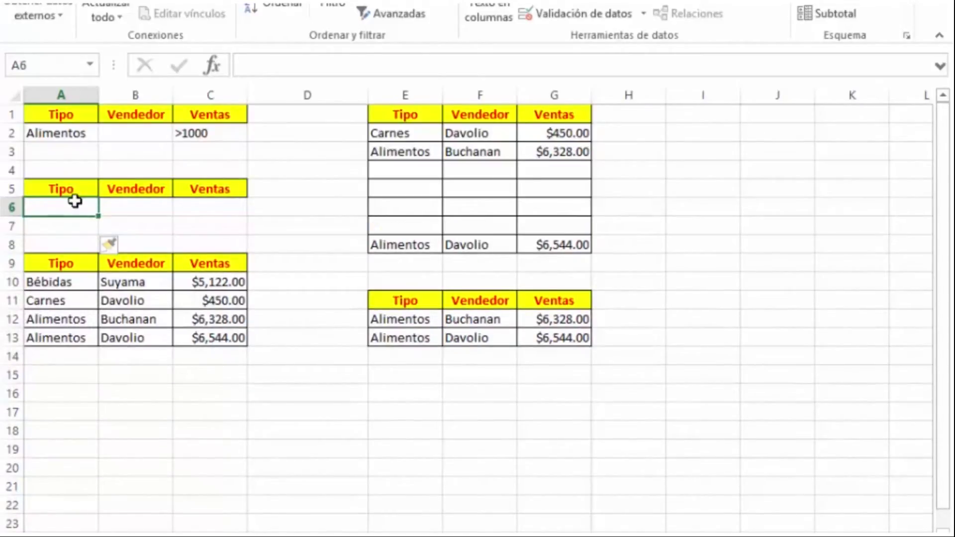
type("Alimentos")
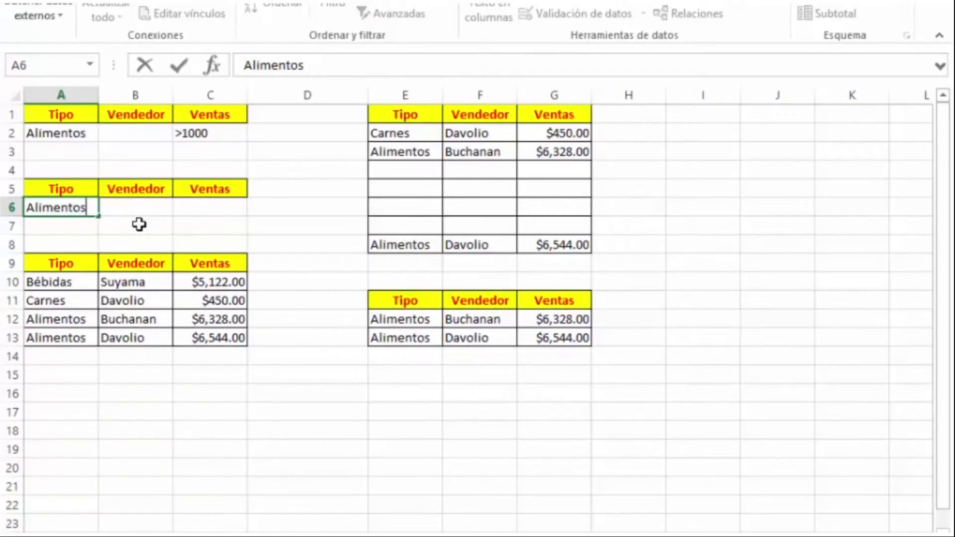
left_click(139, 225)
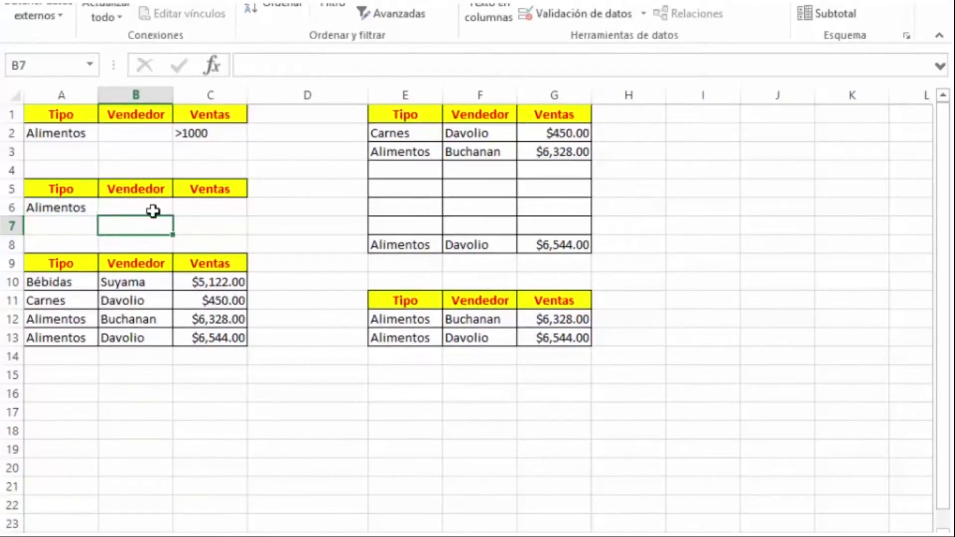
type("Bucha")
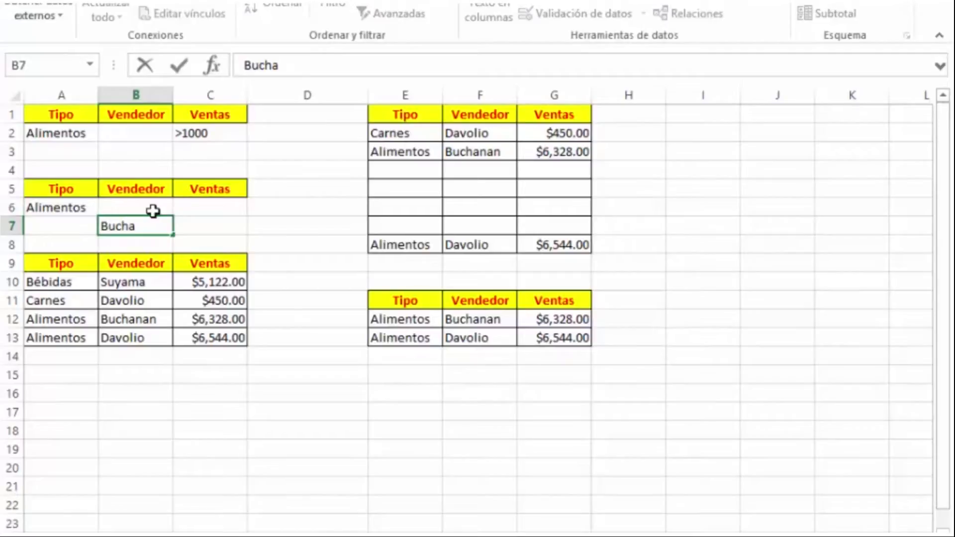
type("nan")
key("Return")
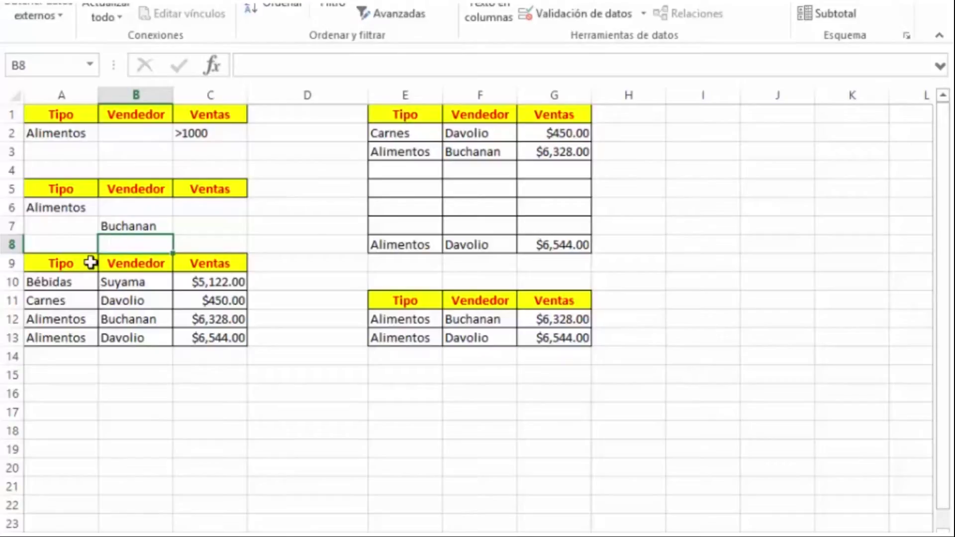
Step: Start an advanced filter on the data table A9:C13 and set the criteria range to A5:C7
left_click(75, 264)
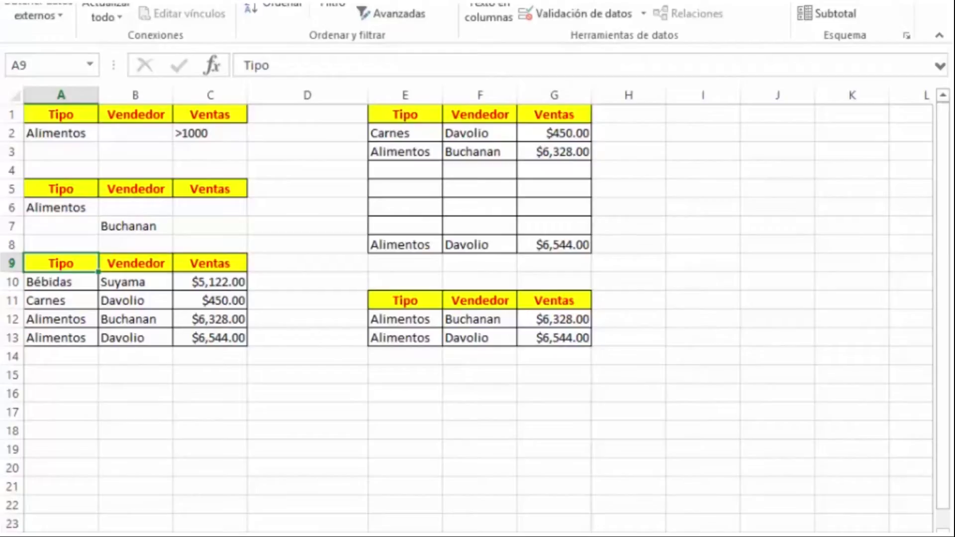
left_click(393, 13)
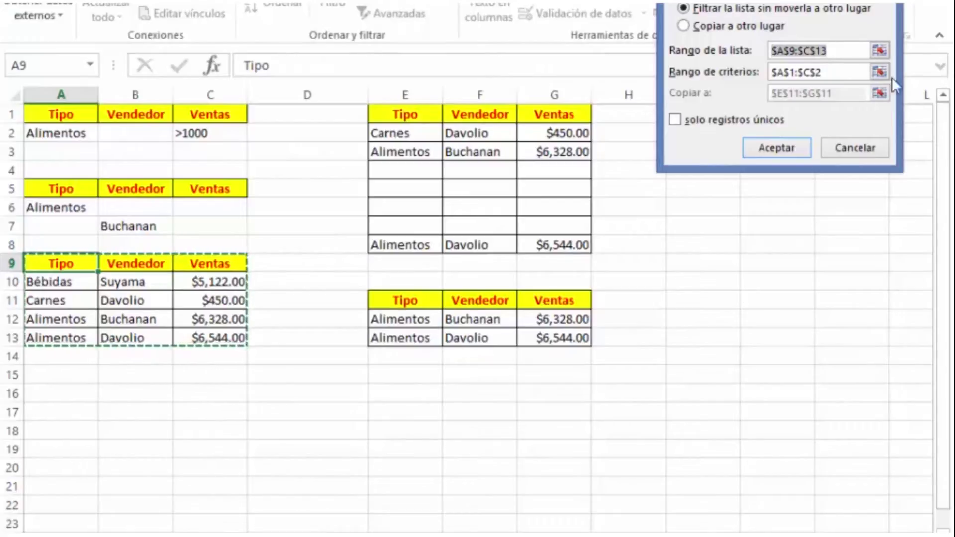
key("Escape")
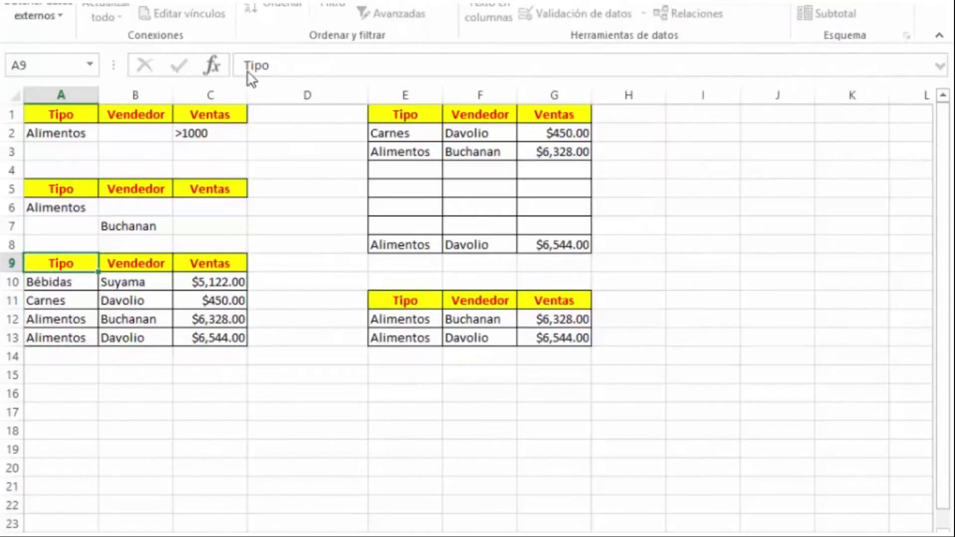
left_click_drag(48, 188, 201, 223)
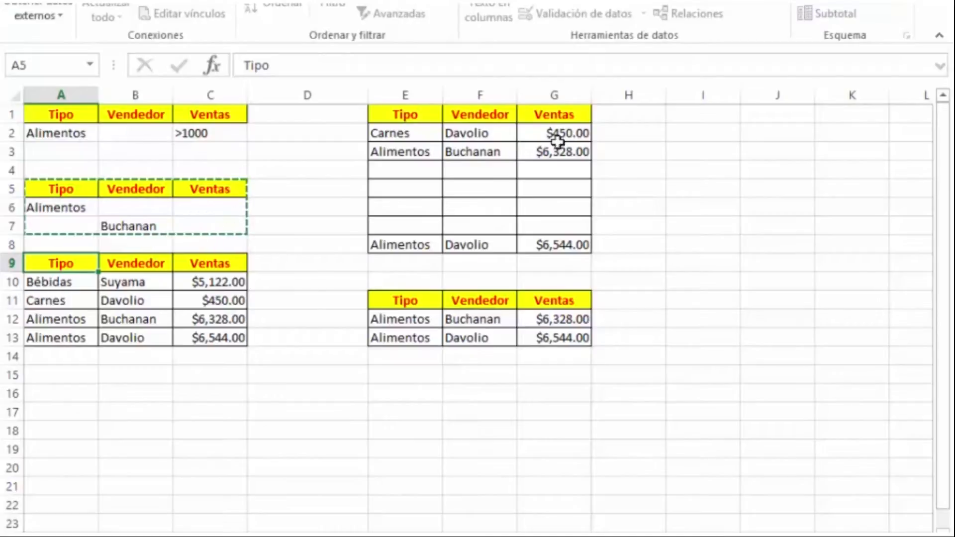
left_click(906, 7)
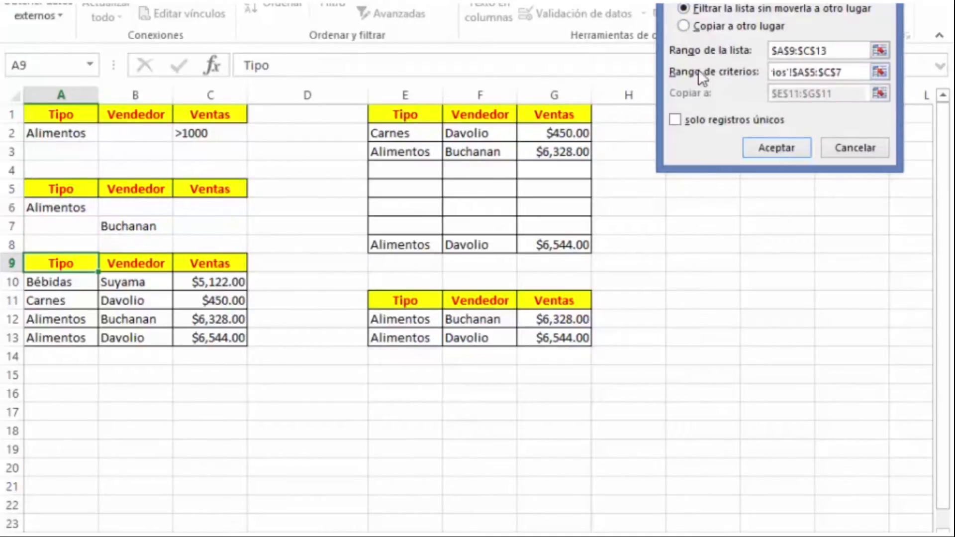
Step: Choose to copy the filter results to another location, set the destination to E15, and run the filter
left_click(689, 26)
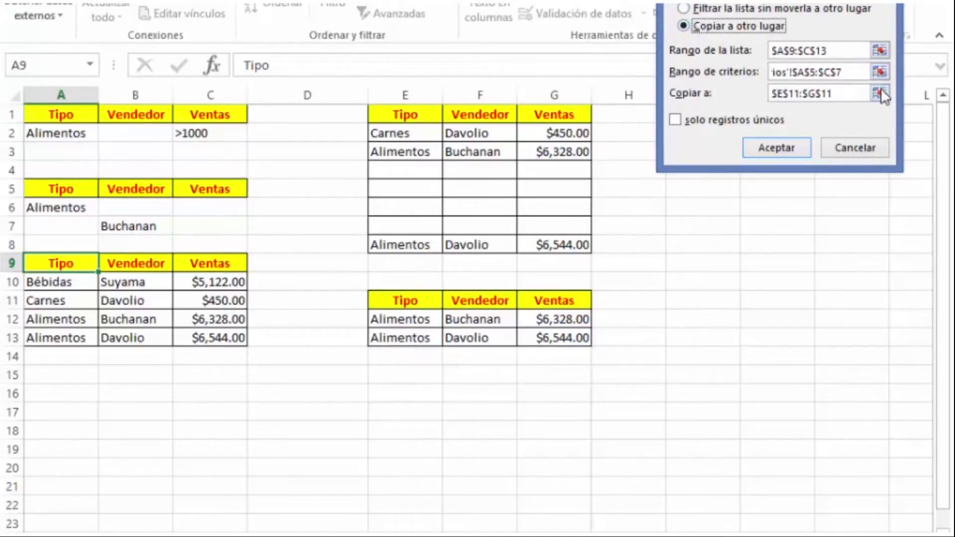
key("Return")
left_click(407, 377)
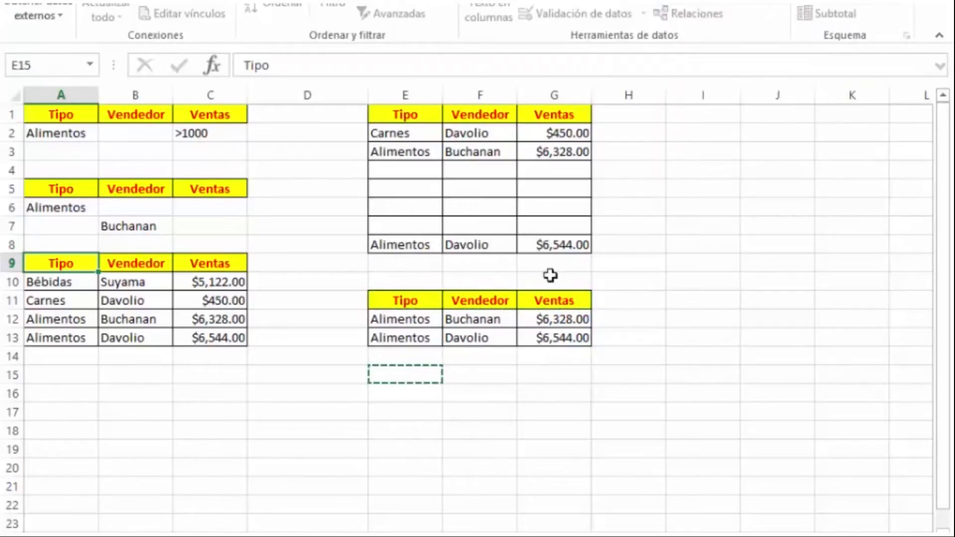
key("Return")
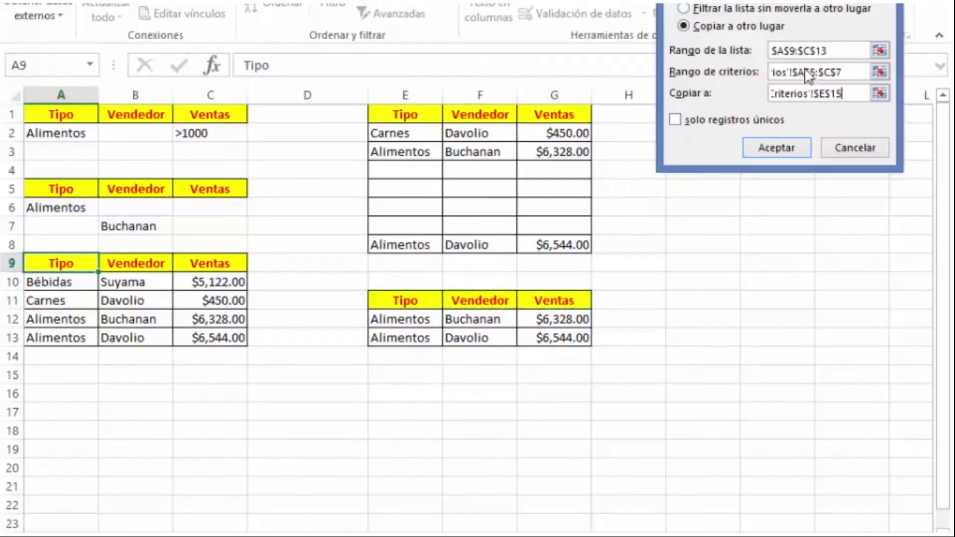
left_click(778, 145)
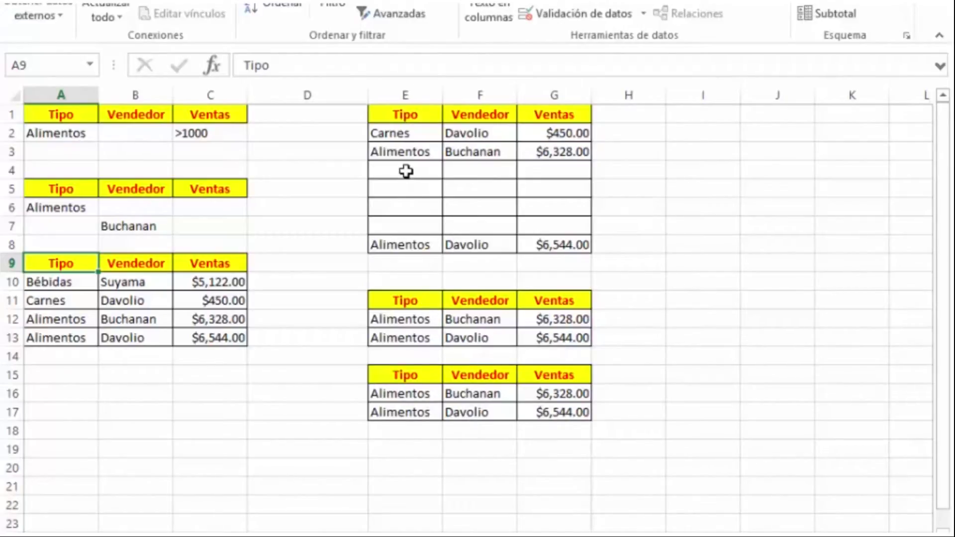
left_click_drag(402, 169, 405, 226)
right_click(407, 213)
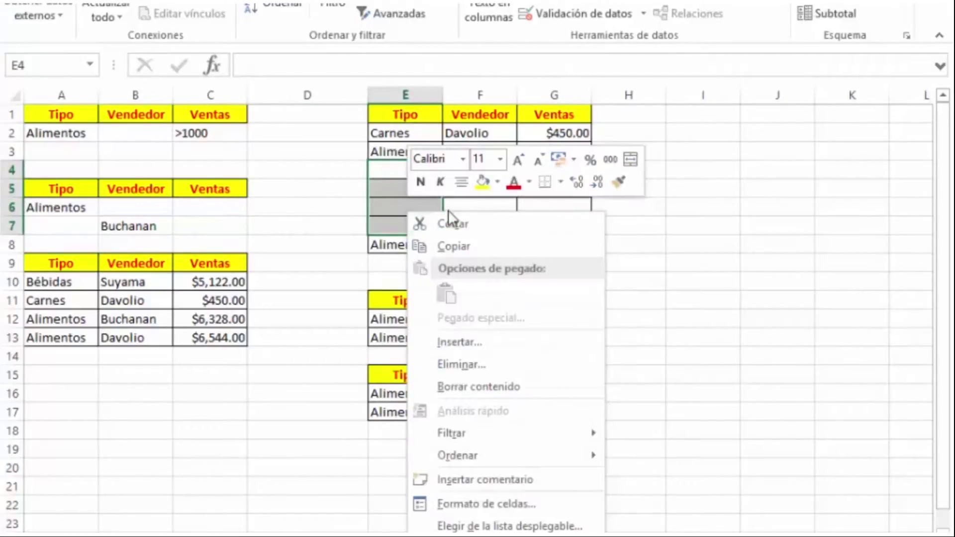
key("Escape")
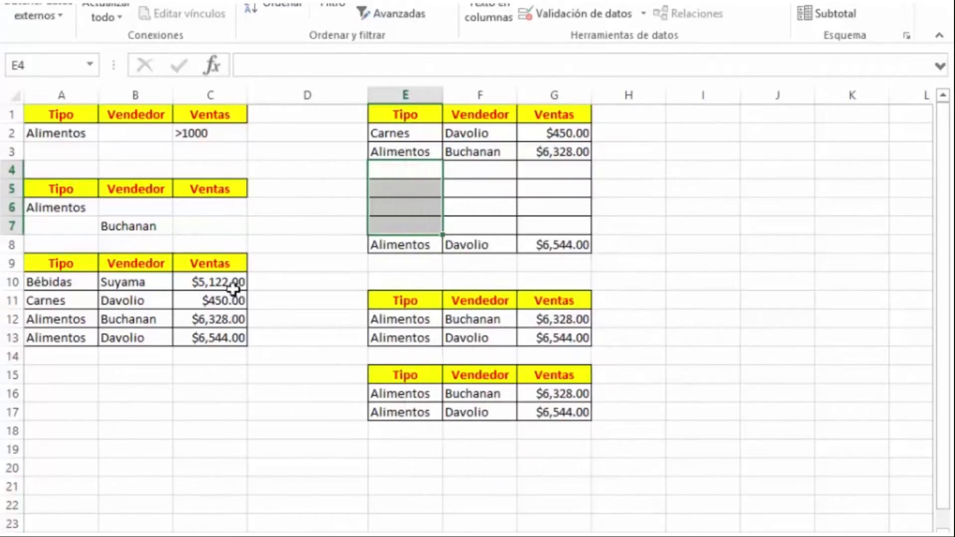
left_click(296, 323)
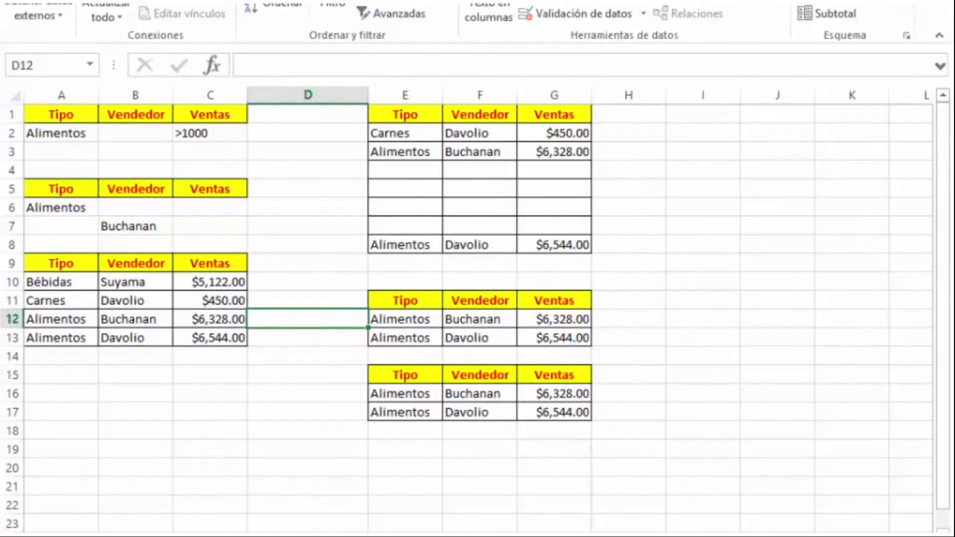
Step: Consult the filter examples in the Word document, and copy the Excel table headers A9:C9 to A19 for a third criteria range
key("alt+Tab")
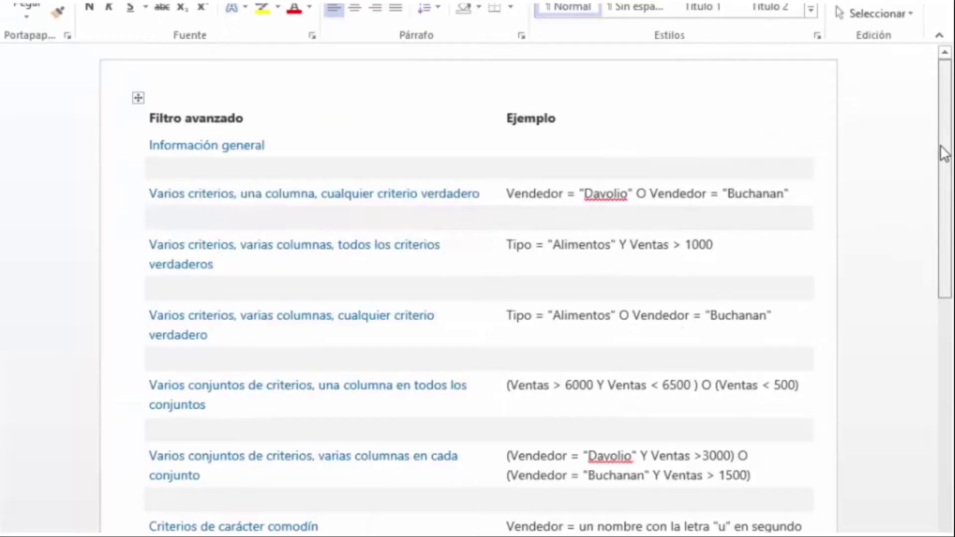
left_click_drag(943, 154, 948, 199)
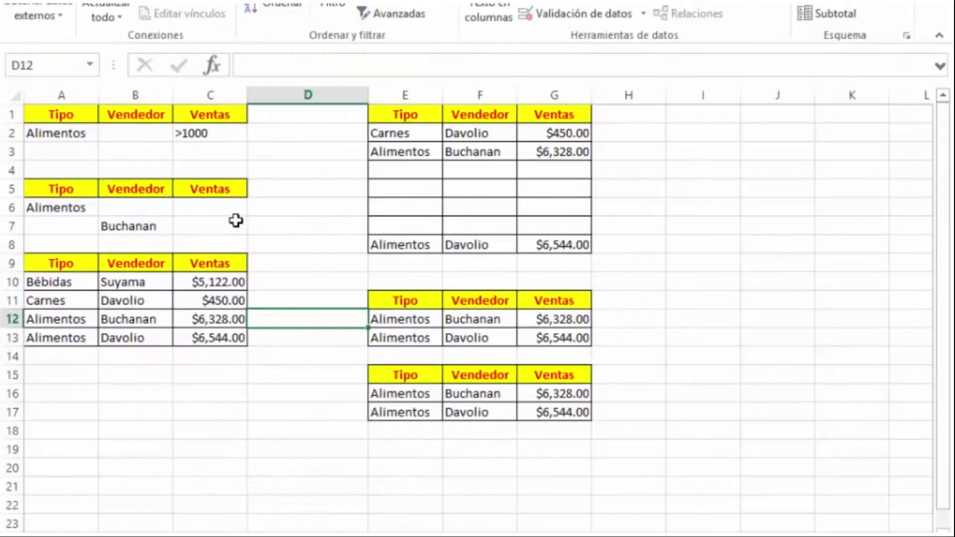
left_click(225, 192)
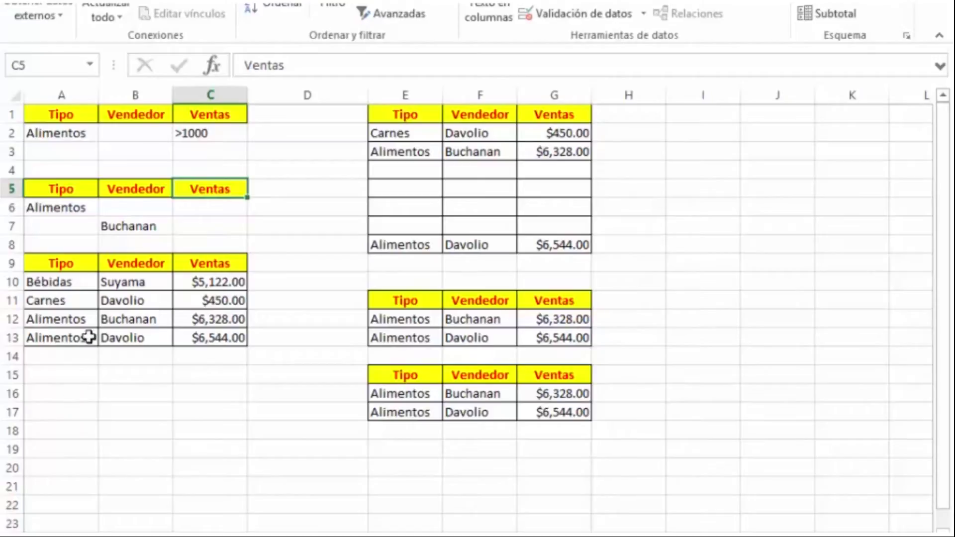
left_click_drag(41, 264, 214, 259)
key("ctrl+c")
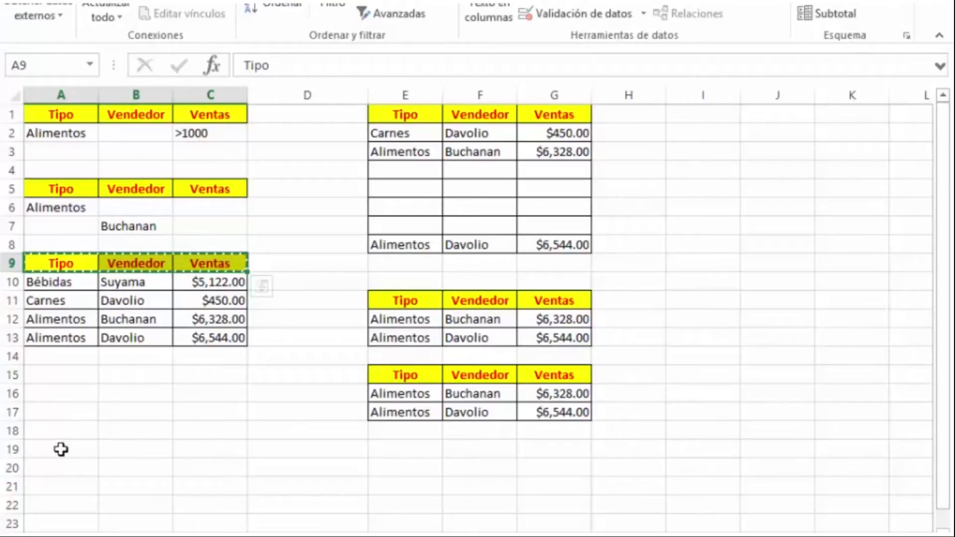
left_click(62, 444)
key("ctrl+v")
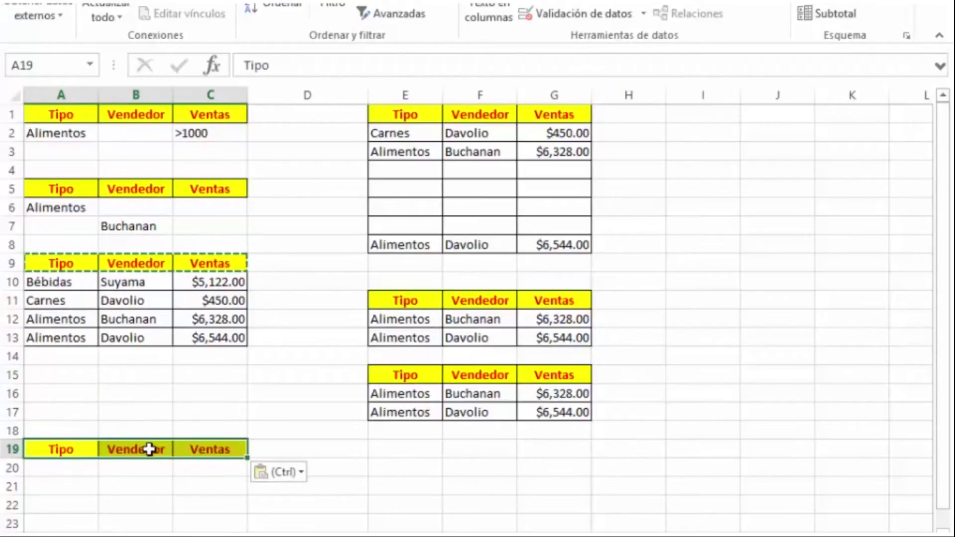
left_click(163, 448)
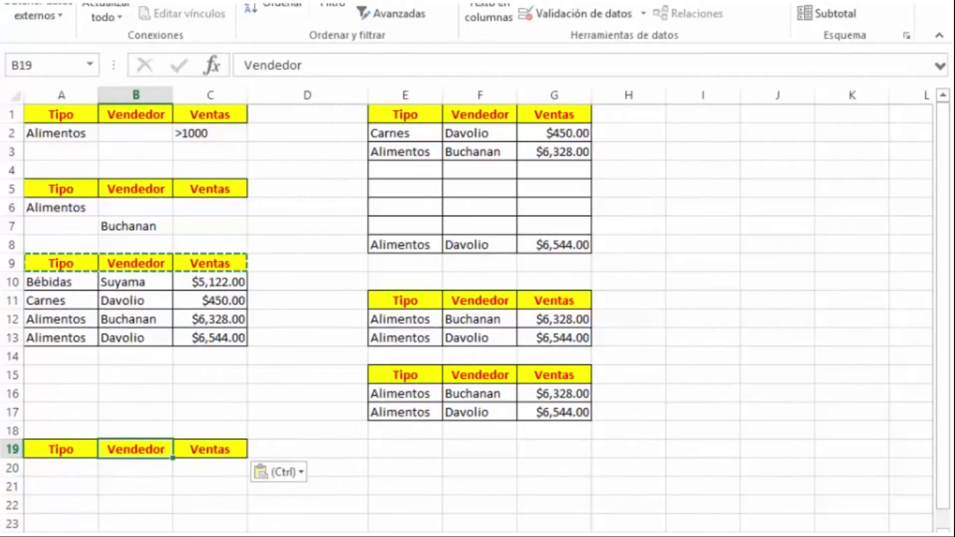
Step: Recheck the Word example and copy the Ventas header from C19 to D19 to allow a second Ventas condition
key("alt+Tab")
left_click(264, 450)
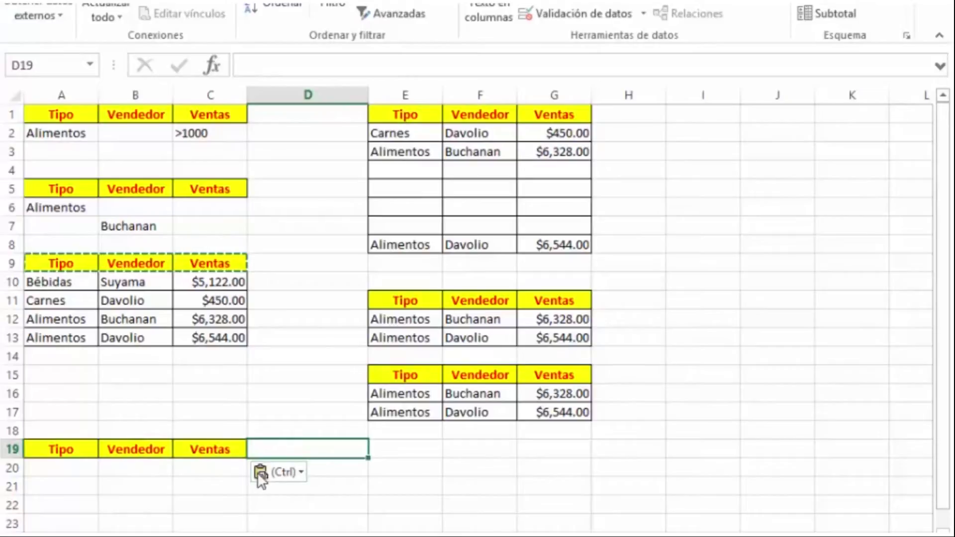
left_click(223, 450)
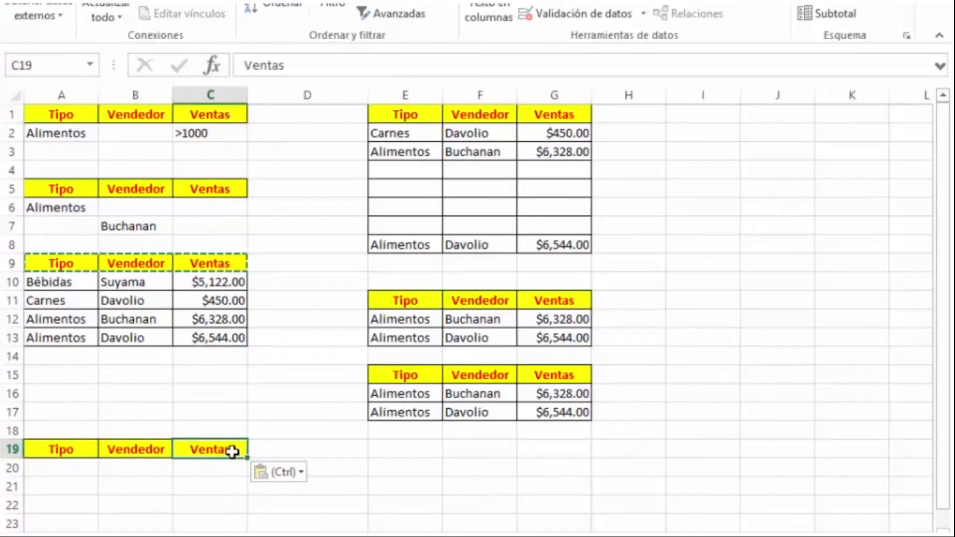
key("ctrl+c")
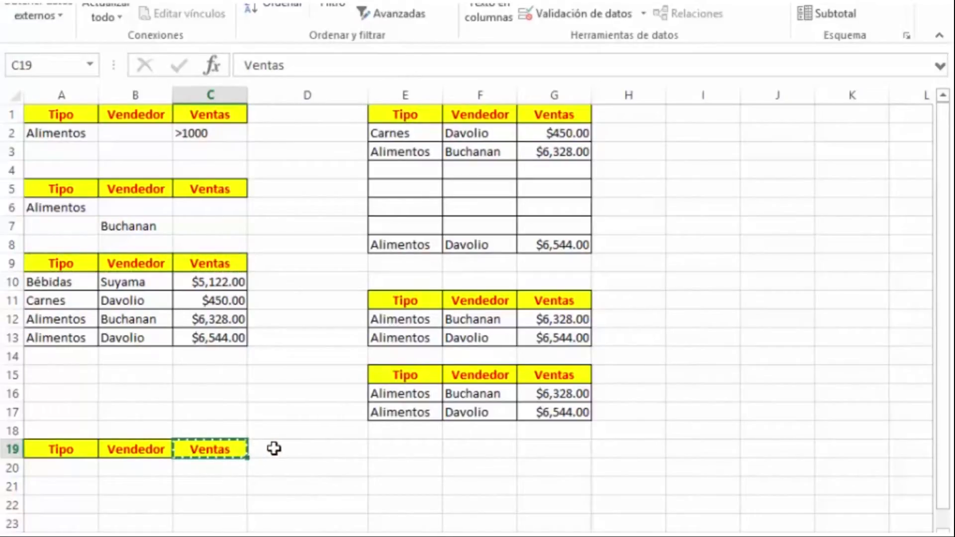
left_click(275, 449)
key("ctrl+v")
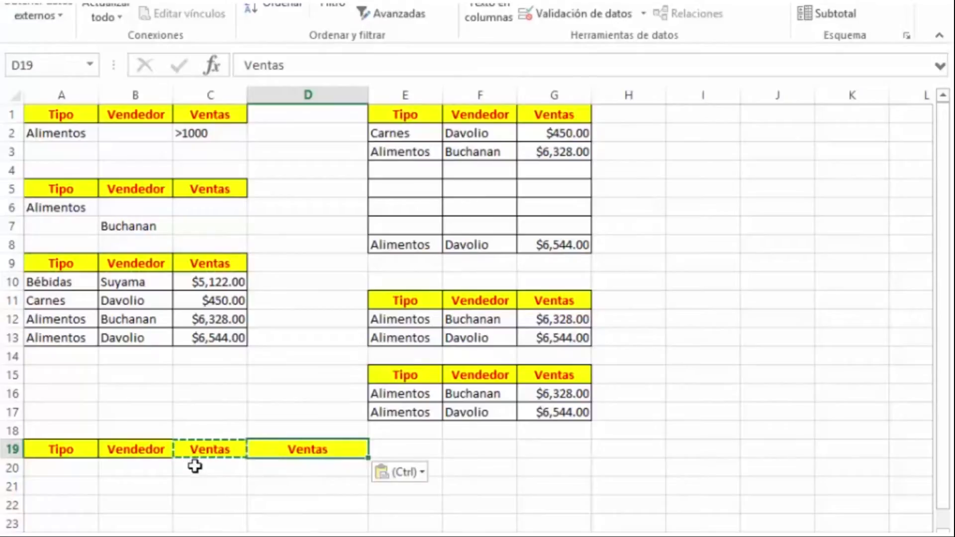
key("Escape")
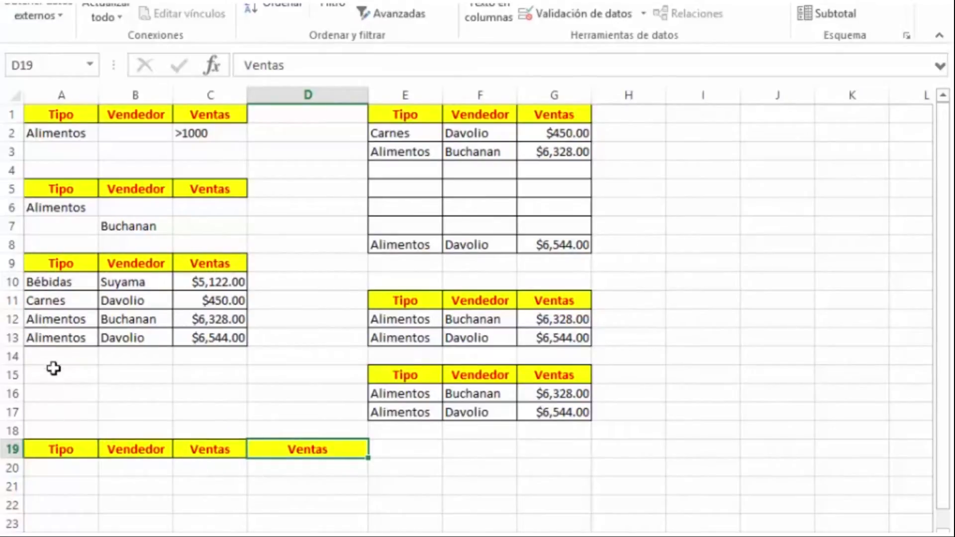
left_click(49, 263)
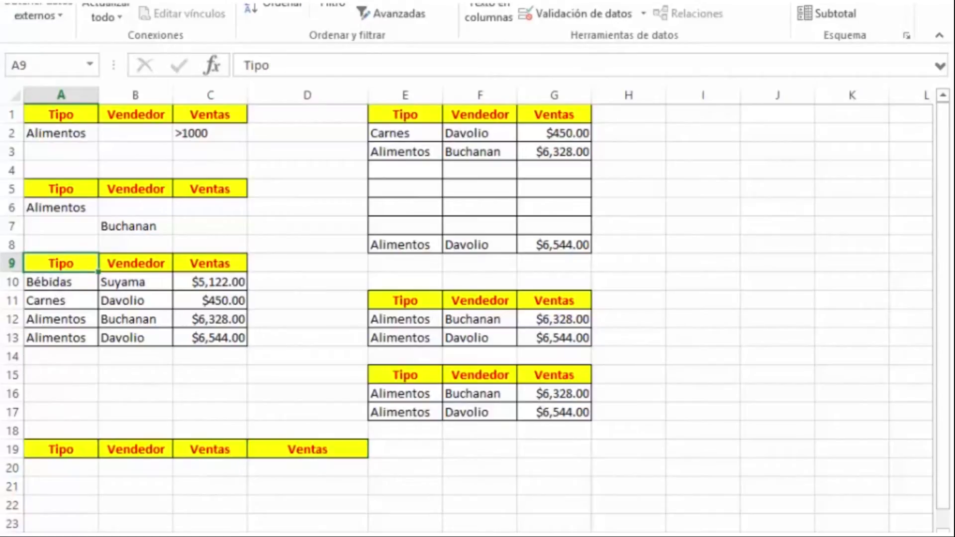
left_click(392, 12)
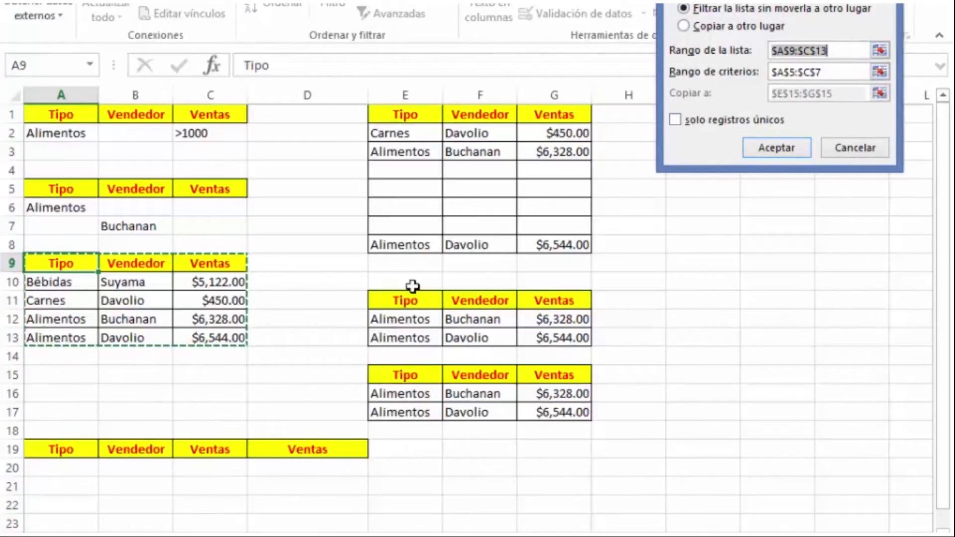
left_click(855, 148)
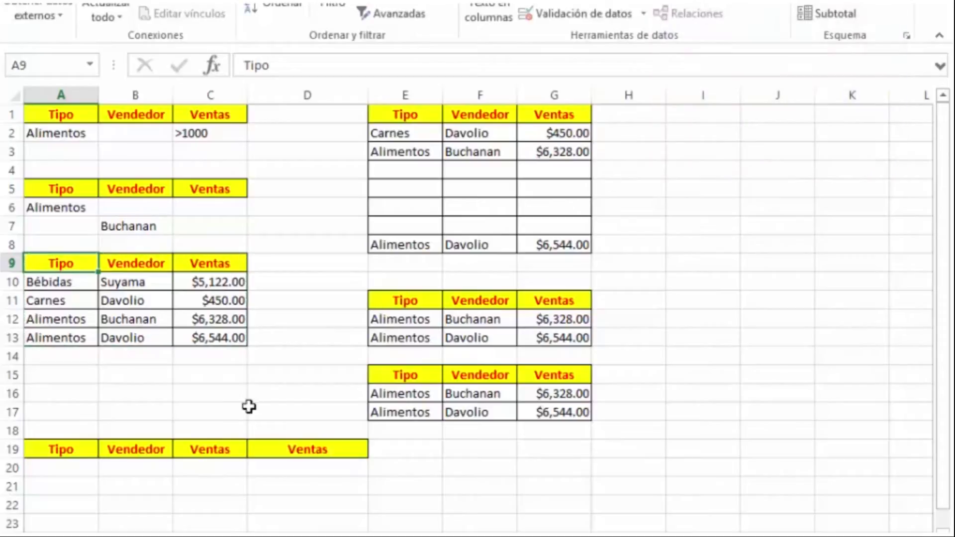
Step: Enter the conditions >6000 in C20 and <6500 in D20 under the two Ventas headers
left_click(214, 466)
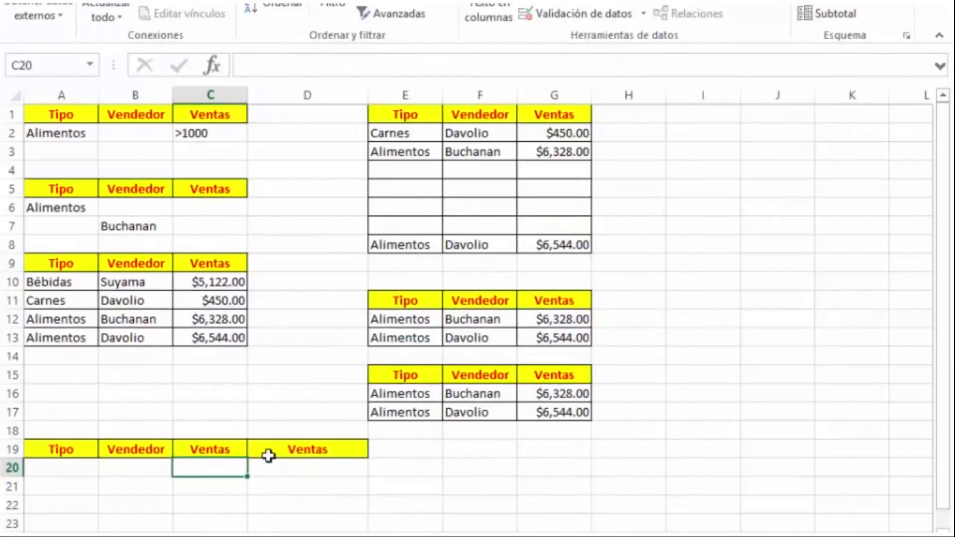
type(">")
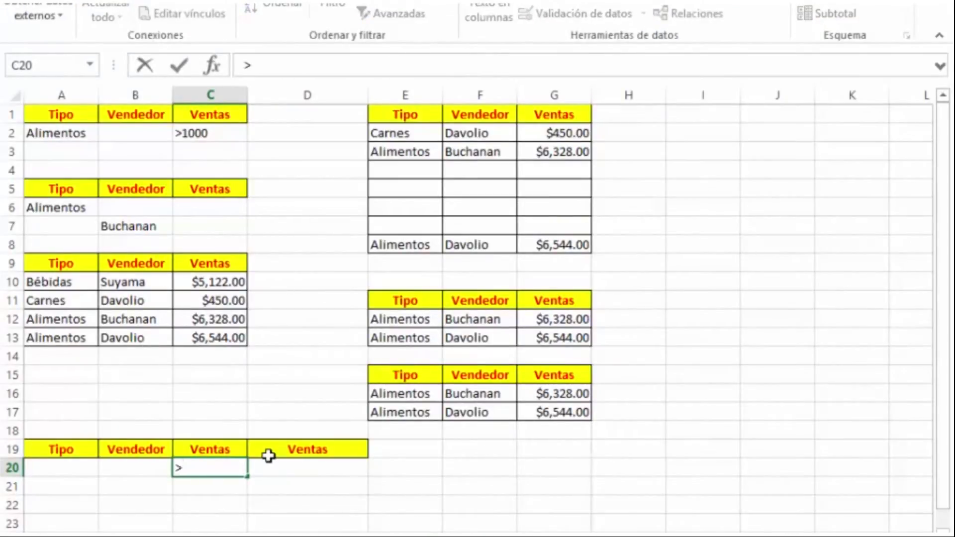
type("6000")
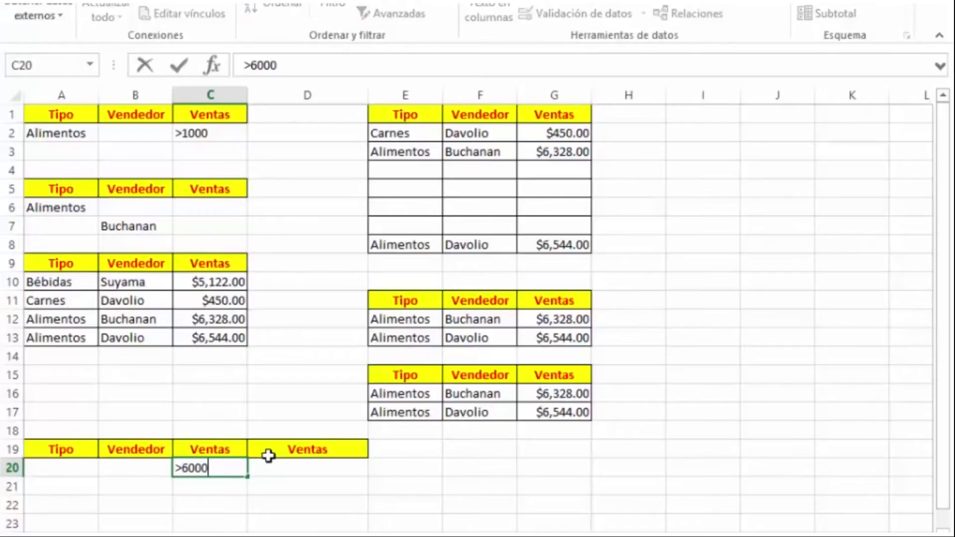
left_click(291, 472)
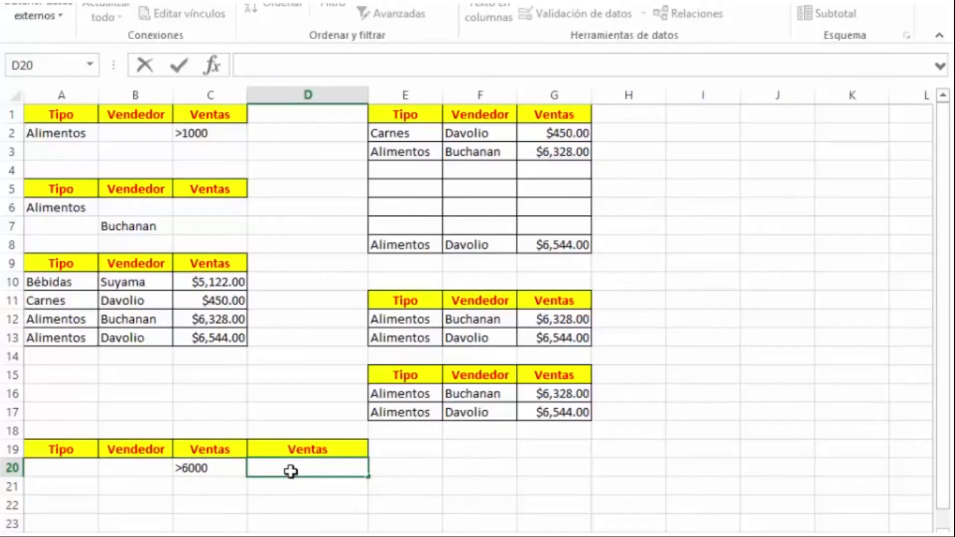
type("<6500")
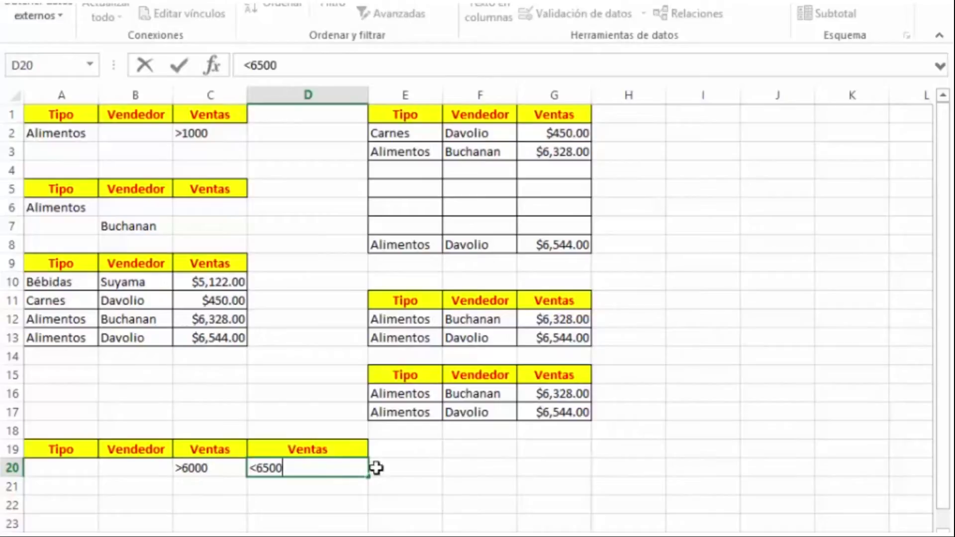
left_click(444, 486)
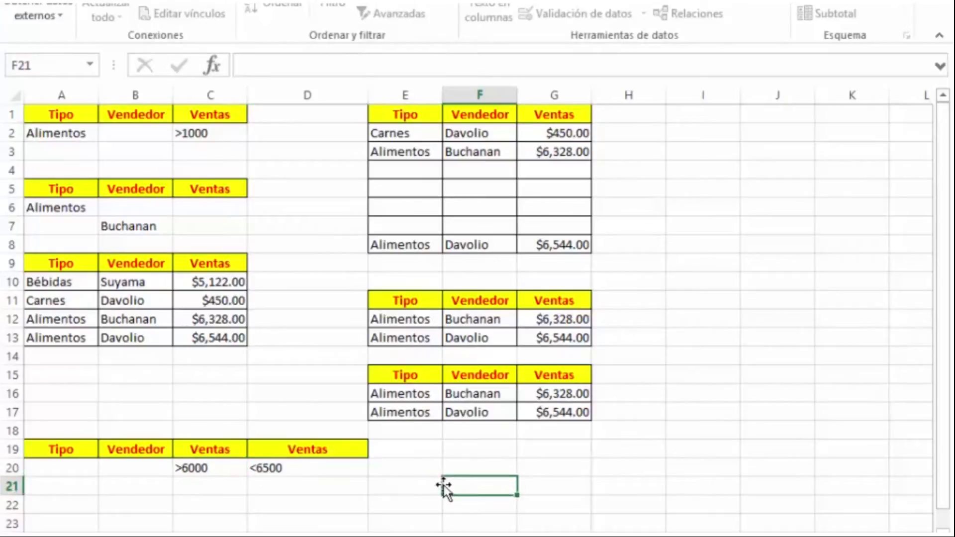
Step: Start an advanced filter on the data table A9:C13 and set the criteria range to A19:D20
left_click(58, 265)
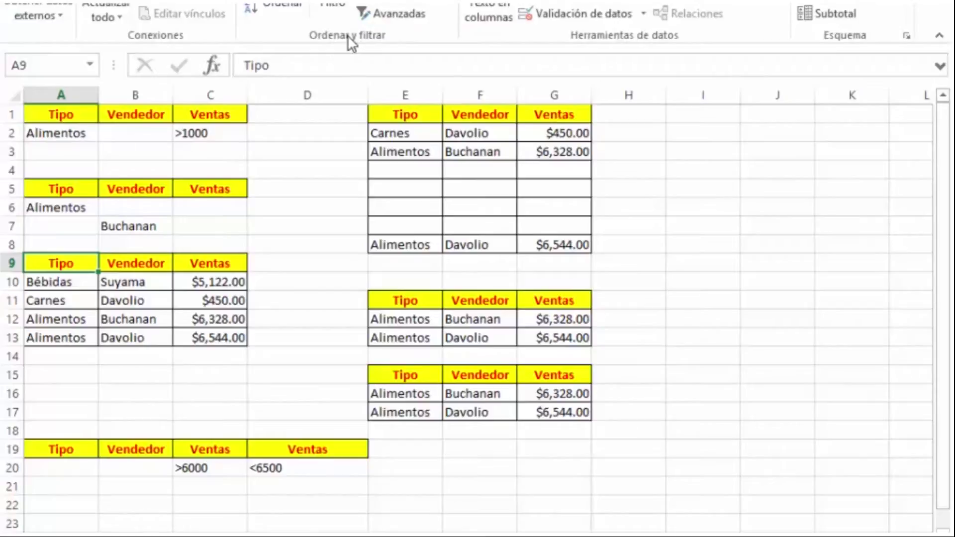
left_click(395, 16)
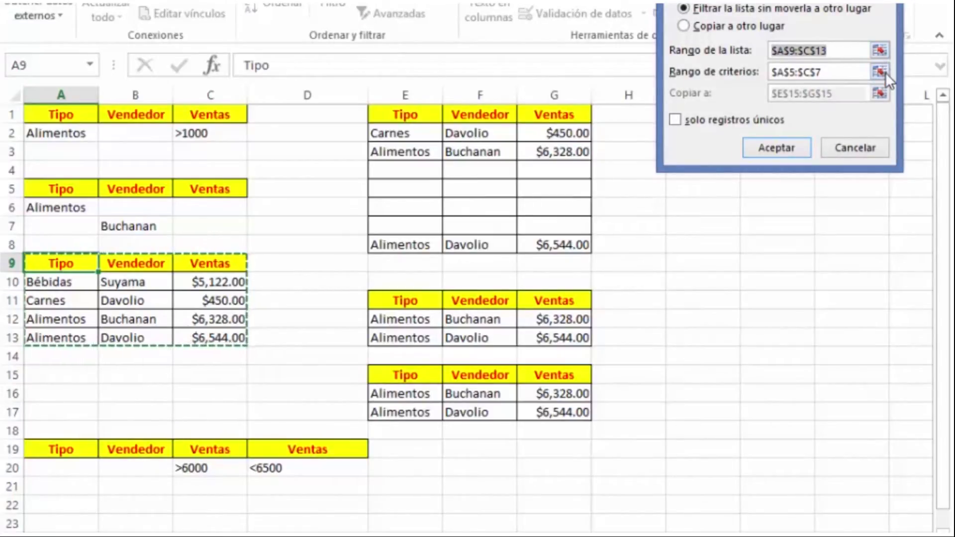
key("Escape")
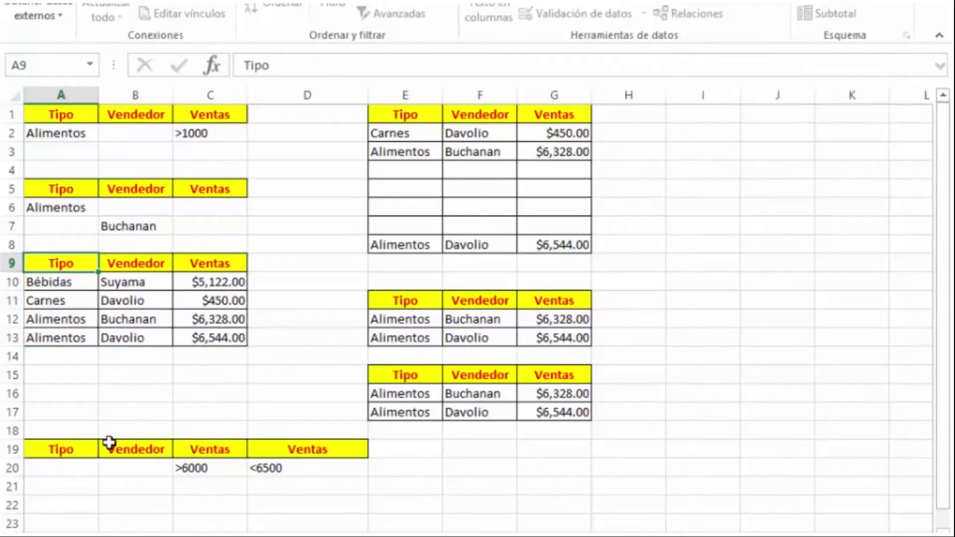
left_click_drag(107, 451, 285, 472)
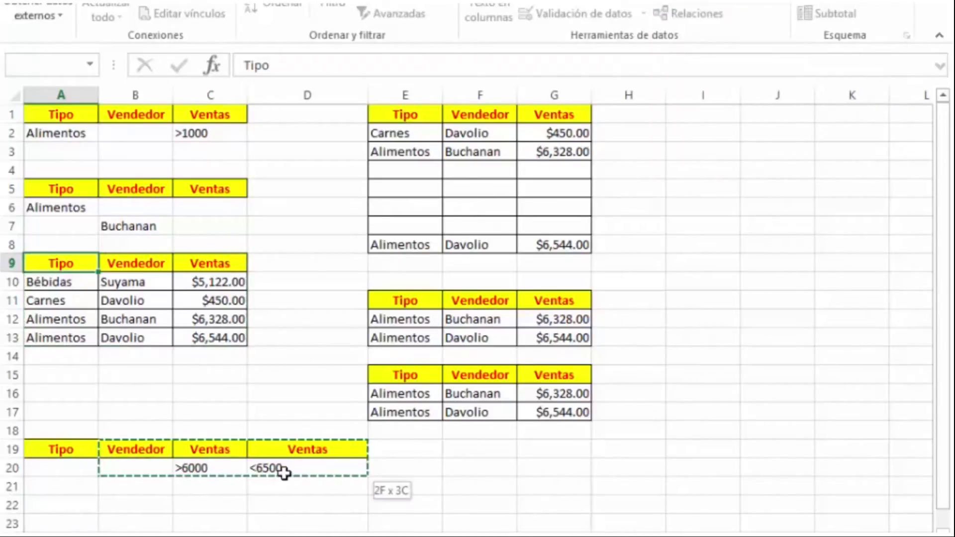
left_click_drag(66, 448, 269, 465)
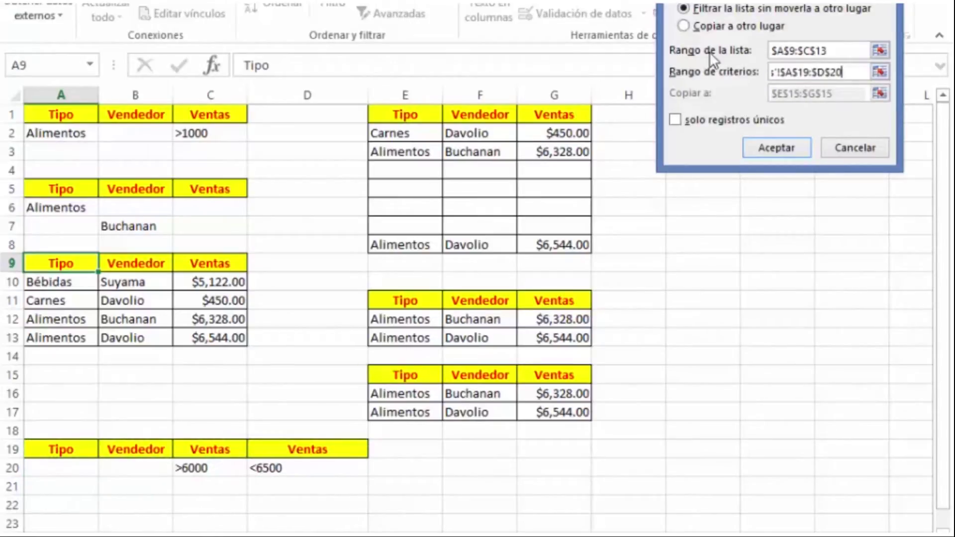
Step: Choose to copy the filter results to another location, set the destination to F20, and run the filter
left_click(699, 25)
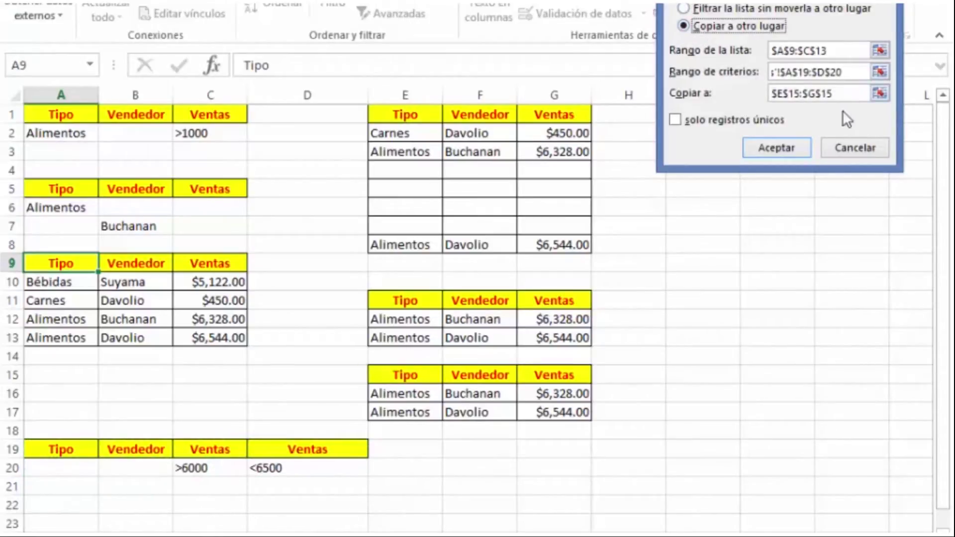
left_click(886, 93)
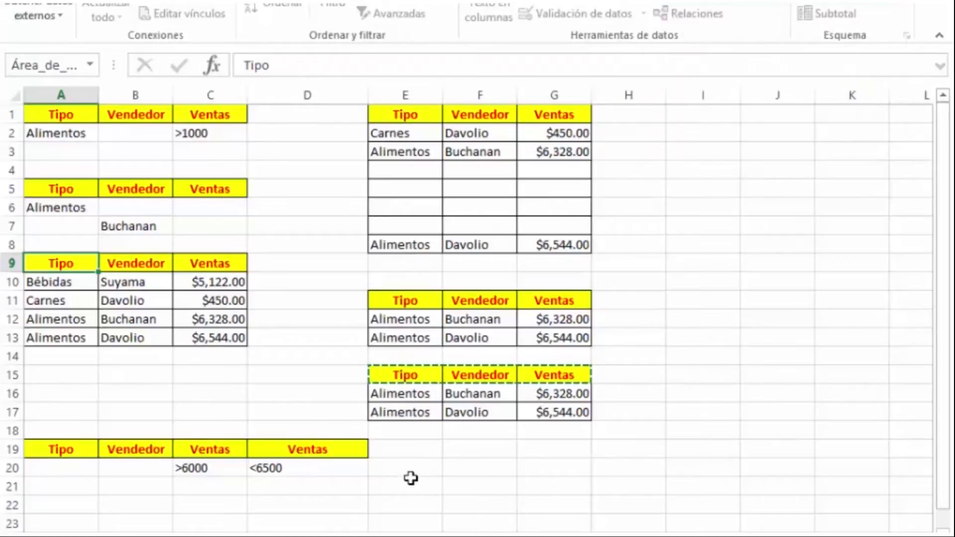
left_click(475, 468)
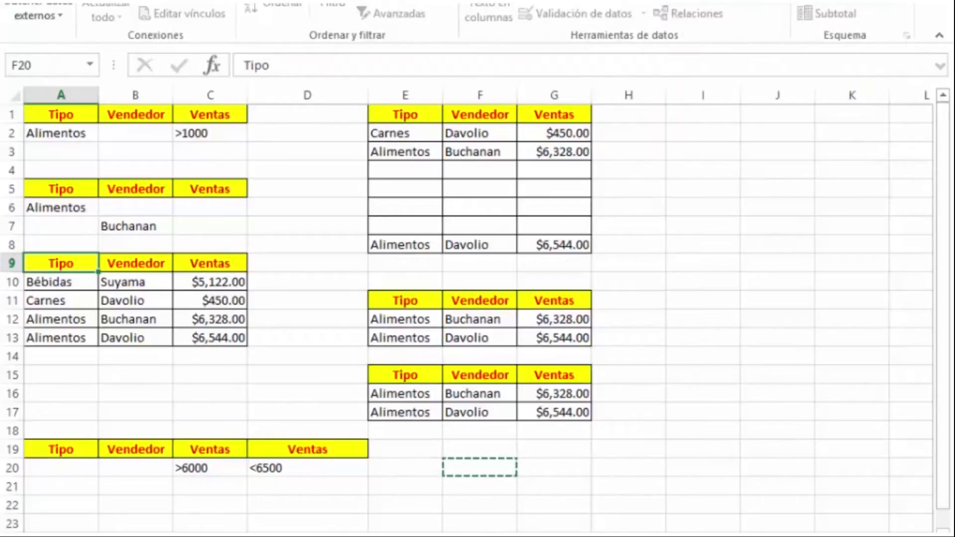
left_click(895, 6)
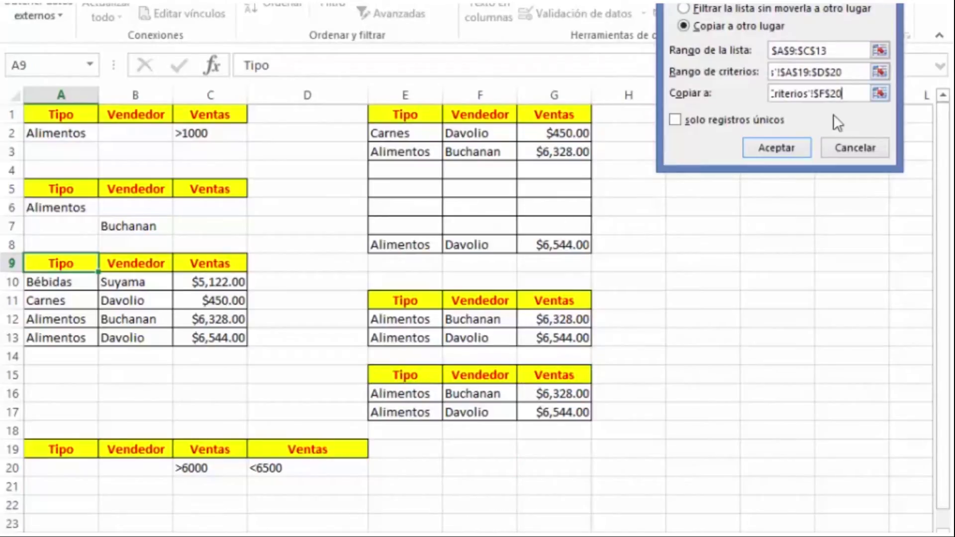
left_click(792, 146)
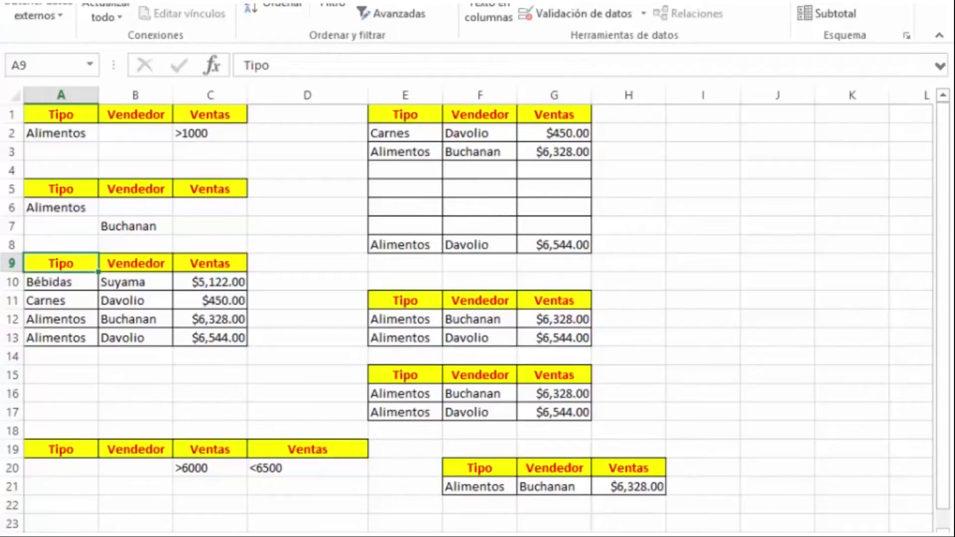
Step: Consult the Word example again and add the alternative condition <500 in D21 under the second Ventas header
key("alt+Tab")
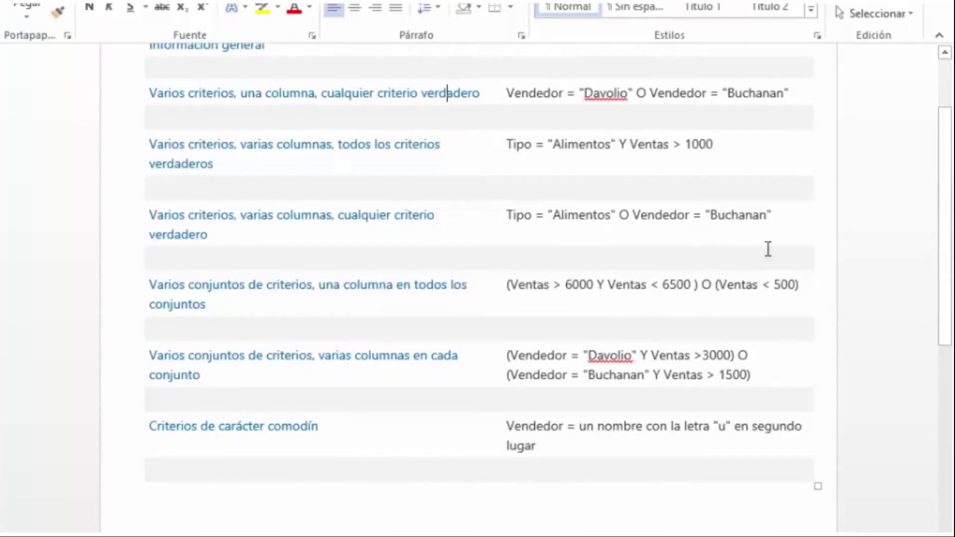
key("alt+Tab")
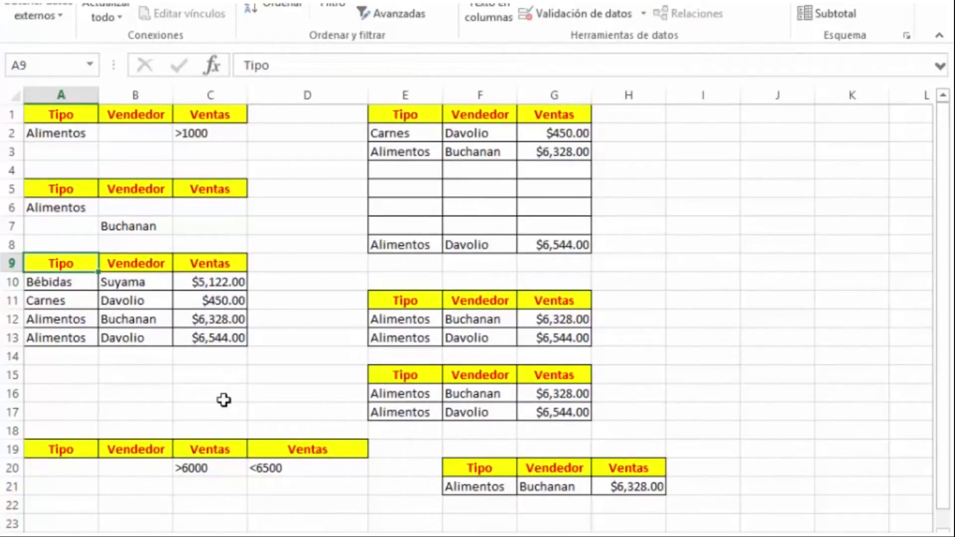
left_click(229, 485)
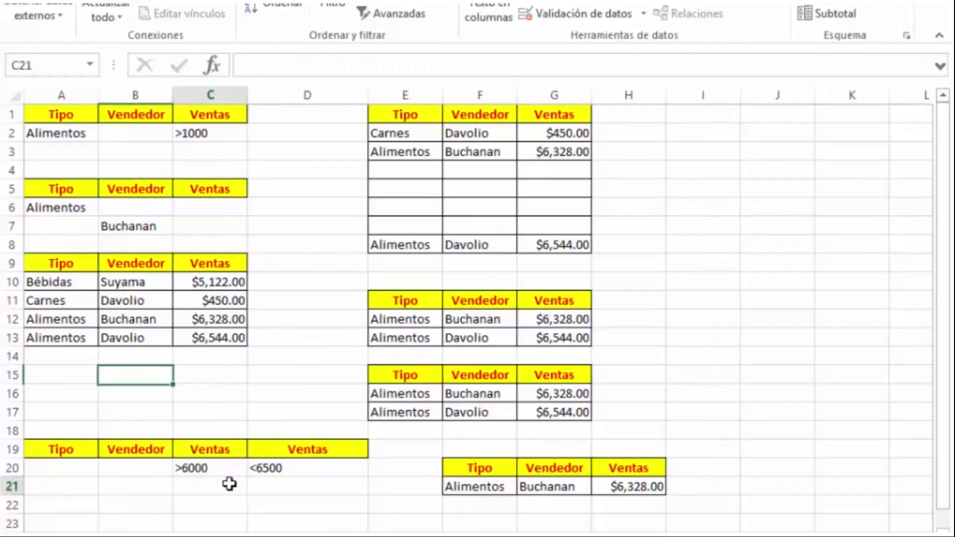
key("alt+Tab")
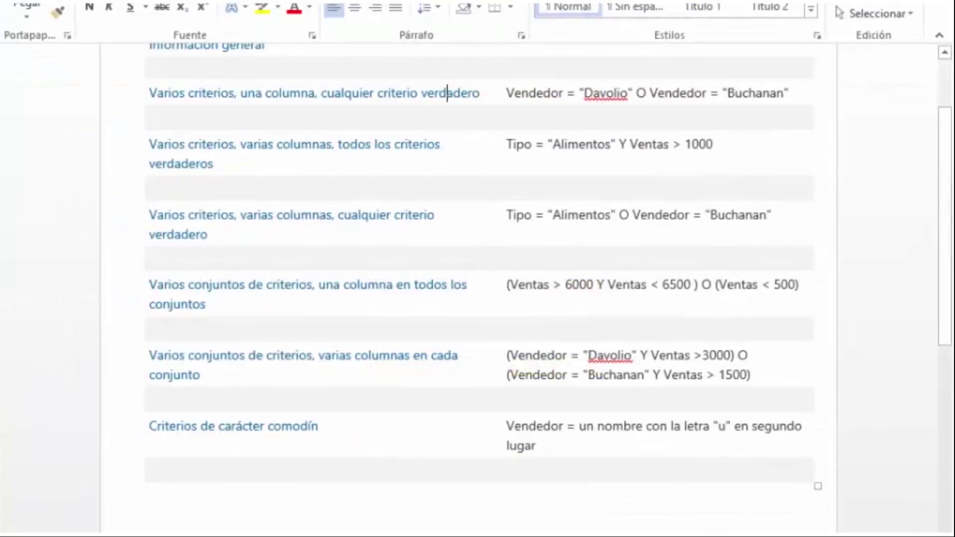
key("alt+Tab")
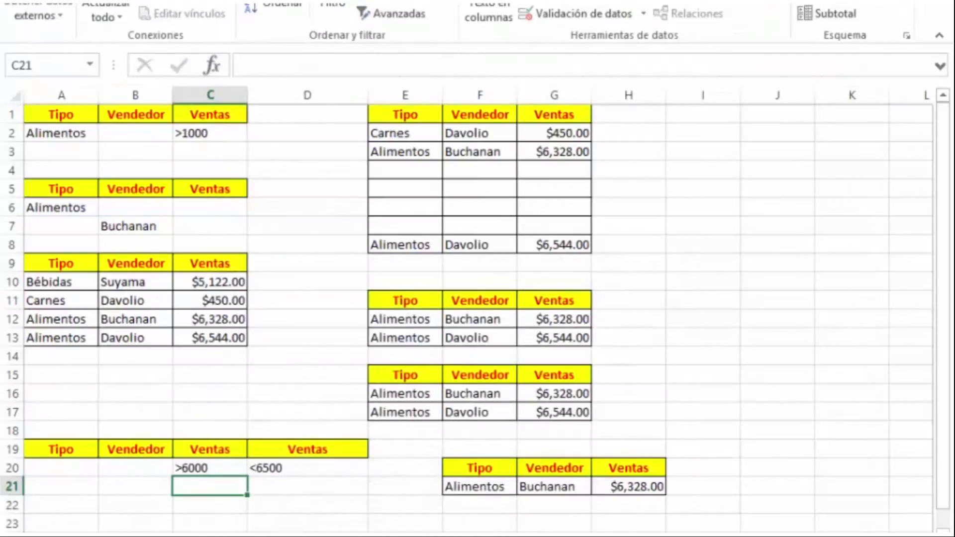
left_click(271, 485)
type("<")
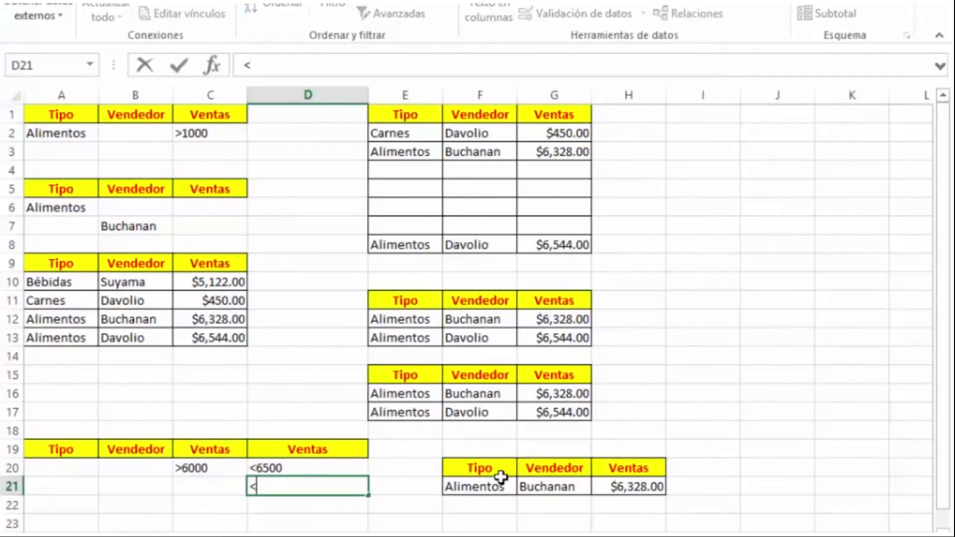
type("500")
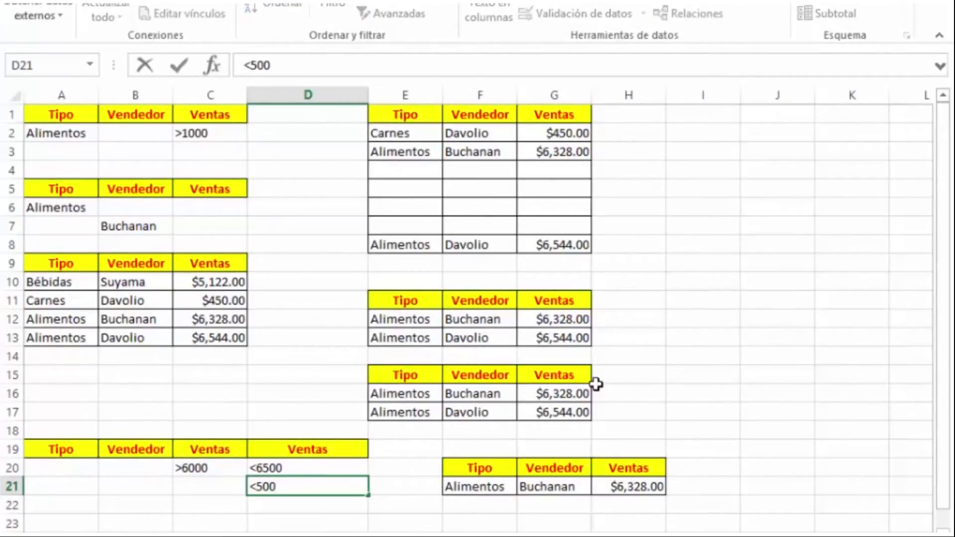
left_click(709, 349)
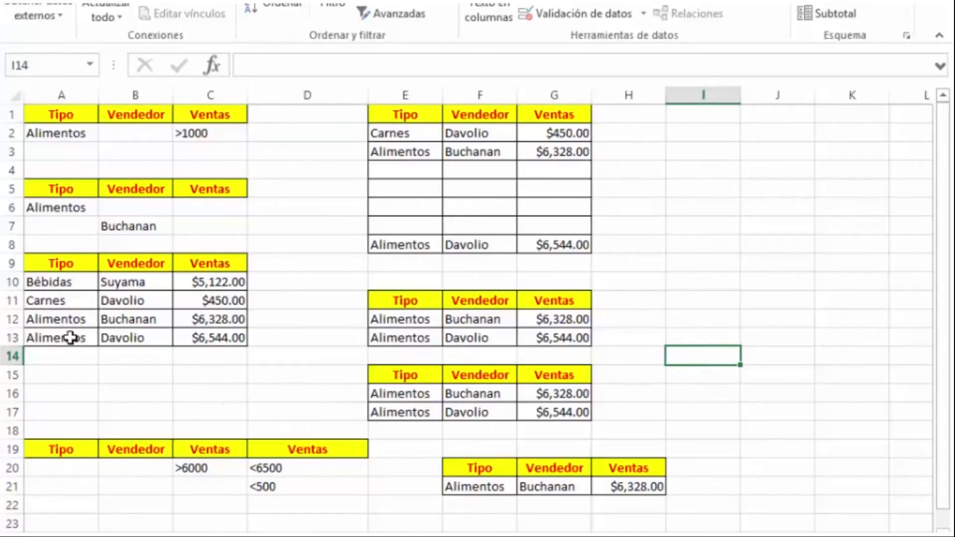
Step: Start another advanced filter on A9:C13 and extend the criteria range to A19:D21
left_click(63, 264)
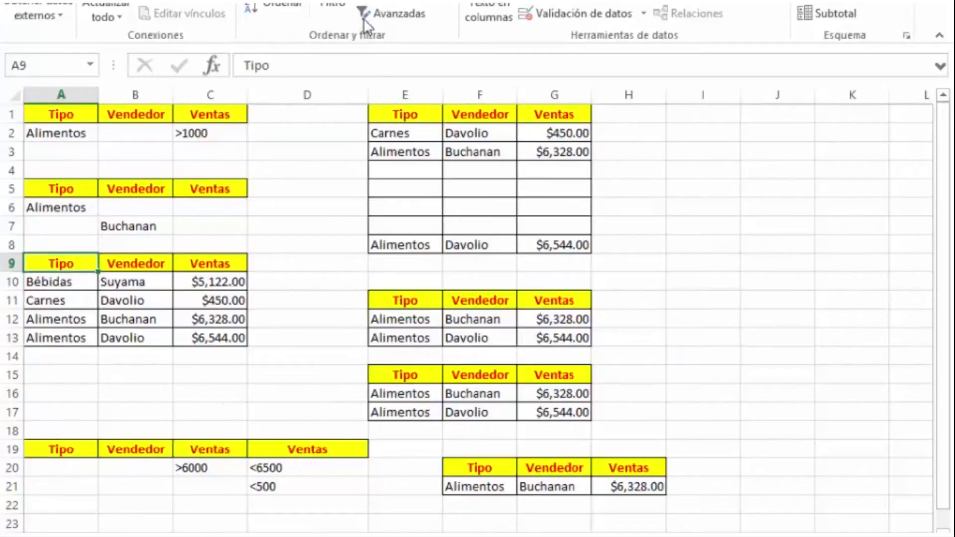
left_click(405, 16)
left_click(397, 9)
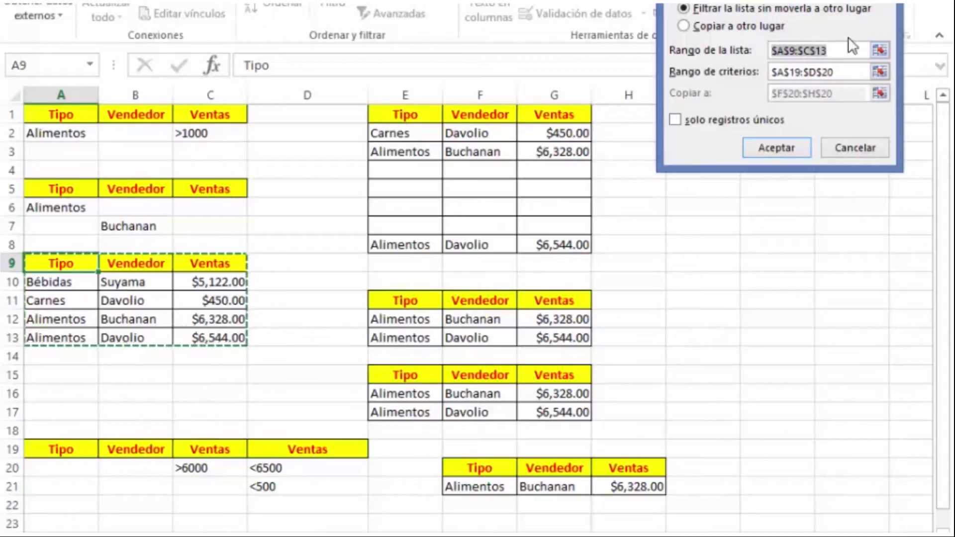
key("Escape")
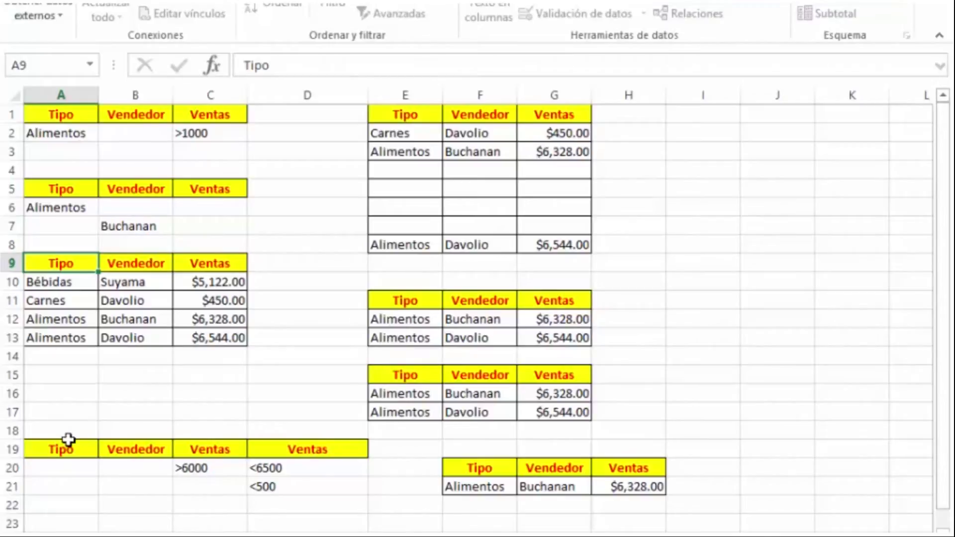
left_click_drag(70, 451, 316, 489)
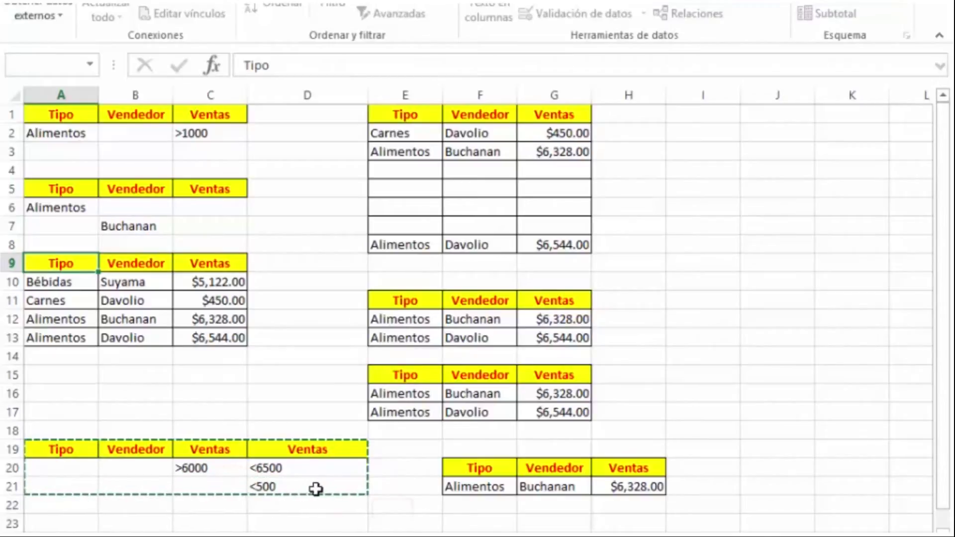
left_click(894, 7)
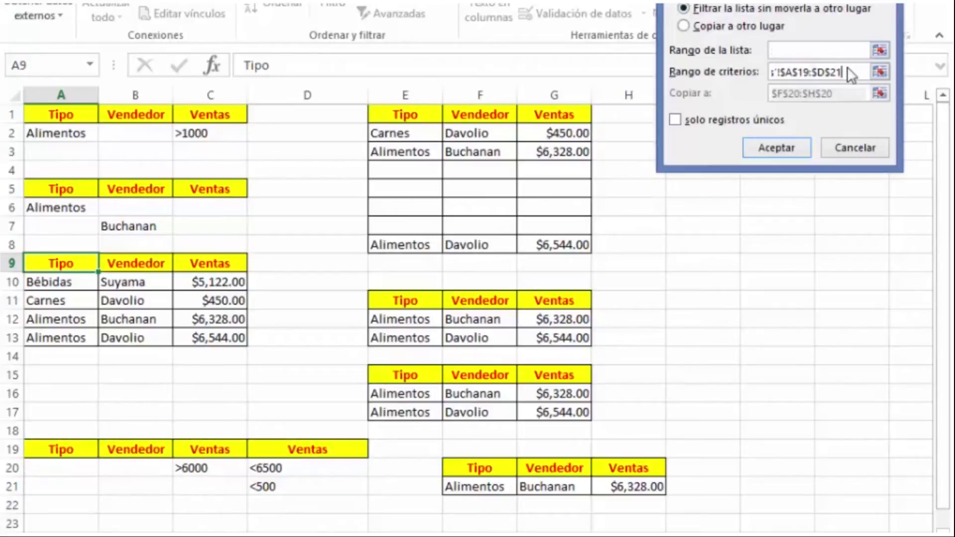
Step: Choose to copy the results to another location, set the destination to F23, and run the filter
left_click(732, 26)
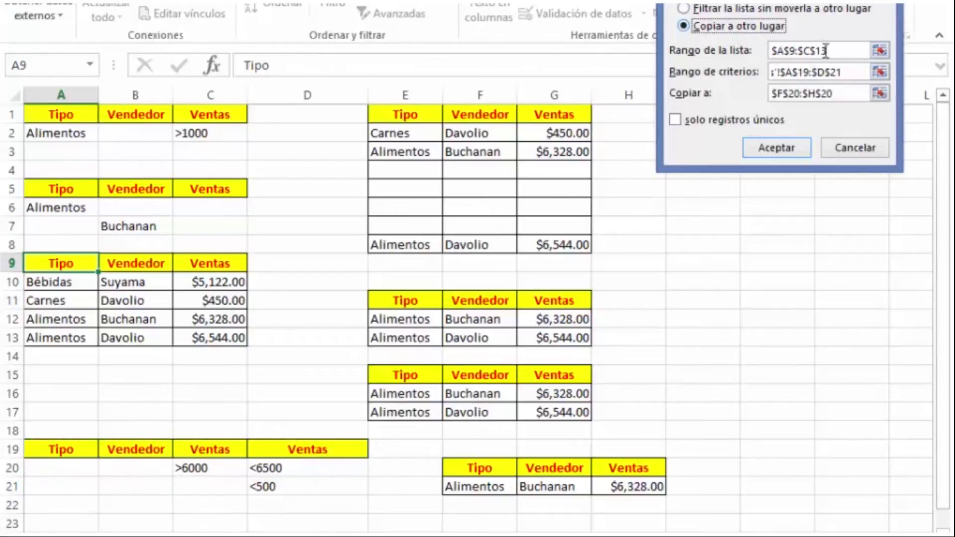
left_click(878, 92)
left_click(852, 95)
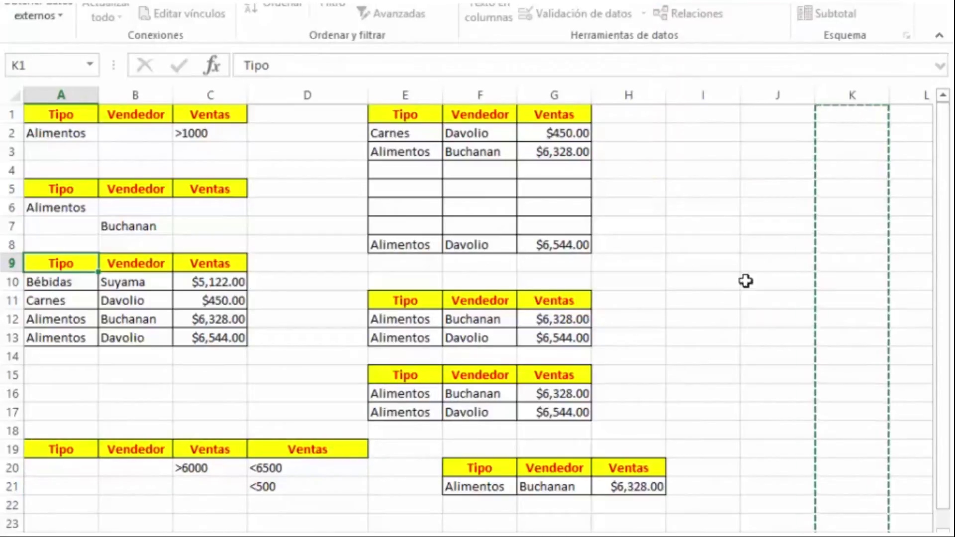
left_click(458, 524)
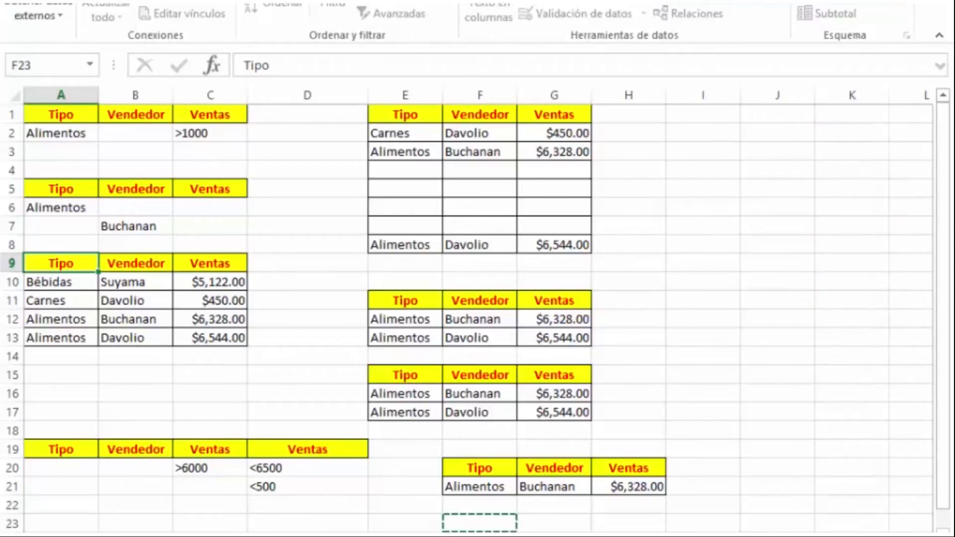
key("Return")
left_click(793, 148)
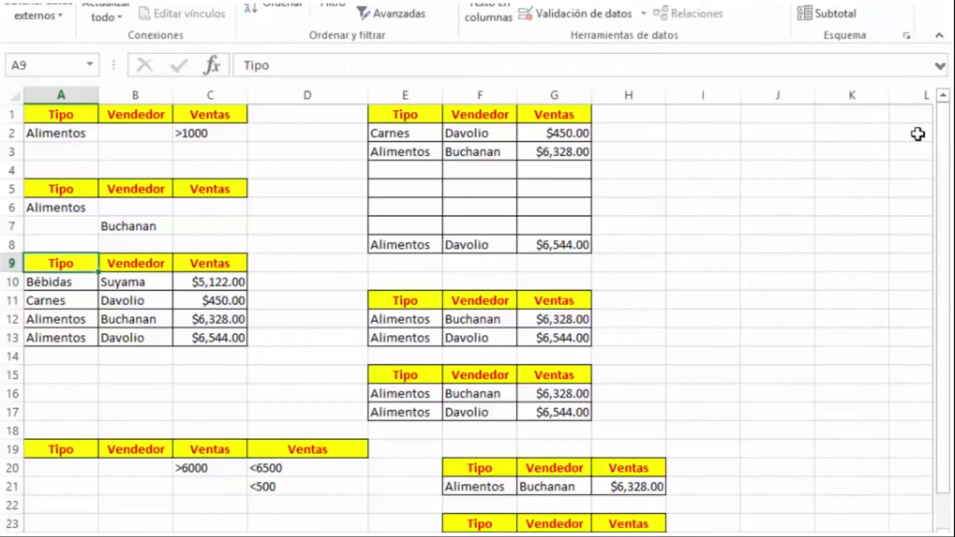
left_click_drag(945, 142, 948, 249)
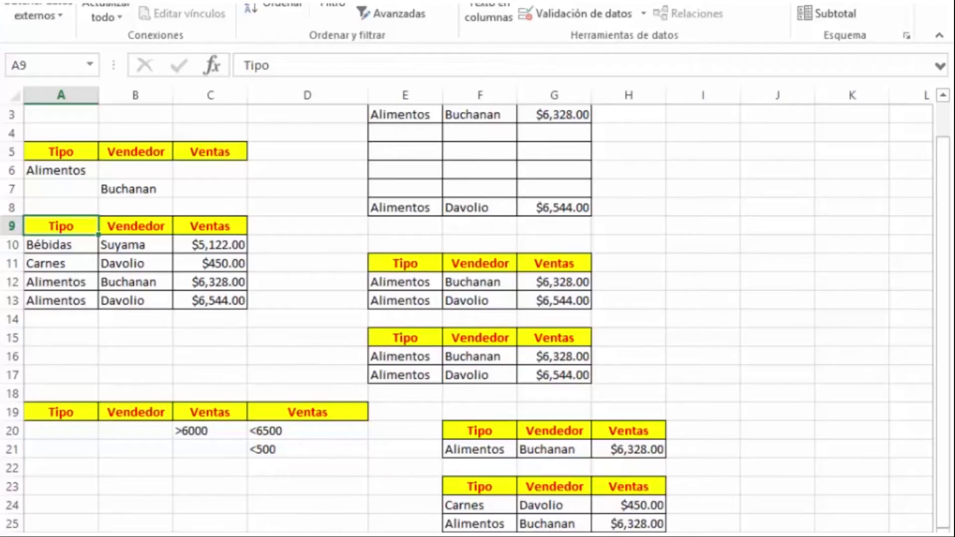
Step: Consult the next Word example with several criteria sets across columns, and copy the table headers A9:C9 to A24
key("alt+Tab")
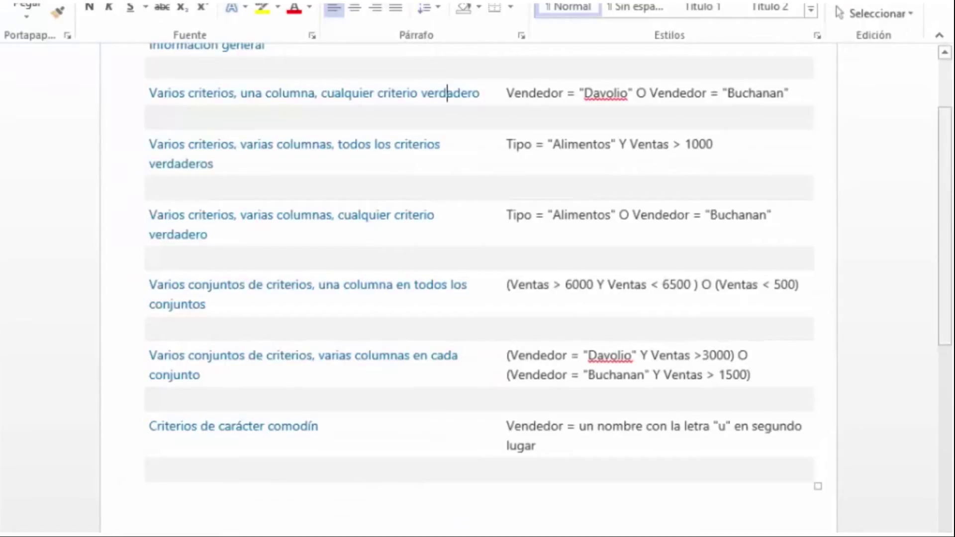
left_click_drag(946, 164, 947, 181)
left_click_drag(947, 182, 949, 219)
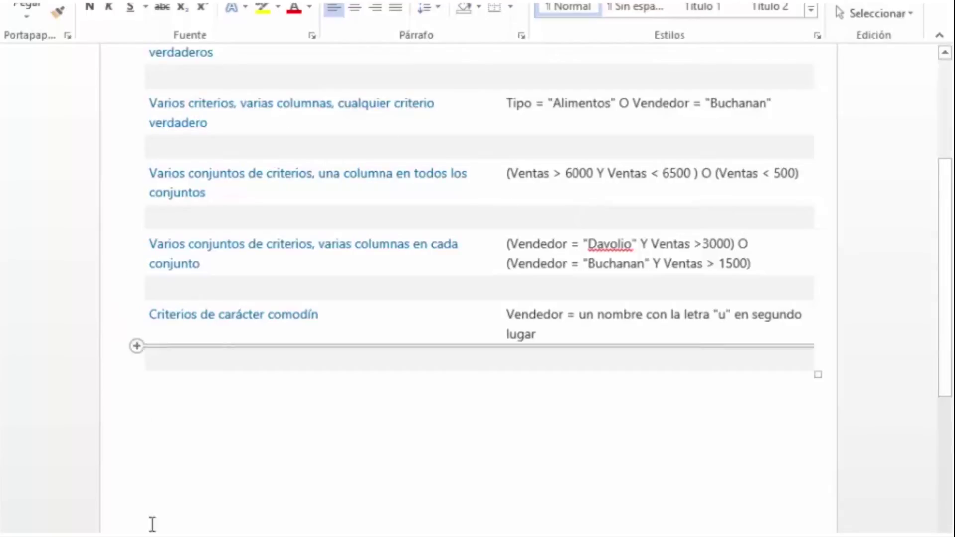
left_click(382, 533)
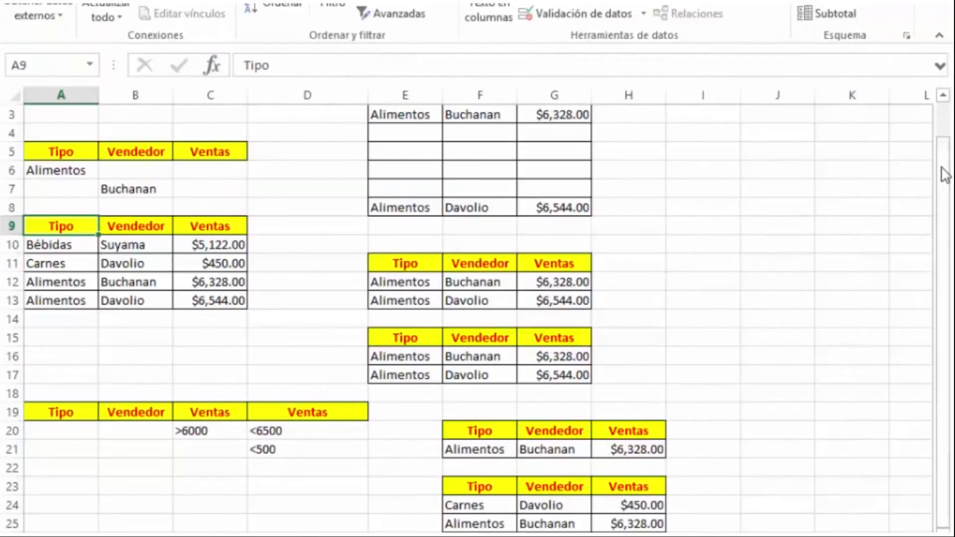
left_click_drag(57, 228, 241, 230)
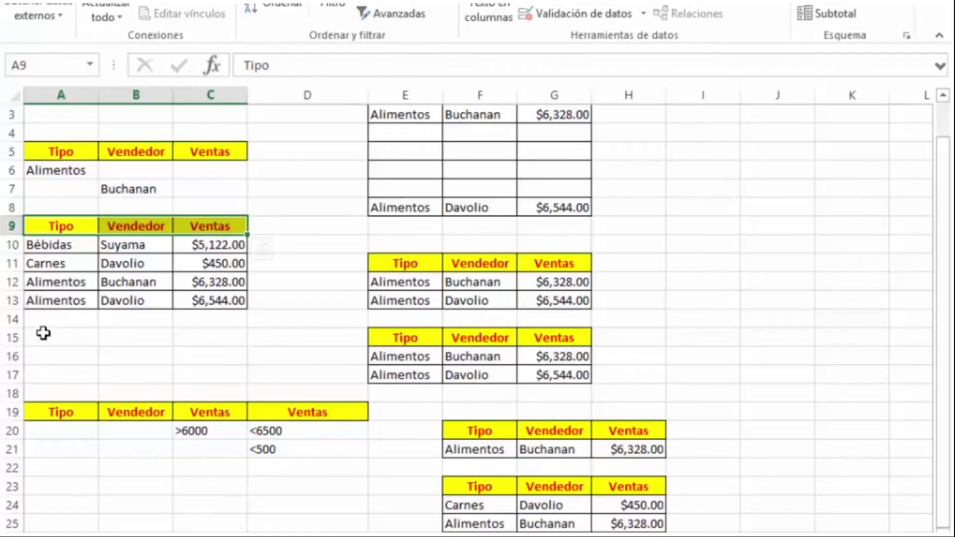
key("ctrl+c")
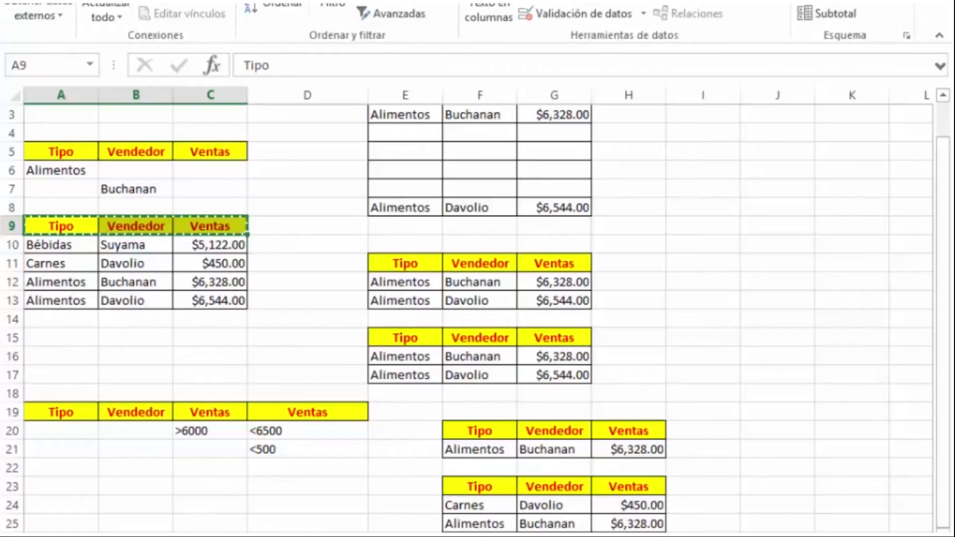
mouse_move(940, 241)
left_mouse_down()
mouse_move(940, 298)
mouse_move(940, 234)
left_mouse_up()
left_click(60, 504)
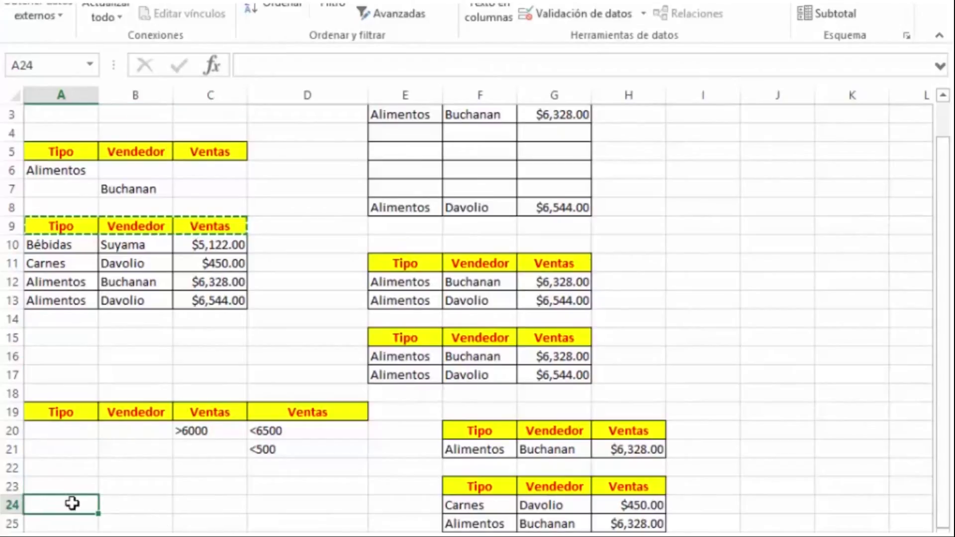
key("ctrl+v")
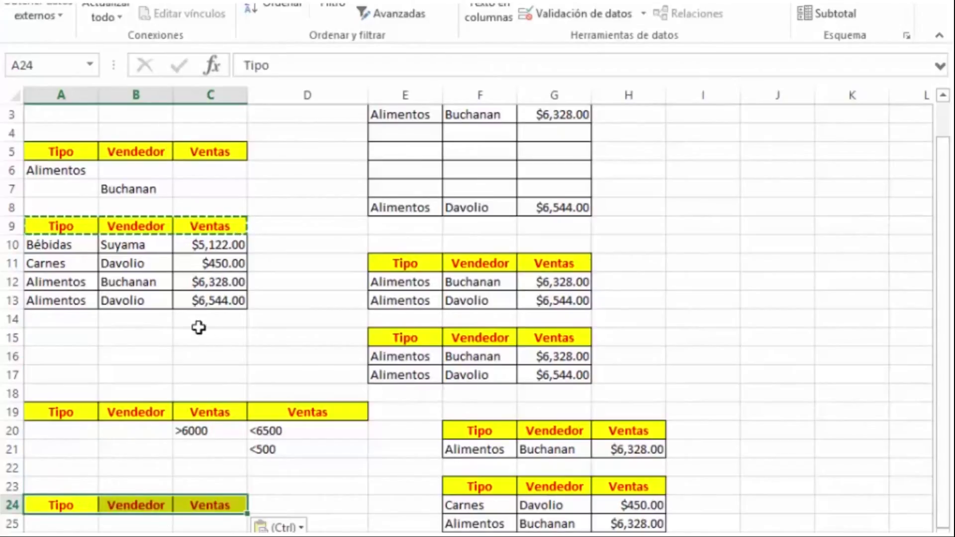
left_click(72, 245)
key("Escape")
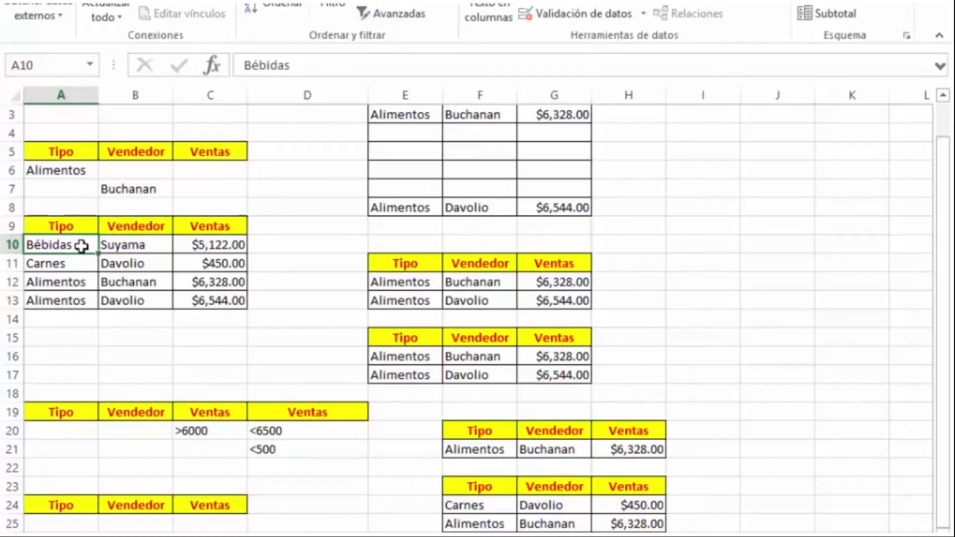
Step: Enter the example's two seller names as criteria in B25 and B26 under the Vendedor header
key("alt+Tab")
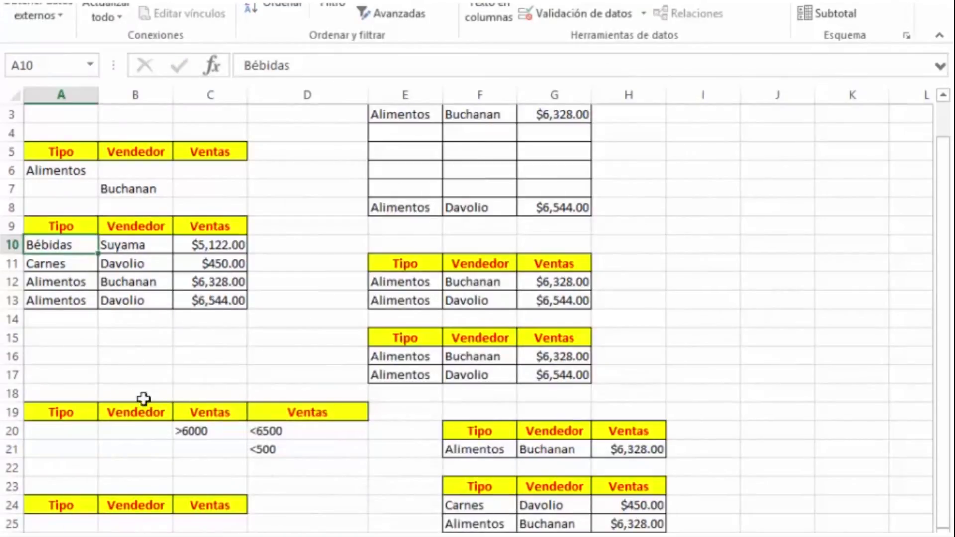
left_click(117, 522)
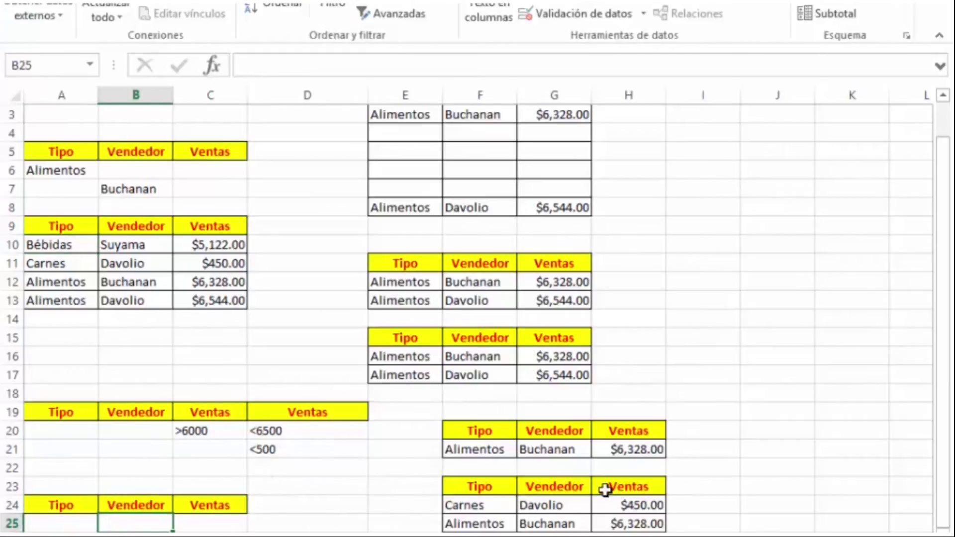
type("Davolio")
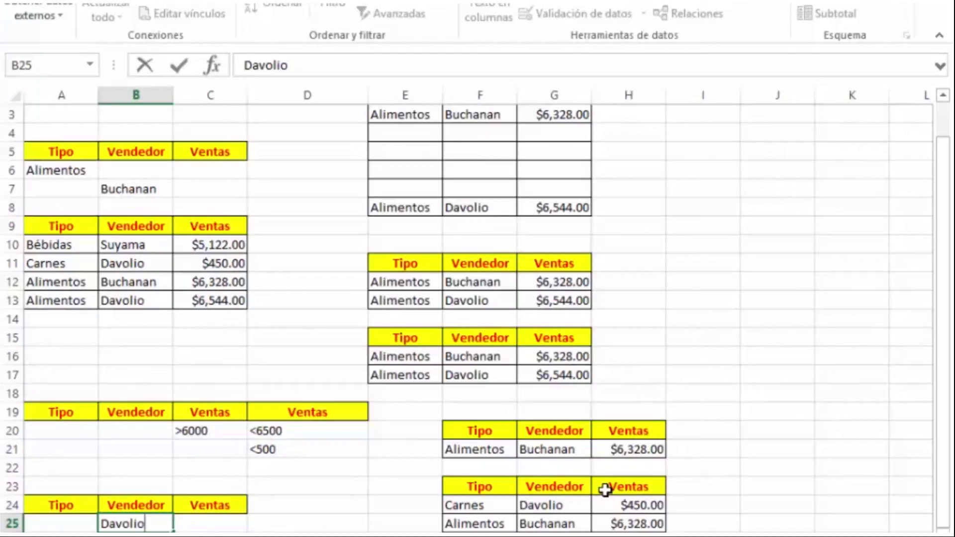
key("Return")
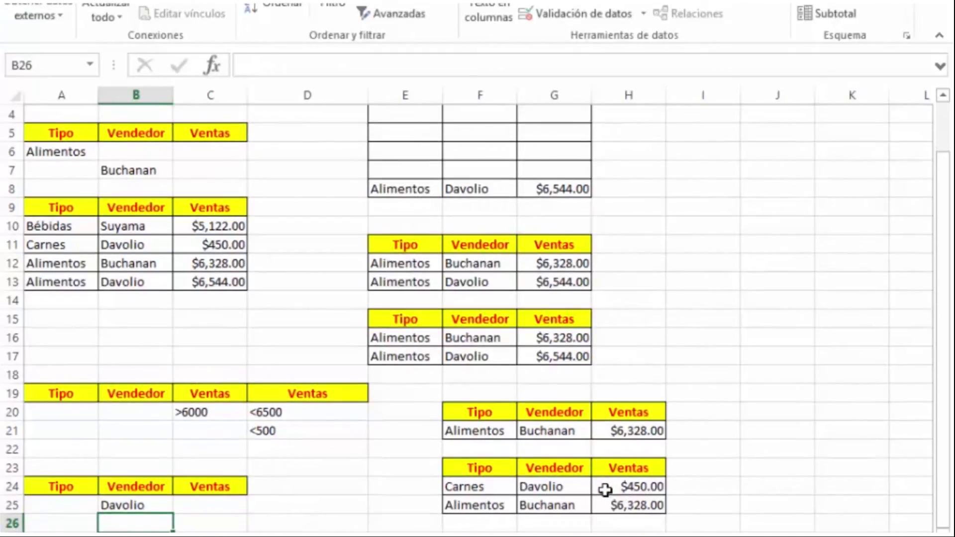
type("Buchana")
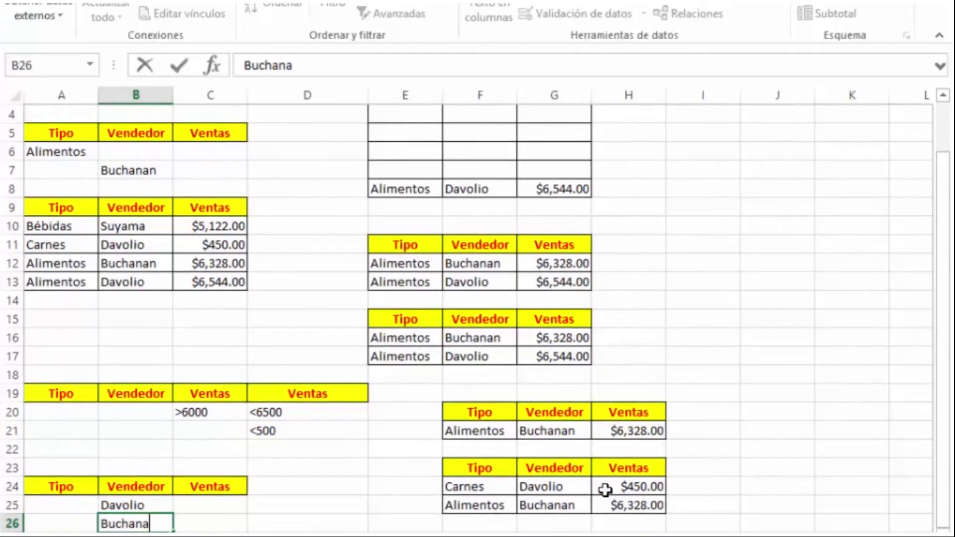
type("n")
key("Tab")
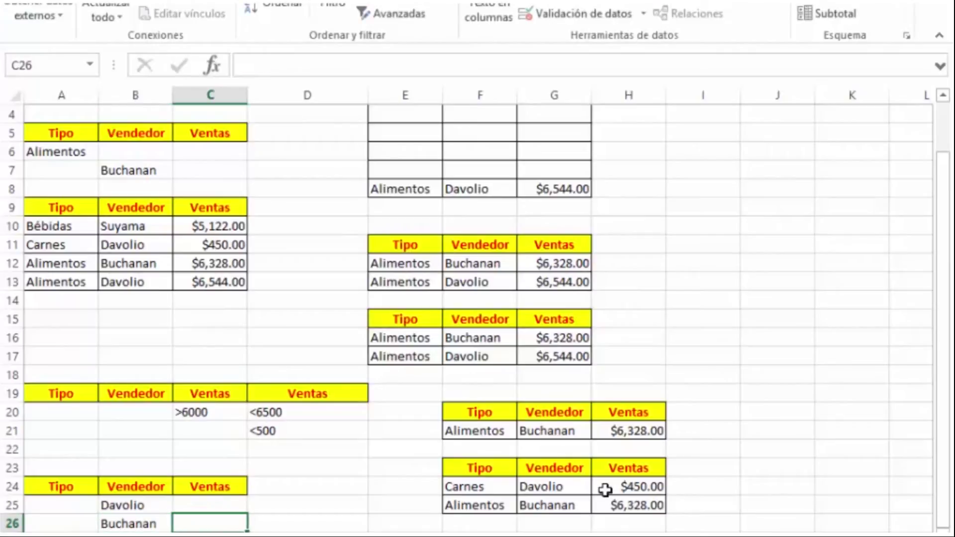
Step: Check the amounts in the Word example and enter 3000 in C25 and 1500 in C26 under Ventas
key("alt+Tab")
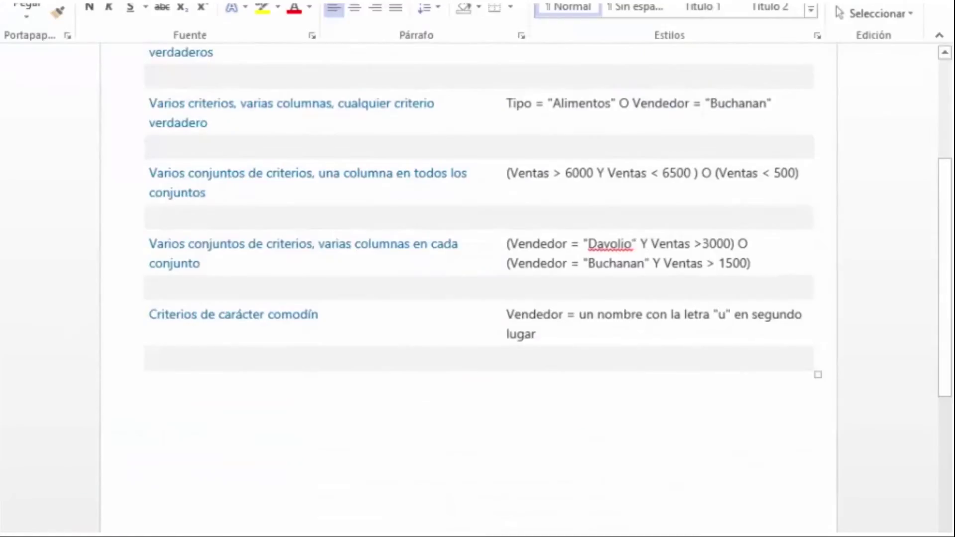
key("alt+Tab")
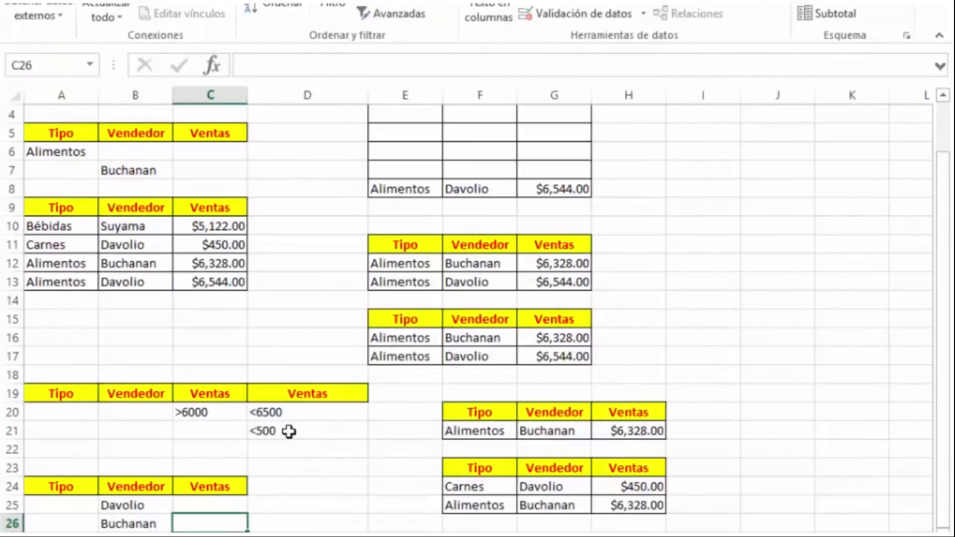
left_click(234, 506)
type("3000")
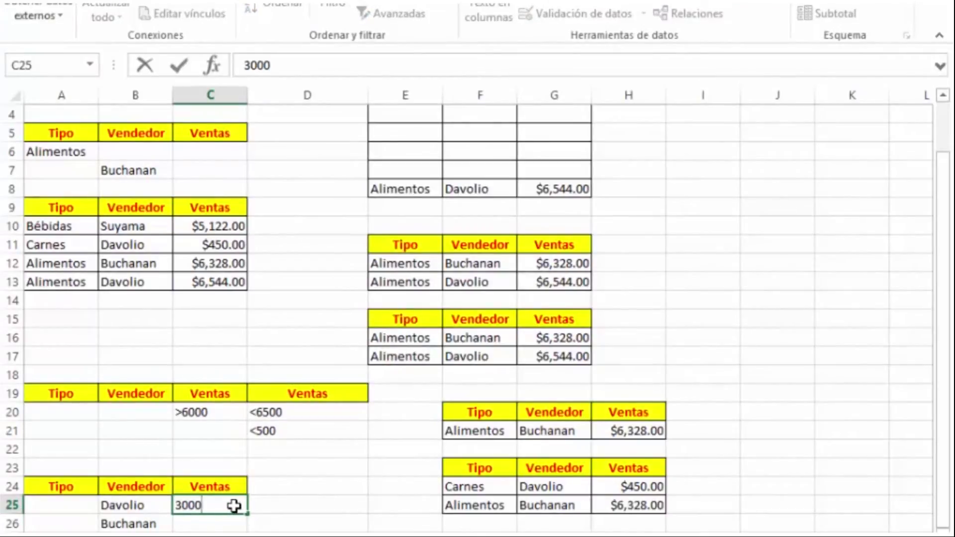
key("Return")
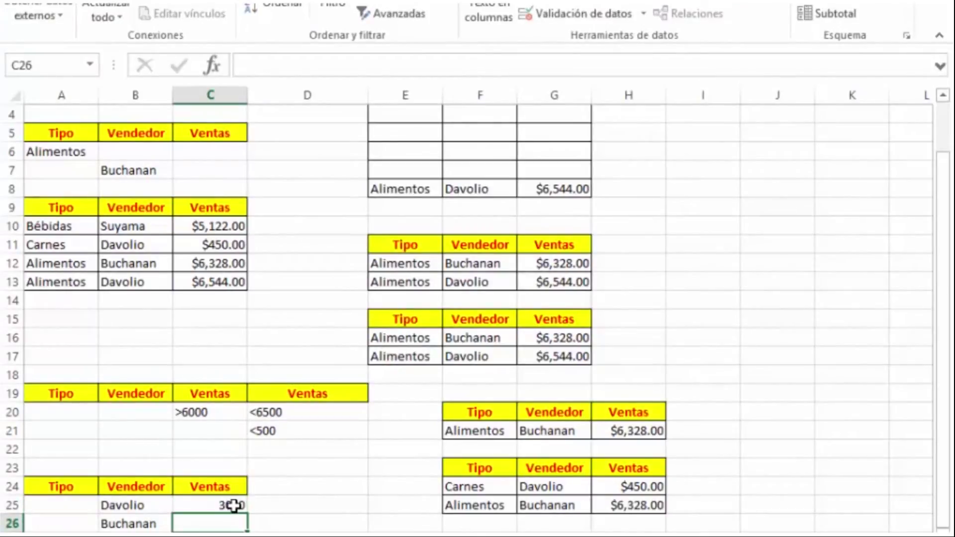
type("1500")
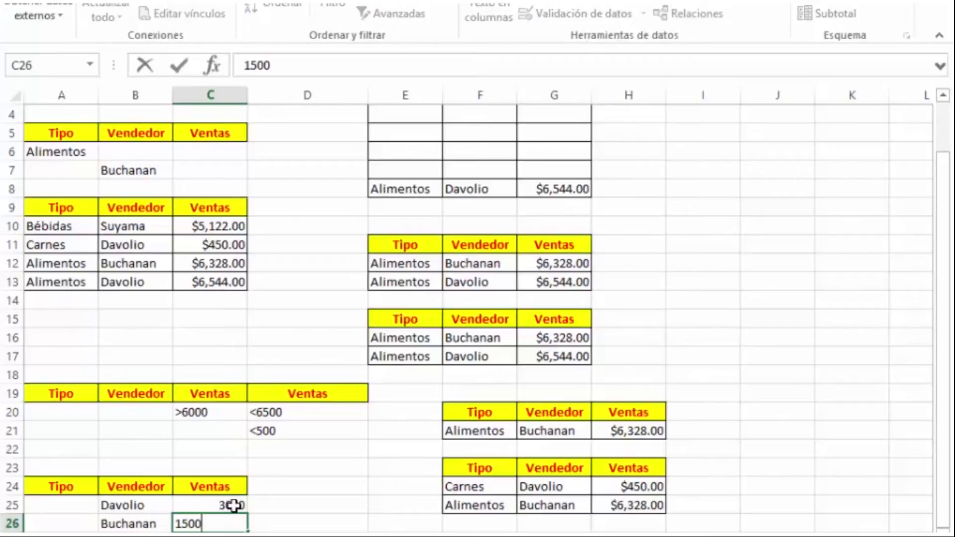
left_click(272, 517)
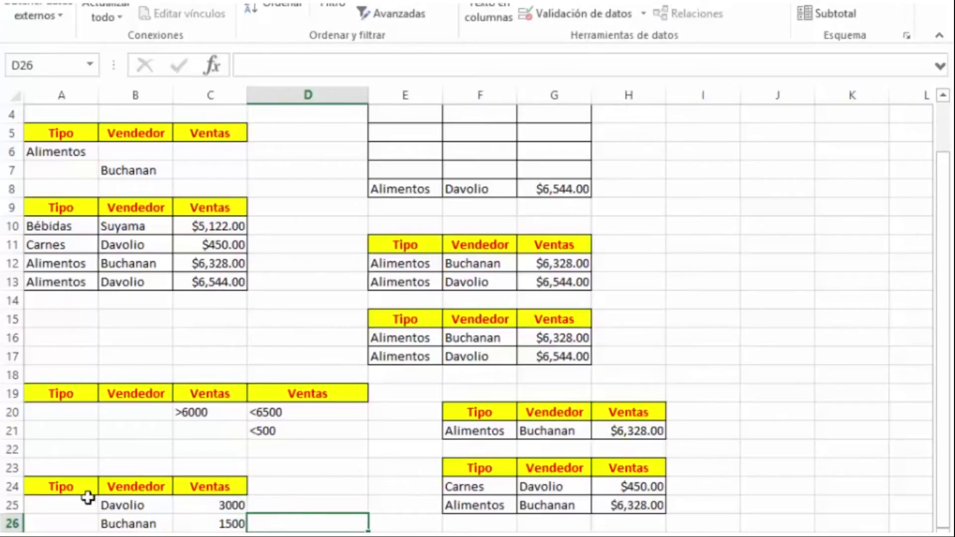
Step: Start an advanced filter on the list A9:C13 and set the criteria range to A24:C26
left_click_drag(945, 269, 935, 448)
left_click(897, 531)
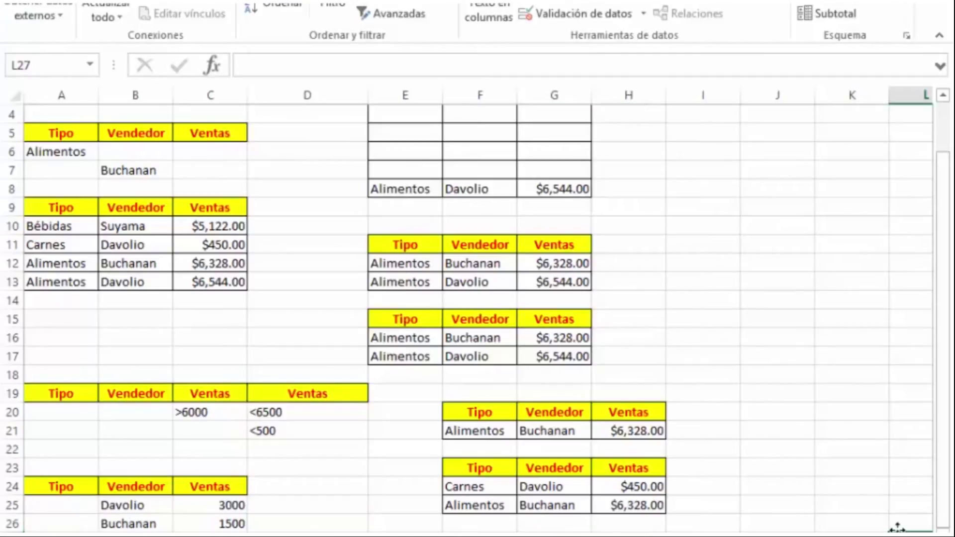
key("Down")
left_click(191, 511)
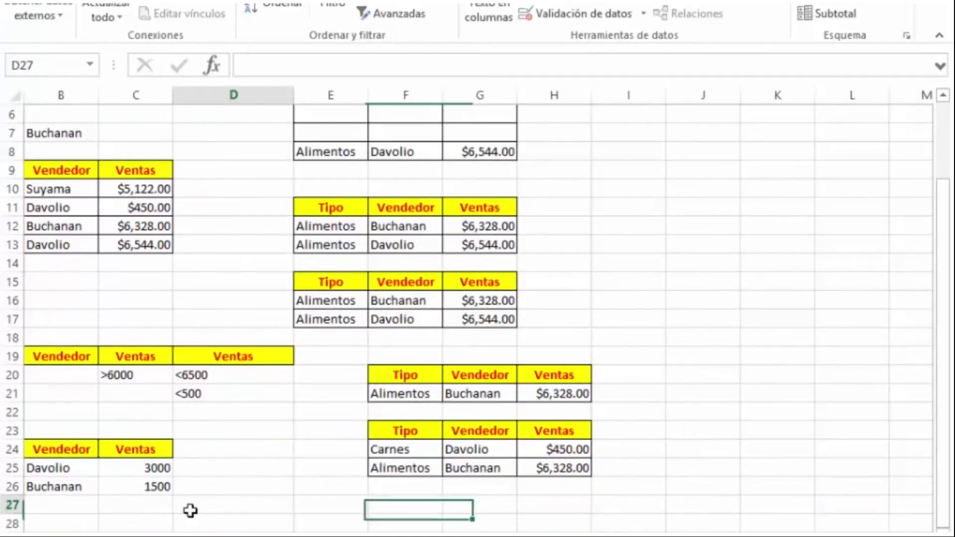
key("Down")
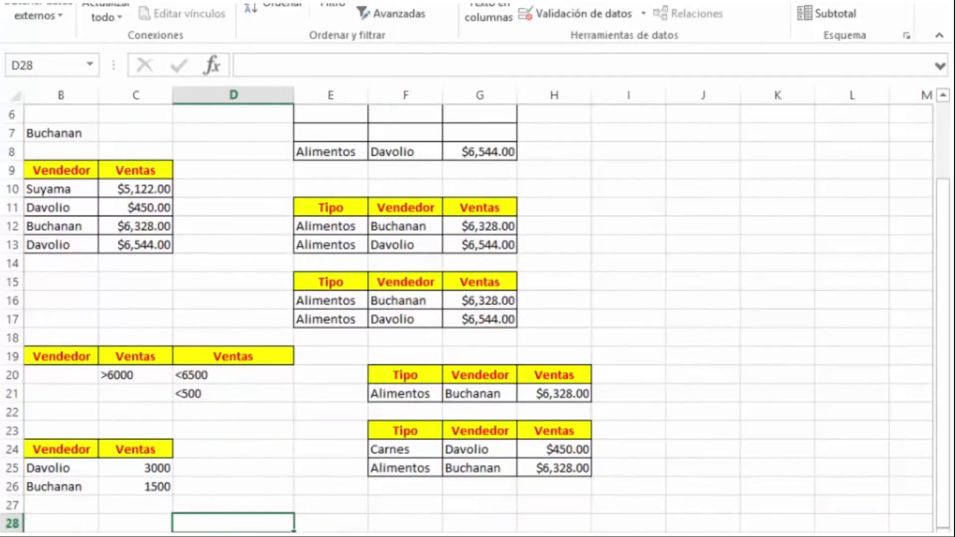
scroll(346, 411, "left", 1)
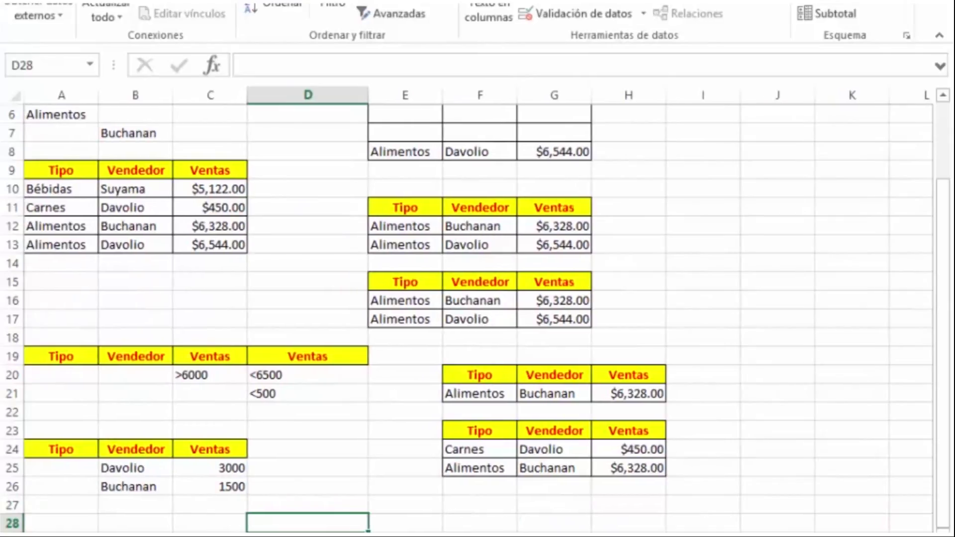
left_click(53, 171)
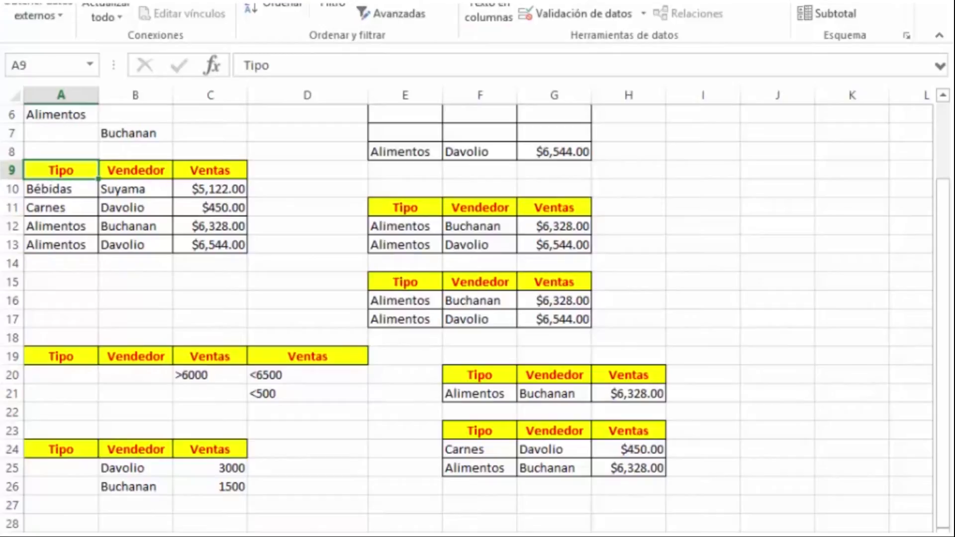
left_click(401, 17)
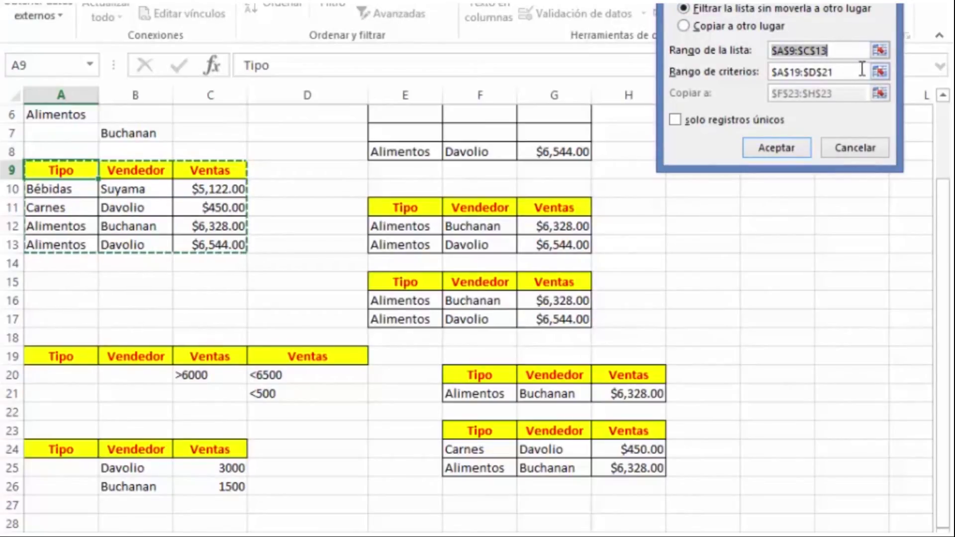
left_click(879, 75)
left_click_drag(52, 449, 198, 486)
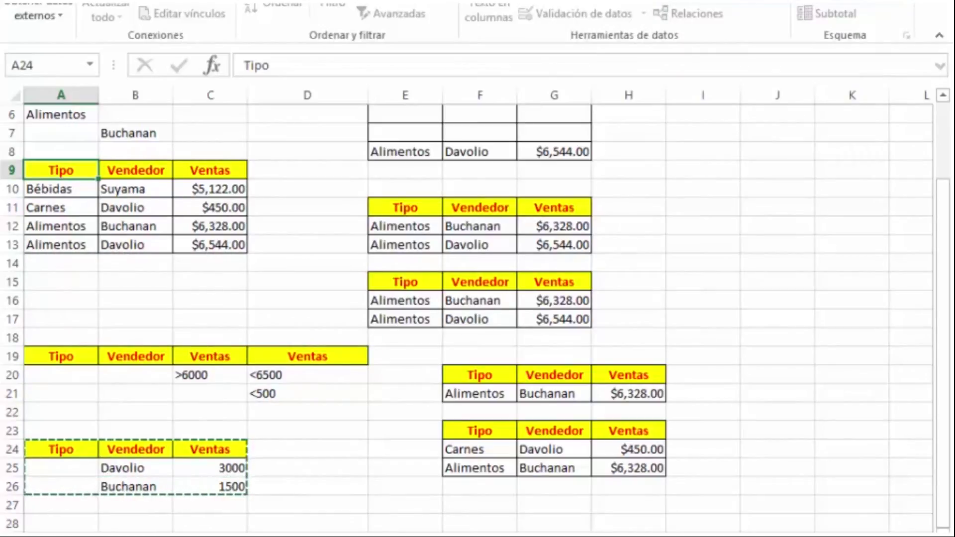
key("Return")
Step: Choose to copy the results to another location, set the destination to F27, and run the filter
left_click(704, 26)
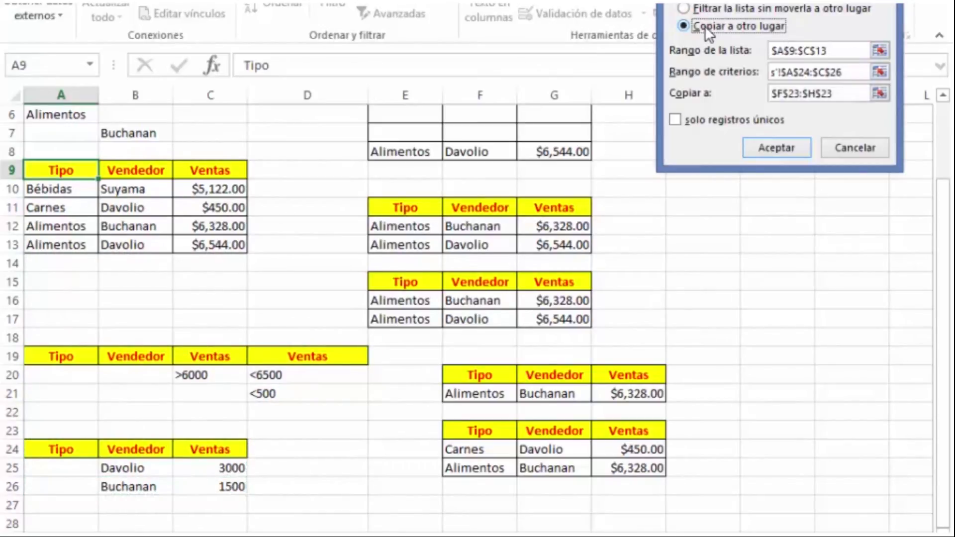
left_click(880, 97)
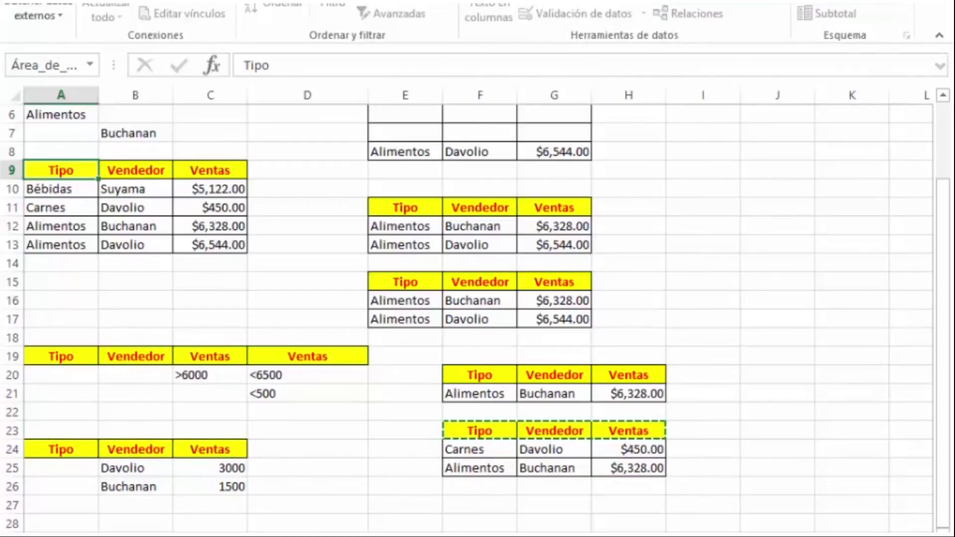
key("Return")
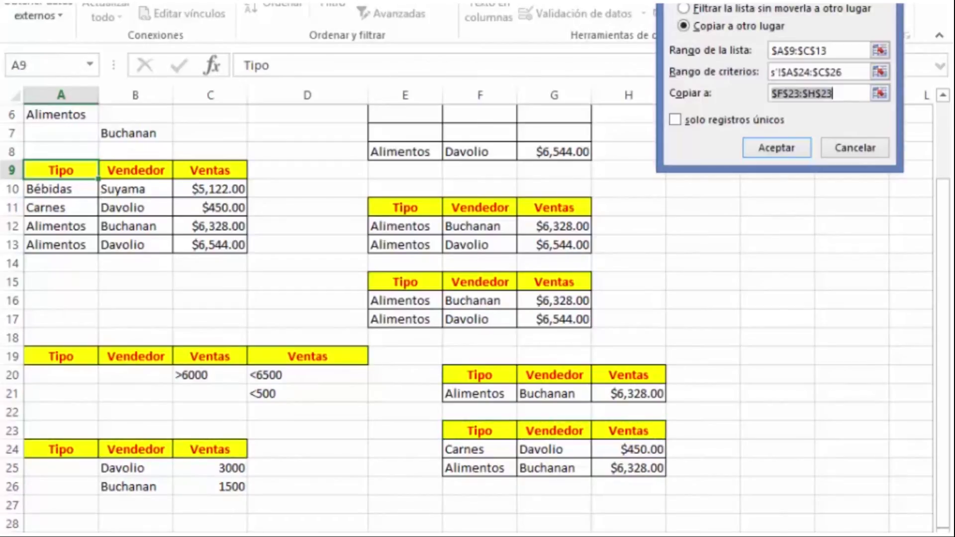
key("Return")
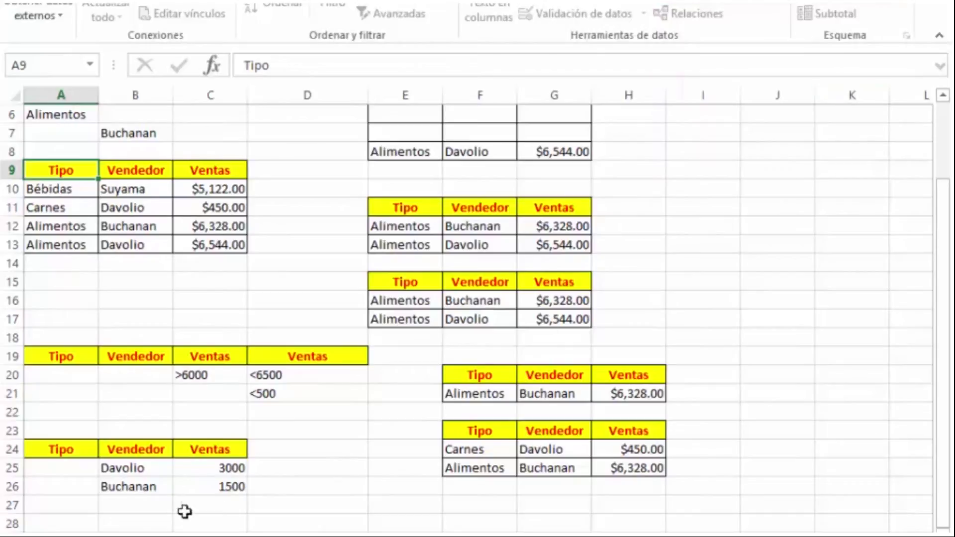
left_click(458, 507)
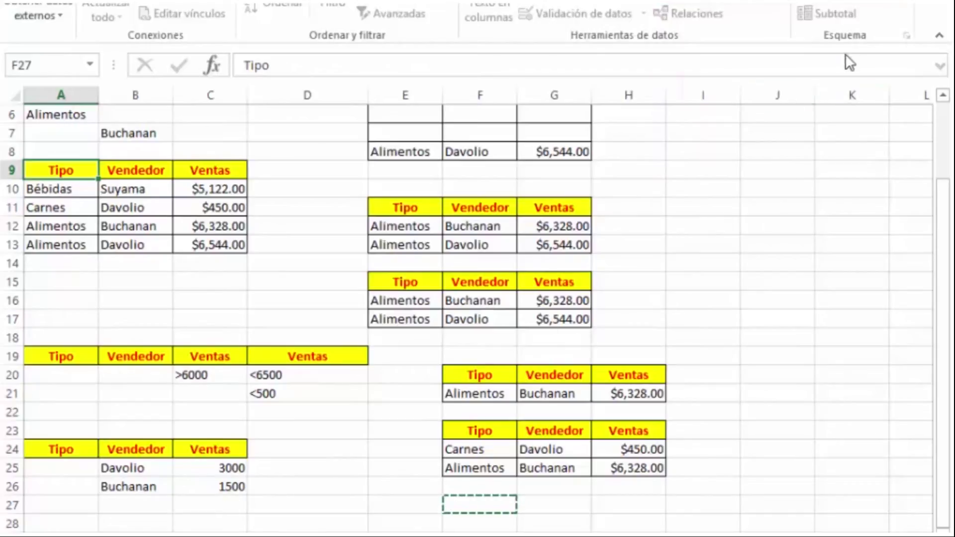
left_click(890, 7)
left_click(778, 150)
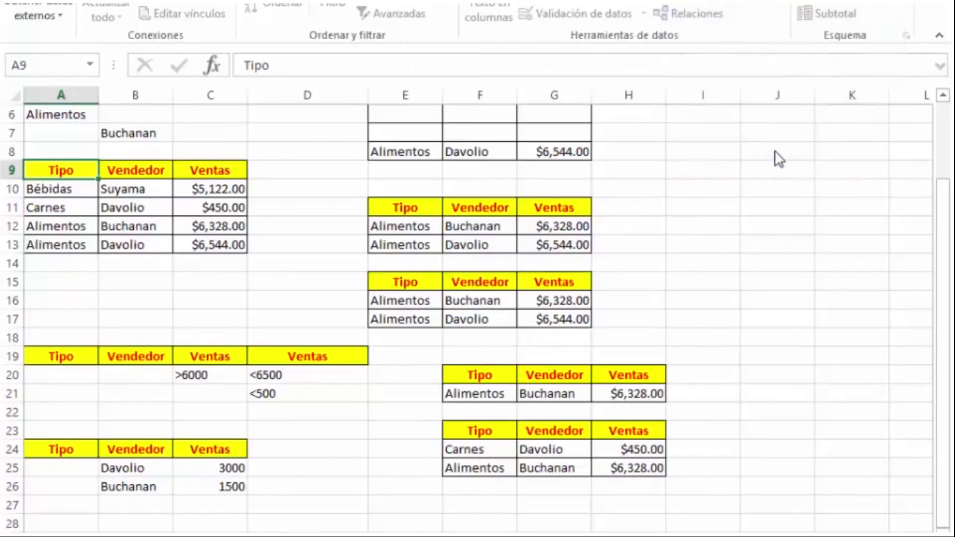
left_click_drag(941, 215, 944, 299)
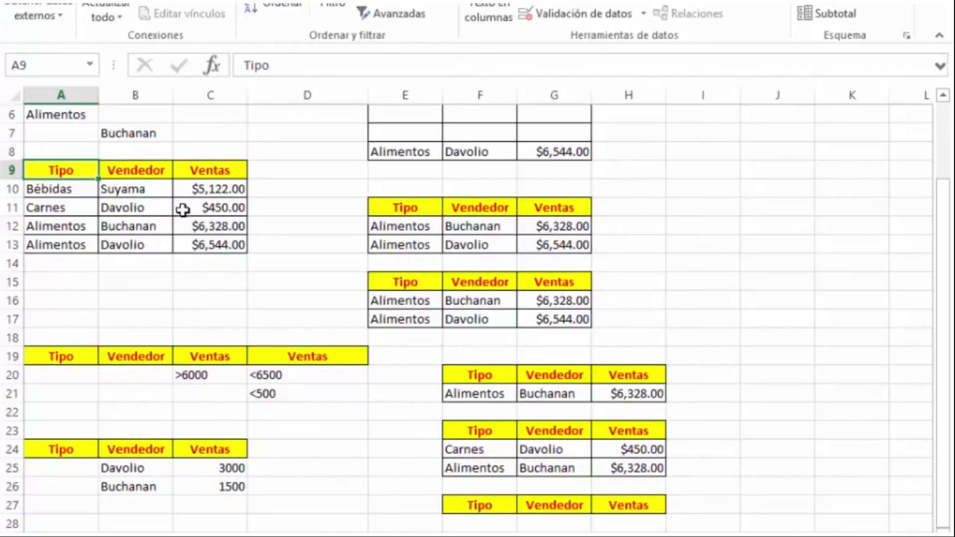
left_click(158, 246)
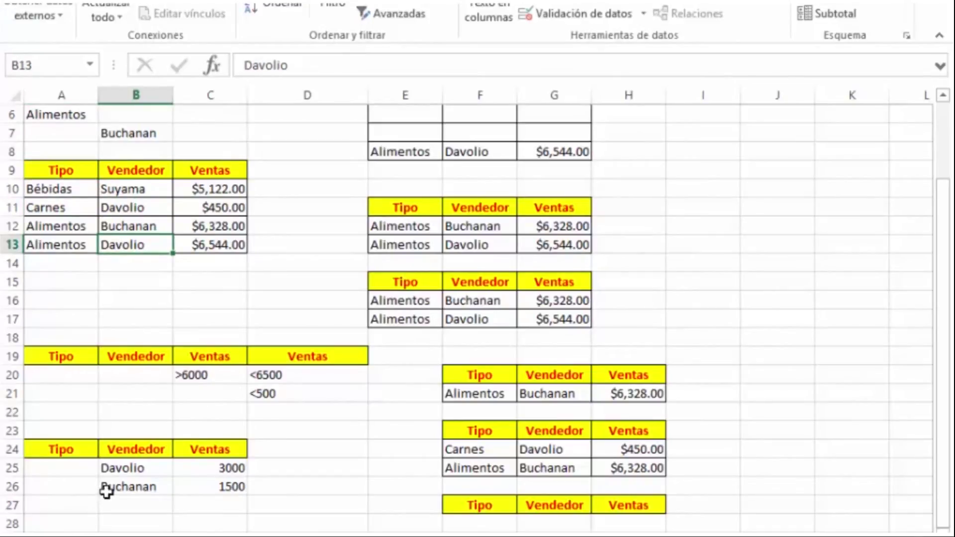
Step: Run the advanced filter again on A9:C13 with criteria A24:C26, copying the results to F27:H27
left_click(135, 488)
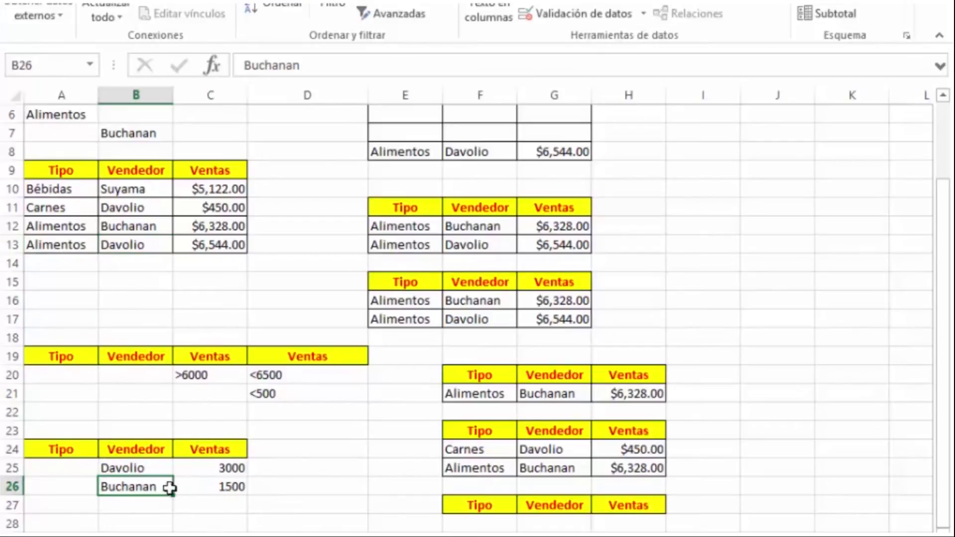
left_click(495, 520)
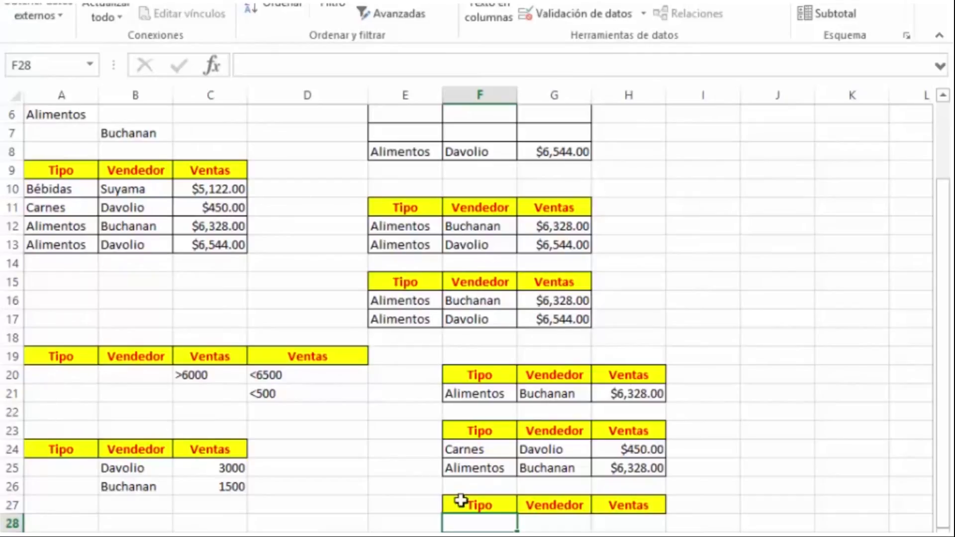
left_click(75, 188)
left_click(57, 169)
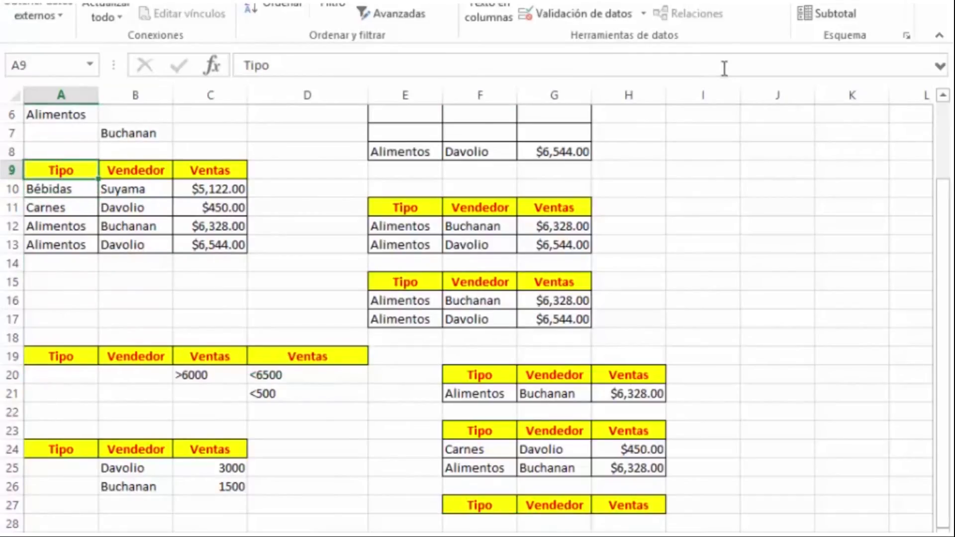
left_click(404, 13)
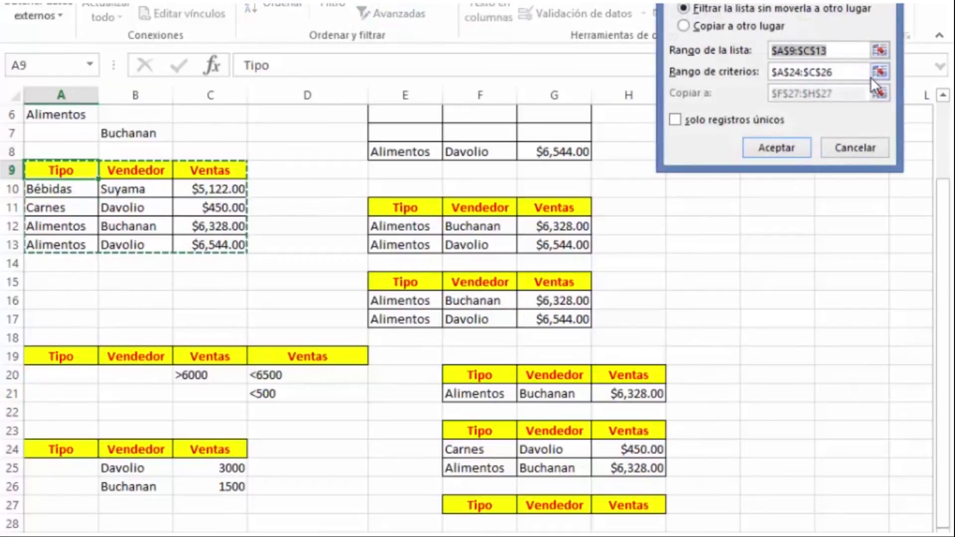
left_click(687, 27)
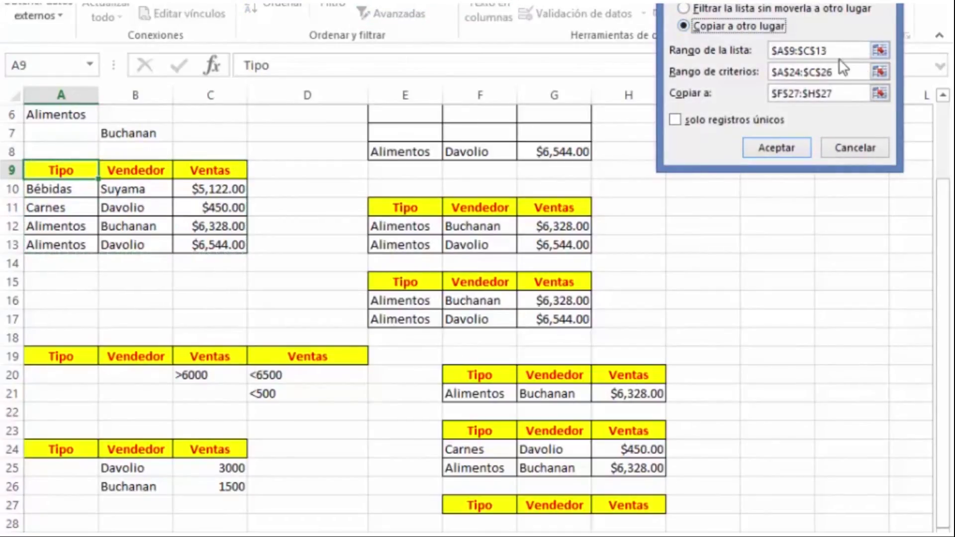
left_click(879, 72)
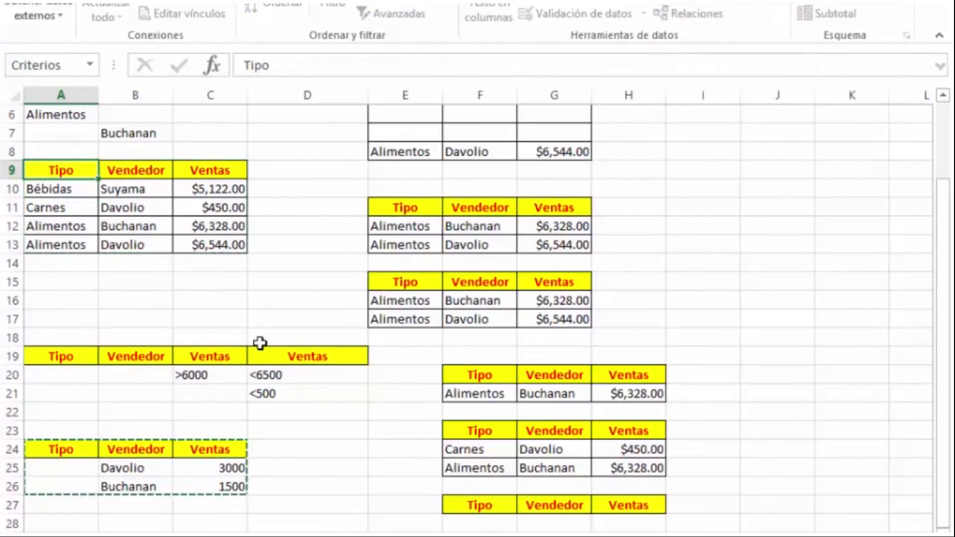
key("Return")
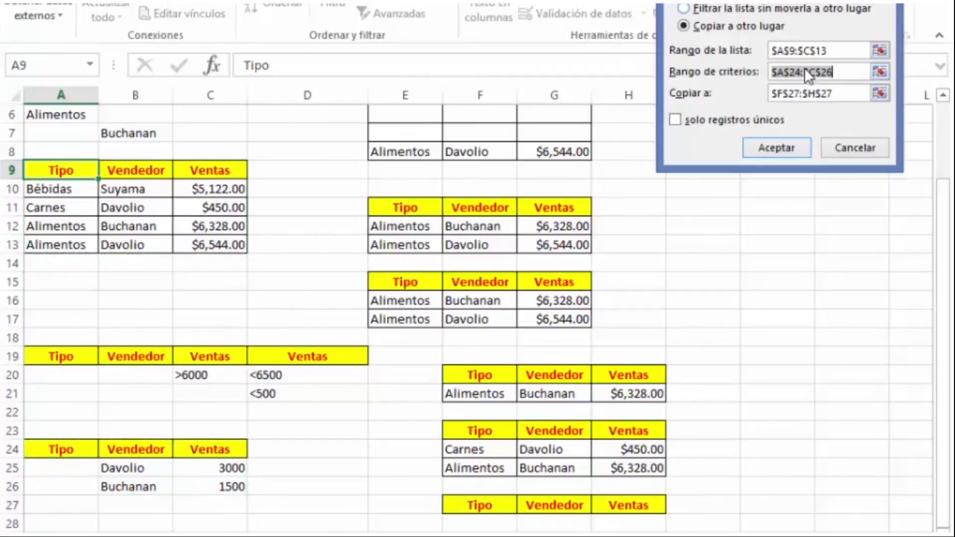
left_click(879, 93)
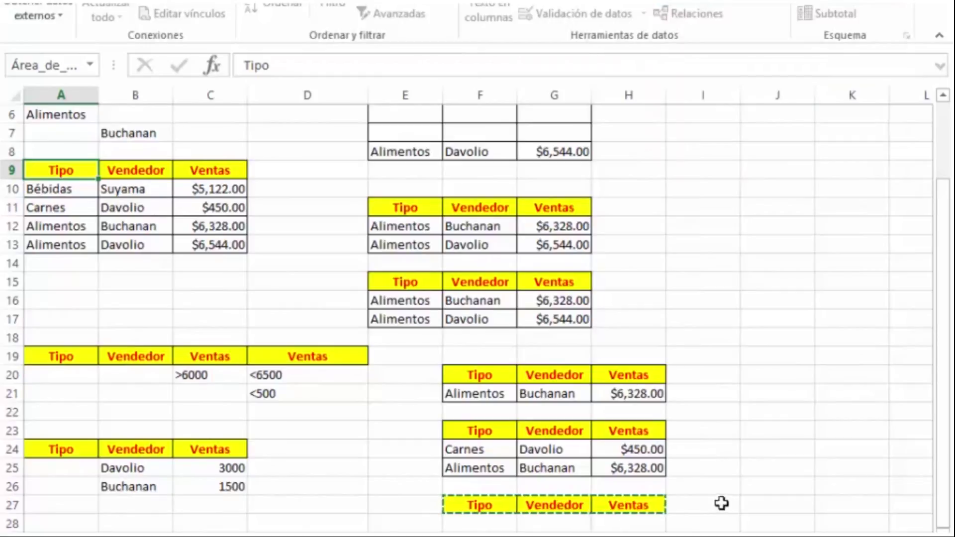
key("Return")
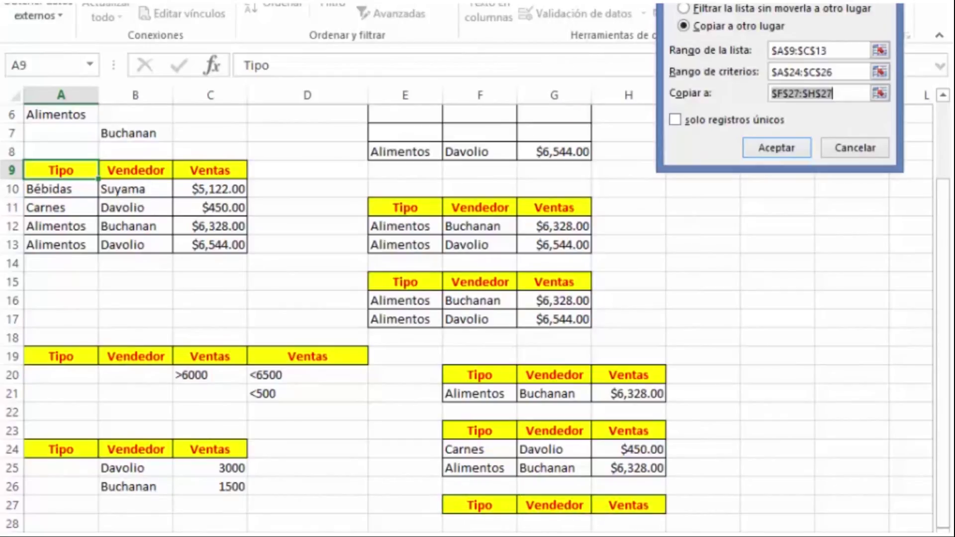
key("Return")
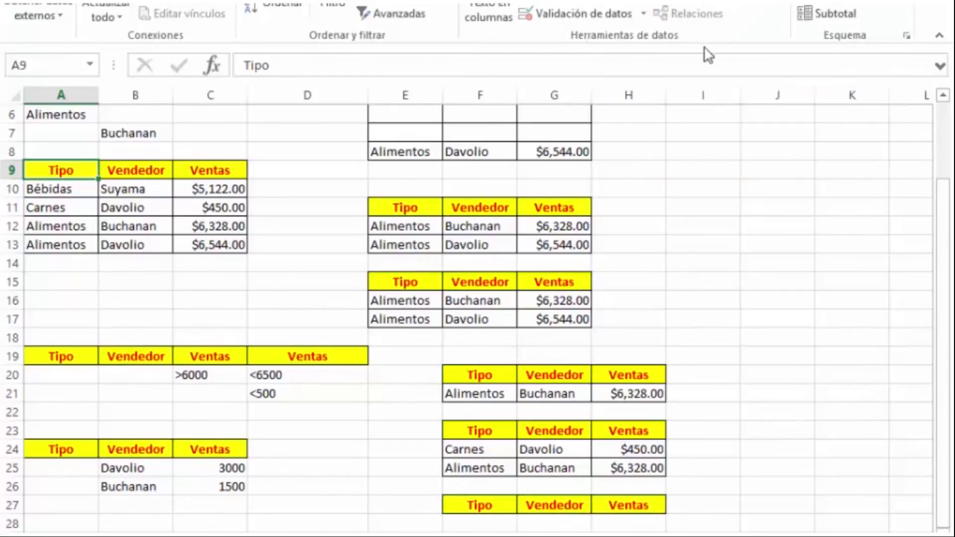
Step: Add the greater-than operator to the Ventas criteria, setting C25 to >3000 and C26 to >1500
left_click(206, 470)
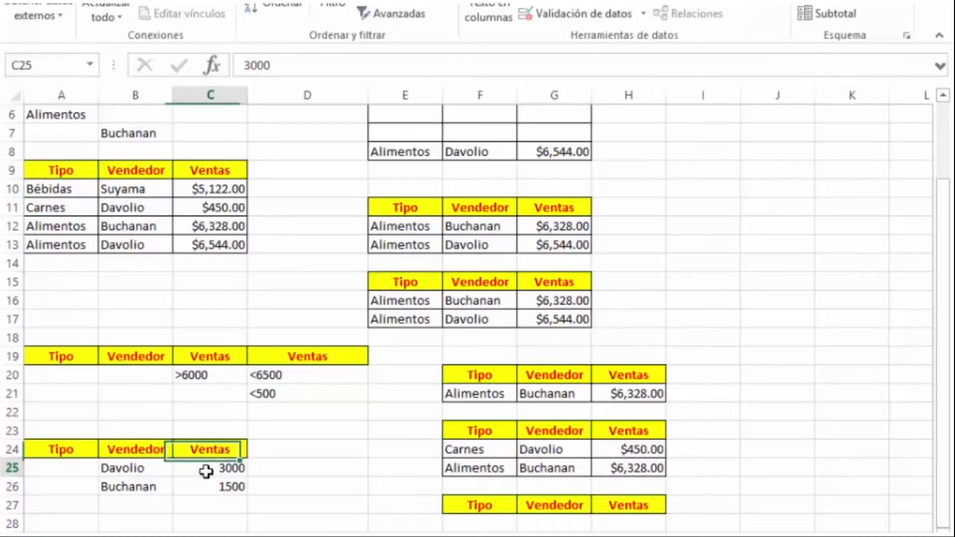
left_click(246, 65)
type(">")
key("Return")
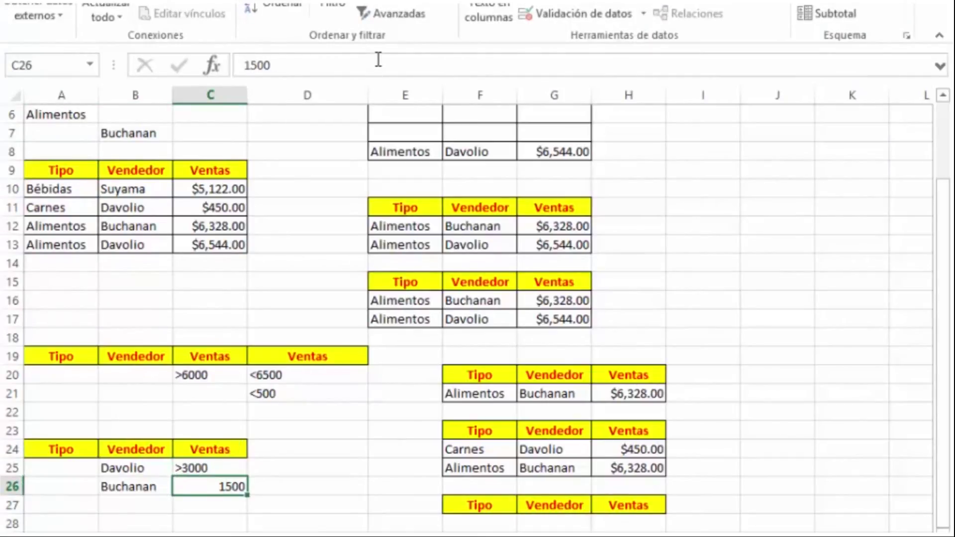
left_click(245, 64)
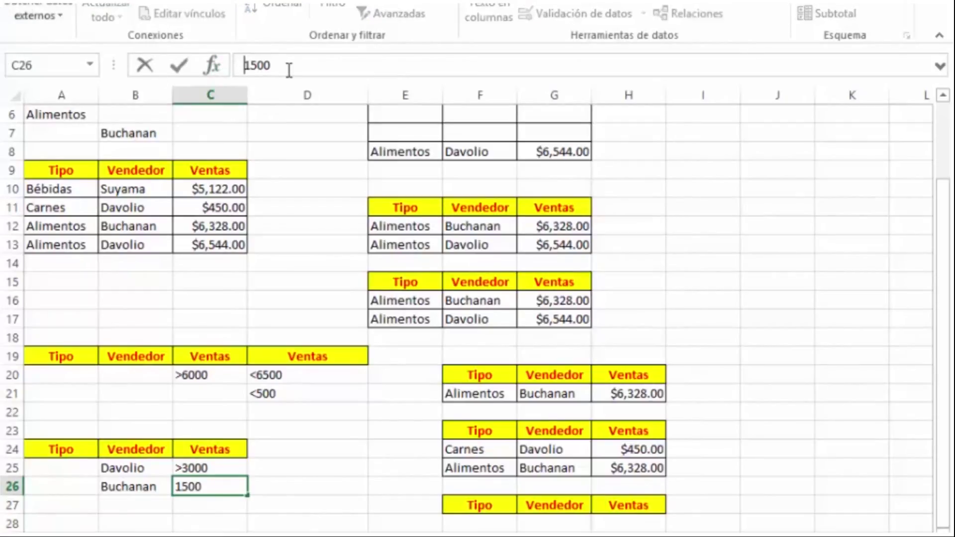
type(">")
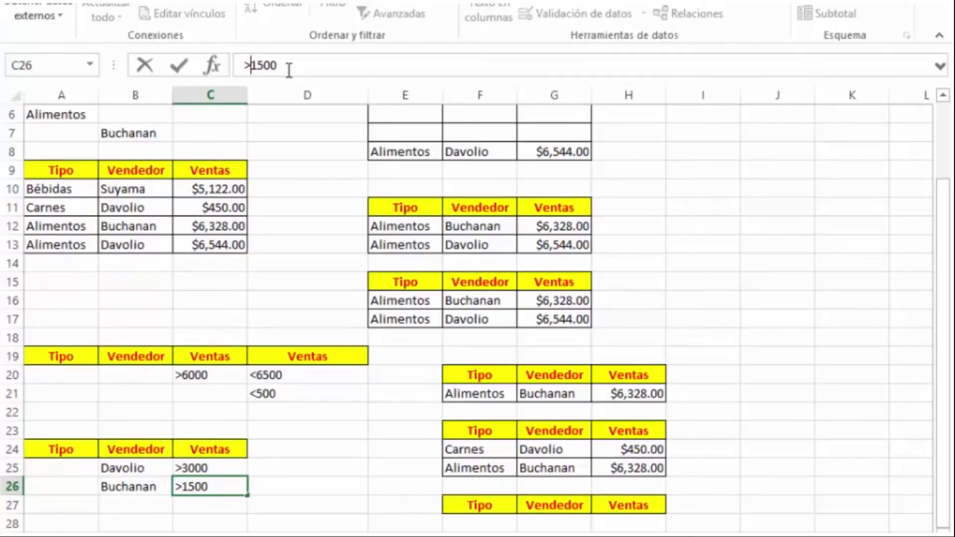
Step: Start an advanced filter on the list A9:C13 using the criteria range A24:C26
left_click_drag(946, 237, 952, 273)
left_click(48, 169)
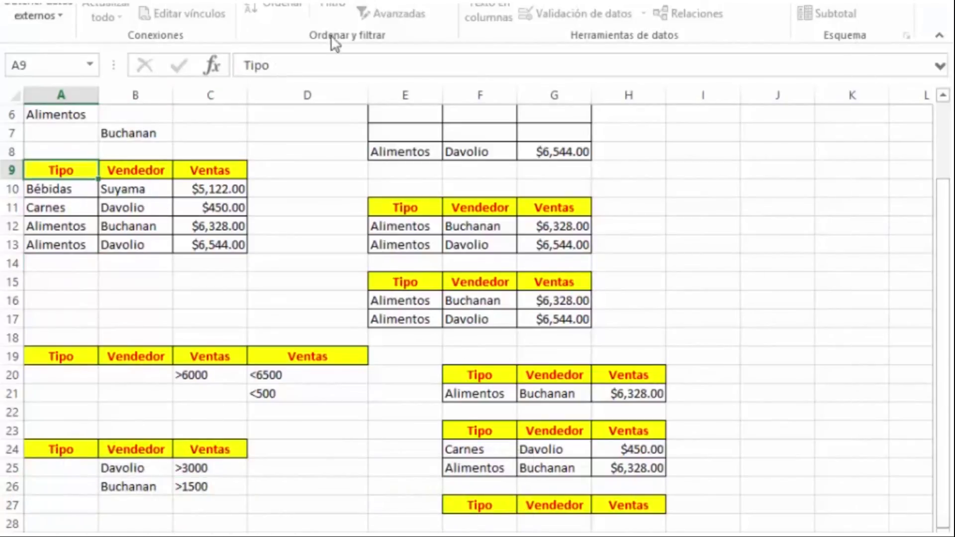
left_click(394, 14)
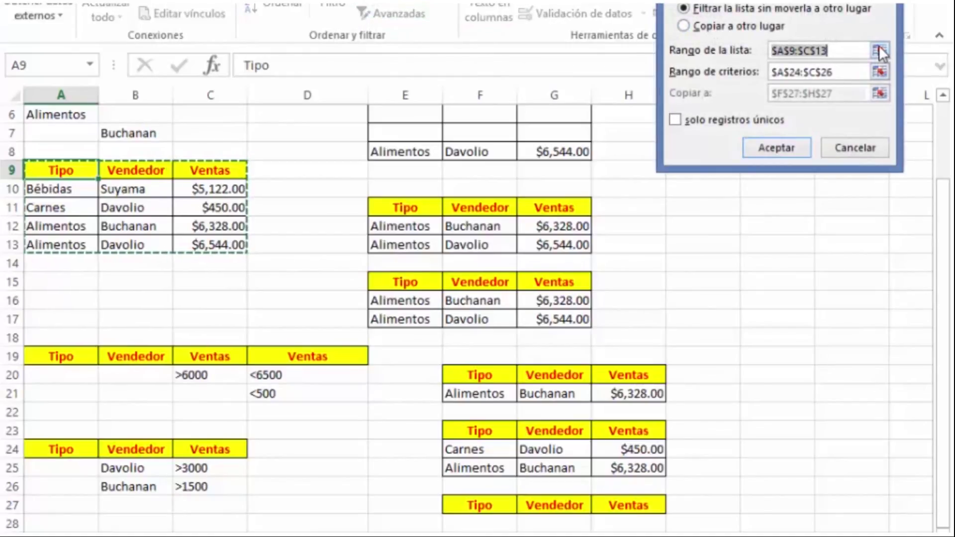
left_click(879, 75)
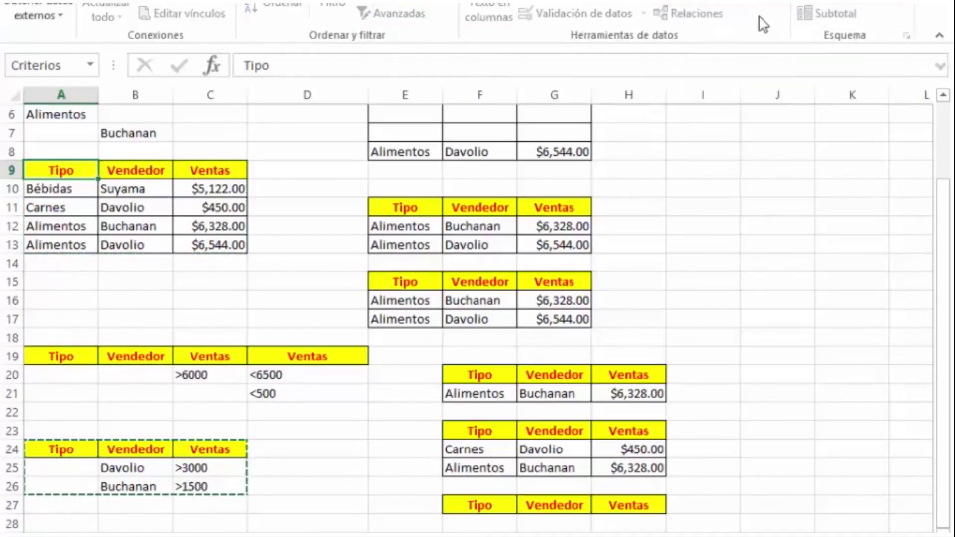
key("Return")
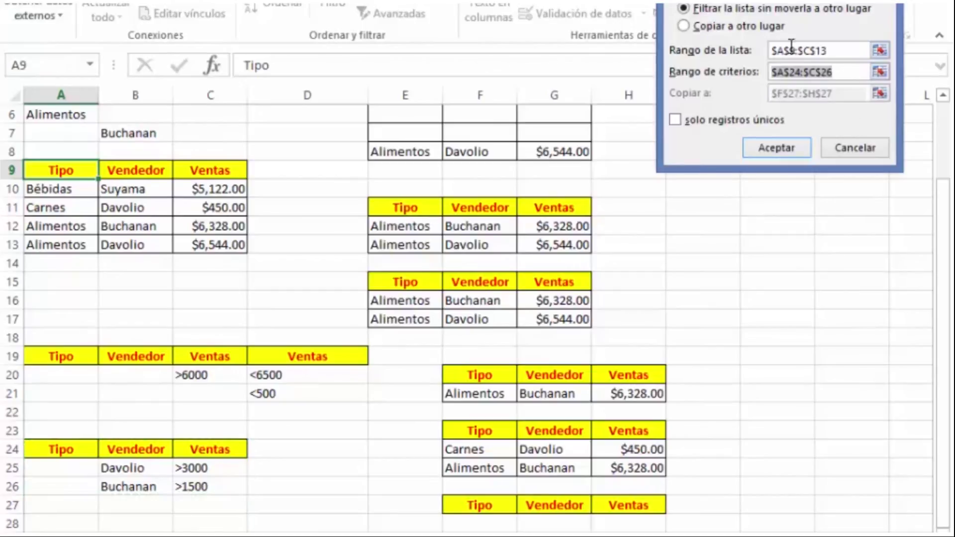
Step: Choose to copy the results to another location, set the destination to J27, and run the filter
left_click(756, 27)
left_click(879, 93)
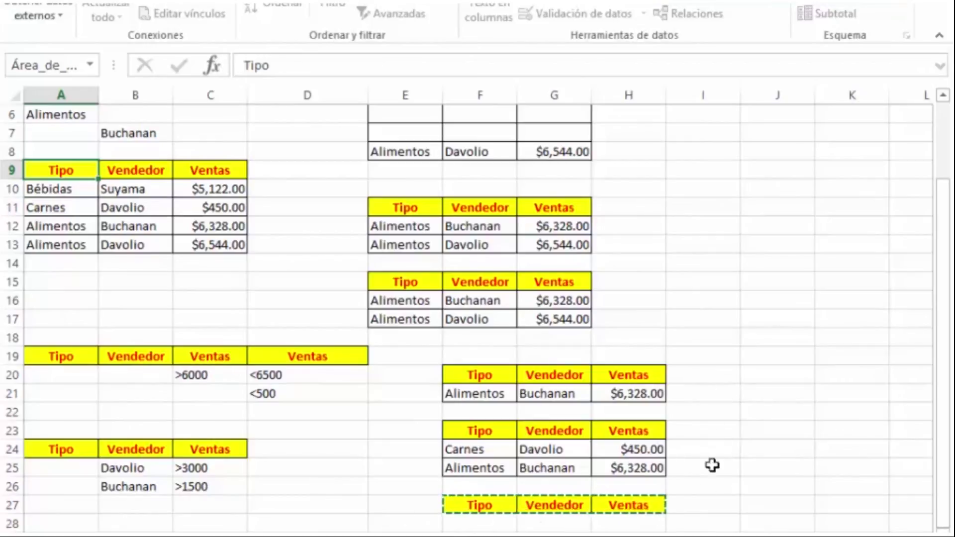
left_click(751, 503)
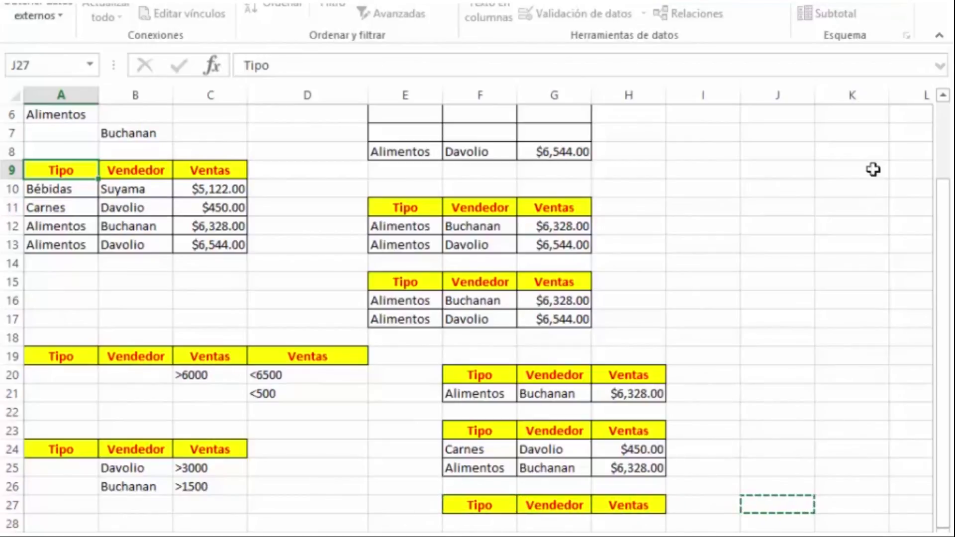
left_click(898, 8)
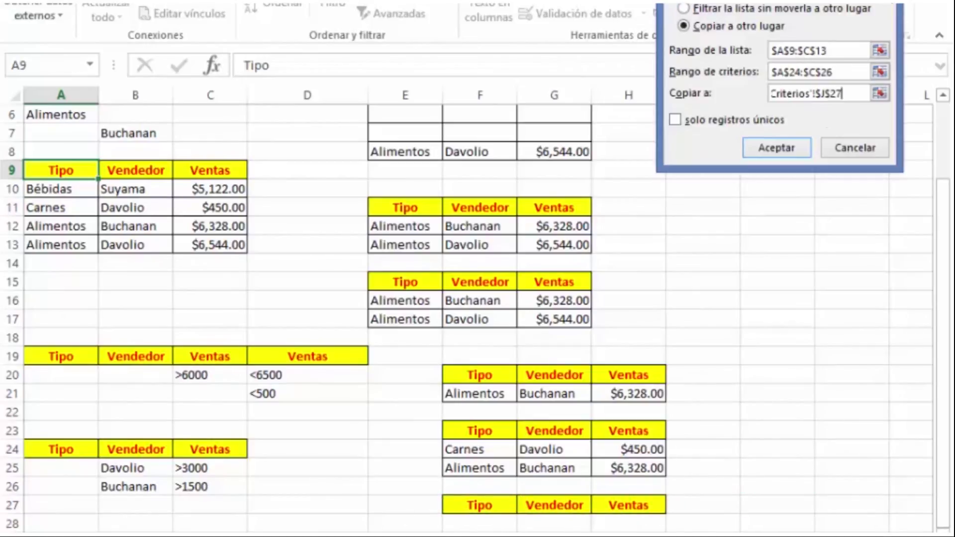
left_click(782, 148)
left_click_drag(948, 485, 947, 502)
left_click_drag(766, 535, 796, 535)
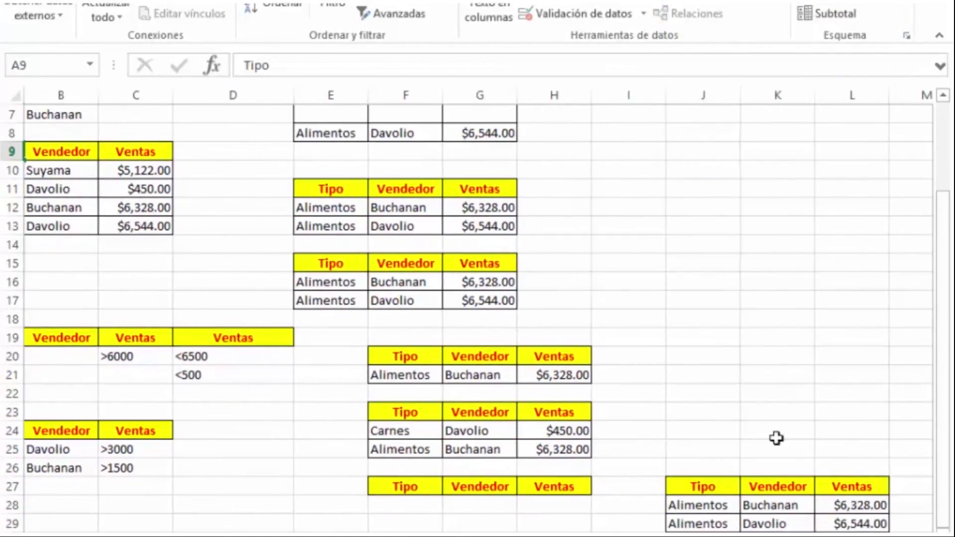
left_click(764, 428)
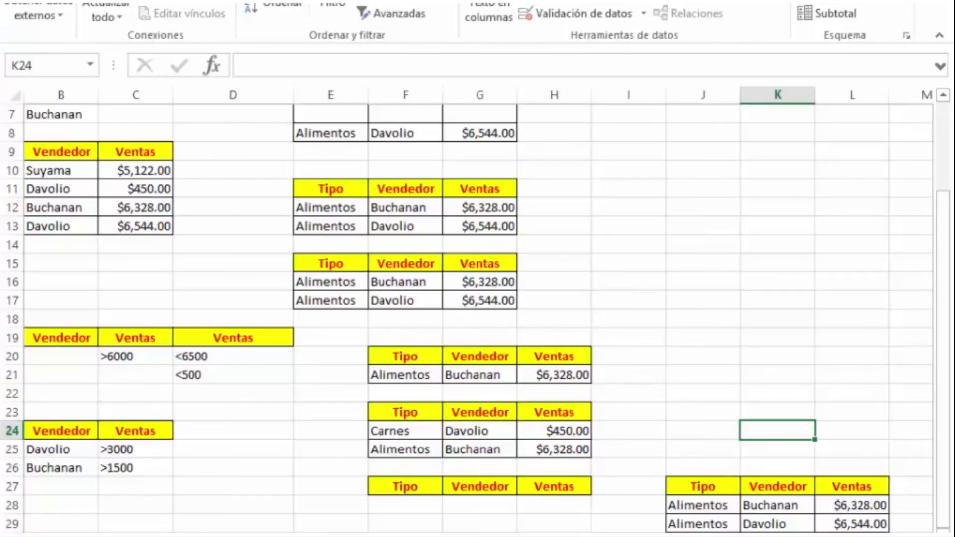
Step: Switch to Word to read the wildcard criteria example, and return to the Excel worksheet
key("alt+Tab")
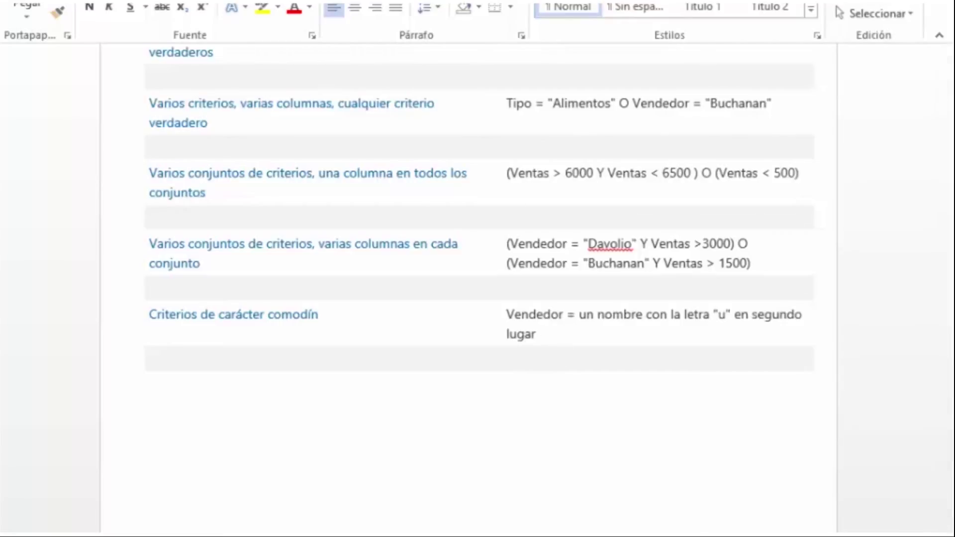
key("alt+Tab")
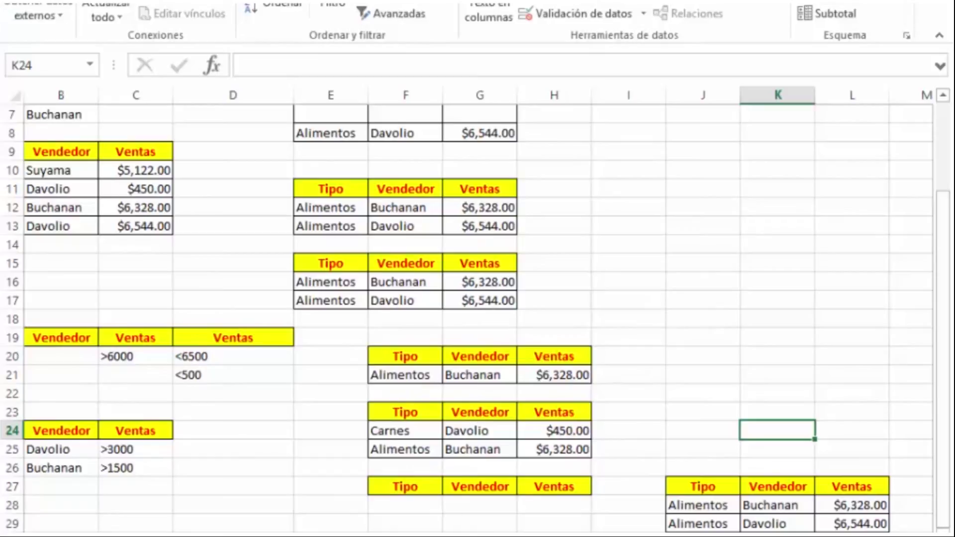
key("alt+Tab")
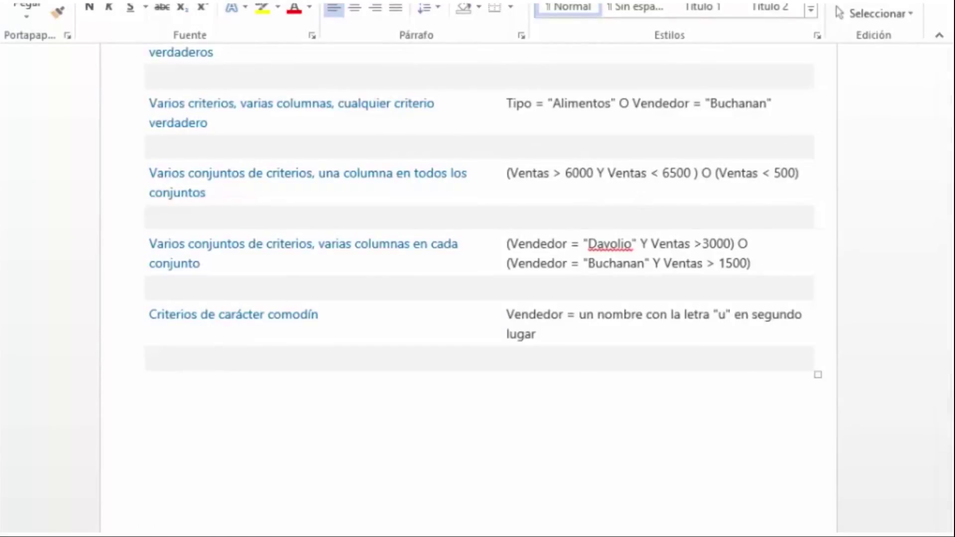
key("alt+Tab")
left_click(148, 499)
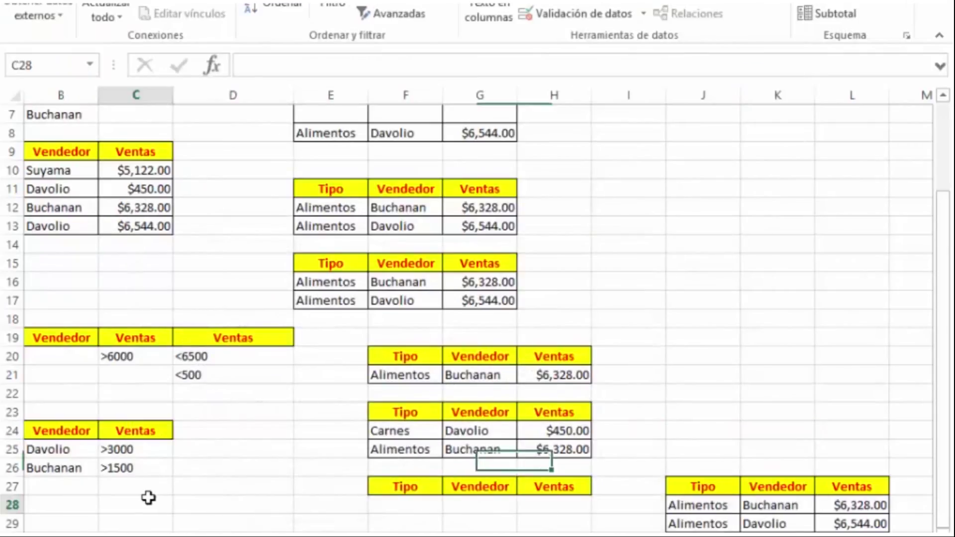
left_click(947, 236)
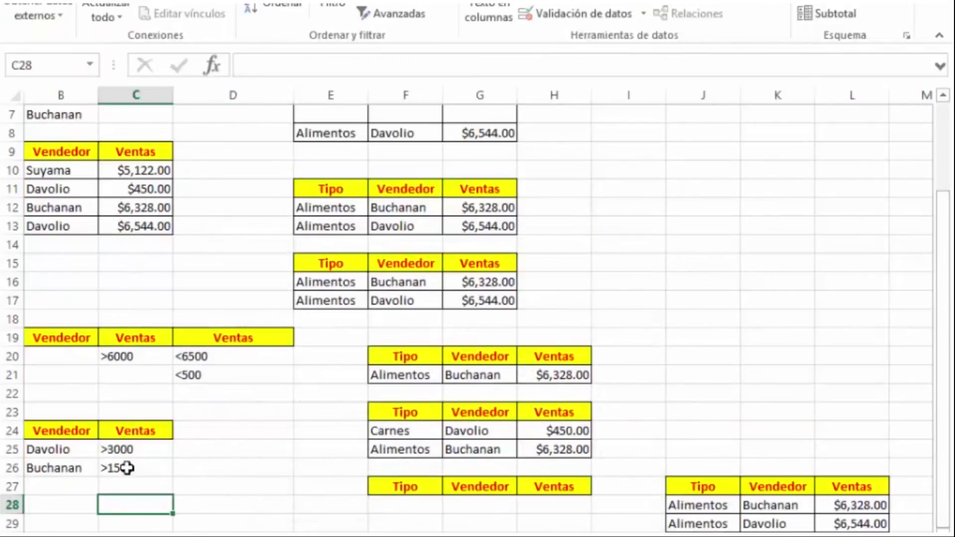
left_click_drag(948, 321, 948, 230)
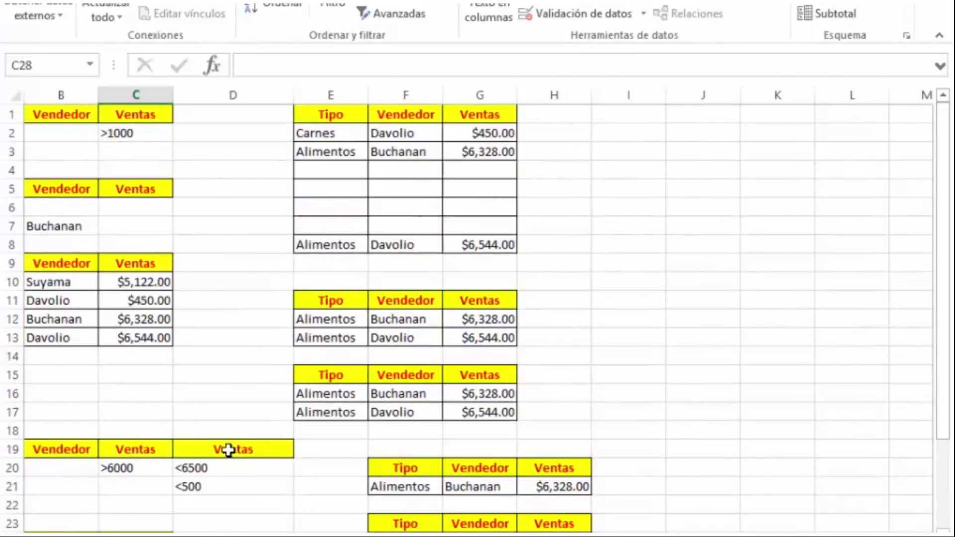
left_click(178, 485)
key("Down")
key("Down")
key("Down")
key("Down")
key("Down")
key("Down")
key("Down")
key("Down")
key("Down")
key("Down")
key("Down")
key("Down")
key("Down")
key("Down")
key("Down")
key("Down")
key("Down")
key("Down")
key("Down")
key("Down")
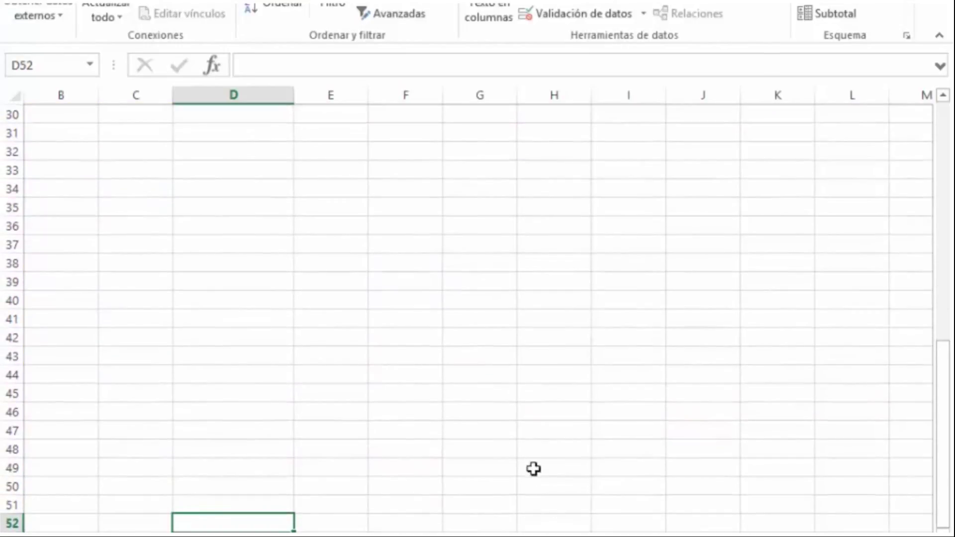
left_click_drag(943, 391, 952, 164)
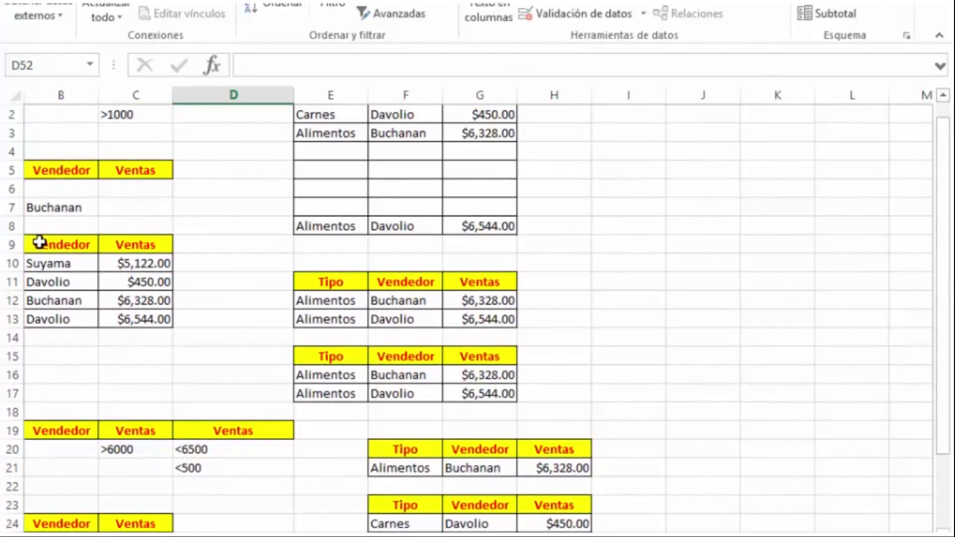
left_click_drag(948, 264, 945, 211)
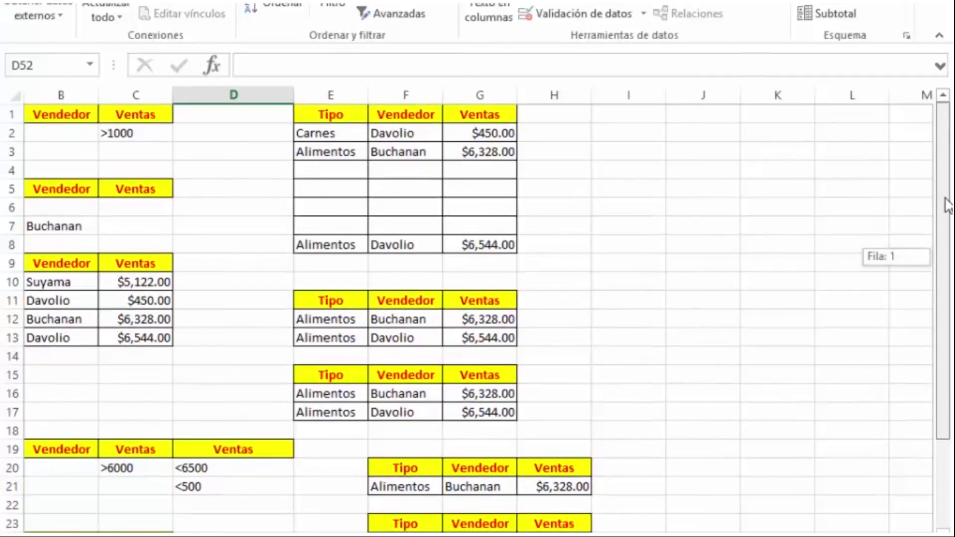
Step: Copy the list headers A9:C9 to A28 for a new criteria range and select the cell under Vendedor
left_click_drag(801, 535, 786, 535)
left_click_drag(55, 264, 213, 263)
key("ctrl+c")
left_click_drag(947, 178, 929, 393)
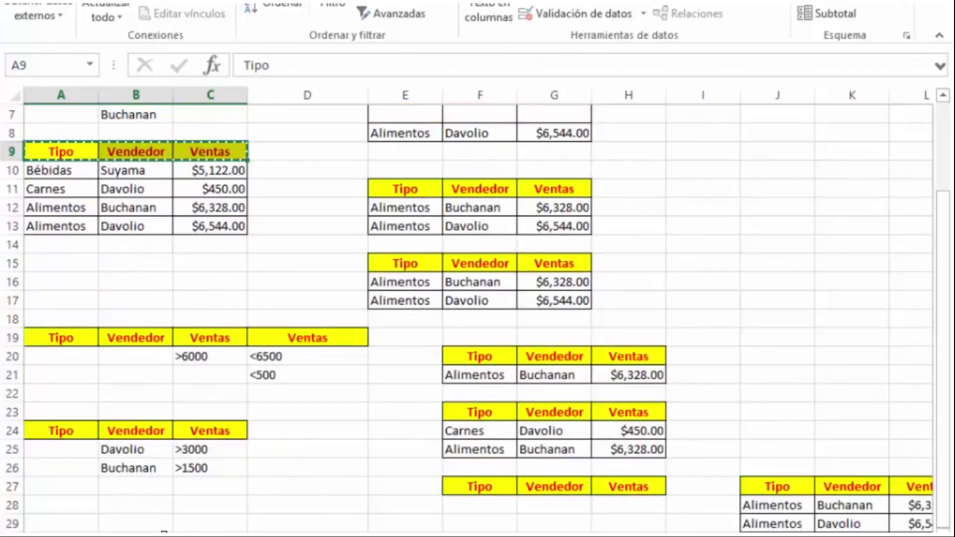
left_click(46, 512)
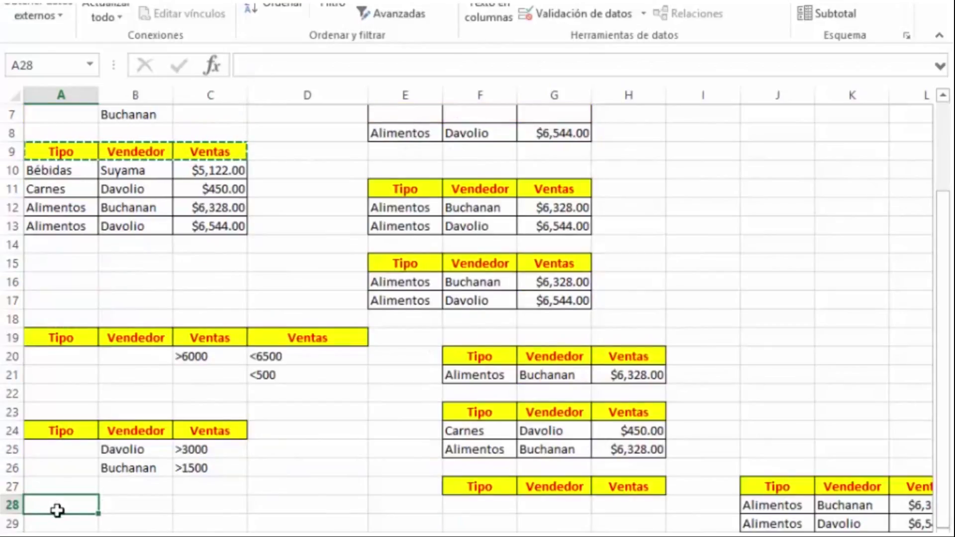
key("ctrl+v")
left_click(122, 523)
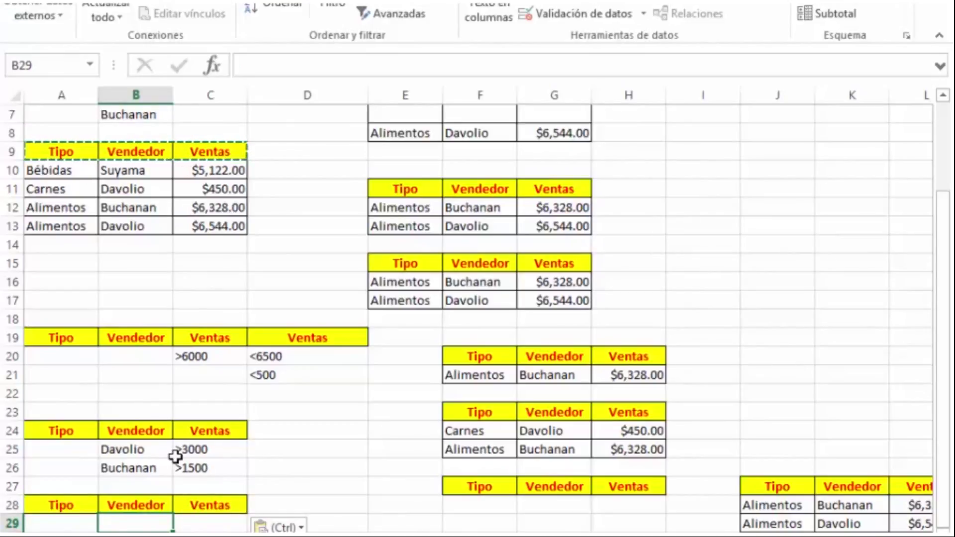
Step: Enter the wildcard criterion ?u* under Vendedor in B29, and set up an advanced filter on A9:C13 with criteria range A28:C29
type("?u*")
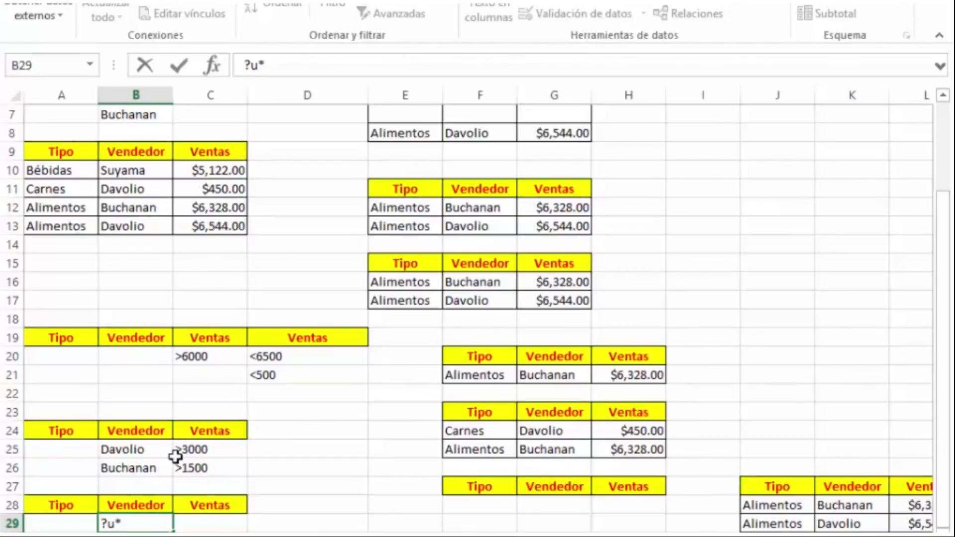
left_click(256, 506)
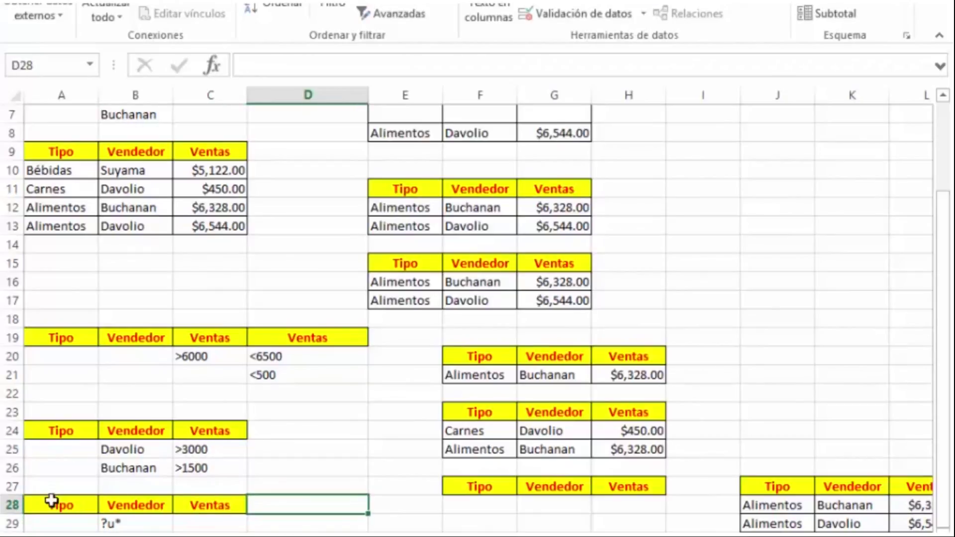
left_click(55, 149)
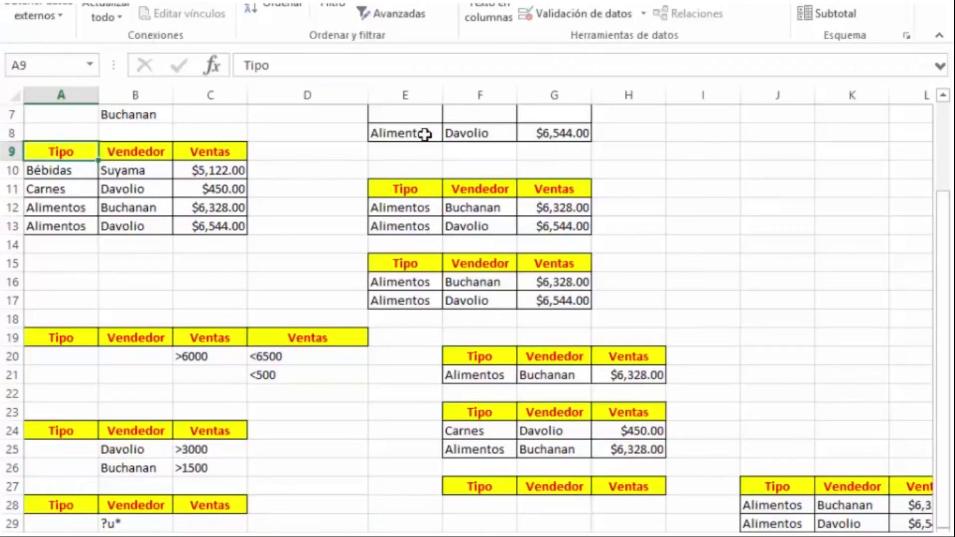
left_click(421, 13)
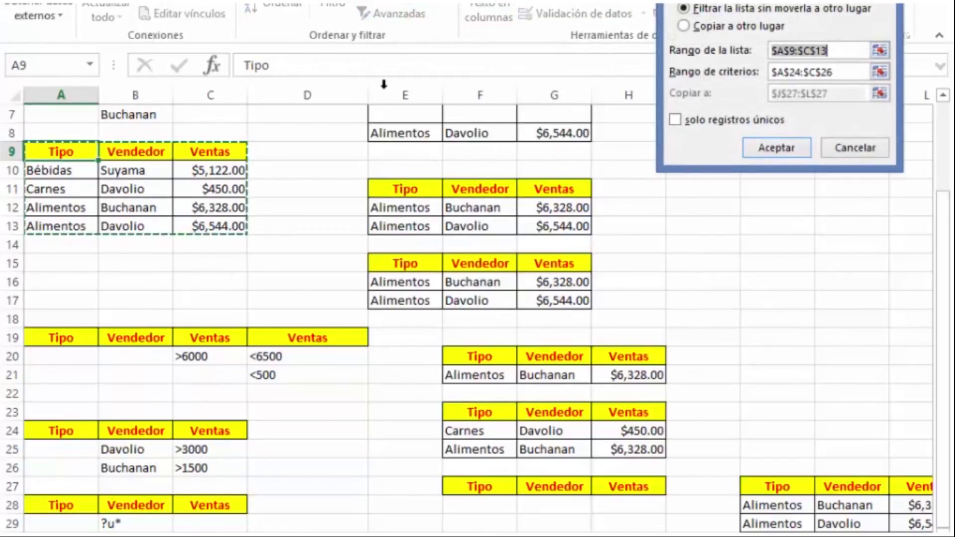
key("Escape")
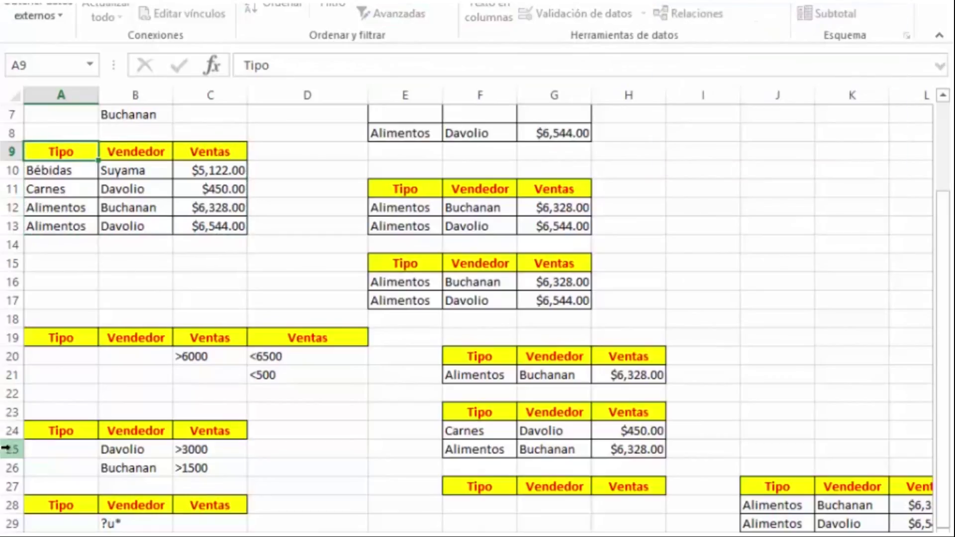
left_click_drag(51, 503, 203, 528)
key("ctrl+c")
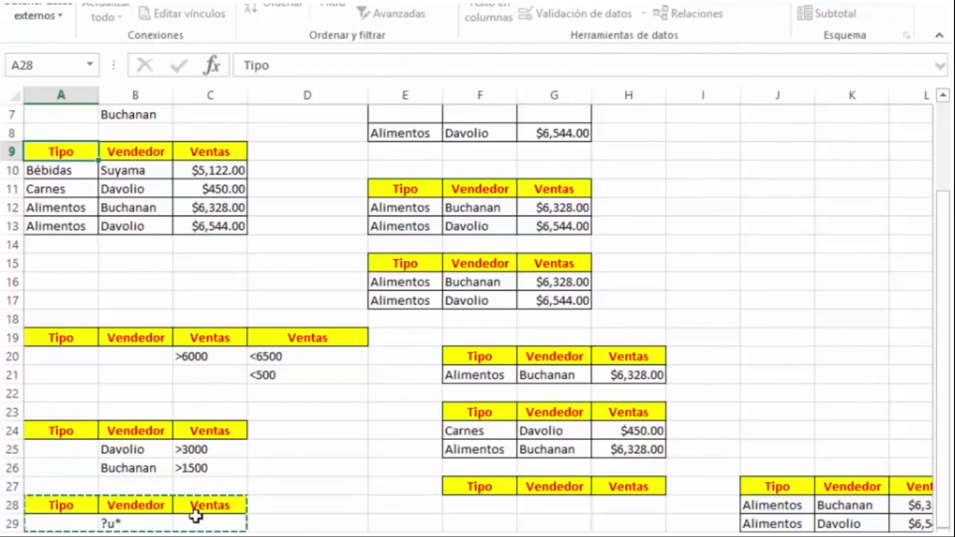
key("alt+d")
key("f")
key("a")
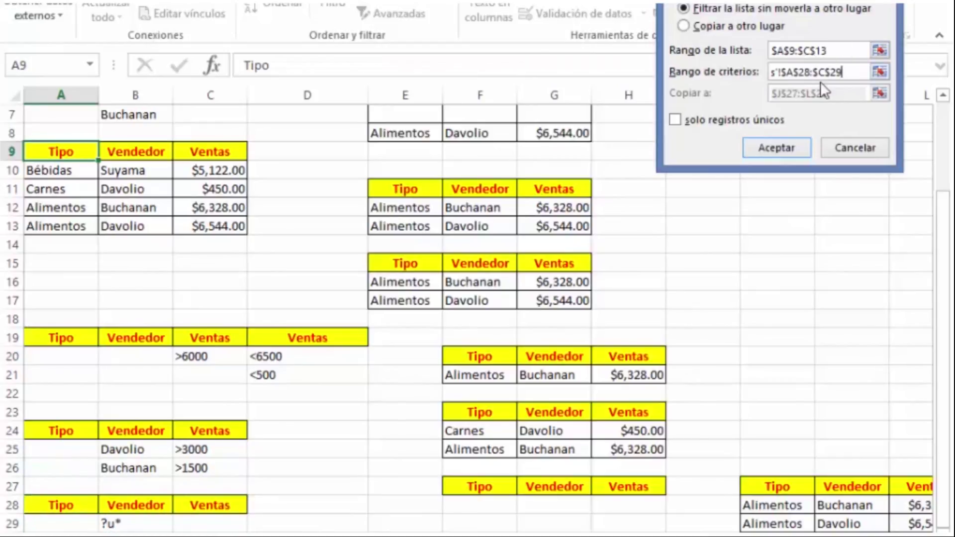
Step: Choose to copy the filtered records to another location, set the destination to A31, and run the filter
left_click(715, 26)
key("Return")
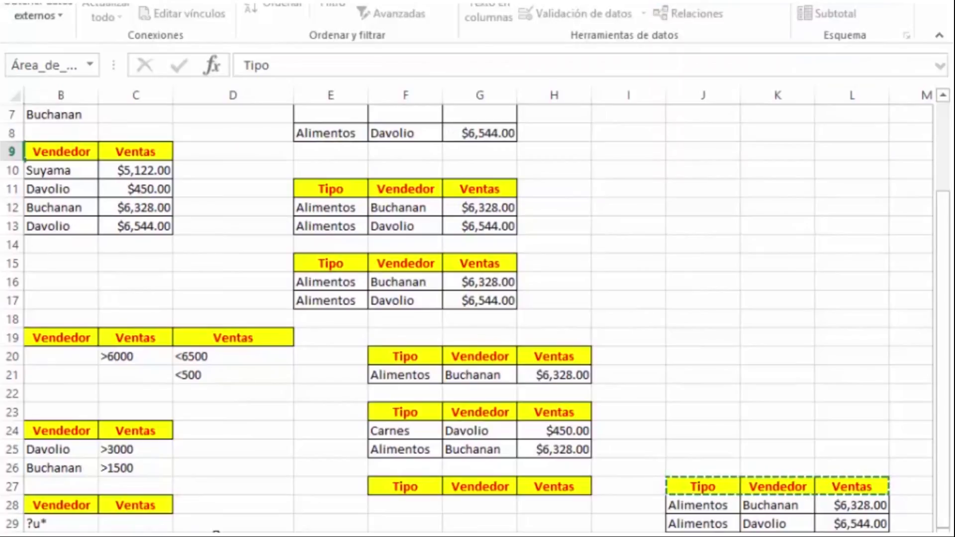
left_click(73, 525)
key("ctrl+c")
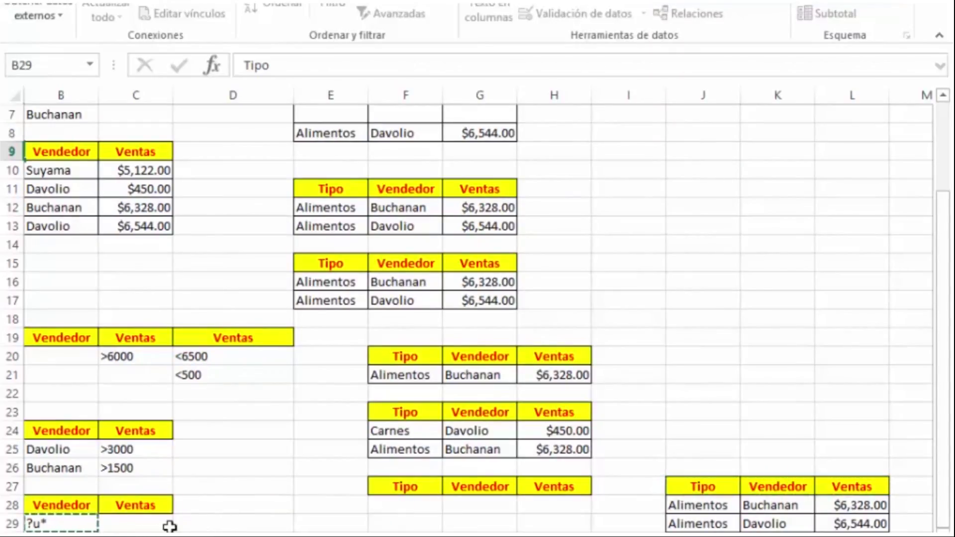
key("Down")
key("Down")
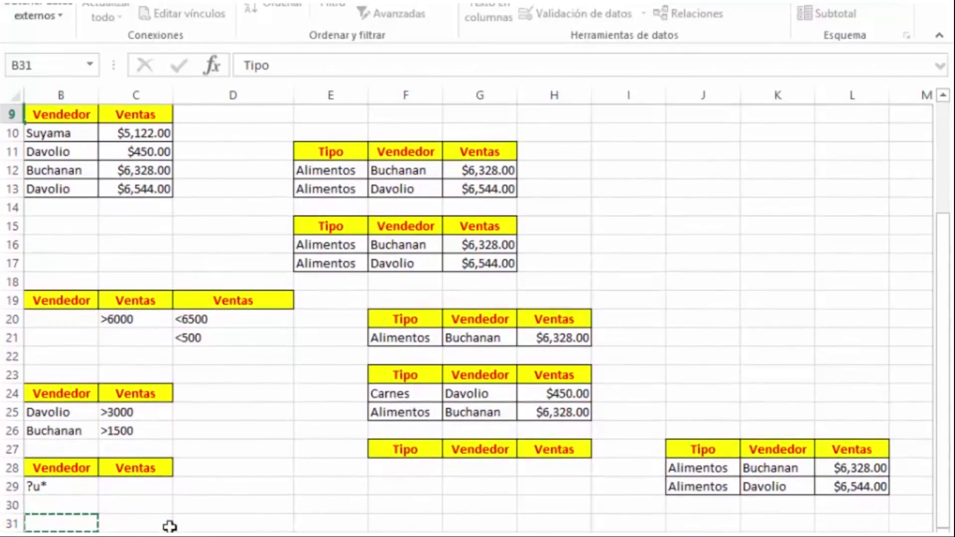
key("Left")
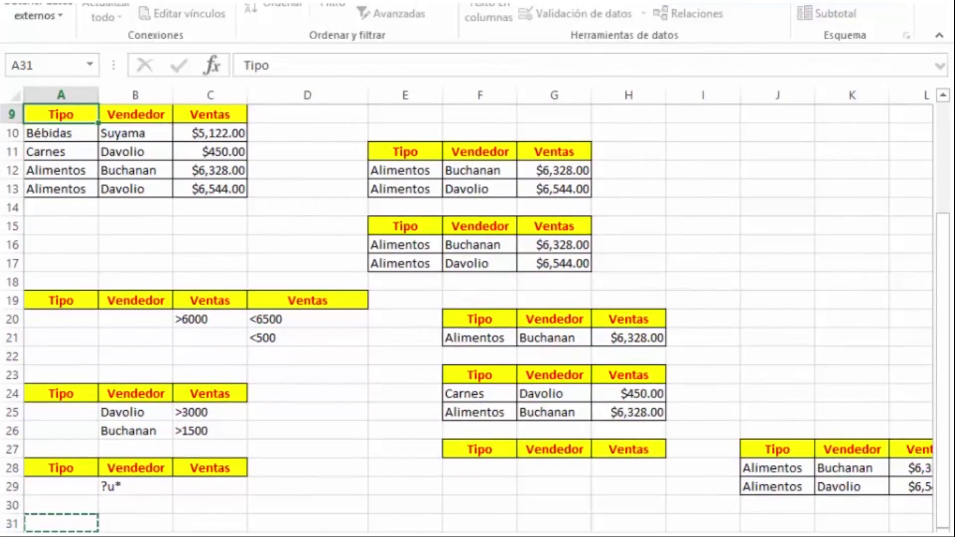
key("Return")
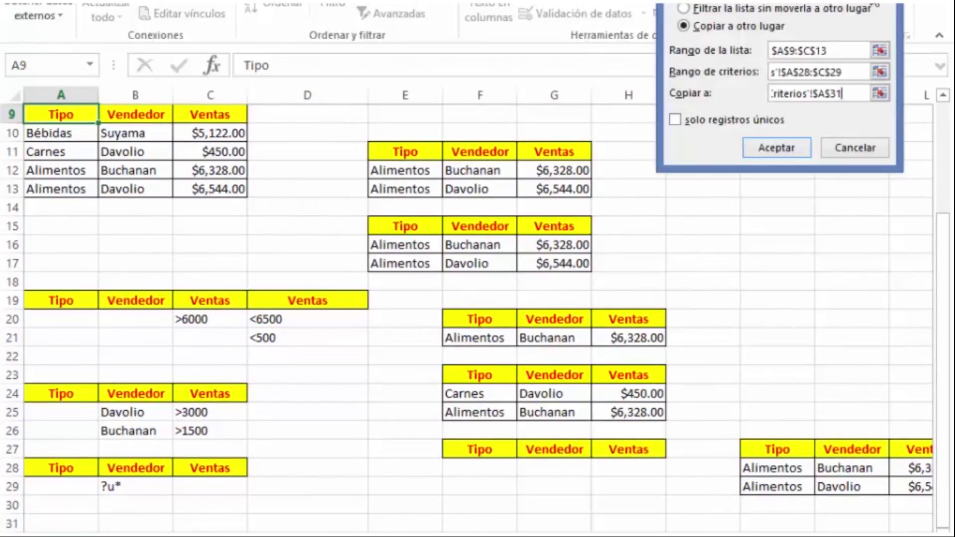
left_click(790, 147)
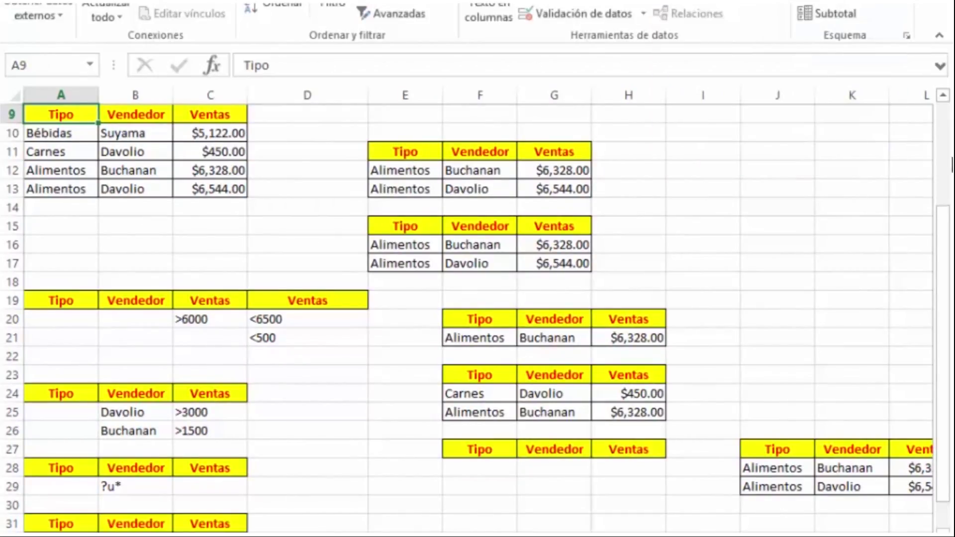
Step: Examine the records copied at A31 and the advanced filter options, leaving the options without running a filter
left_click_drag(944, 228, 946, 307)
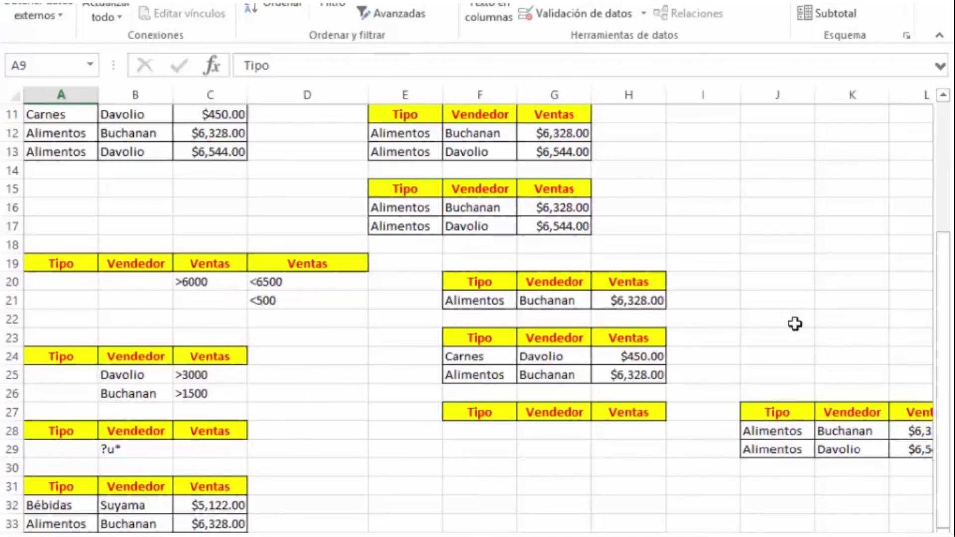
left_click_drag(951, 311, 951, 383)
left_click_drag(950, 422, 950, 419)
left_click(386, 14)
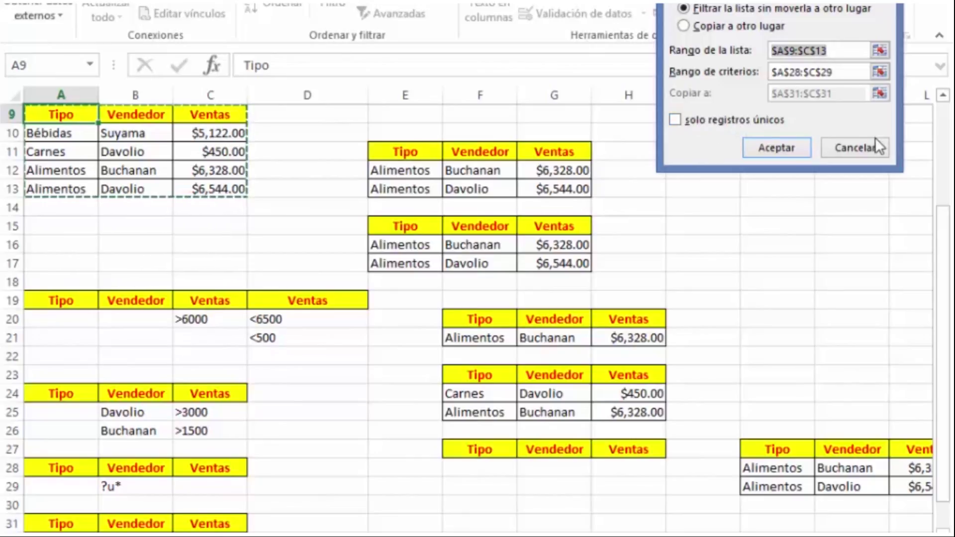
left_click(864, 150)
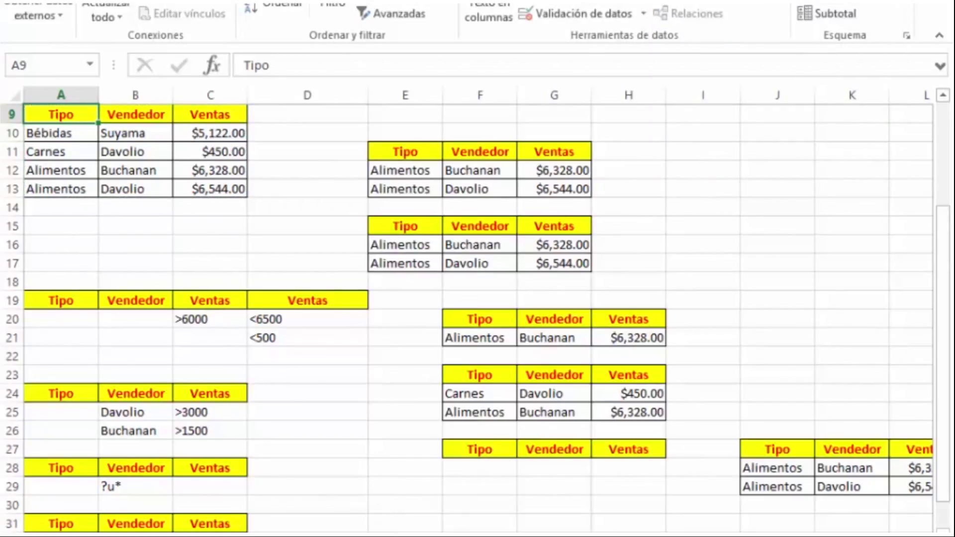
Step: Go to the next worksheet and start an advanced filter on the Día list A1:A26
key("ctrl+Page_Down")
left_click_drag(939, 153, 945, 204)
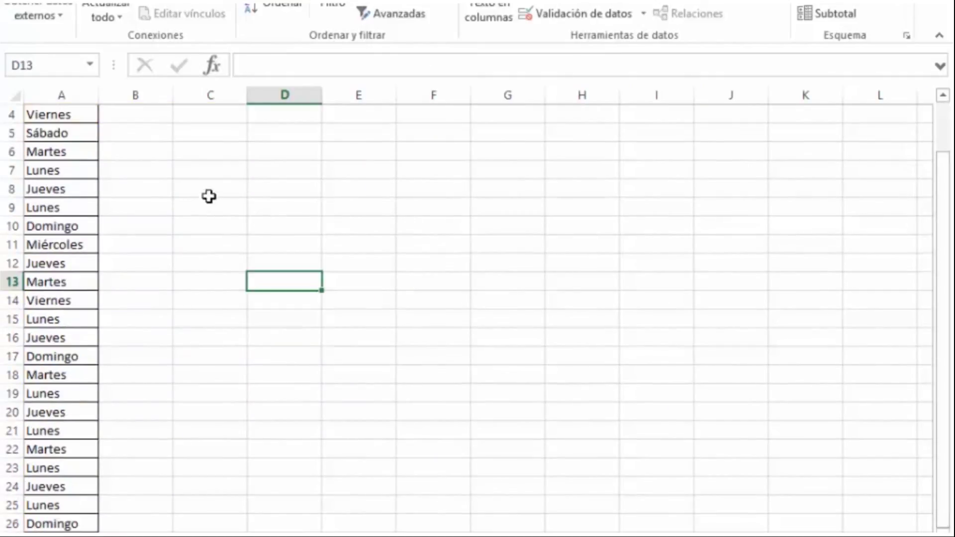
left_click_drag(949, 272, 946, 164)
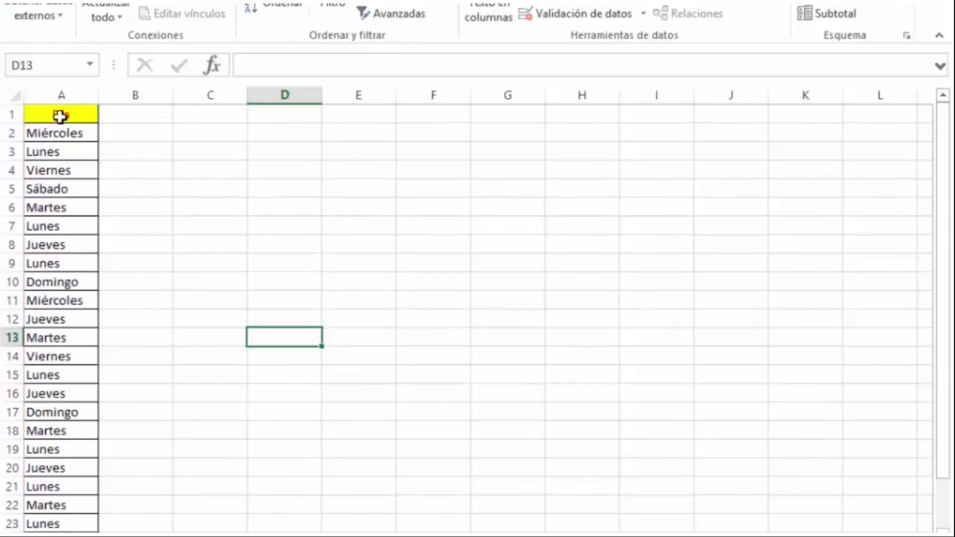
left_click(86, 110)
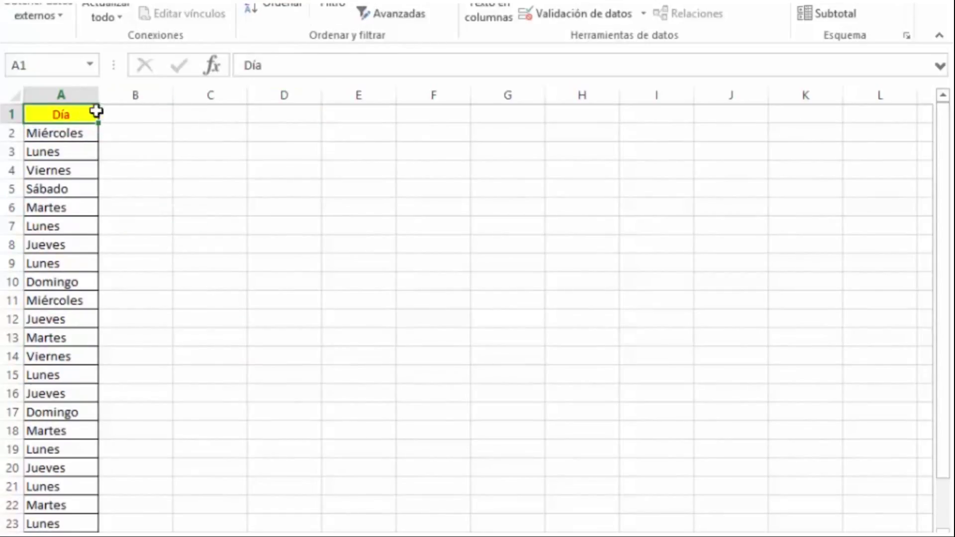
left_click(408, 15)
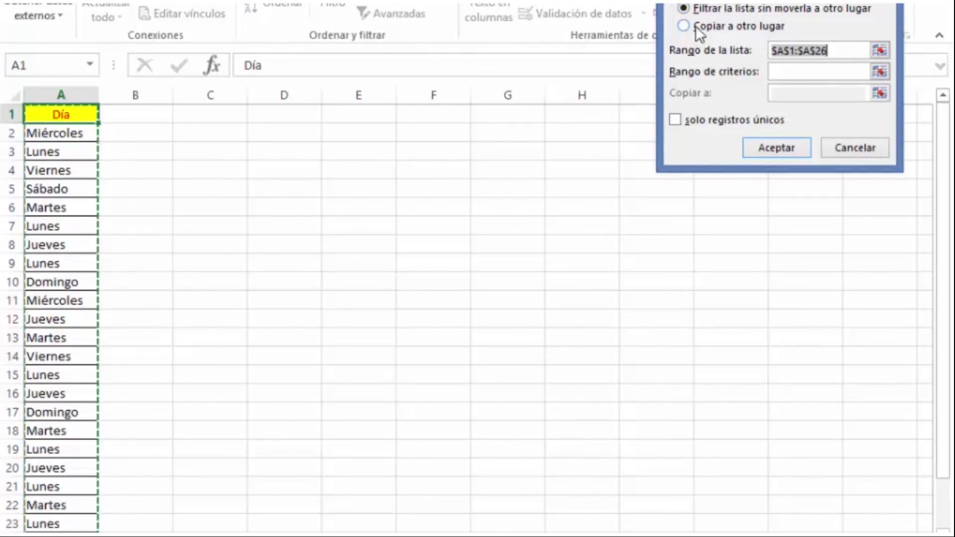
Step: Restrict the filter to unique records only, copy the results to C1, and run it without a criteria range
left_click(676, 120)
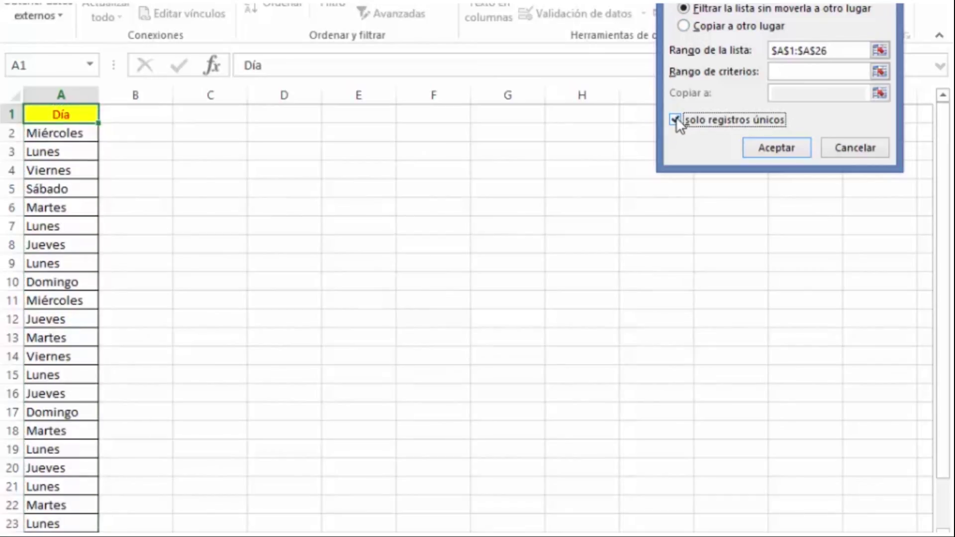
left_click(683, 26)
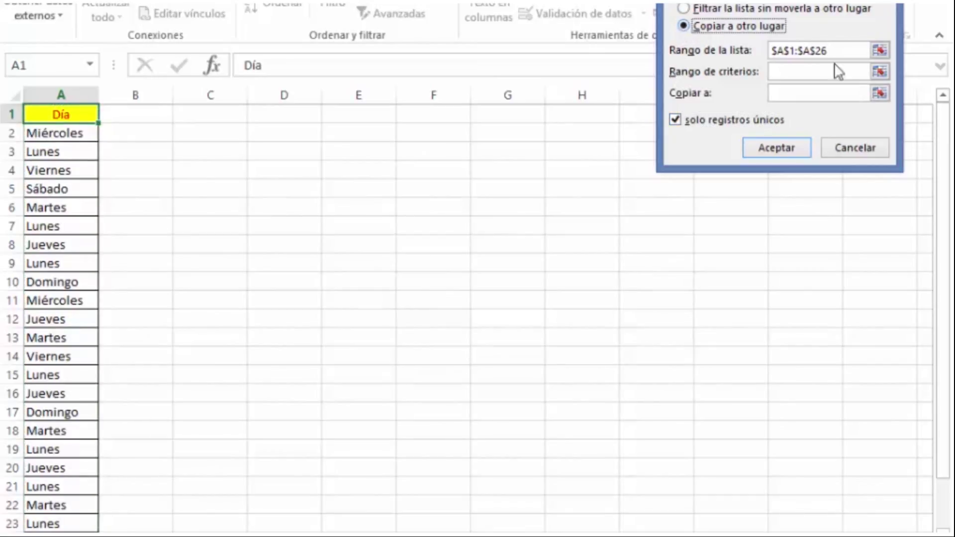
left_click(879, 93)
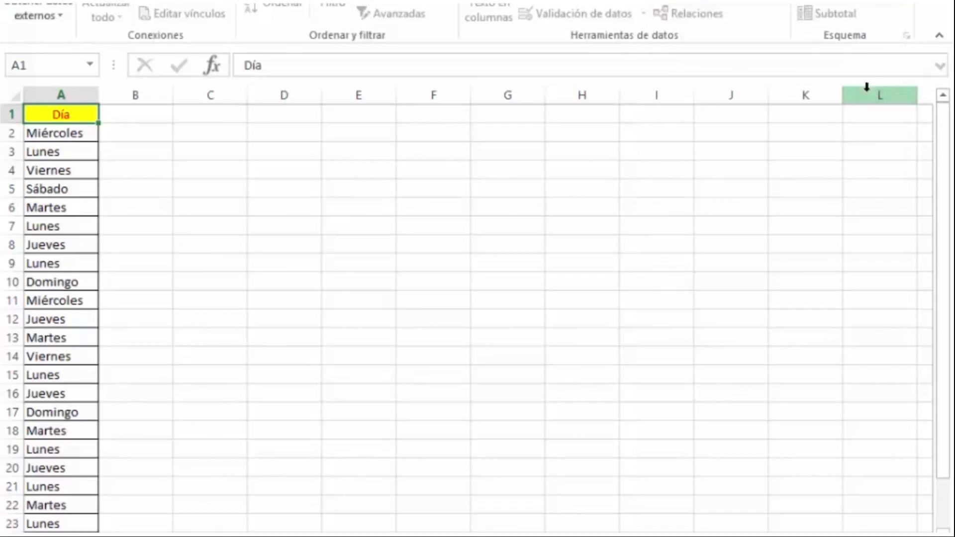
left_click(203, 115)
left_click(903, 10)
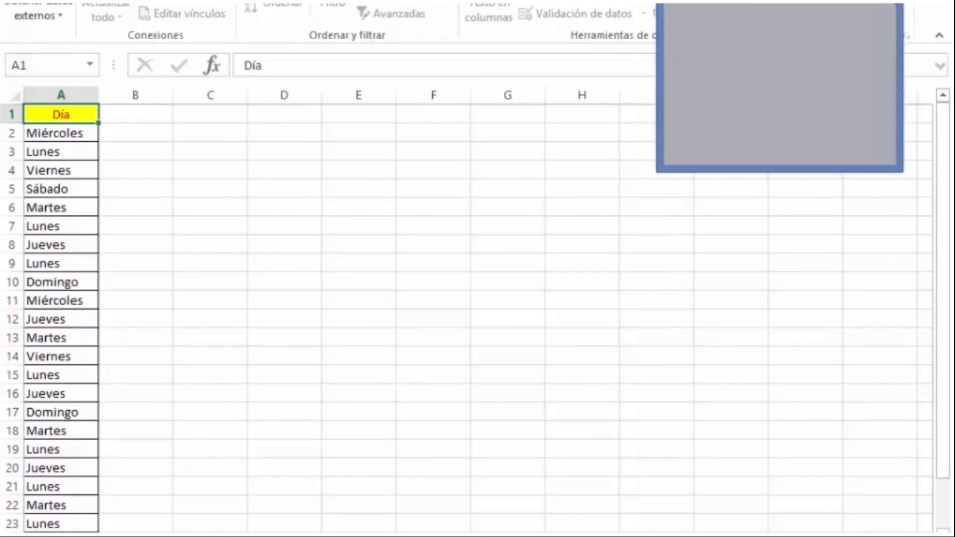
left_click(787, 154)
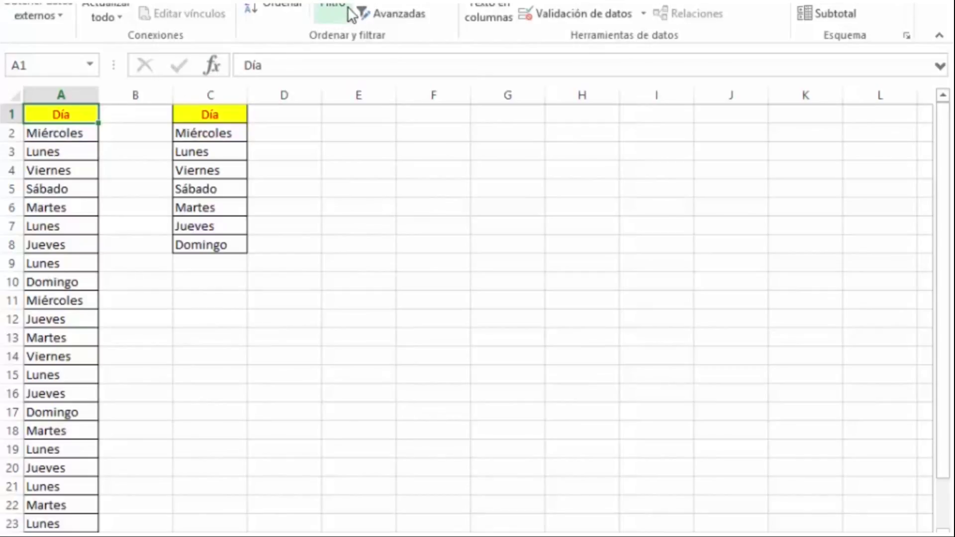
Step: Review the unique-records option in the advanced filter settings for the Día list, and leave without applying anything
left_click(383, 11)
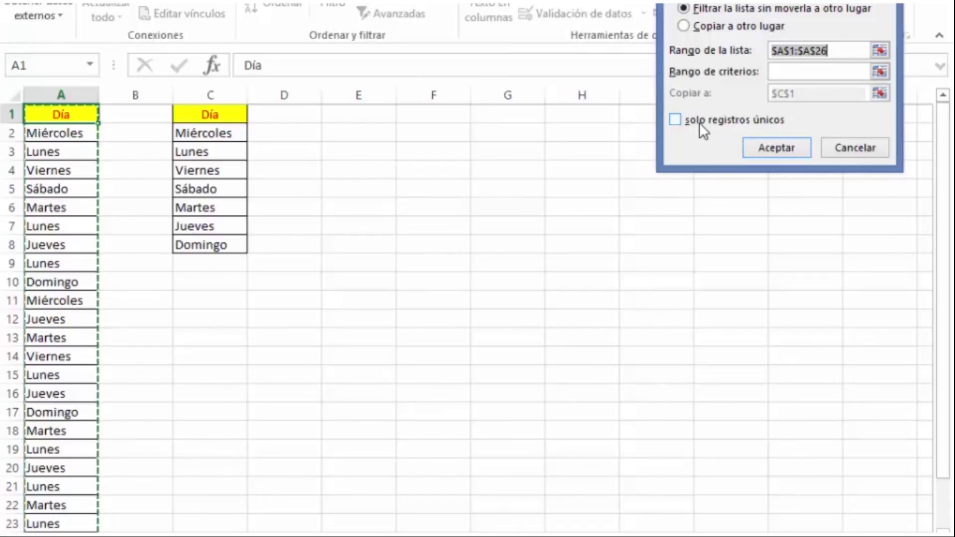
left_click(857, 148)
key("Escape")
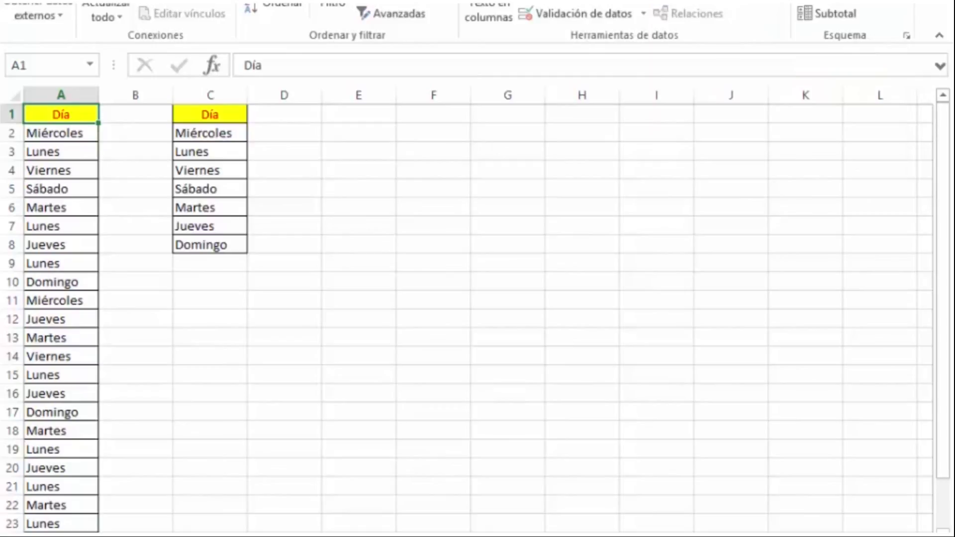